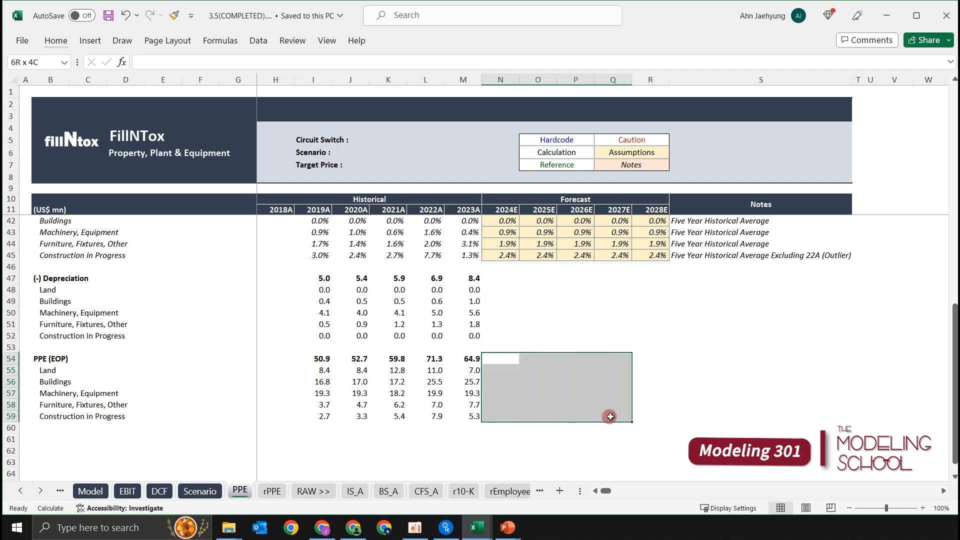
Examine the empty 2024E–2028E forecast cells of the (-) Depreciation and PPE (EOP) sections.
left_click(613, 278)
key("Down")
key("Down")
key("Left")
key("Left")
key("Up")
key("Left")
key("shift+space")
key("Down")
key("Up")
key("shift+space")
key("Down")
key("shift+space")
key("Down")
key("Down")
key("Down")
key("Down")
key("Up")
key("Up")
key("Down")
key("Down")
Enter the formula =N15+N22+N33-N47 in the 2024E cell of the PPE (EOP) total row, N54.
type("=")
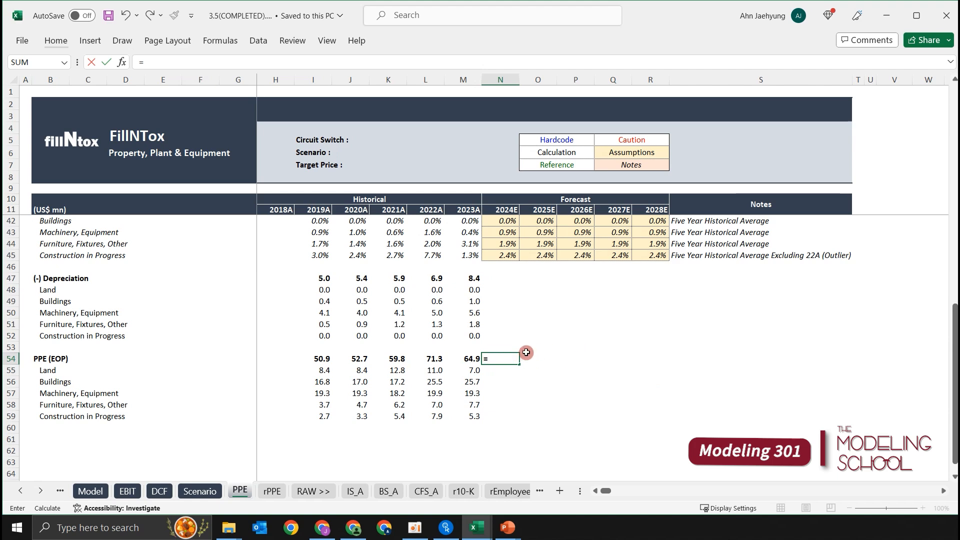
scroll(532, 342, "up", 10)
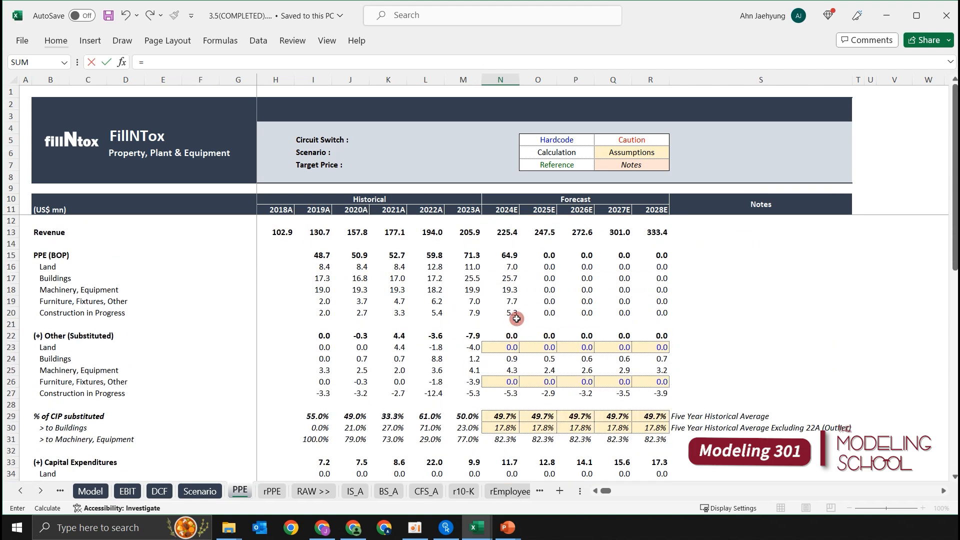
left_click(509, 256)
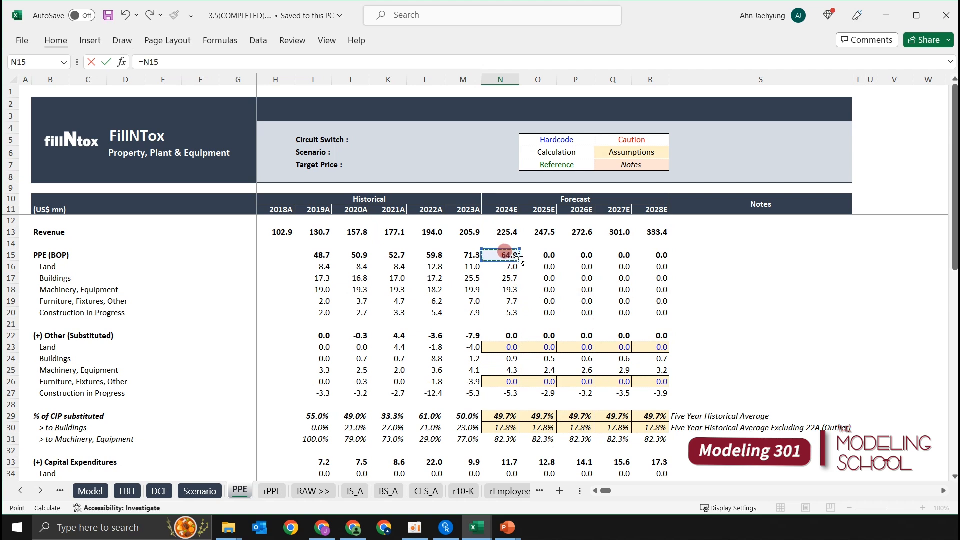
left_click(506, 334)
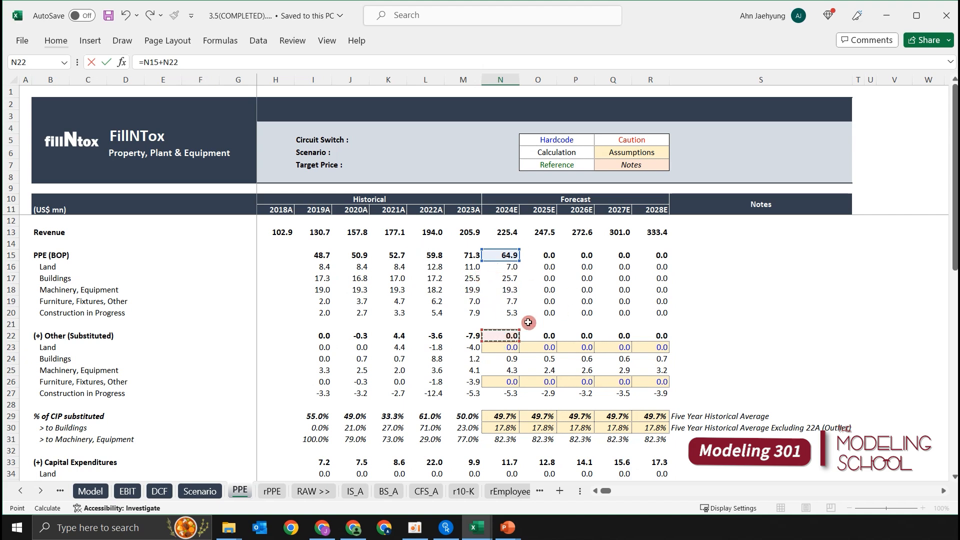
type("+")
scroll(427, 332, "down", 2)
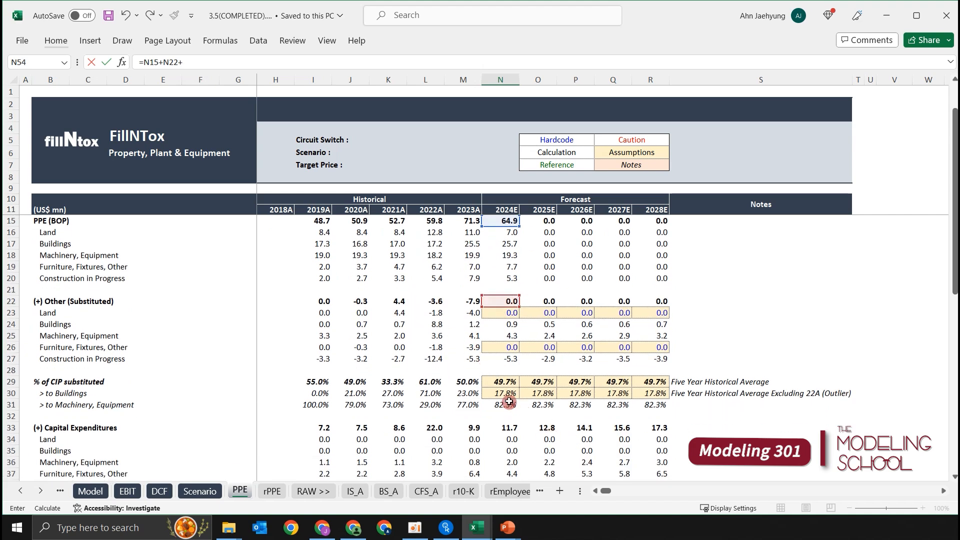
left_click(503, 401)
scroll(508, 370, "down", 2)
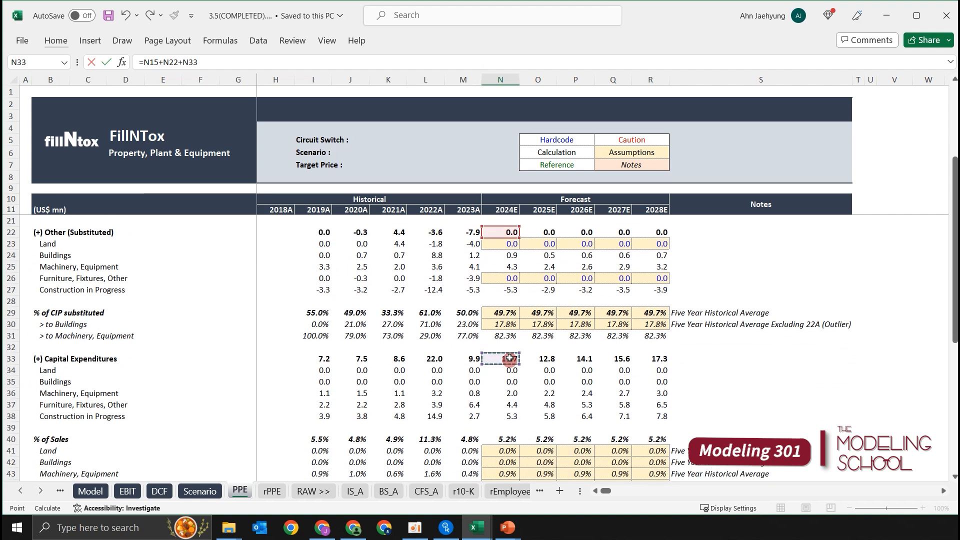
scroll(505, 352, "down", 1)
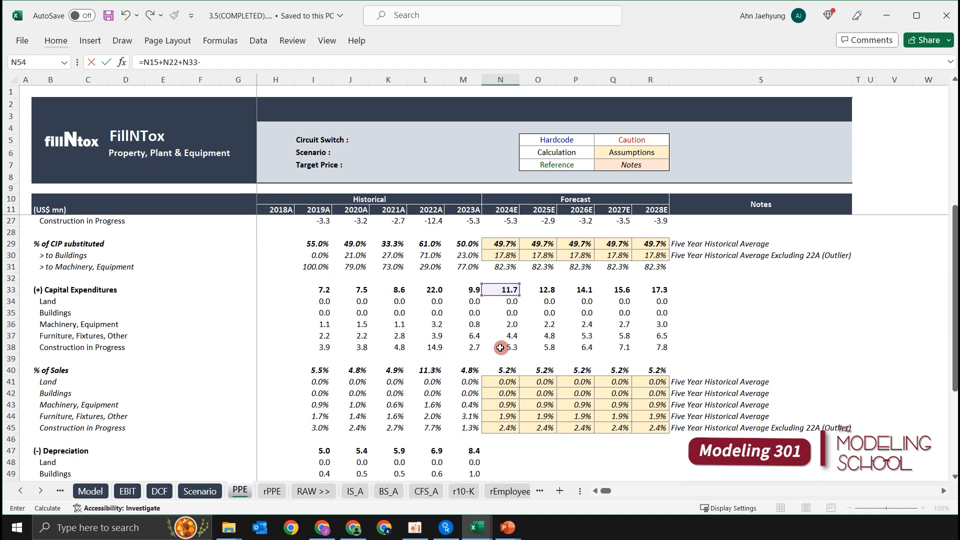
type("-")
scroll(501, 349, "down", 2)
left_click(507, 382)
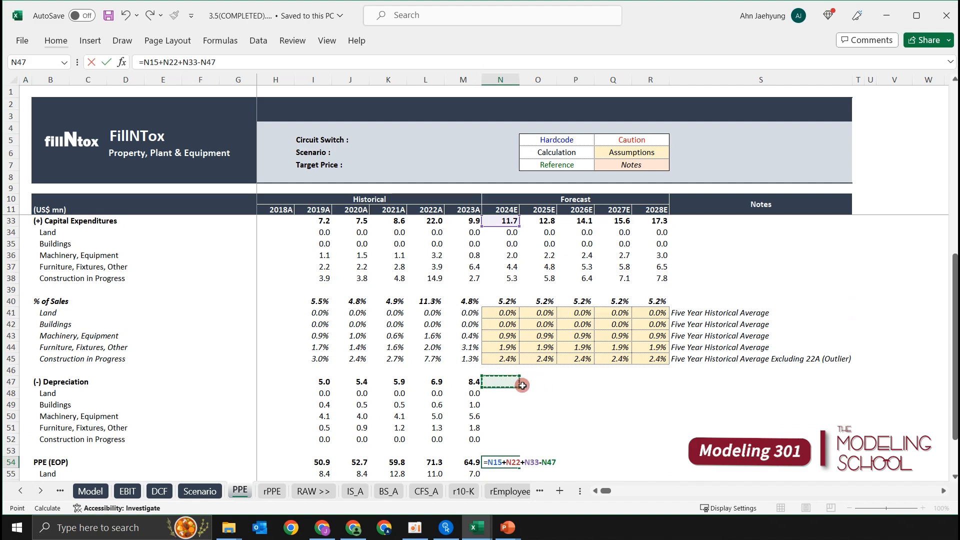
scroll(574, 375, "up", 1)
scroll(585, 370, "down", 5)
scroll(540, 352, "up", 5)
scroll(540, 352, "up", 6)
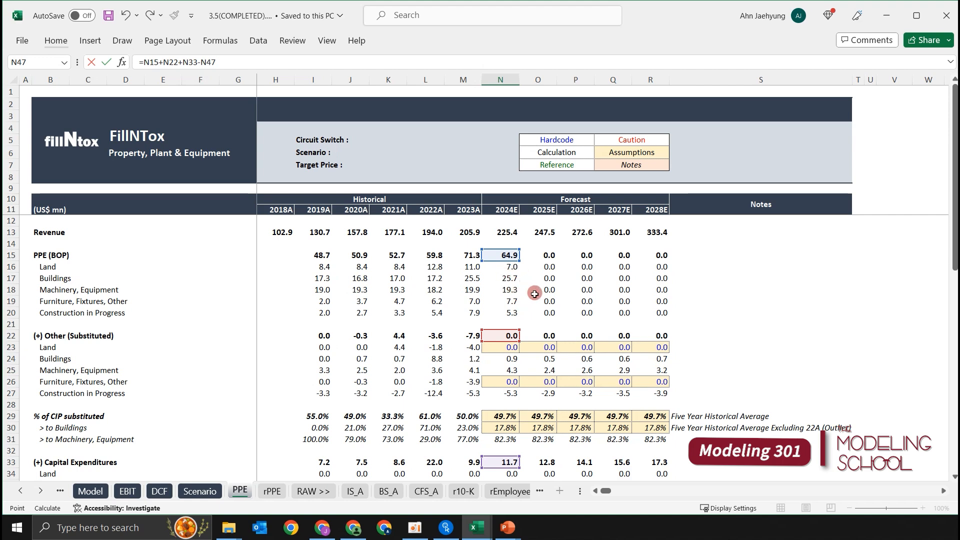
scroll(540, 292, "down", 9)
key("ctrl+Return")
Fill the 2024E PPE (EOP) formula across to 2028E and down through the Construction in Progress row, covering N54:R59.
key("shift+Right")
key("shift+Right")
key("shift+Right")
key("shift+Right")
key("ctrl+r")
key("shift+Down")
key("shift+Down")
key("shift+Down")
key("shift+Down")
key("shift+Down")
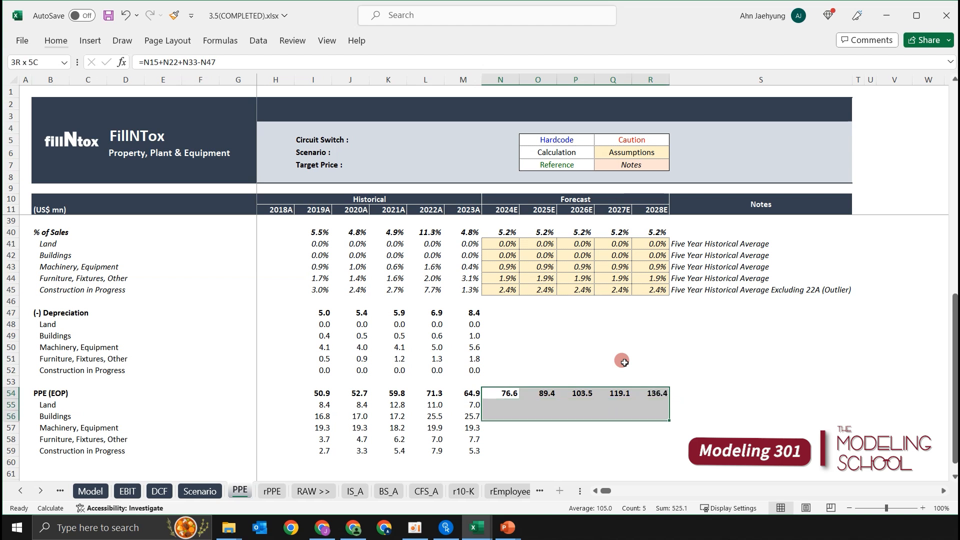
key("ctrl+d")
Remove the bold formatting from the forecast cells of the PPE (EOP) asset rows, N55:R59.
key("Down")
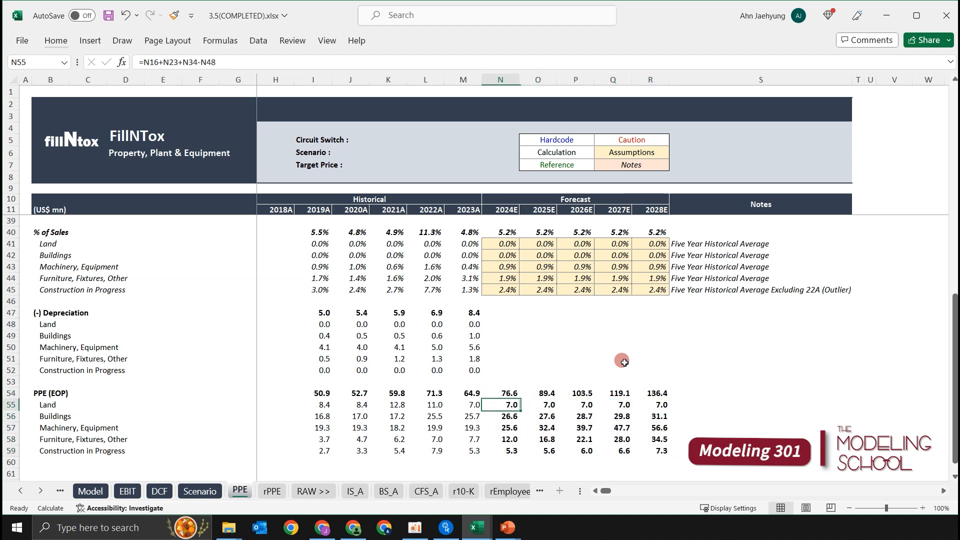
key("shift+Down")
key("shift+Down")
key("shift+Down")
key("shift+Down")
key("shift+Right")
key("shift+Right")
key("shift+Right")
key("shift+Right")
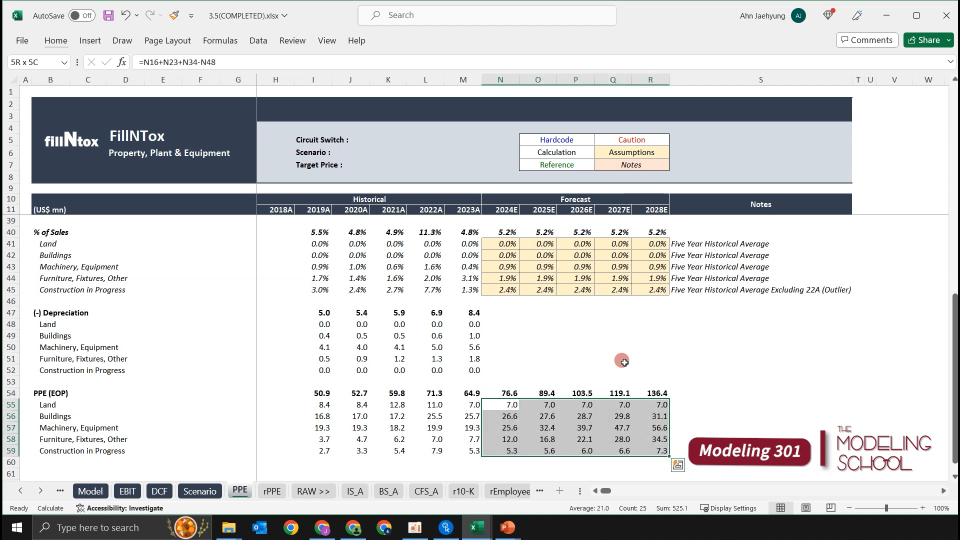
Check the copied PPE (EOP) formulas in the Land and Buildings rows across the first forecast years.
key("Up")
key("Down")
key("F2")
key("Escape")
key("Down")
key("F2")
key("Escape")
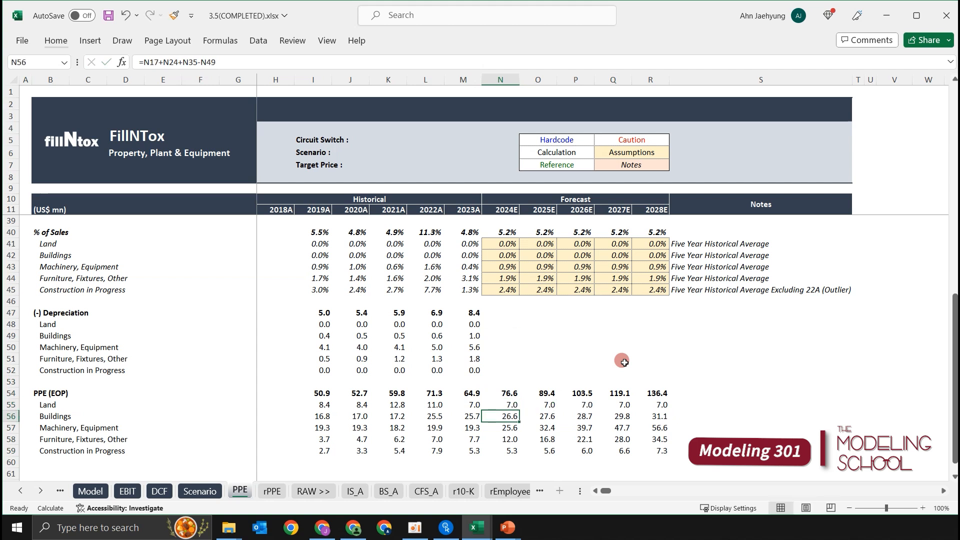
key("Right")
key("F2")
key("Escape")
key("Right")
key("F2")
key("Escape")
key("Up")
key("Up")
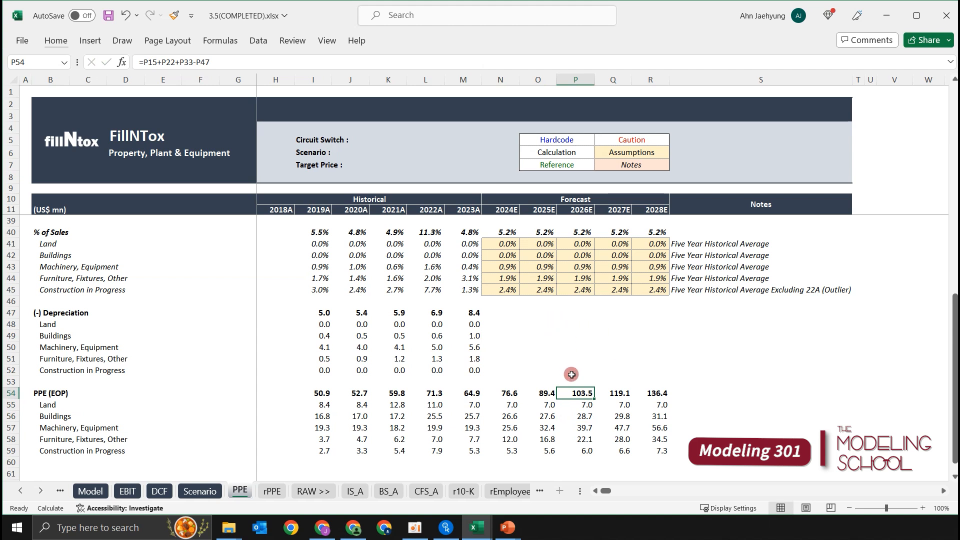
Examine the Land and Construction in Progress depreciation rows and their empty 2024E–2028E forecast cells.
left_click(538, 347)
key("Up")
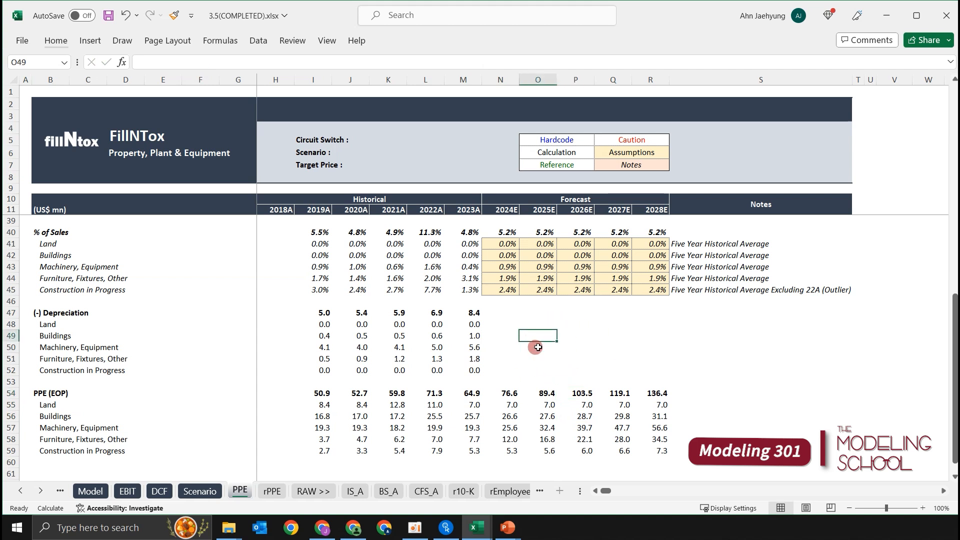
left_click(483, 325)
key("Down")
key("Down")
key("Down")
key("Down")
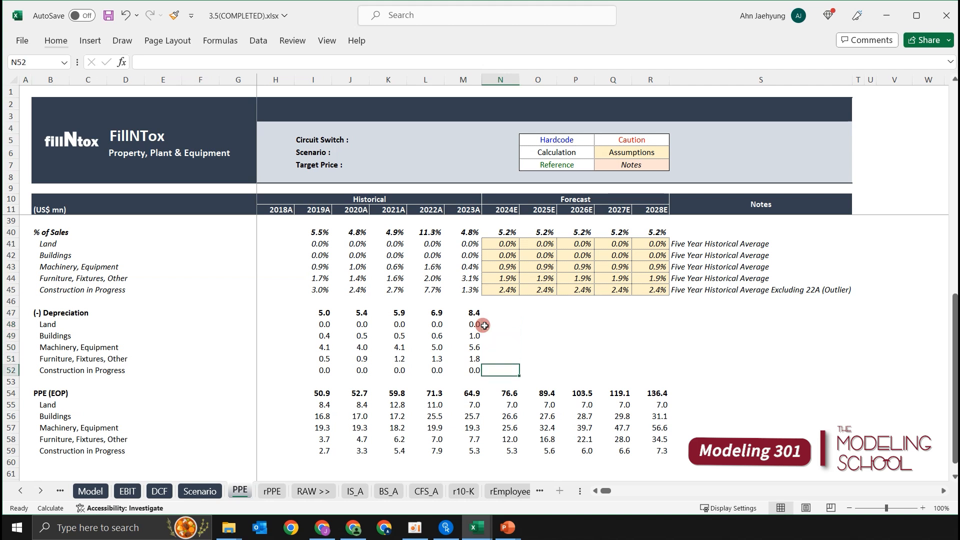
key("Up")
key("Up")
key("Up")
key("Up")
key("shift+Right")
key("shift+Right")
key("shift+Right")
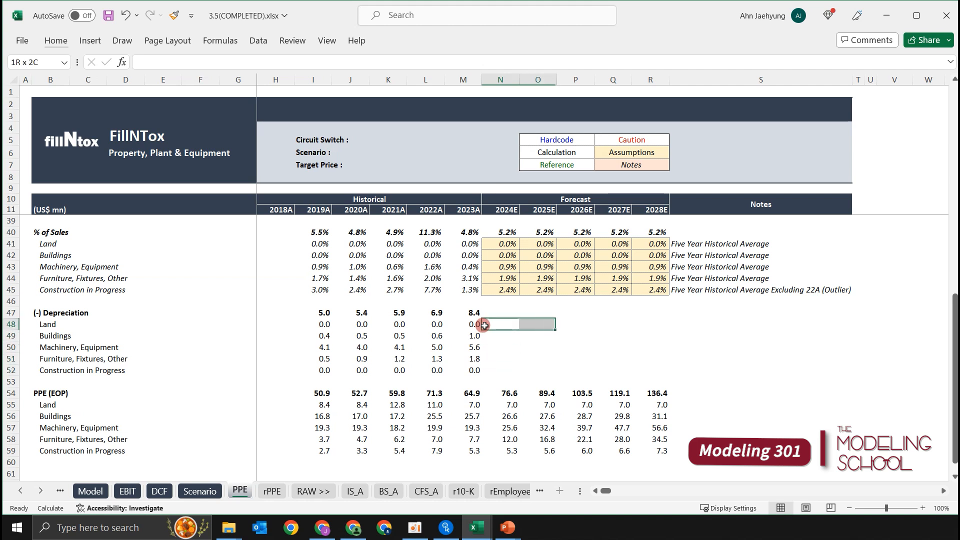
key("shift+Right")
key("Left")
key("Left")
key("Down")
key("Down")
key("Down")
key("Down")
key("shift+space")
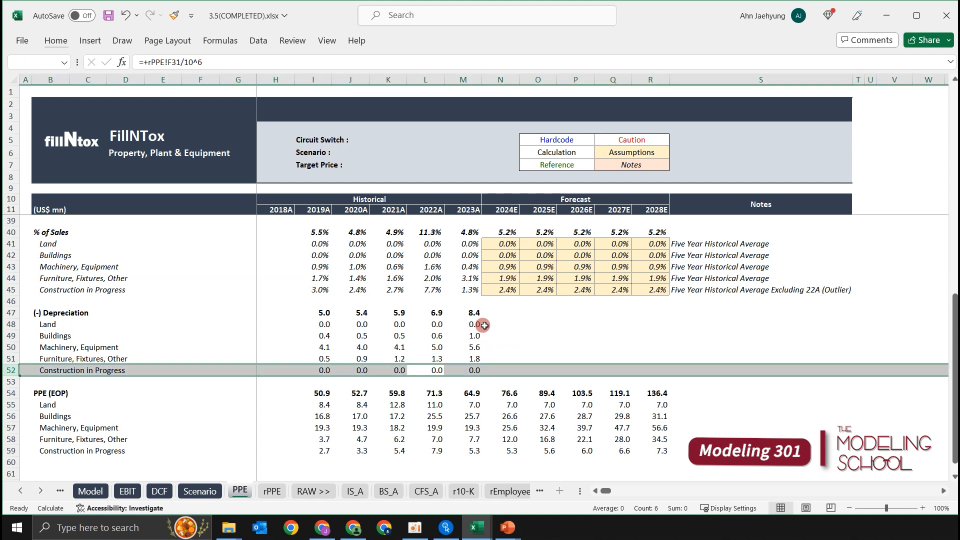
left_click(505, 324)
left_click(489, 371)
left_click(496, 322)
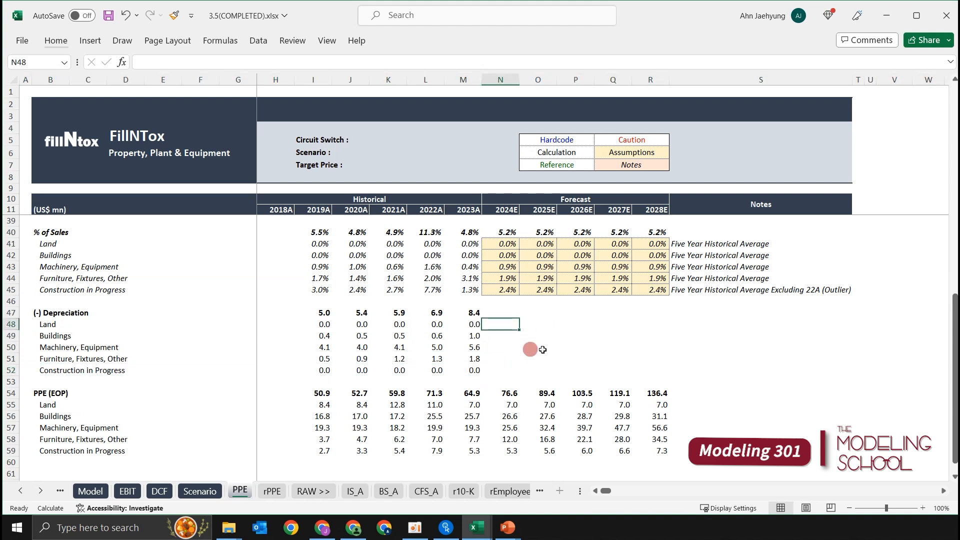
key("shift+Right")
key("shift+Right")
key("shift+Right")
key("shift+Right")
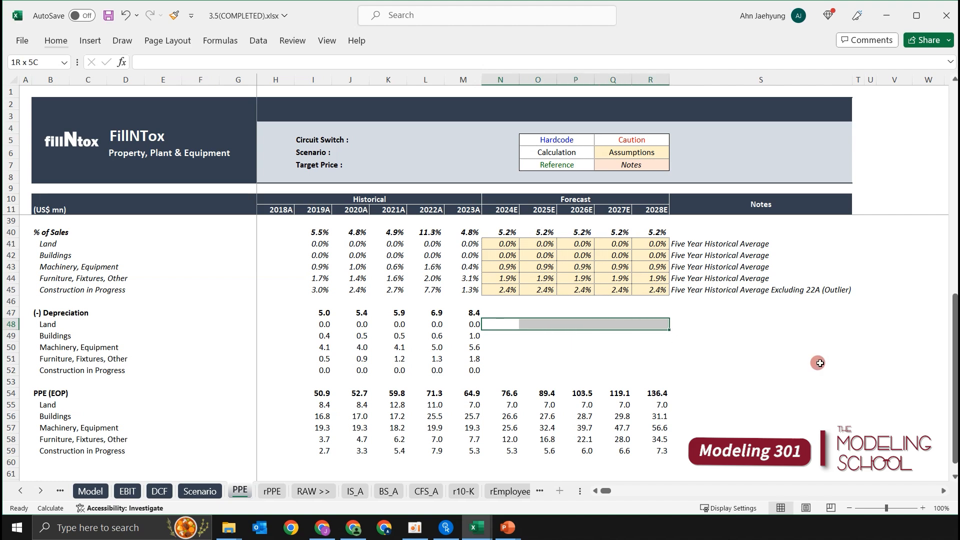
Copy the Land zero assumptions from (+) Other (Substituted), N23:R23, into the Land depreciation forecast, N48:R48.
scroll(575, 337, "up", 8)
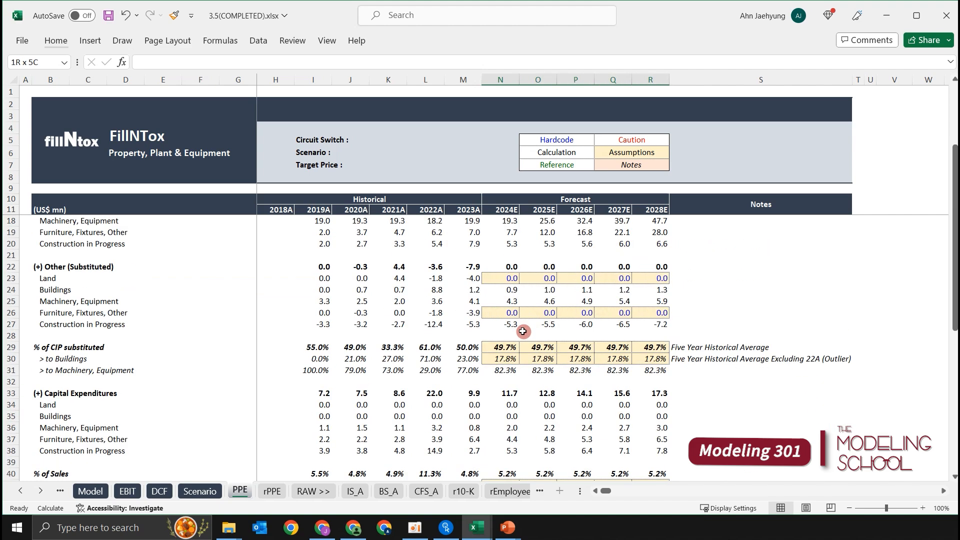
left_click(510, 313)
key("shift+Right")
key("shift+Right")
key("shift+Right")
key("shift+Right")
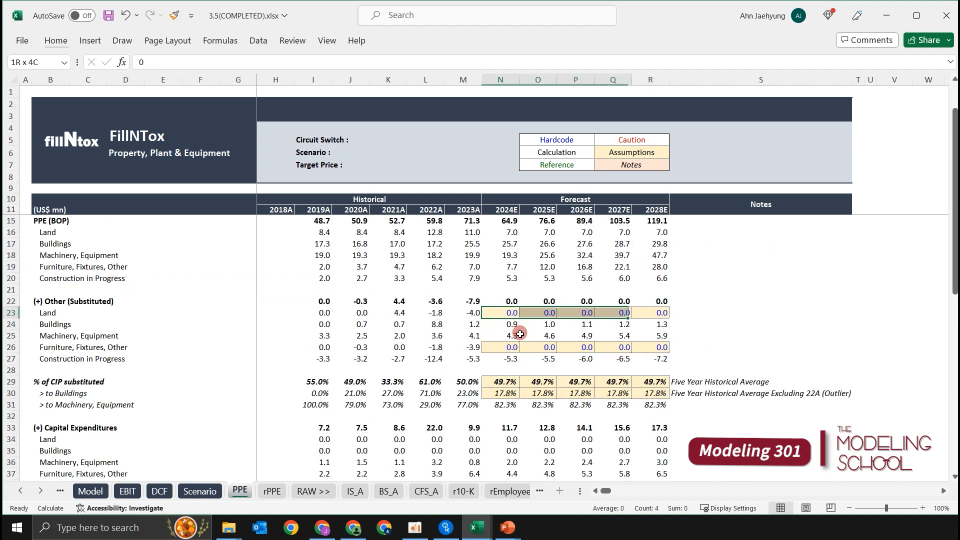
key("ctrl+v")
key("ctrl+c")
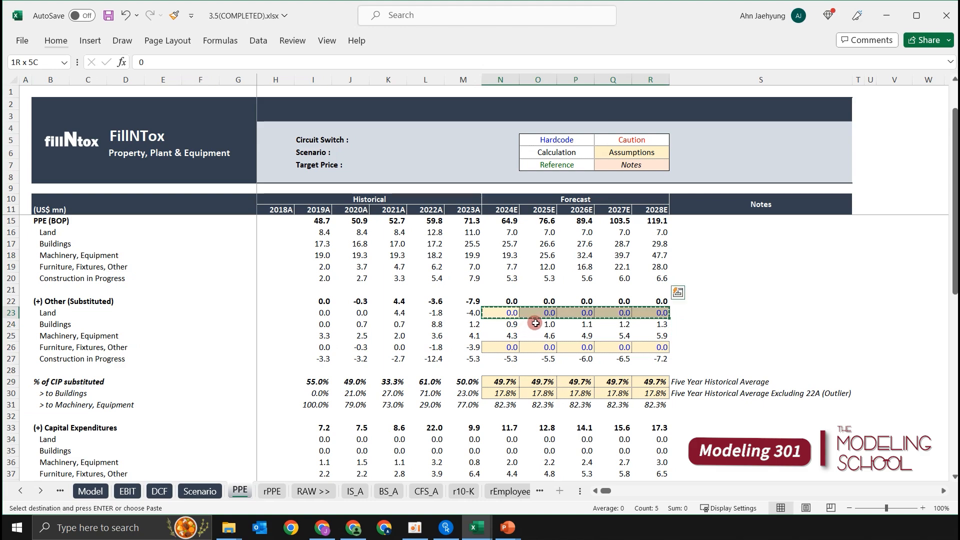
scroll(525, 330, "down", 2)
scroll(515, 274, "down", 5)
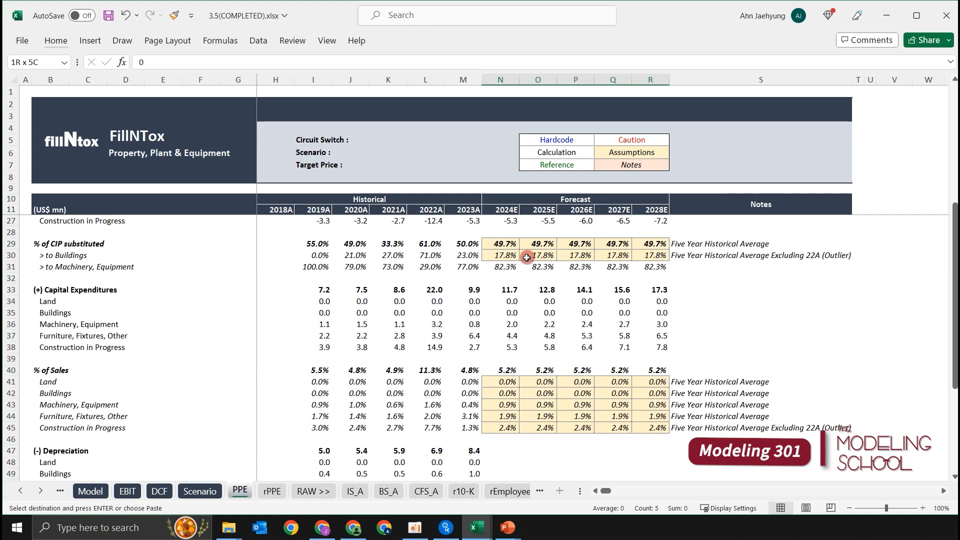
scroll(505, 270, "up", 6)
scroll(505, 385, "down", 5)
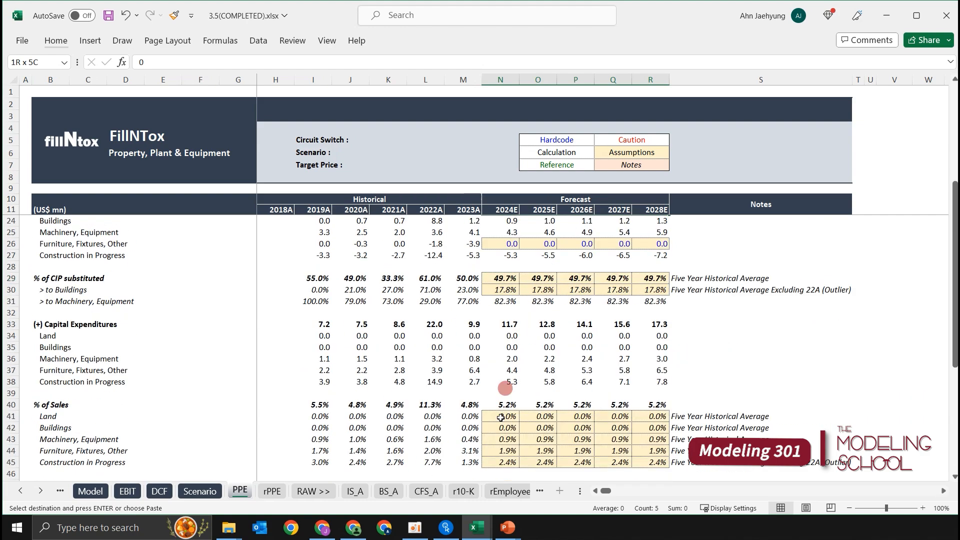
left_click(500, 390)
key("ctrl+v")
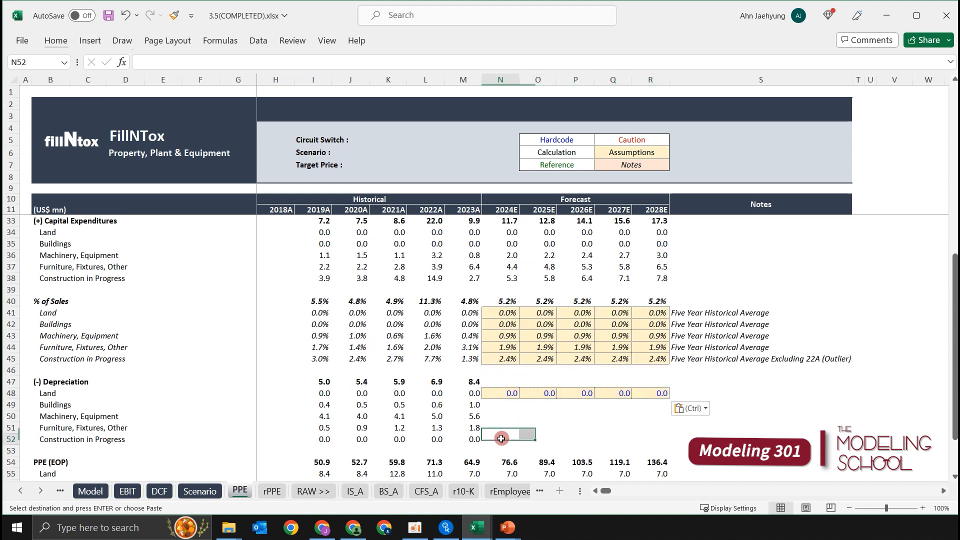
Paste the copied zero assumptions into the Construction in Progress depreciation forecast, N52:R52.
left_click(507, 438)
key("ctrl+v")
left_click(552, 403)
scroll(553, 402, "down", 2)
Examine the historical depreciation of Buildings, Machinery, Equipment and Furniture, Fixtures, Other, whose forecast cells are empty.
left_click(513, 345)
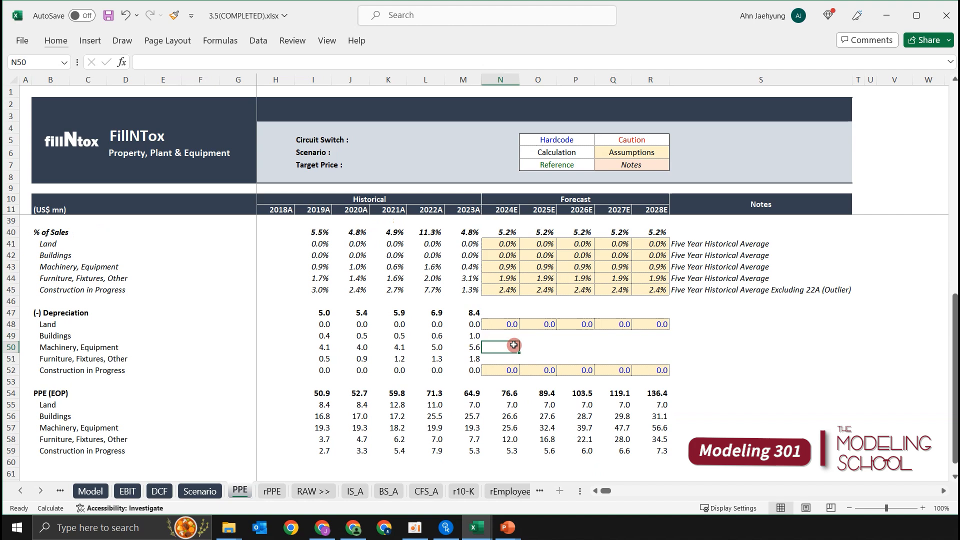
key("Left")
key("Left")
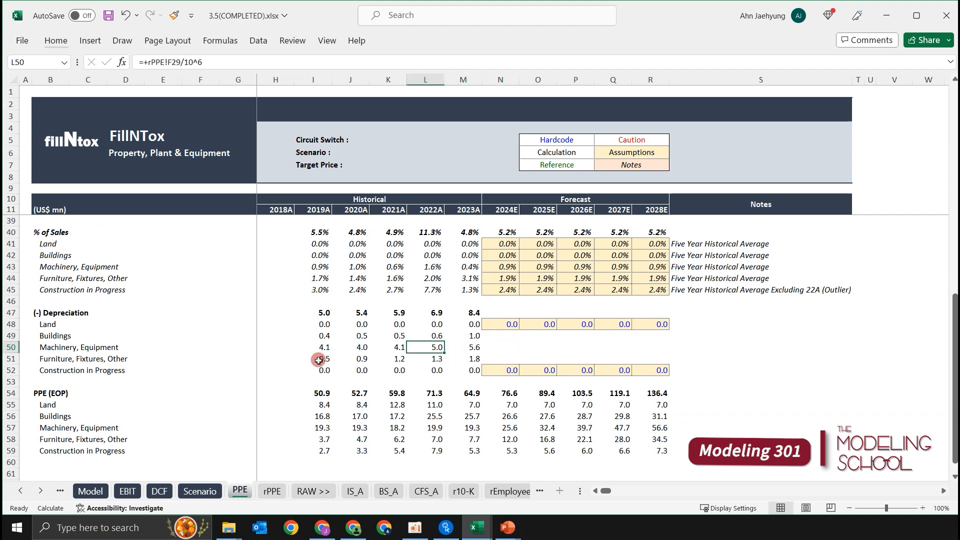
scroll(336, 356, "down", 1)
left_click(186, 310)
left_click(312, 311)
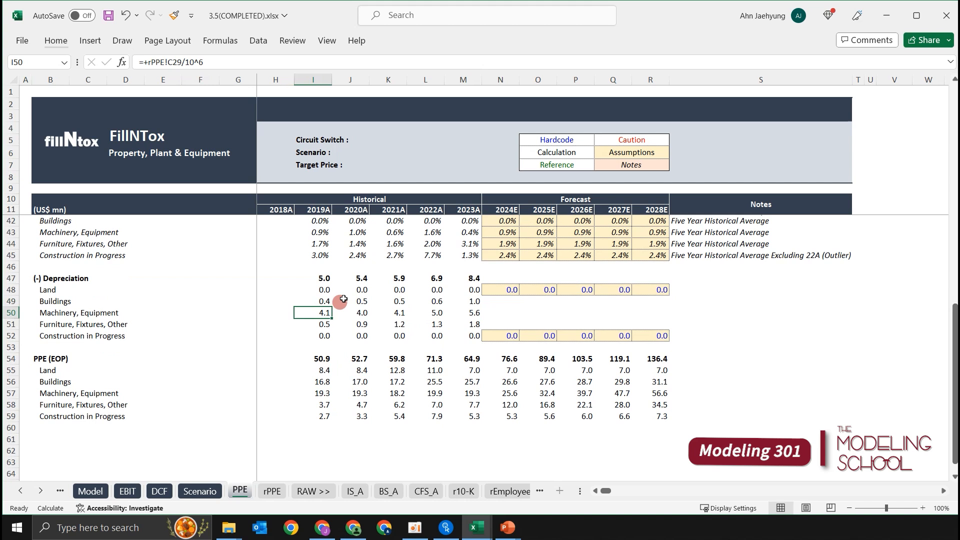
left_click_drag(320, 301, 320, 324)
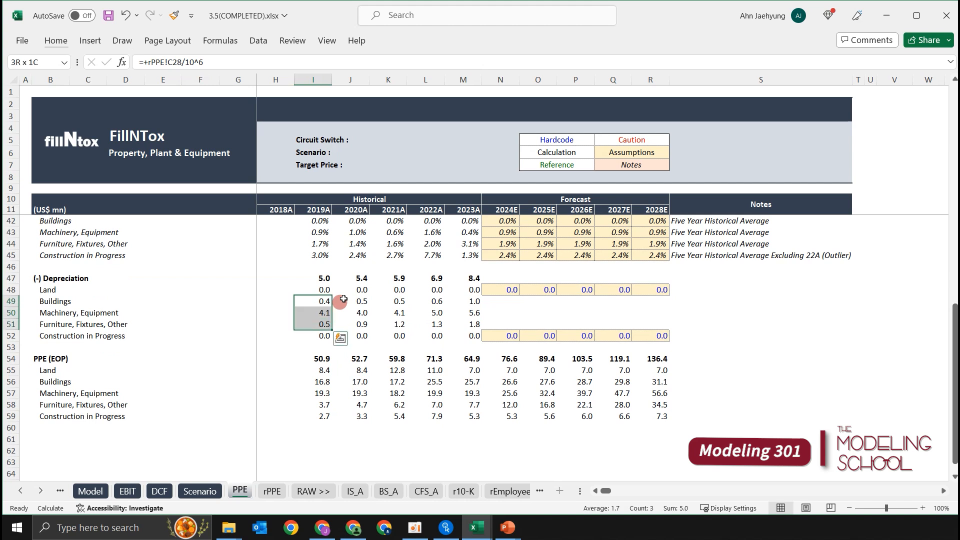
key("Down")
key("Left")
key("Left")
key("Left")
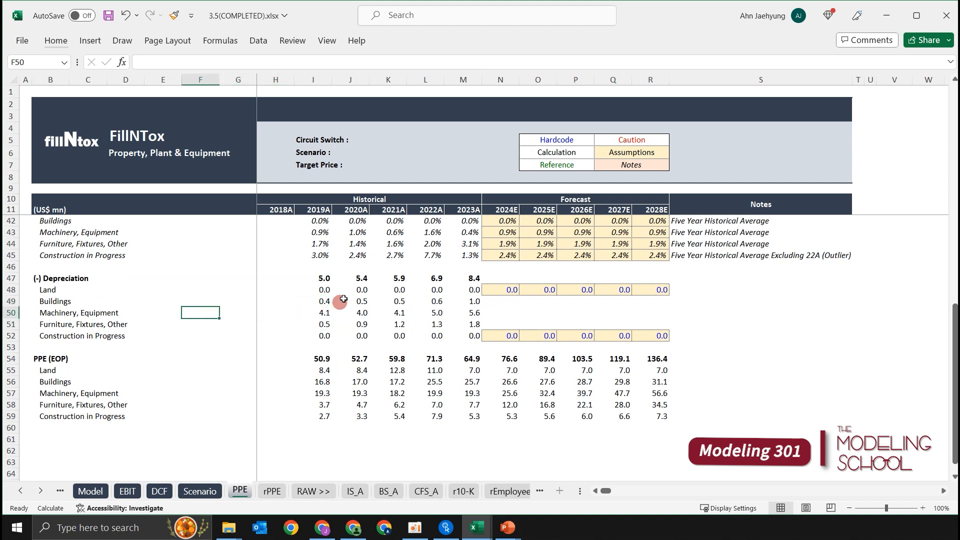
key("Left")
key("Left")
key("Left")
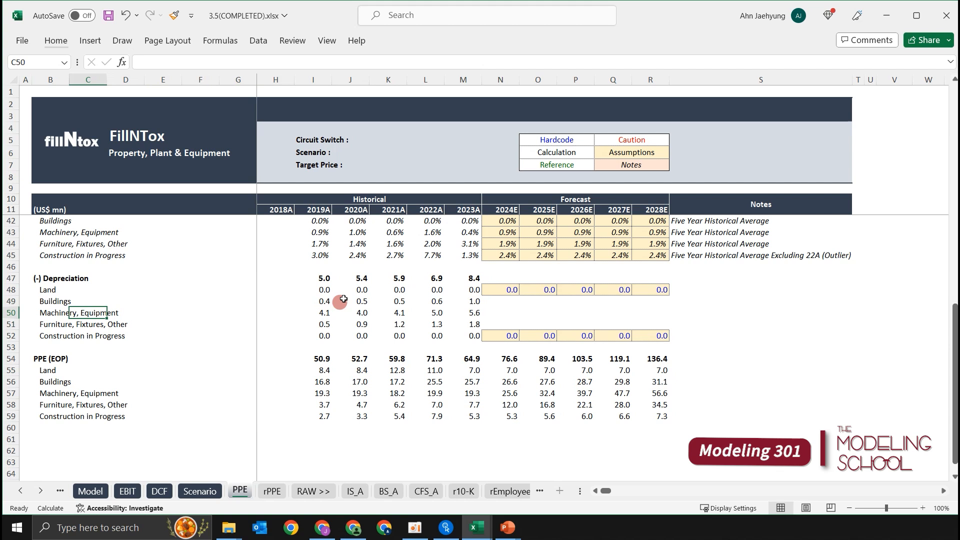
key("Left")
key("Left")
key("Right")
key("Right")
key("Right")
key("Right")
key("Right")
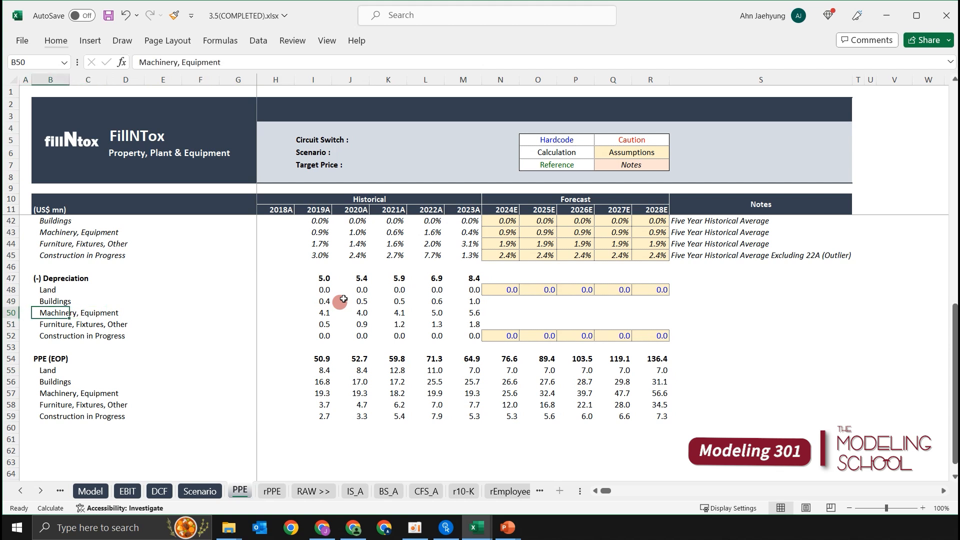
key("Up")
key("Right")
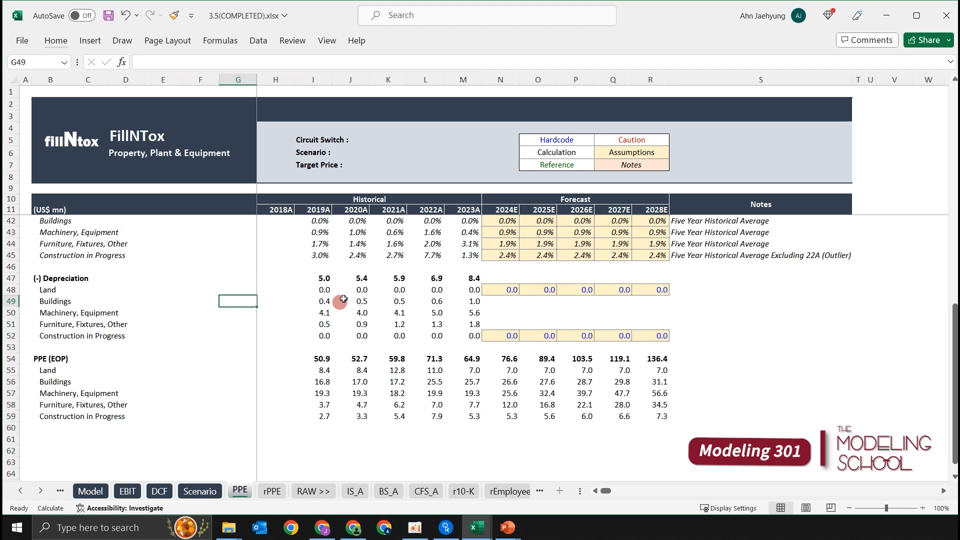
key("shift+Down")
key("shift+Down")
key("Up")
key("Down")
key("shift+Down")
key("shift+Down")
key("shift+Down")
key("shift+Up")
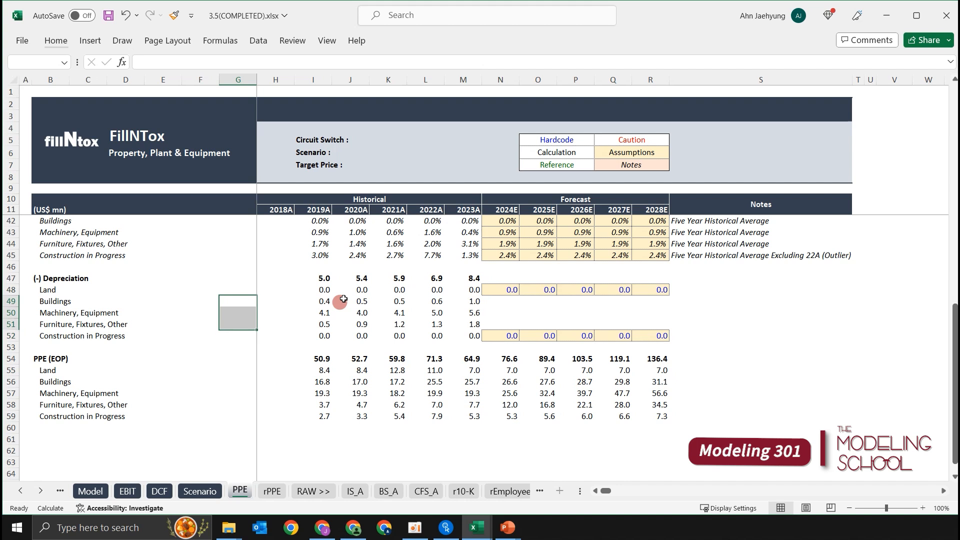
key("Up")
key("Down")
key("shift+Down")
key("shift+Down")
key("Up")
key("Down")
key("shift+Down")
key("shift+Down")
key("Up")
key("Down")
key("shift+Down")
key("shift+Down")
key("shift+Down")
key("shift+Up")
key("Right")
key("Left")
key("Right")
key("Left")
key("shift+Down")
key("shift+Down")
key("shift+Down")
key("Up")
key("Down")
key("shift+Down")
key("shift+Down")
Apply the assumption-cell formatting of N48 to G49:G51 beside Buildings, Machinery, Equipment and Furniture, Fixtures, Other, pasting formats only.
left_click(513, 288)
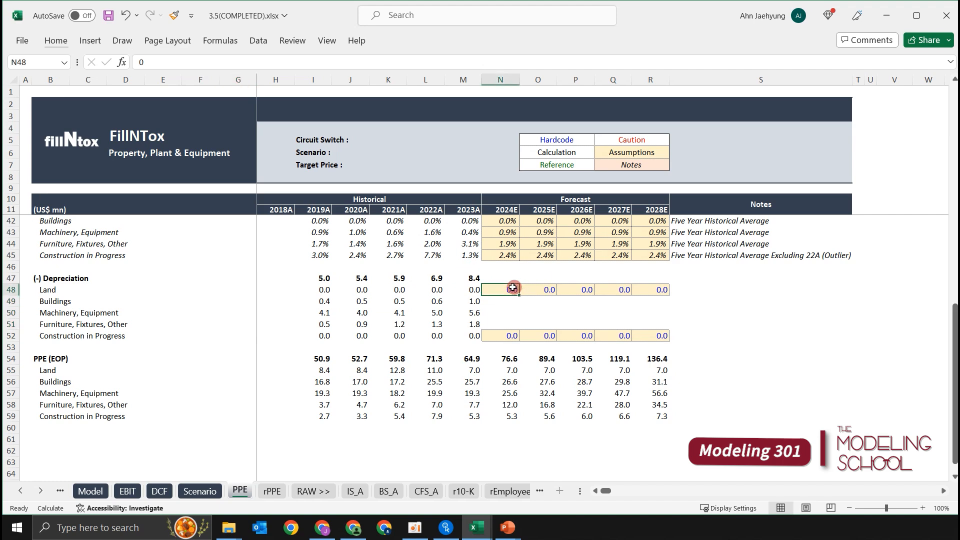
key("ctrl+c")
left_click(252, 300)
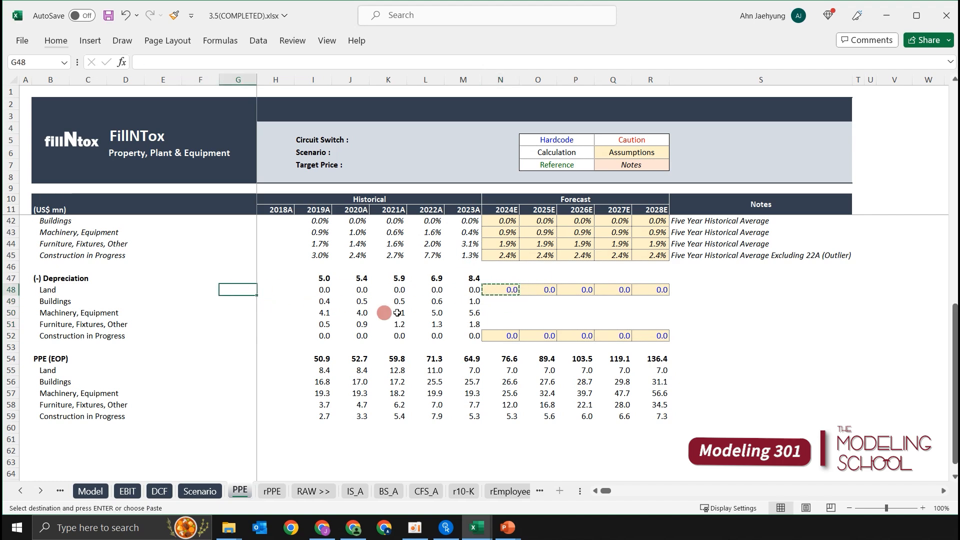
key("shift+Down")
key("shift+Down")
key("alt")
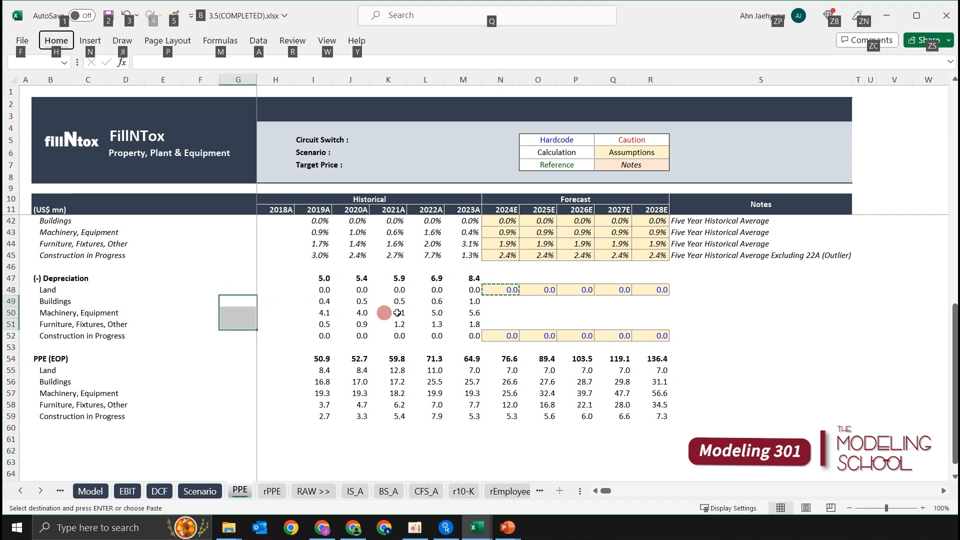
key("e")
key("s")
key("t")
key("Return")
key("Escape")
key("Right")
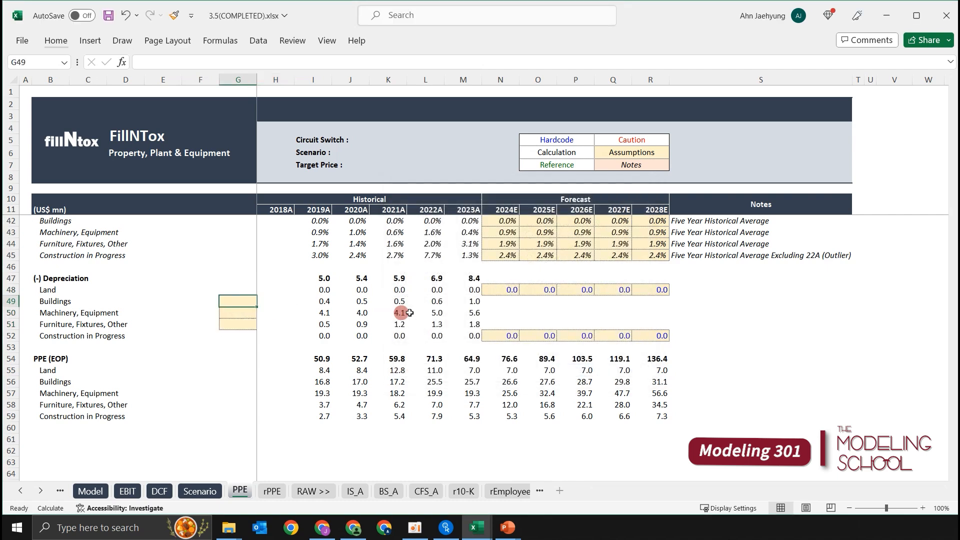
Examine the Useful Life column next to the Beginning Balance table on the rPPE sheet for each asset class.
key("ctrl+Page_Down")
left_click(214, 240)
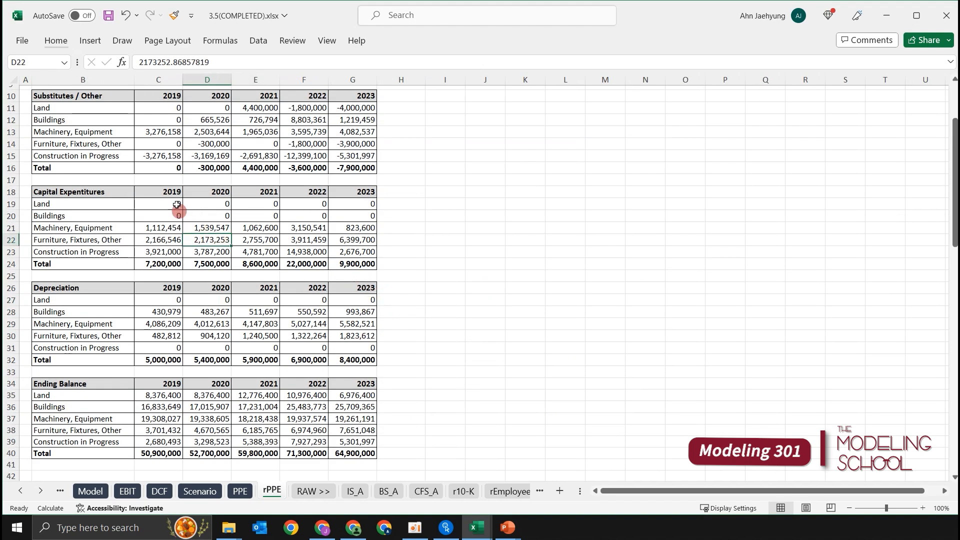
scroll(165, 215, "up", 3)
left_click_drag(402, 112, 403, 190)
left_click(468, 132)
key("Up")
key("Left")
key("Left")
key("ctrl+shift+Left")
key("Down")
key("Down")
key("Down")
key("Down")
key("Down")
key("shift+space")
key("Up")
key("Up")
key("Up")
key("Up")
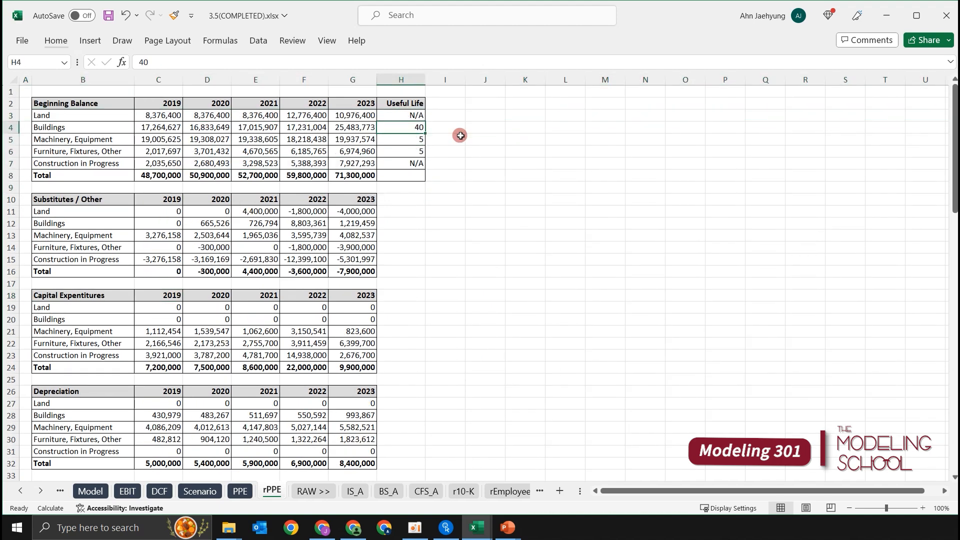
key("Down")
key("Down")
key("Up")
key("Up")
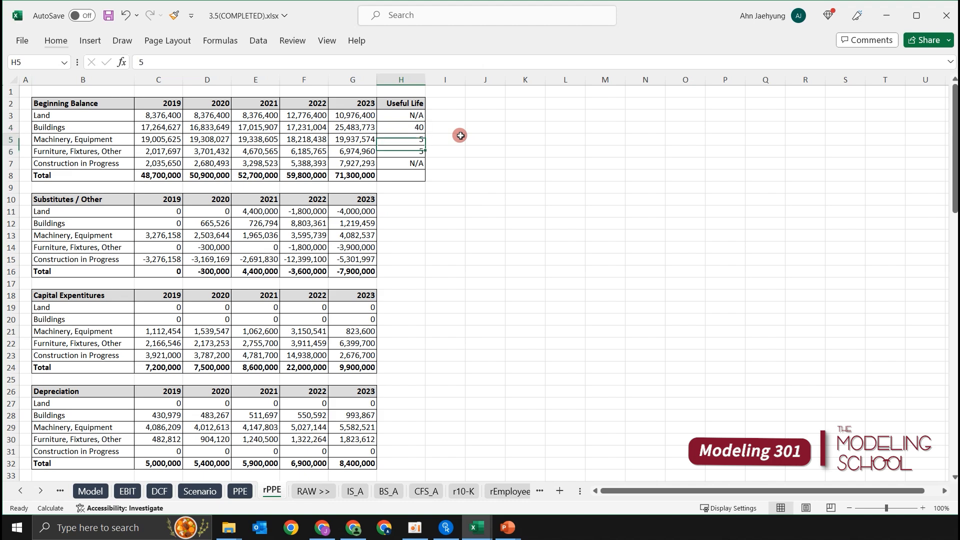
key("Down")
key("Down")
key("Up")
key("Up")
key("Up")
key("Up")
key("Up")
key("Home")
key("ctrl+Page_Up")
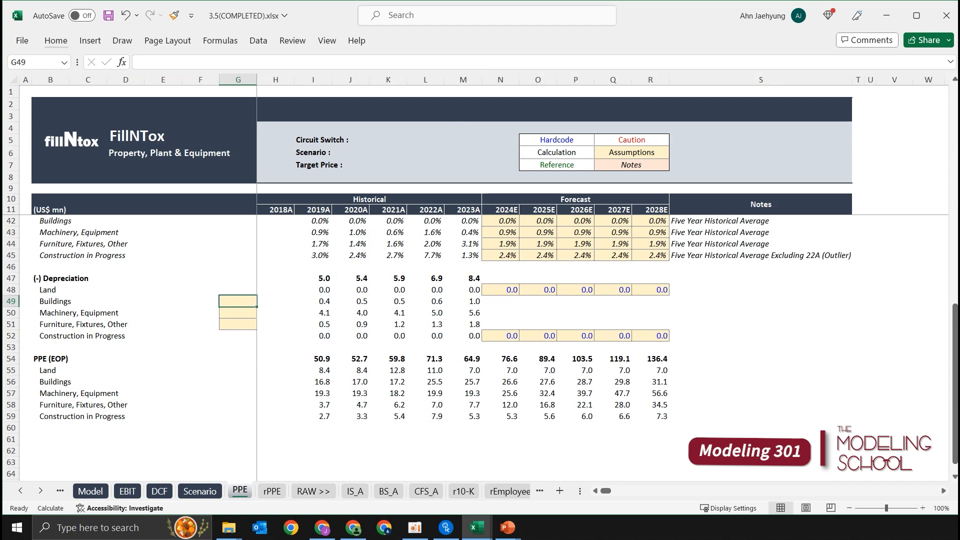
Link the Buildings useful life in G49 to rPPE!H4 and fill the link down through G51.
key("Up")
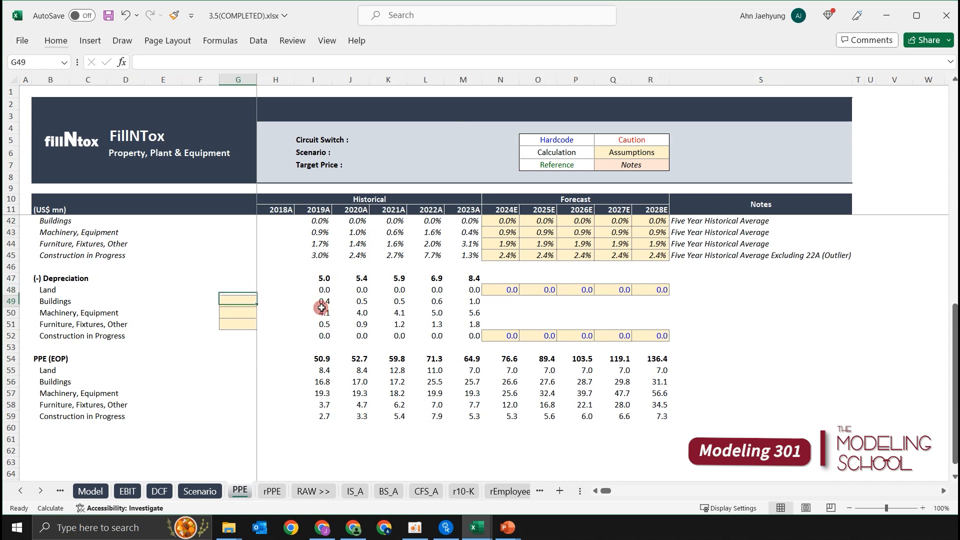
type("=")
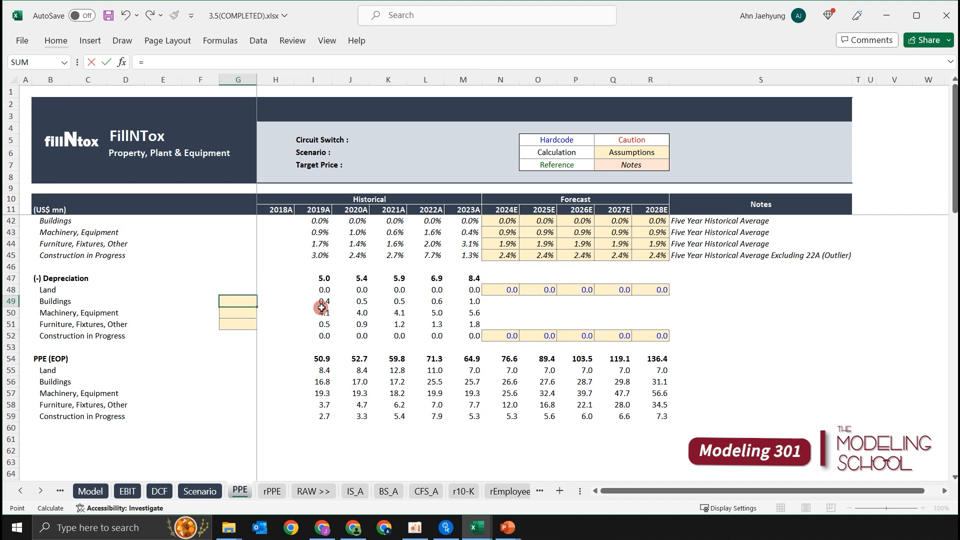
key("ctrl+Page_Down")
key("Right")
key("Right")
key("Right")
key("Right")
key("Right")
key("Right")
key("Down")
key("Down")
key("Right")
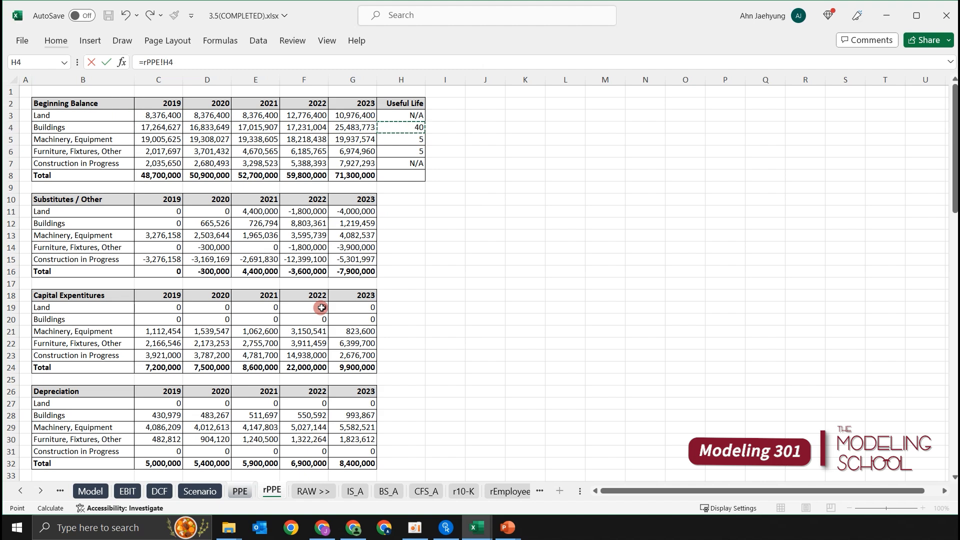
key("ctrl+Return")
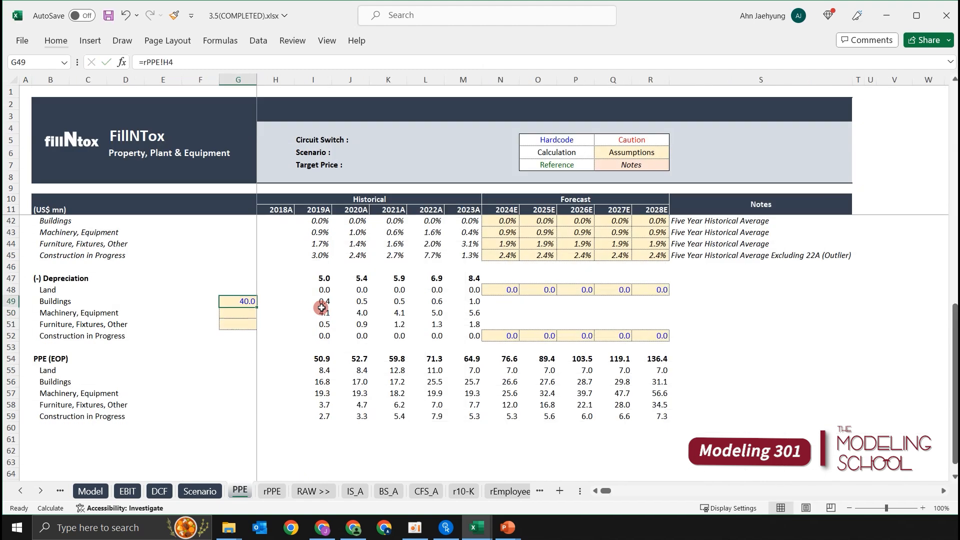
key("Up")
key("Down")
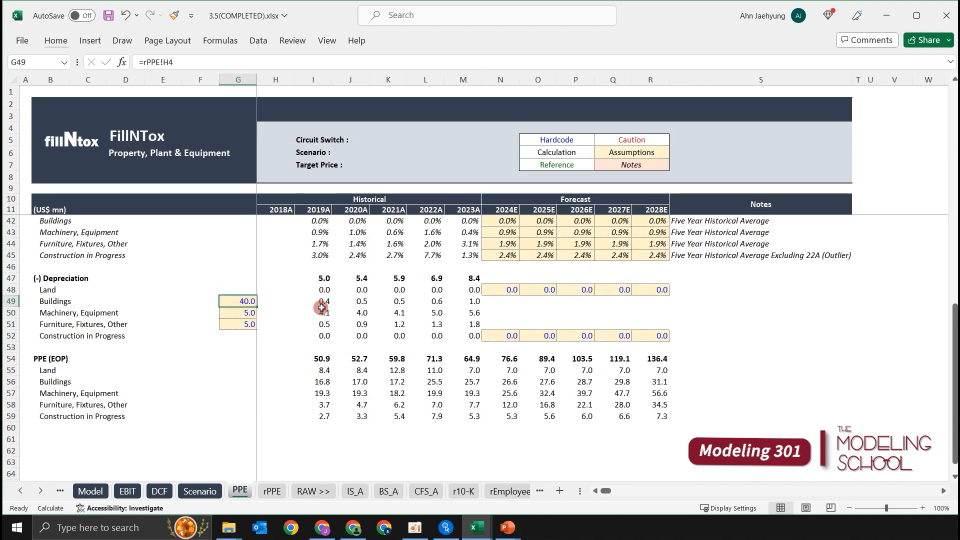
Center the useful life values in G49:G51.
key("shift+Down")
key("shift+Down")
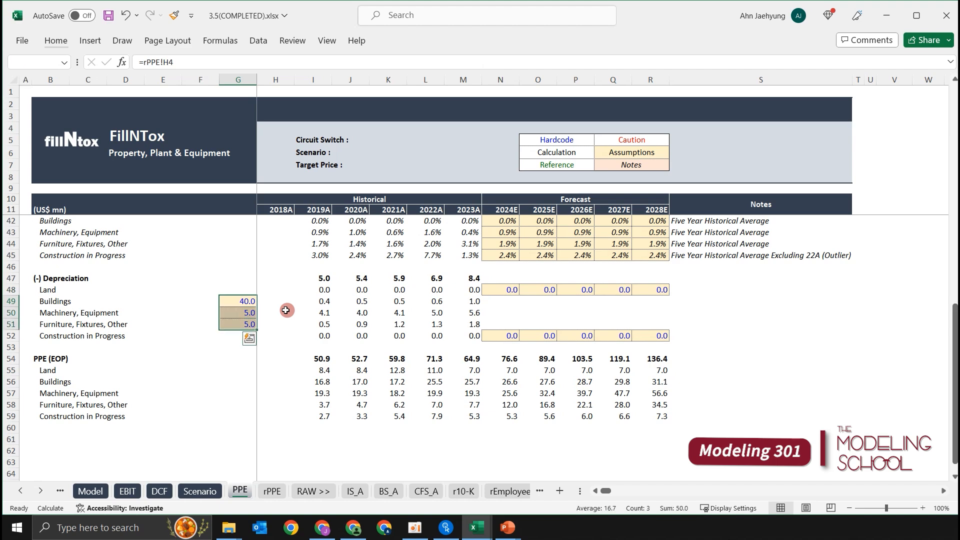
key("alt+h")
key("a")
key("c")
Apply the custom number format 0"yrs" to the useful life cells G49:G51.
key("ctrl+1")
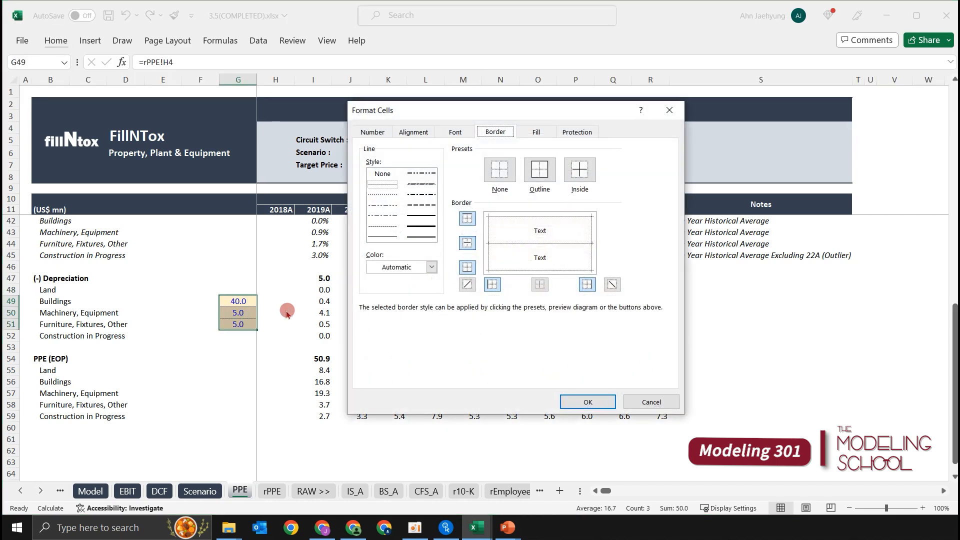
key("ctrl+Page_Up")
key("ctrl+Page_Up")
key("ctrl+Page_Up")
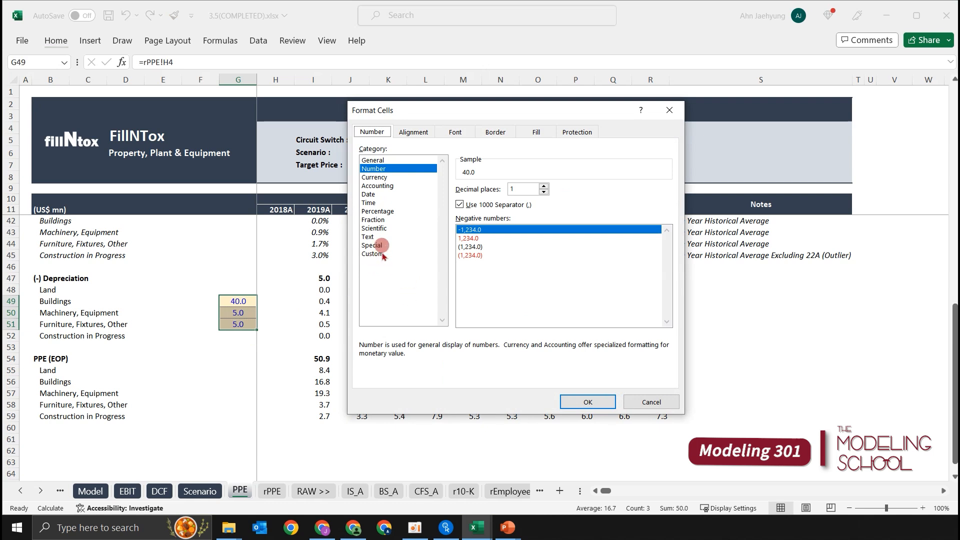
left_click_drag(403, 116, 362, 110)
left_click(354, 252)
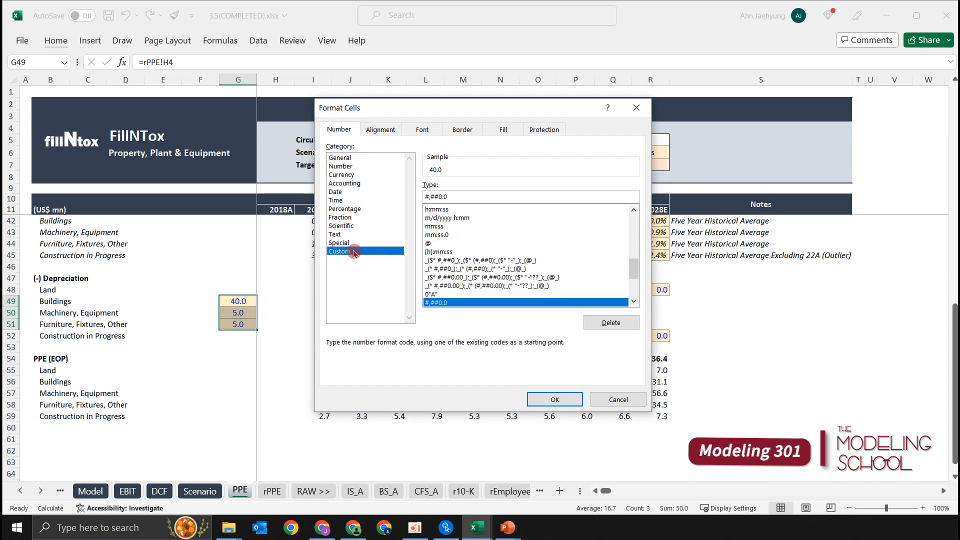
left_click_drag(462, 198, 395, 196)
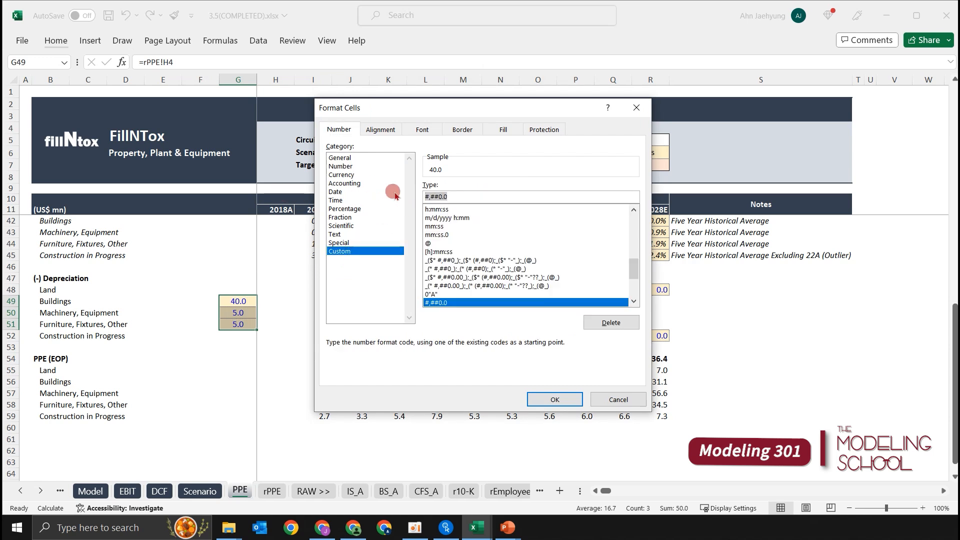
type("0\"yrs")
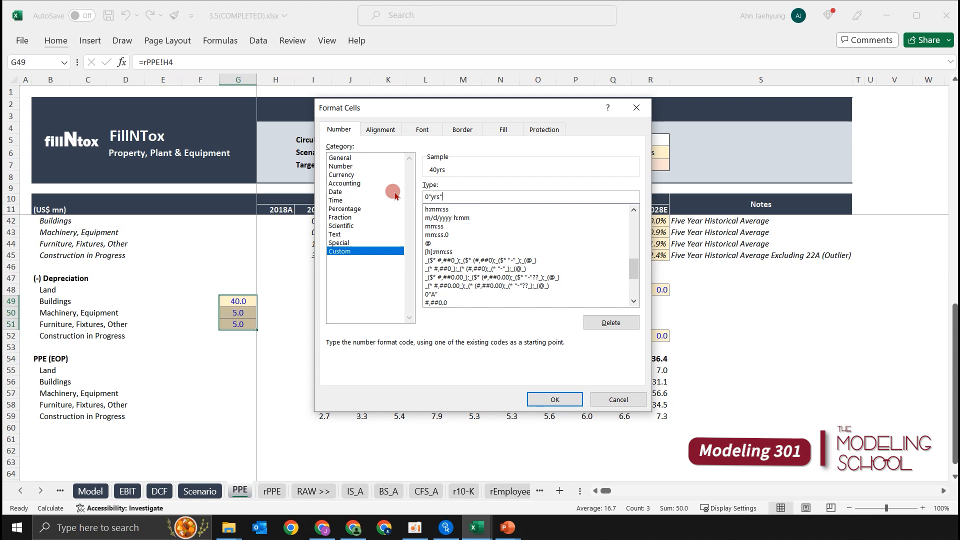
key("Return")
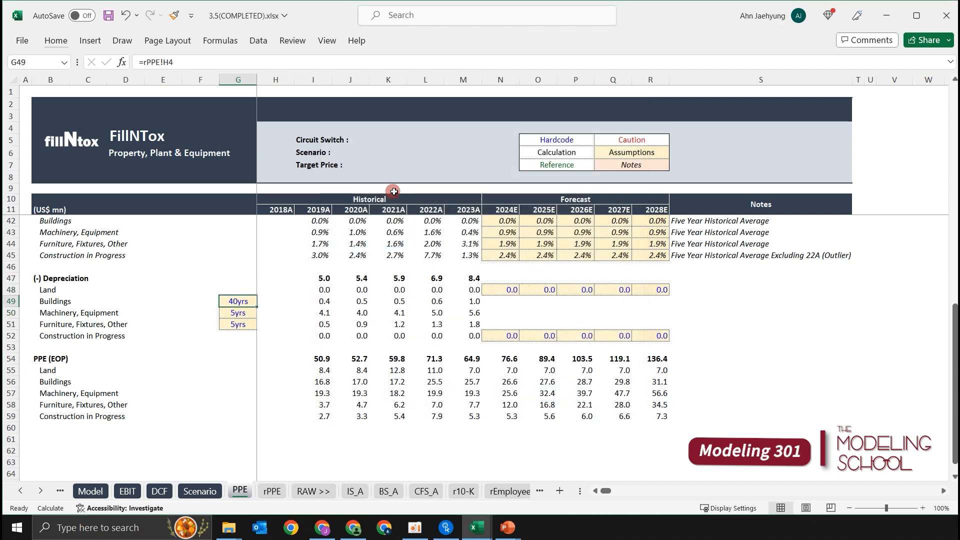
Insert five blank rows above the Machinery, Equipment depreciation row, making rows 50 to 54 free below Buildings.
key("Down")
key("Down")
key("Up")
key("Right")
key("Left")
key("Left")
key("Left")
key("Left")
key("Left")
key("Left")
key("Left")
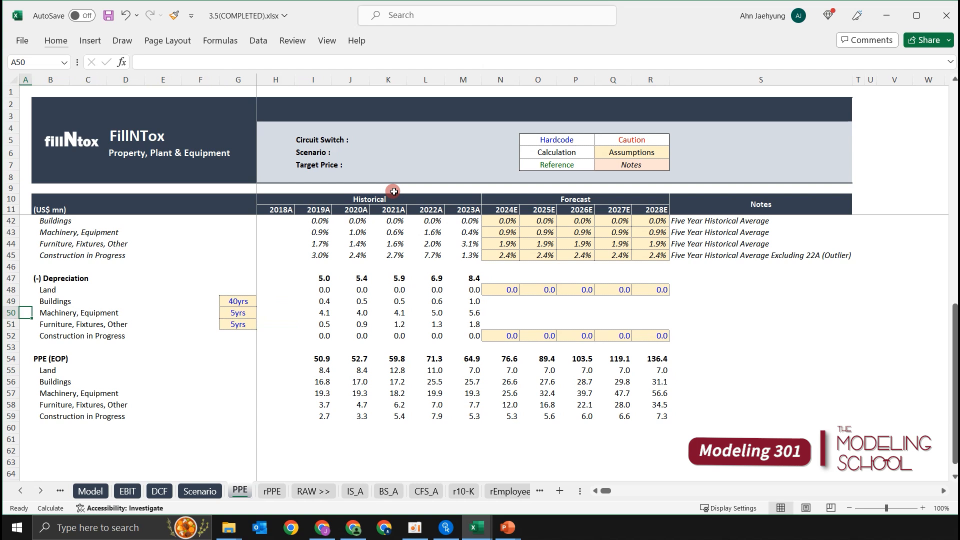
key("shift+space")
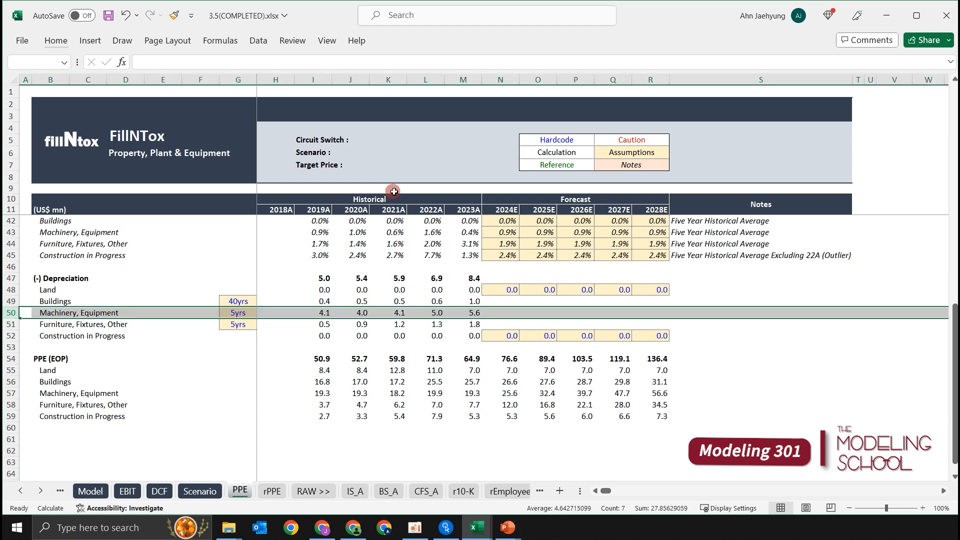
key("ctrl+shift+plus")
key("ctrl+shift+plus")
key("ctrl+shift+plus")
key("ctrl+shift+plus")
key("ctrl+shift+plus")
Remove the inherited assumption formatting from G50:G54 by filling the blank cells F50:F54 across.
key("Right")
key("Right")
key("Right")
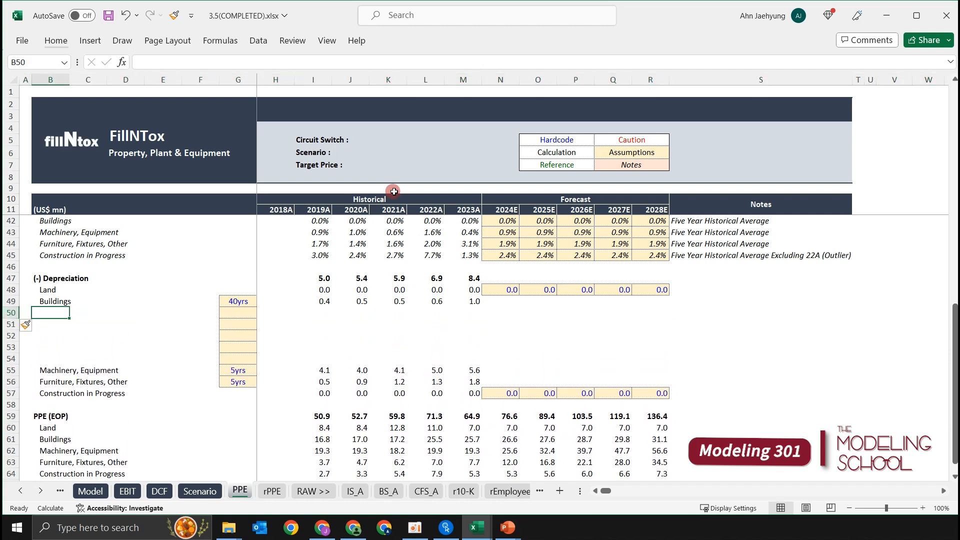
key("Right")
key("Right")
key("shift+Down")
key("shift+Down")
key("shift+Down")
key("shift+Down")
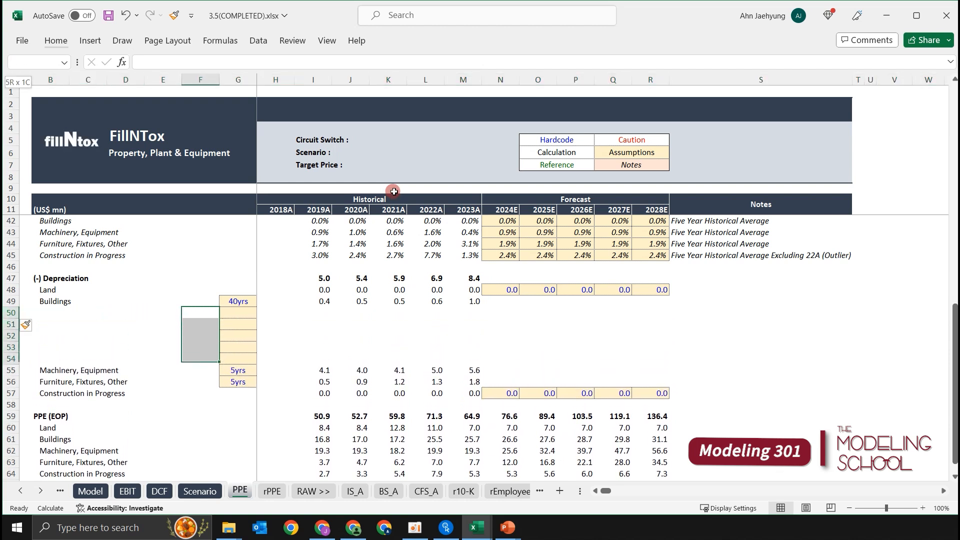
key("shift+Right")
key("ctrl+r")
key("Left")
key("Left")
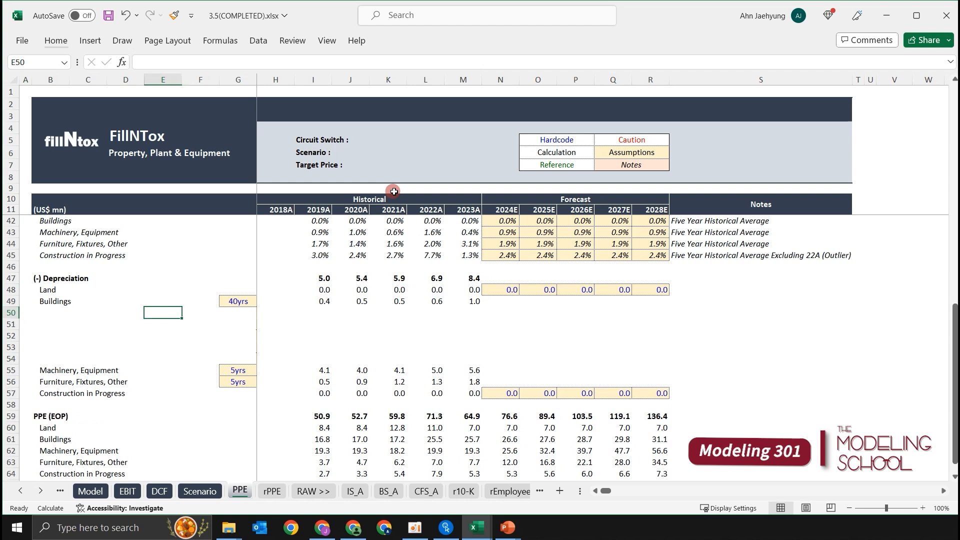
key("Left")
key("Left")
key("Right")
key("Right")
key("Right")
key("Right")
key("Right")
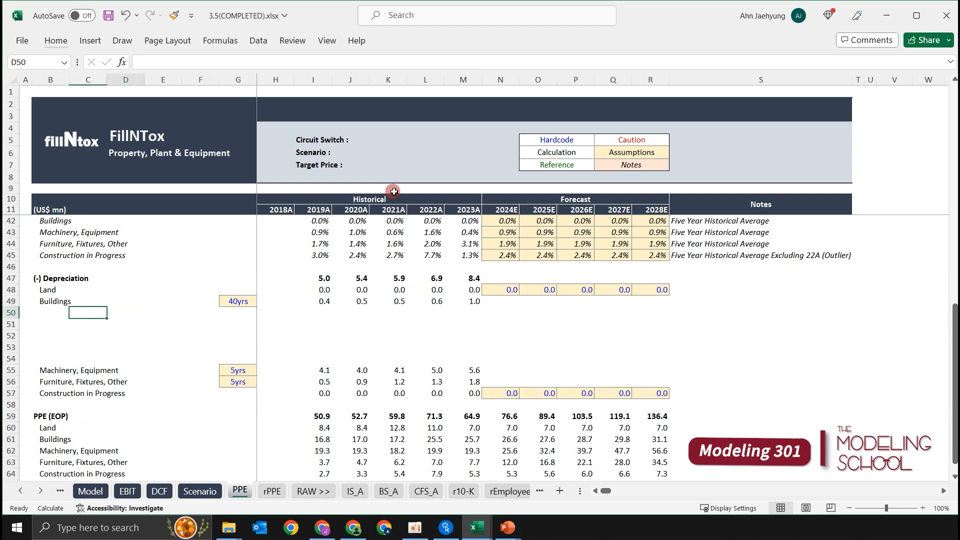
key("shift+Down")
key("shift+Down")
key("shift+Down")
key("shift+Down")
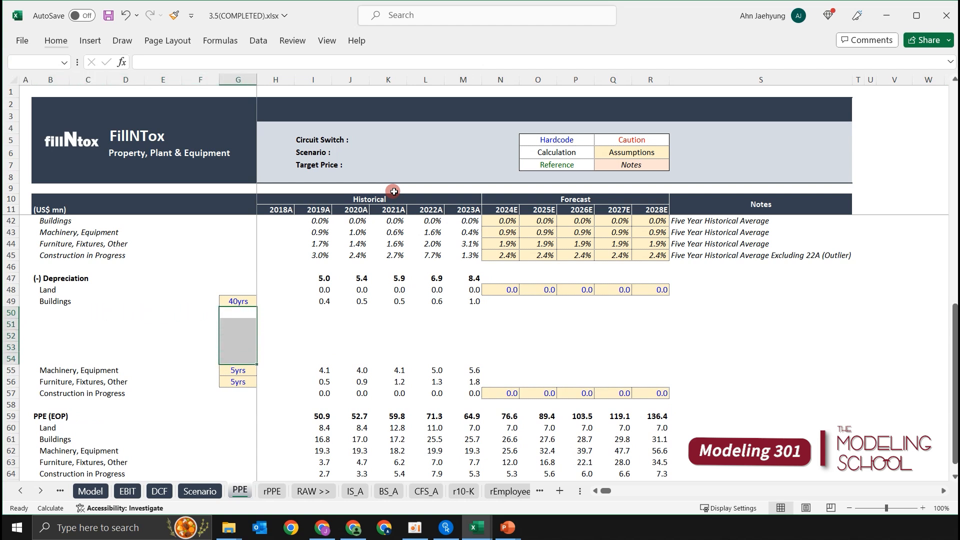
key("Left")
key("Down")
key("Left")
key("Up")
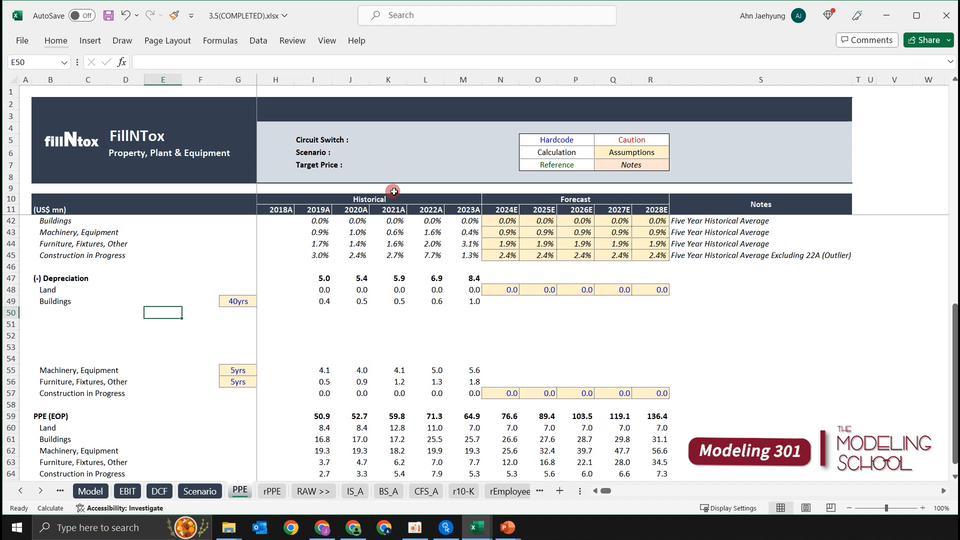
key("shift+Down")
key("shift+Down")
key("shift+Down")
key("shift+Down")
key("shift+space")
key("Left")
key("Left")
key("Left")
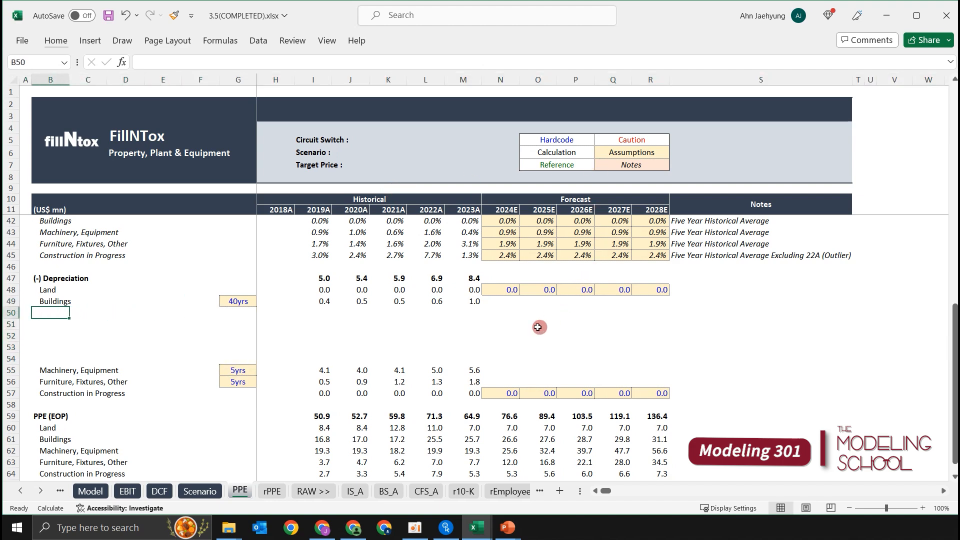
Label the first inserted row under Buildings depreciation "Existing PPE" in B50.
scroll(530, 339, "up", 1)
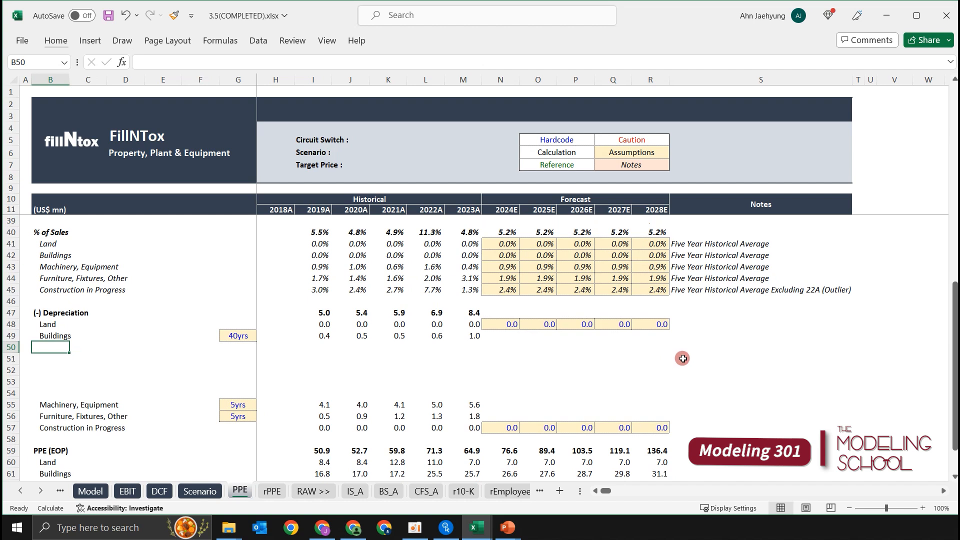
key("shift+Down")
key("shift+Down")
key("shift+Down")
key("shift+Down")
key("Up")
key("Down")
type("Ex")
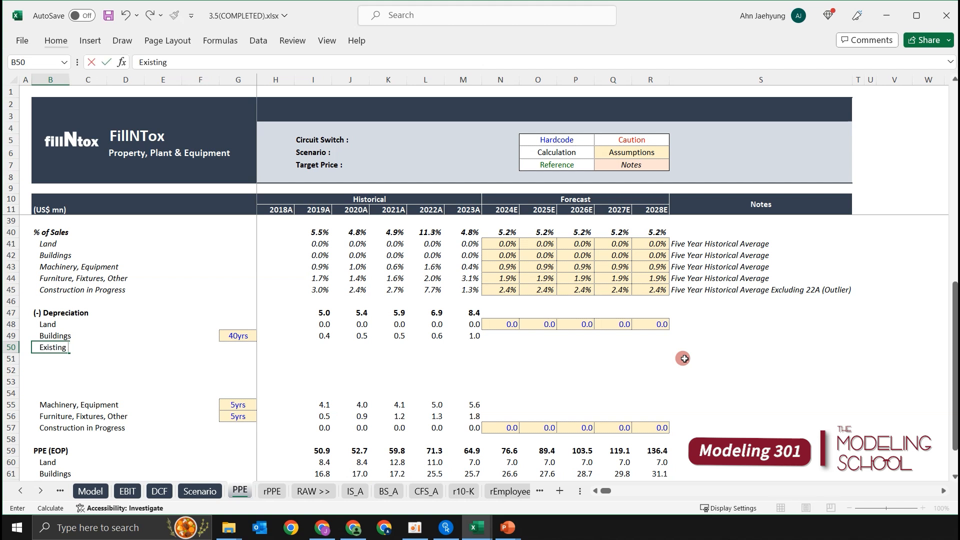
type("isting PPE")
key("Return")
key("Up")
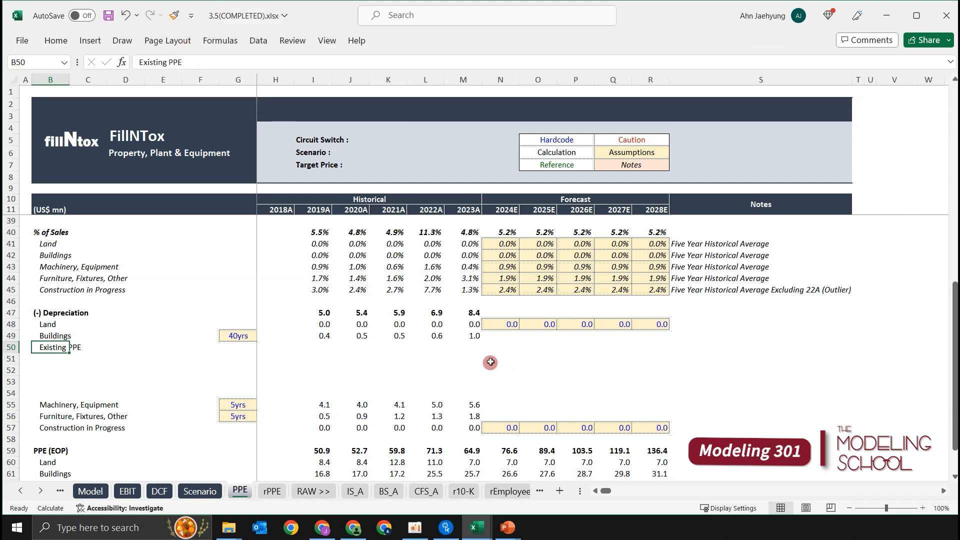
Examine the 2024E beginning balance of Buildings in N17 as the basis for depreciating existing PPE.
left_click(502, 348)
scroll(503, 348, "up", 9)
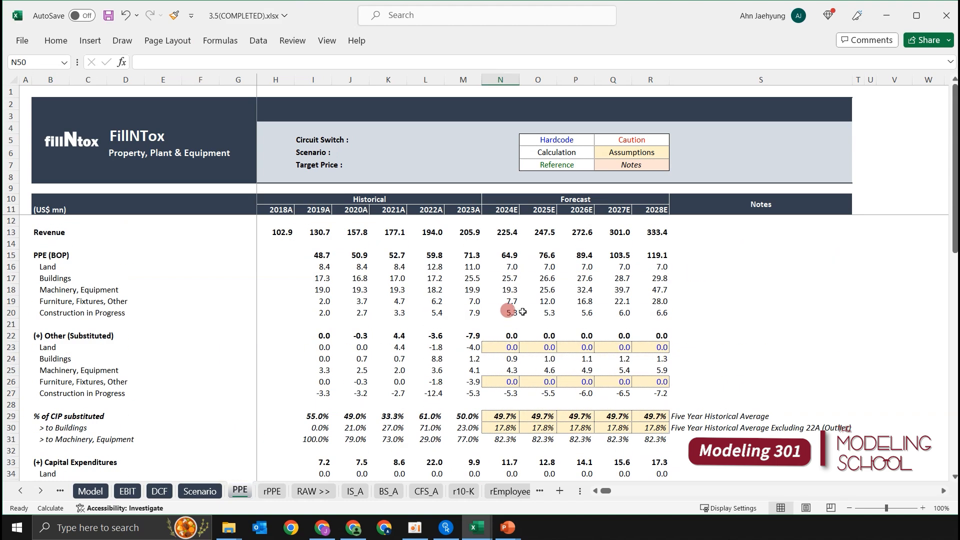
left_click(506, 279)
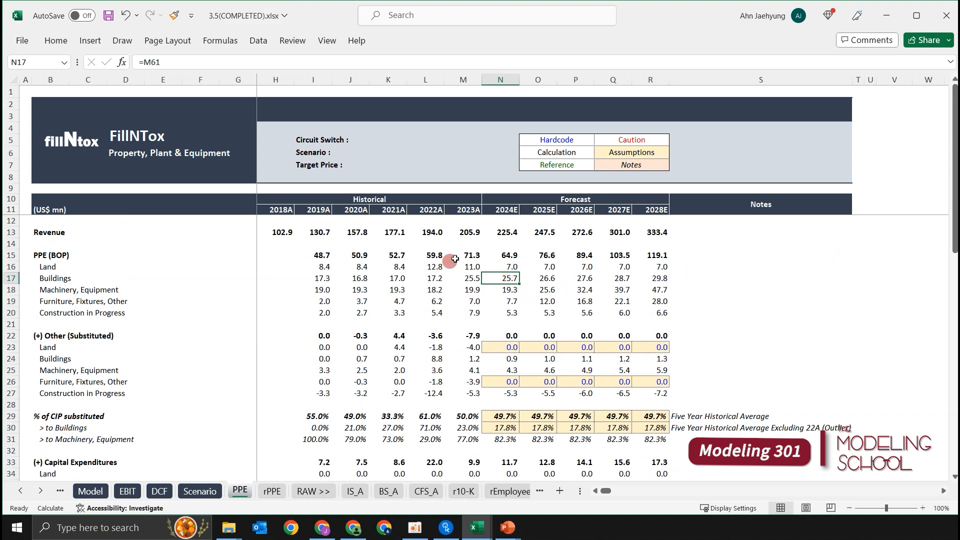
left_click(524, 293)
left_click(508, 279)
scroll(484, 280, "down", 2)
scroll(484, 280, "up", 2)
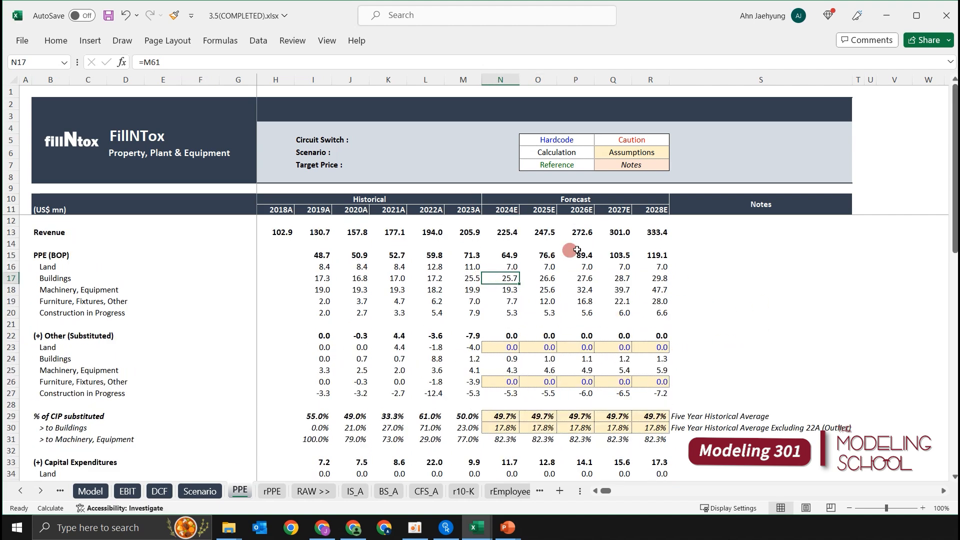
Label the row below Existing PPE in the Buildings depreciation schedule "2024E CAPEX" in B51.
scroll(582, 283, "down", 6)
scroll(582, 284, "down", 2)
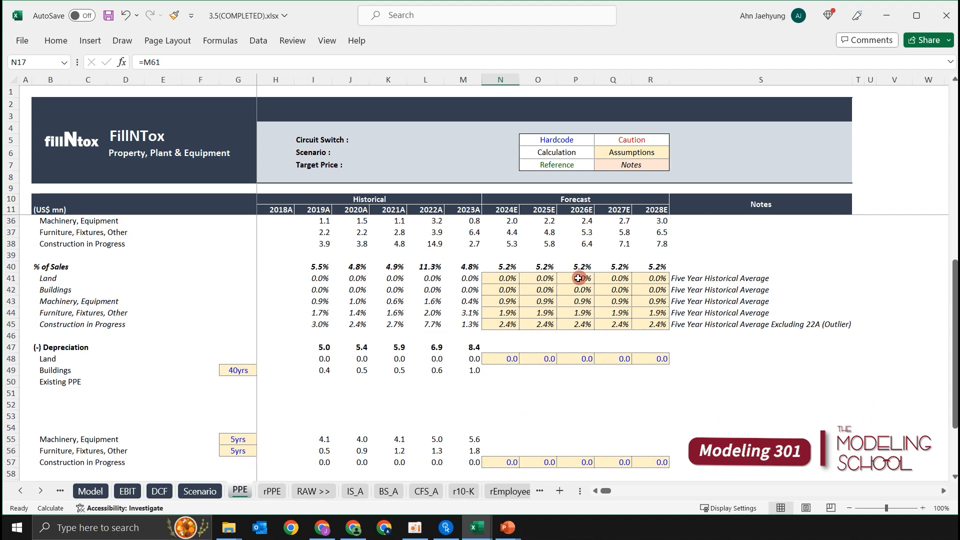
left_click(75, 394)
left_click(47, 398)
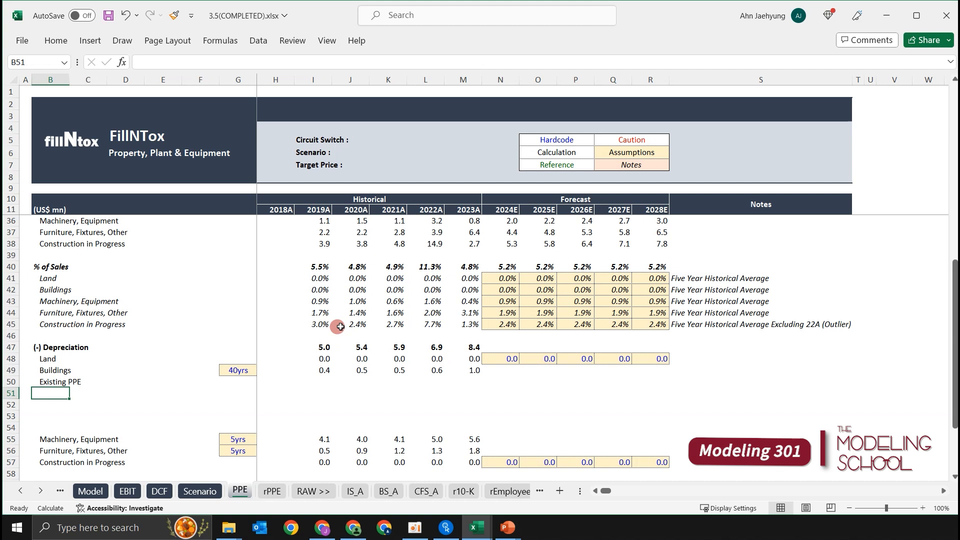
type("20")
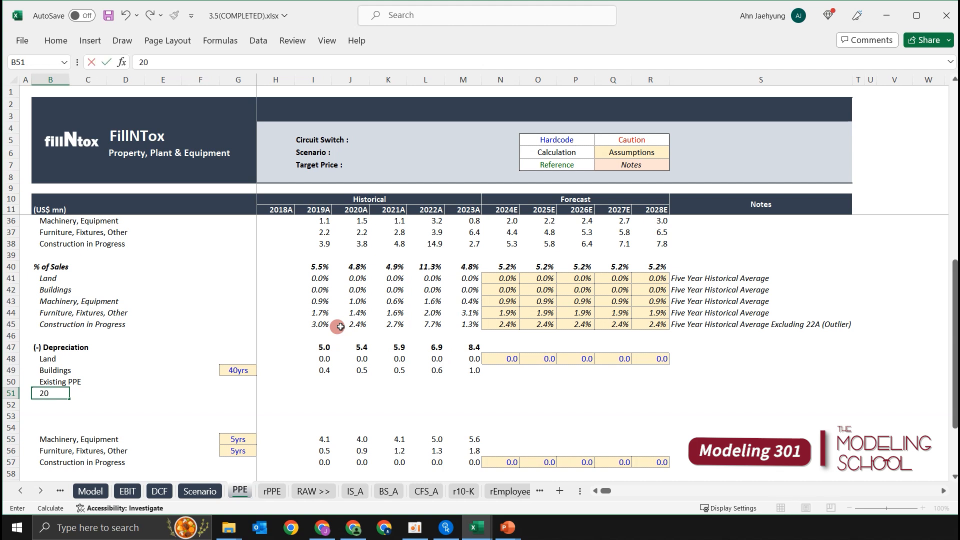
key("Escape")
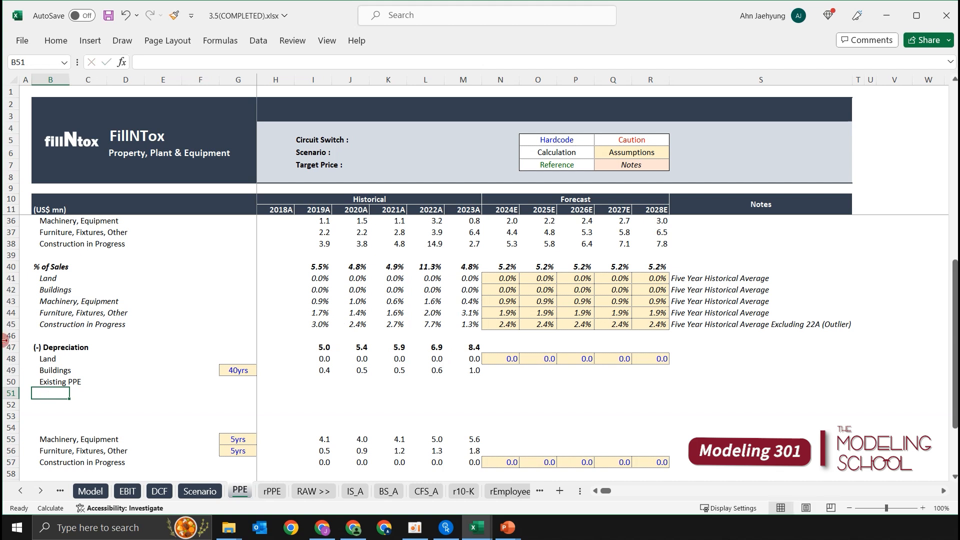
type("2024E CAP")
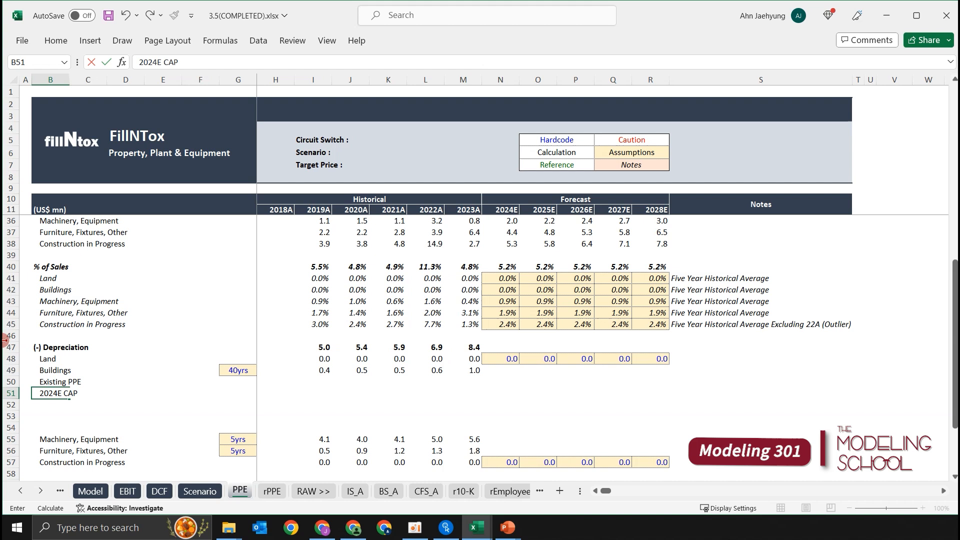
type("EX")
key("ctrl+Return")
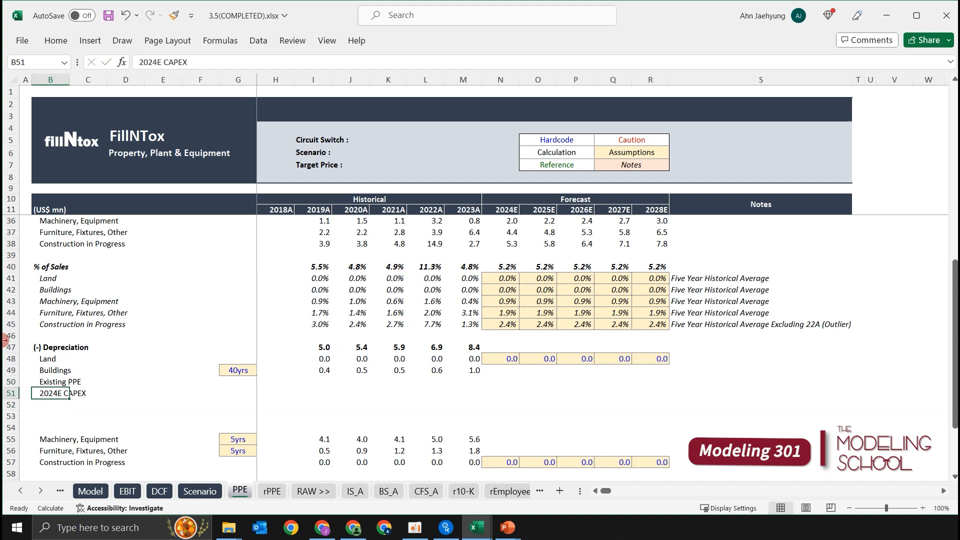
Copy the 2024E CAPEX label down to B52 and change it to "2025E CAPEX".
key("Up")
key("Down")
key("Down")
key("Up")
key("shift+Down")
key("ctrl+d")
key("Down")
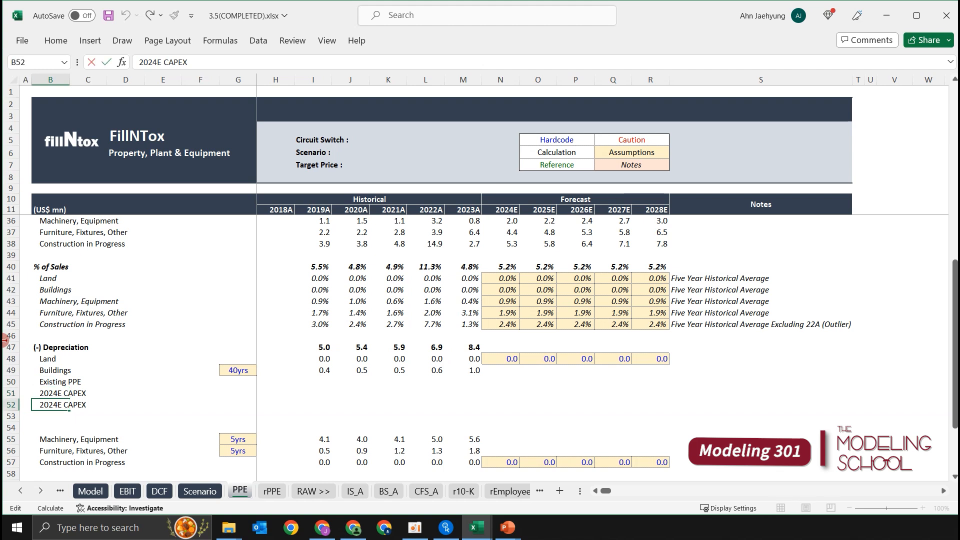
key("ctrl+Return")
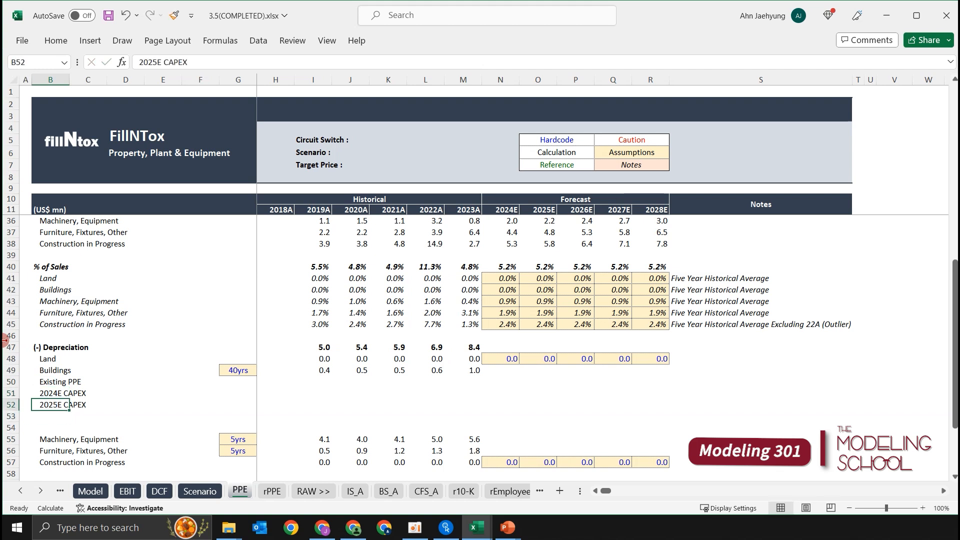
Copy the 2025E CAPEX label down to B53:B54 and change B53 to "2026E CAPEX".
key("shift+Down")
key("shift+Down")
key("ctrl+d")
double_click(83, 416)
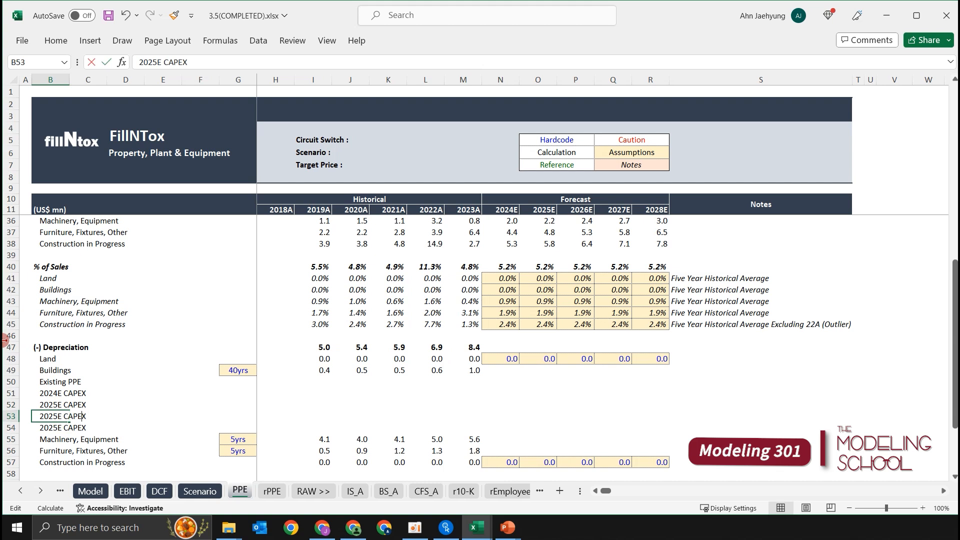
key("Left")
key("Left")
key("Left")
key("Left")
key("Left")
key("Left")
key("Left")
key("BackSpace")
type("6")
key("Return")
Change the copied label in B54 to "2027E CAPEX".
key("F2")
key("Left")
key("Left")
key("Left")
key("BackSpace")
type("7")
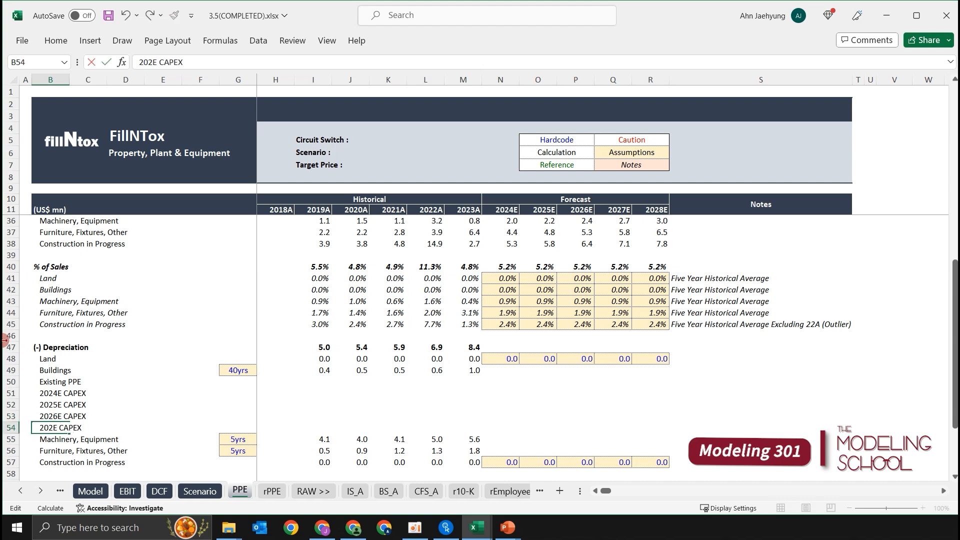
key("Return")
Indent the Existing PPE and CAPEX labels in B50:B54 one level further beneath Buildings.
key("Up")
key("shift+Up")
key("shift+Up")
key("shift+Up")
key("shift+Up")
key("alt+h")
key("6")
key("Up")
key("Up")
key("Up")
key("Up")
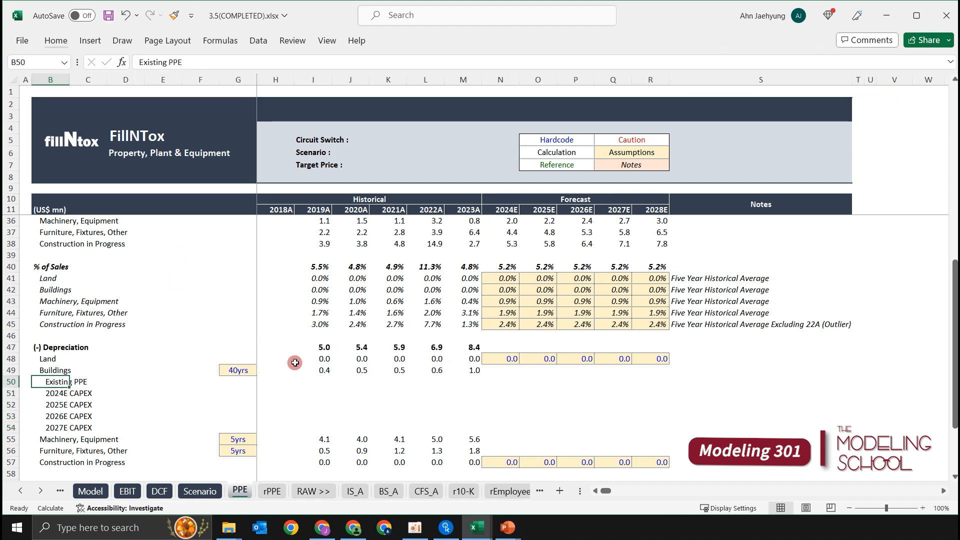
left_click(308, 382)
key("Left")
key("Left")
key("Left")
key("Left")
key("Right")
key("Right")
key("Right")
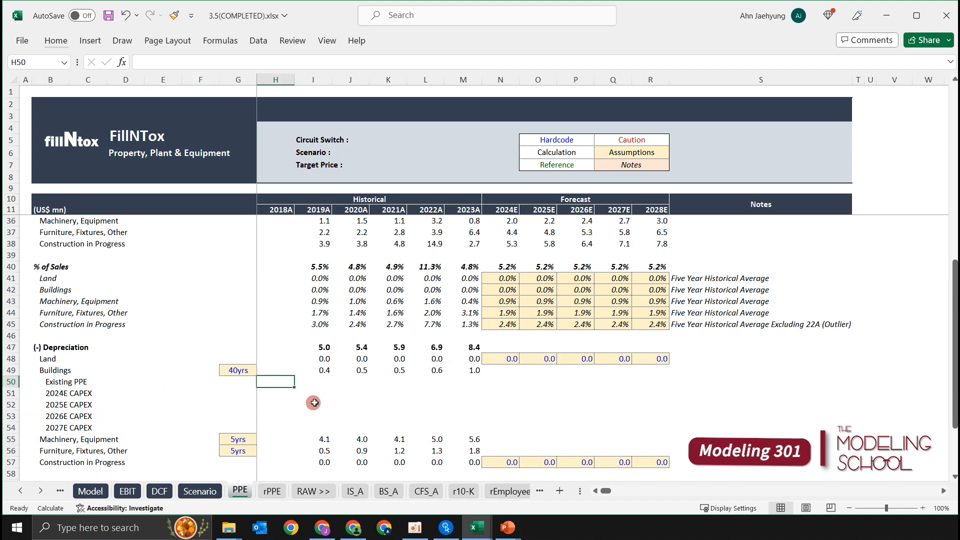
Examine the 2023A and 2024E beginning PPE balances and the capital expenditures that feed the Buildings depreciation schedule.
left_click(493, 383)
scroll(493, 390, "up", 8)
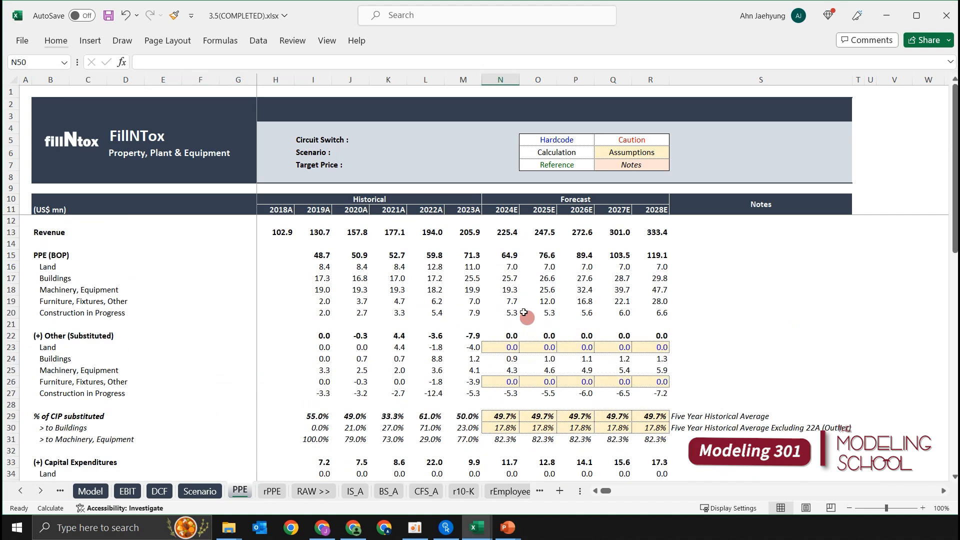
scroll(480, 280, "down", 4)
scroll(465, 310, "down", 5)
scroll(467, 300, "up", 9)
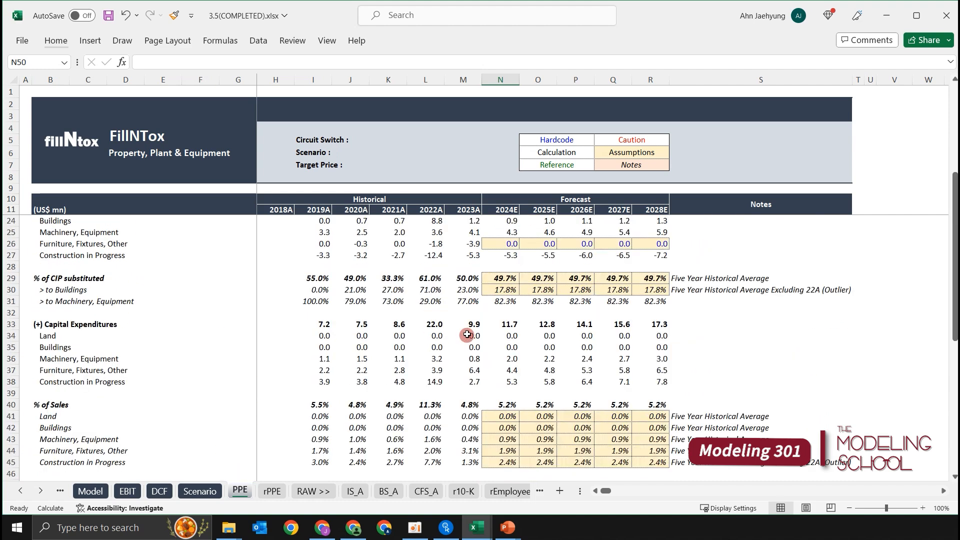
left_click(476, 267)
left_click(504, 267)
left_click(450, 265)
left_click(510, 266)
left_click(463, 267)
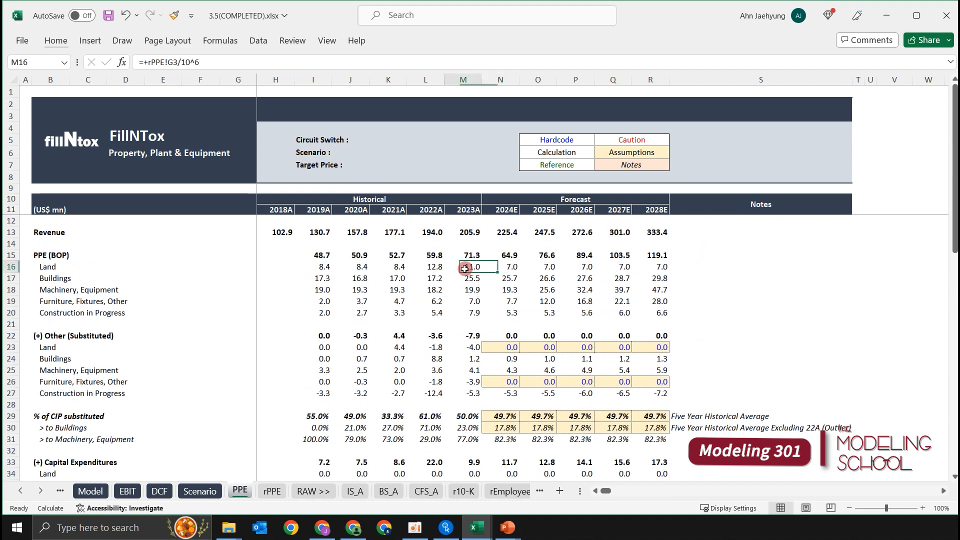
scroll(535, 298, "down", 6)
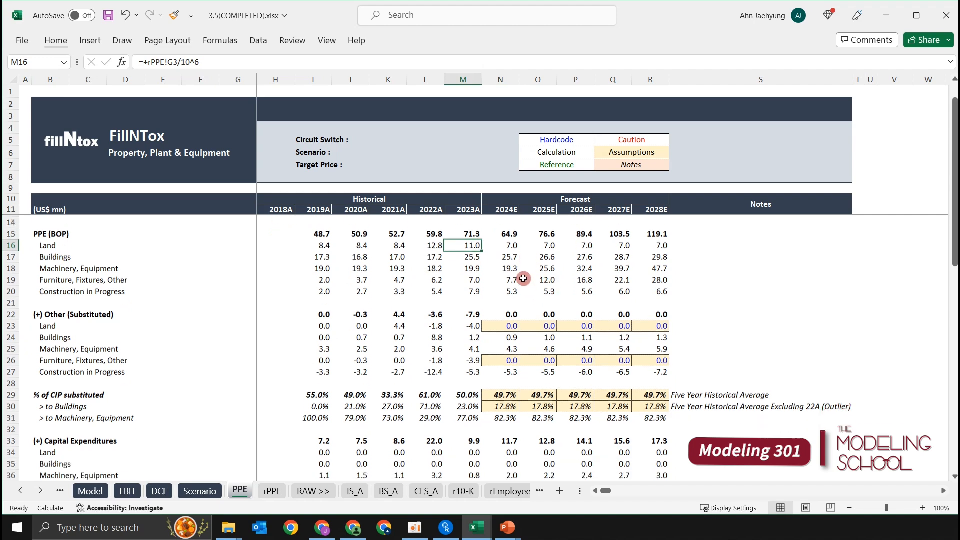
scroll(521, 293, "down", 3)
left_click(545, 359)
left_click(472, 337)
left_click(496, 356)
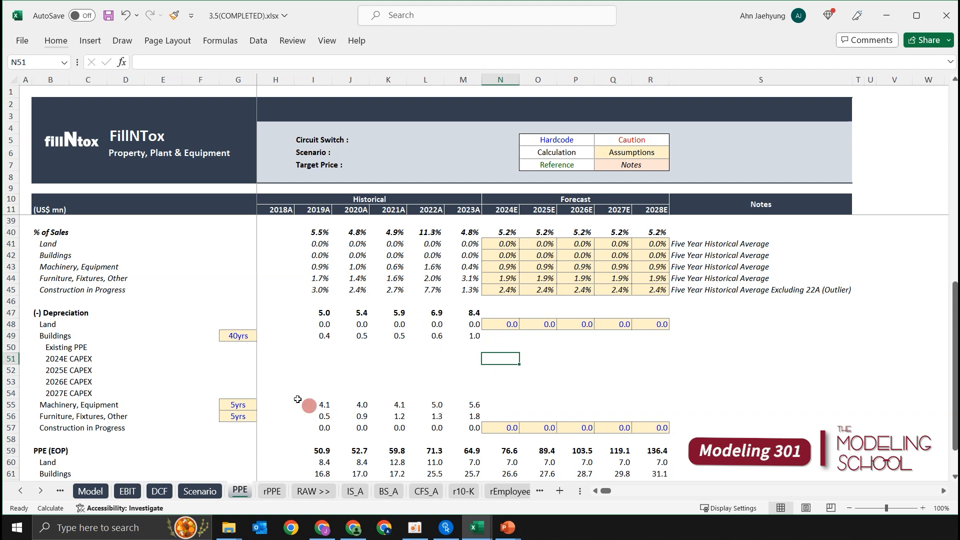
Review the Existing PPE and CAPEX rows across the years together with the Buildings useful life in G49.
left_click(91, 360)
left_click(358, 355)
left_click(616, 357)
left_click(470, 347)
left_click(534, 357)
left_click(467, 355)
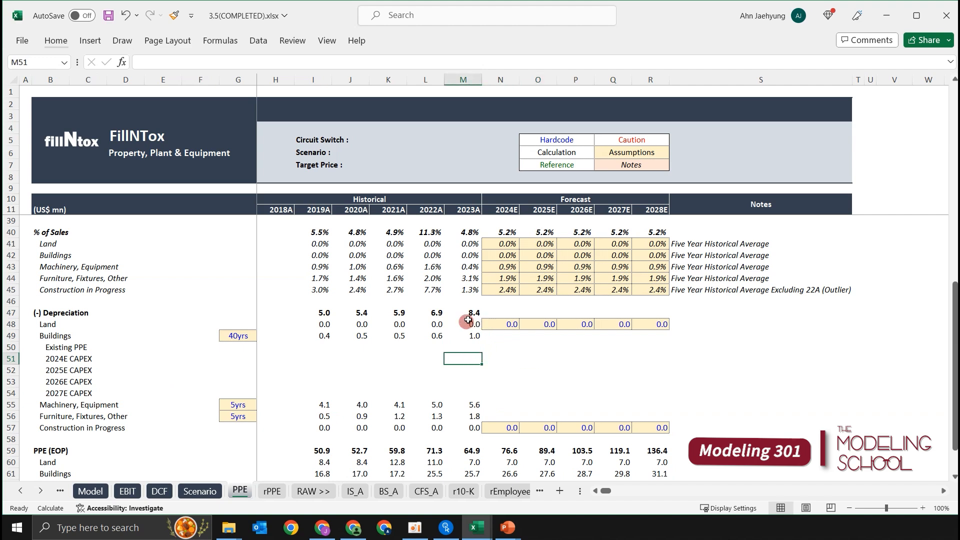
left_click(493, 349)
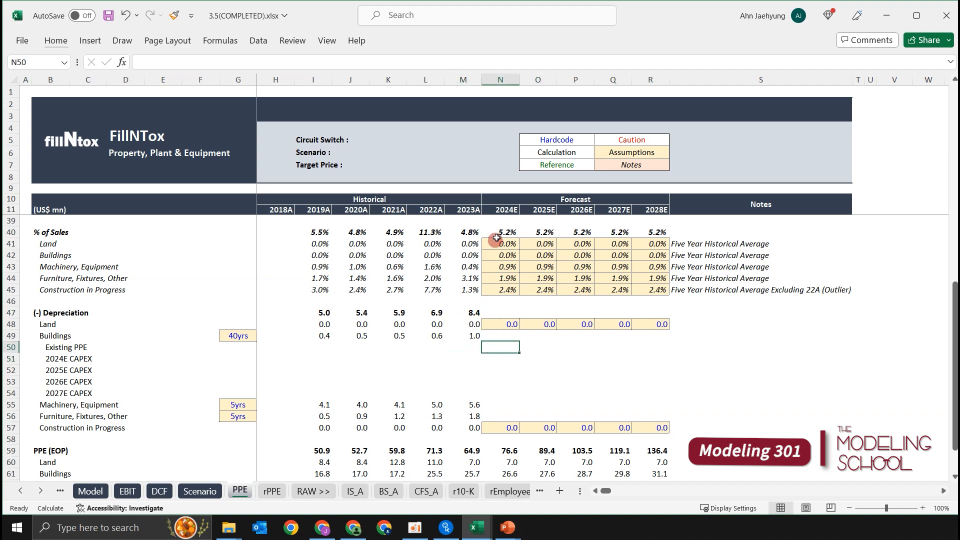
scroll(510, 253, "up", 1)
left_click(515, 391)
left_click(245, 371)
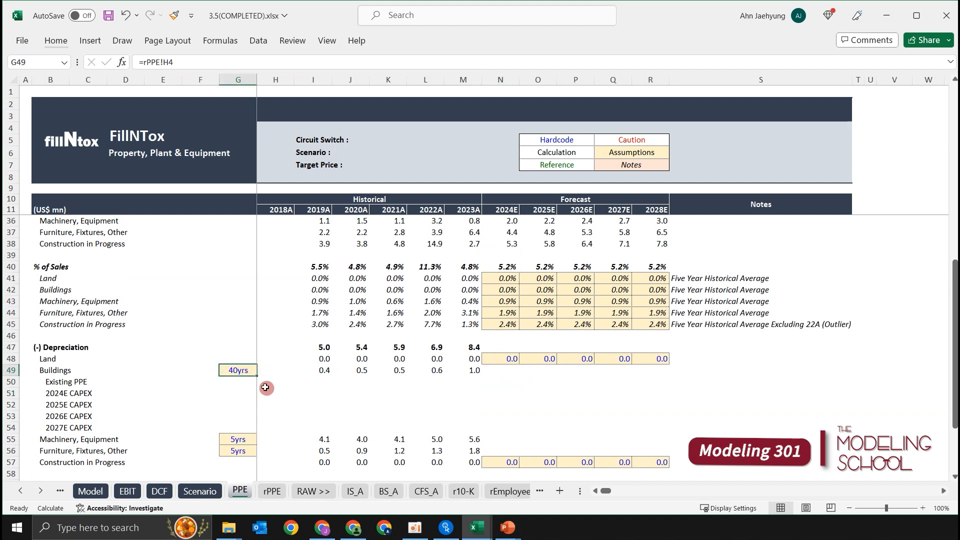
left_click(239, 380)
left_click(345, 393)
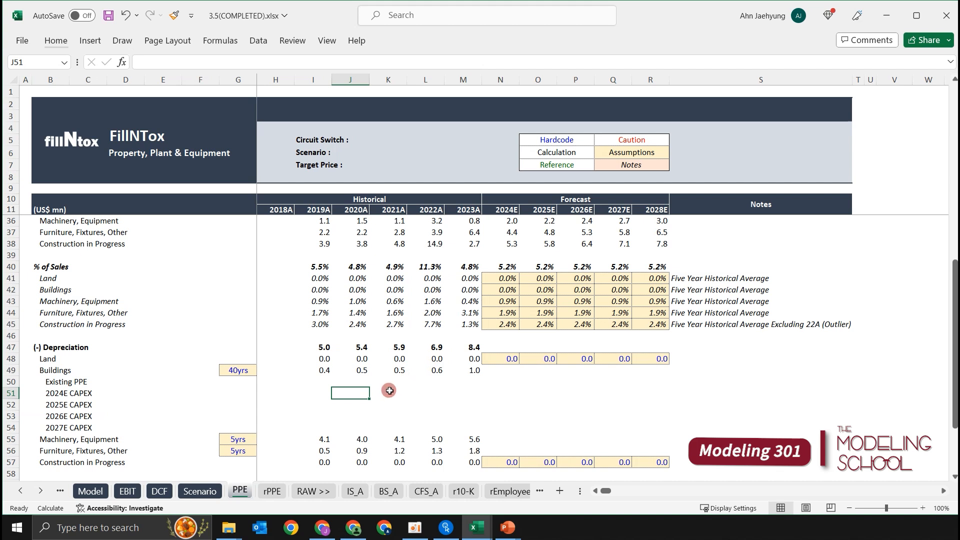
left_click(271, 383)
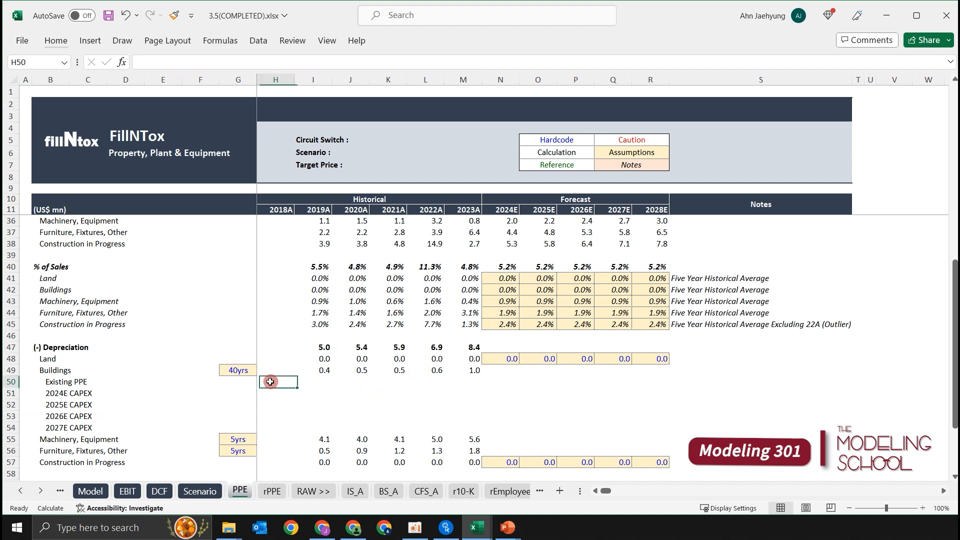
key("Up")
key("Down")
key("Down")
key("Down")
key("Up")
key("Up")
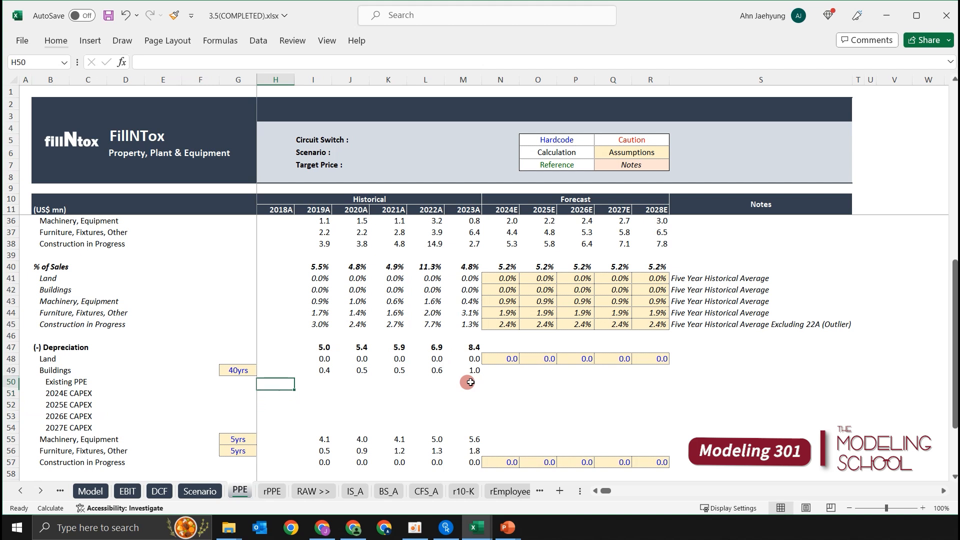
key("Right")
key("Up")
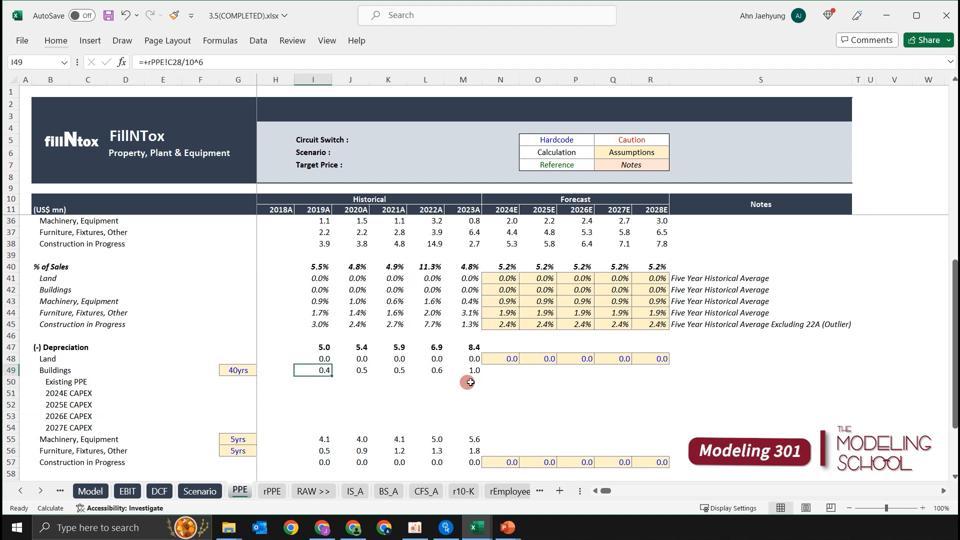
key("Down")
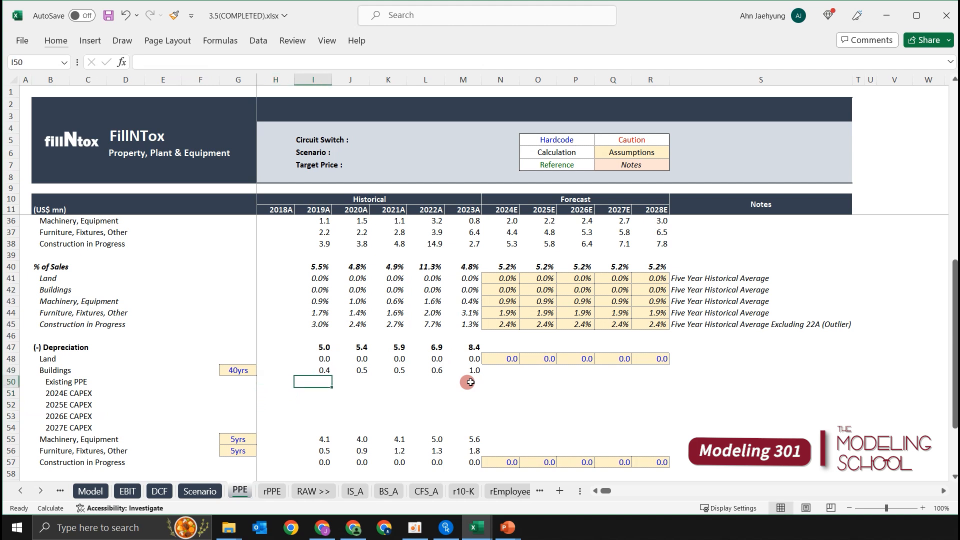
key("Right")
key("Right")
key("Left")
key("Left")
key("Right")
key("Right")
key("Right")
key("Right")
key("Up")
key("Left")
key("Left")
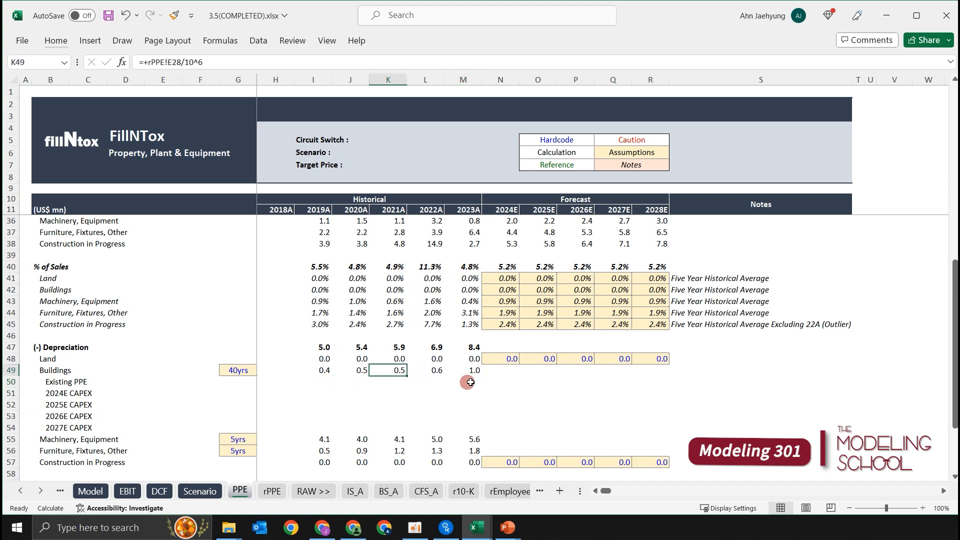
key("Down")
key("Right")
key("Down")
key("Left")
key("Left")
key("Up")
key("Right")
key("Left")
key("Left")
key("Right")
key("Right")
key("Right")
key("Right")
key("Right")
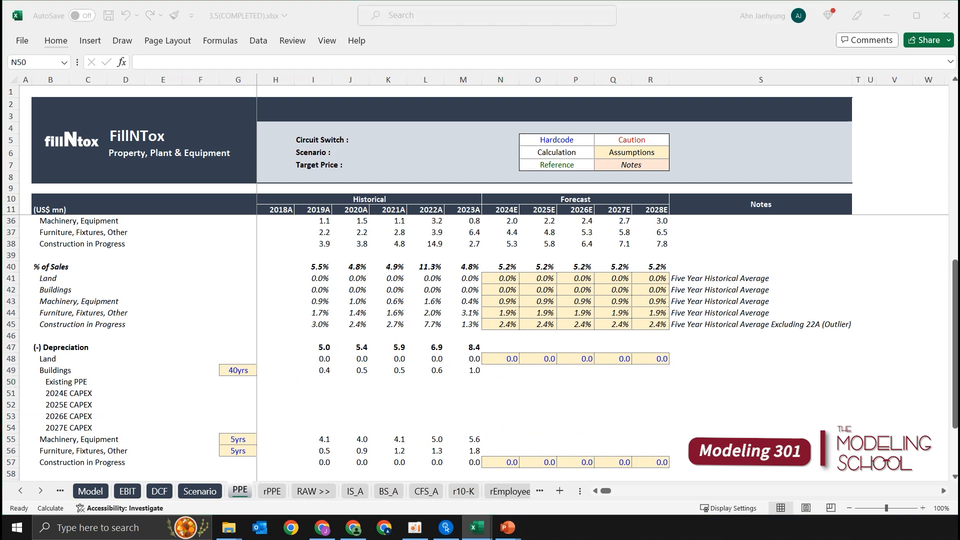
Calculate 2024E Existing PPE depreciation in N50 by dividing the Buildings beginning balance by its useful life, using =$N$17/$G$49.
left_click(604, 388)
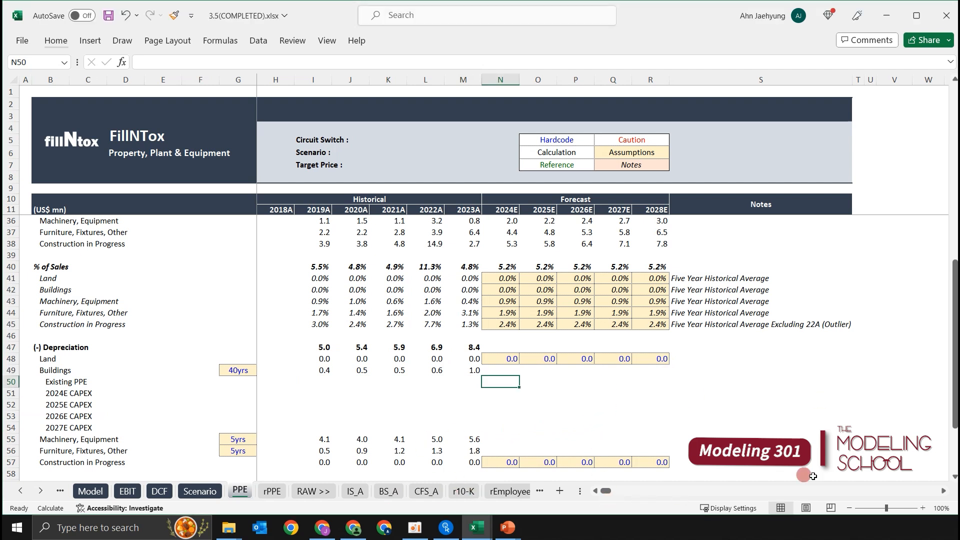
type("=")
key("Up")
key("Up")
key("Up")
key("Up")
key("Up")
key("Up")
key("Up")
key("Up")
key("Up")
key("Up")
key("Up")
key("Up")
key("Up")
key("Up")
key("Up")
key("Up")
key("Up")
key("Up")
key("Up")
key("Up")
key("Up")
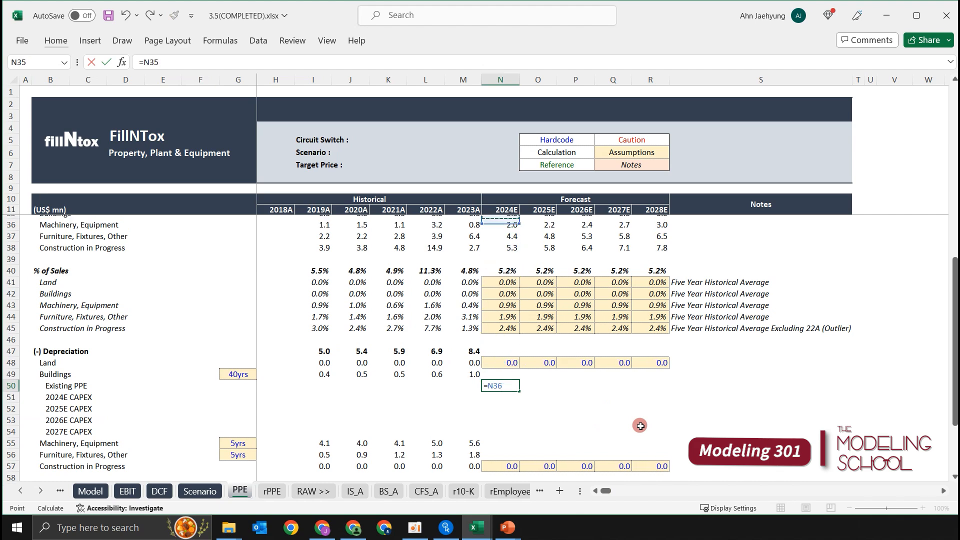
key("Up")
key("Up")
key("Up")
key("Up")
key("Up")
key("Up")
key("Up")
key("Up")
key("Up")
key("Up")
key("Up")
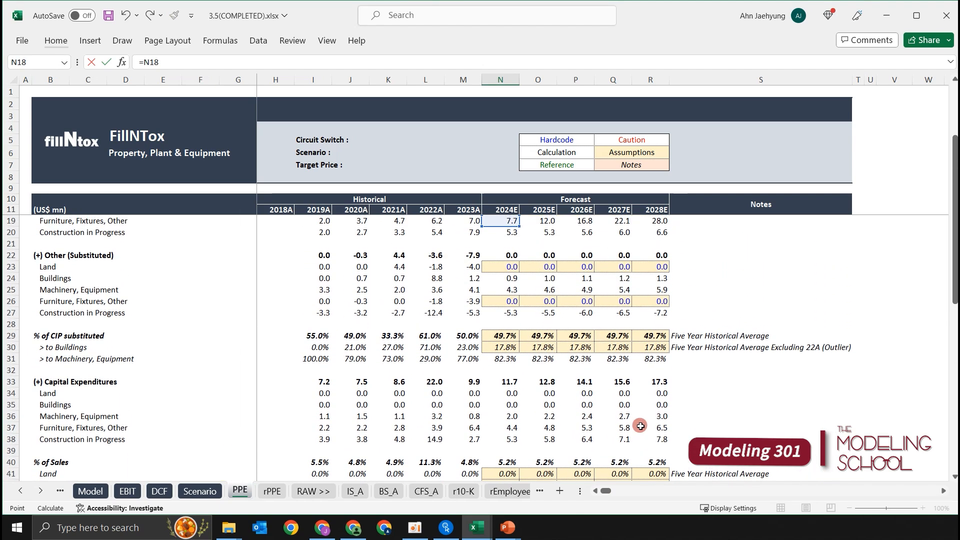
key("Up")
key("Up")
key("Up")
key("Down")
key("Down")
key("Down")
key("Down")
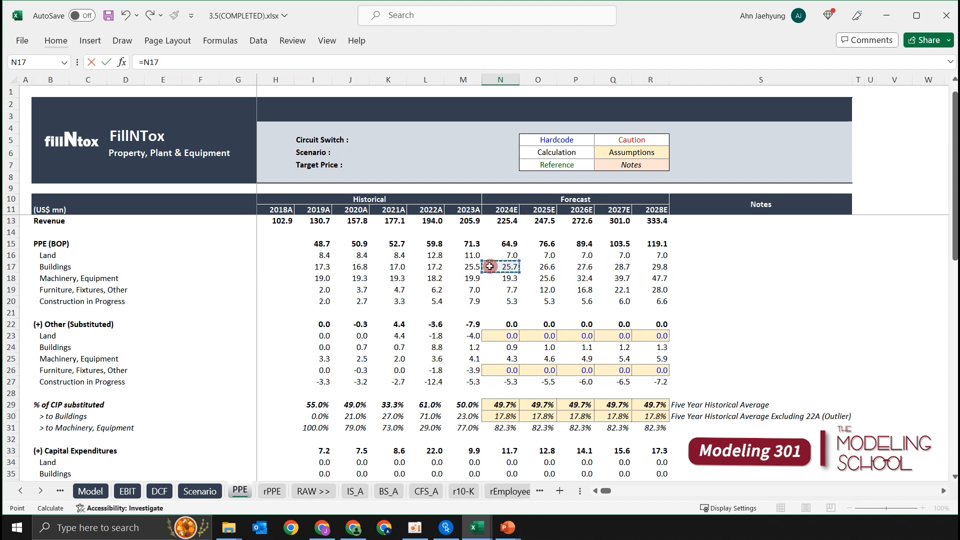
scroll(490, 267, "down", 10)
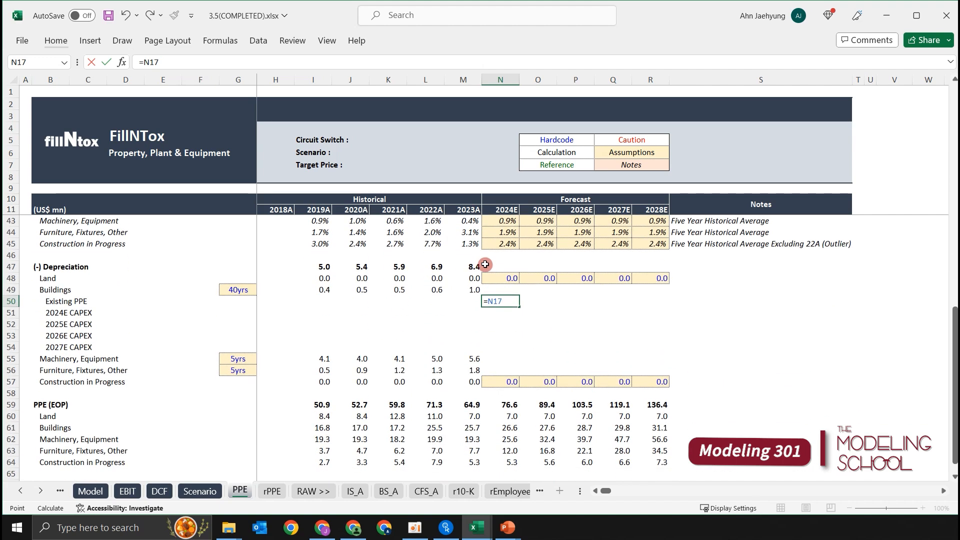
key("F4")
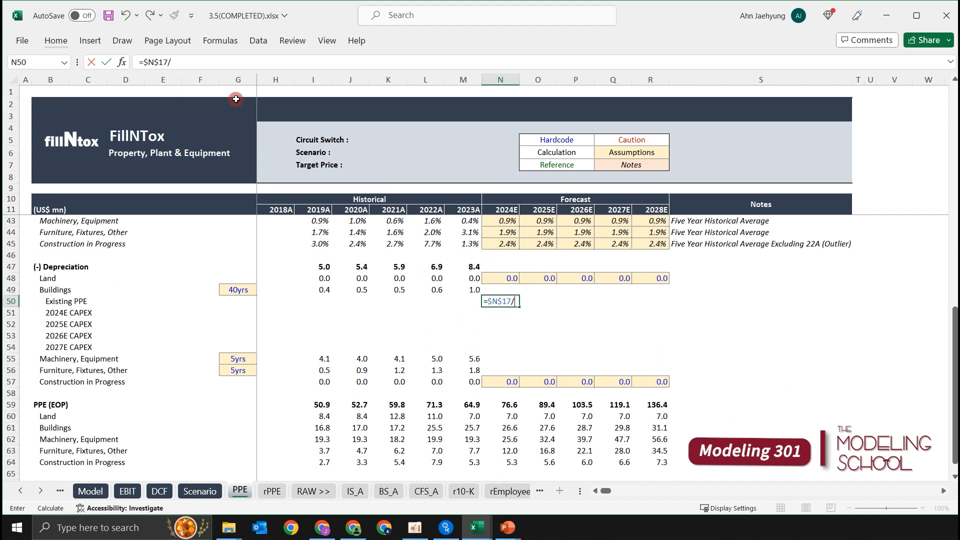
key("Left")
key("Left")
key("Left")
key("Left")
key("Left")
key("Left")
key("Left")
key("Up")
key("F4")
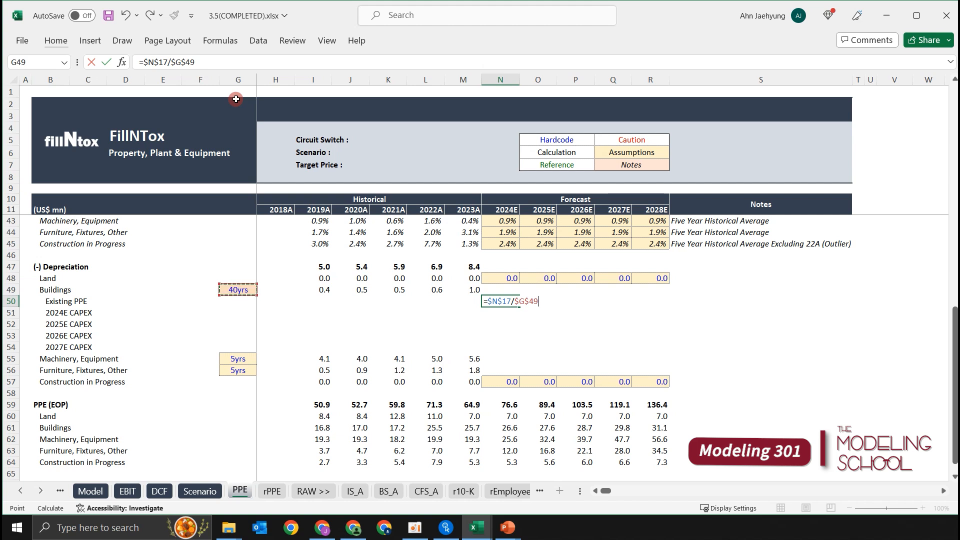
key("ctrl+Return")
Copy the Existing PPE depreciation formula from 2024E across to 2028E in N50:R50.
key("shift+Right")
key("shift+Right")
key("shift+Right")
key("shift+Right")
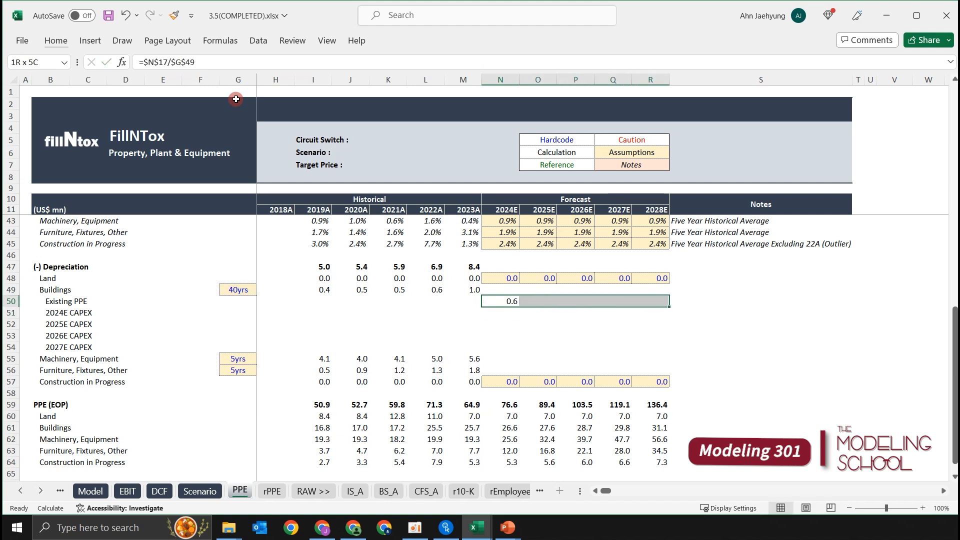
key("ctrl+r")
key("Right")
key("Left")
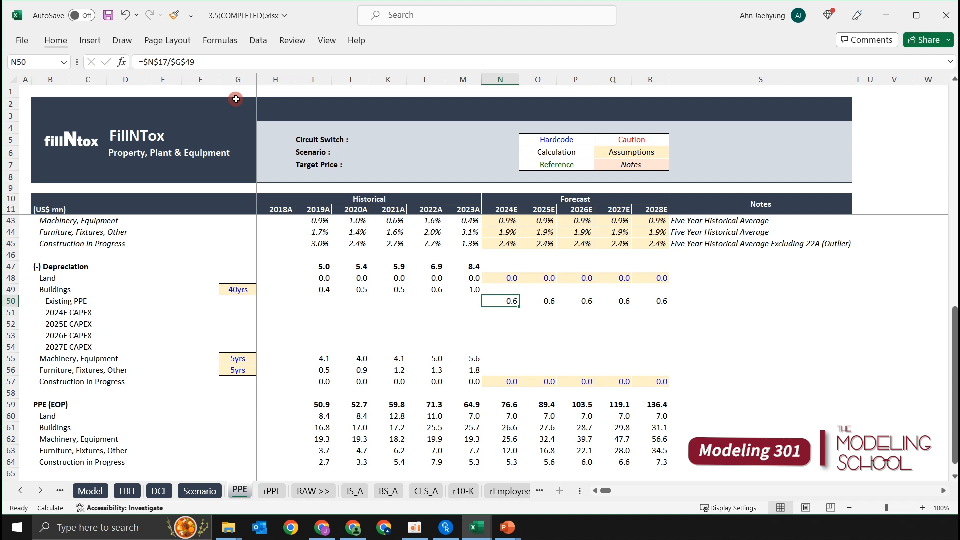
Check that the copied Existing PPE formula in row 50 keeps its fixed references across the forecast years.
key("Right")
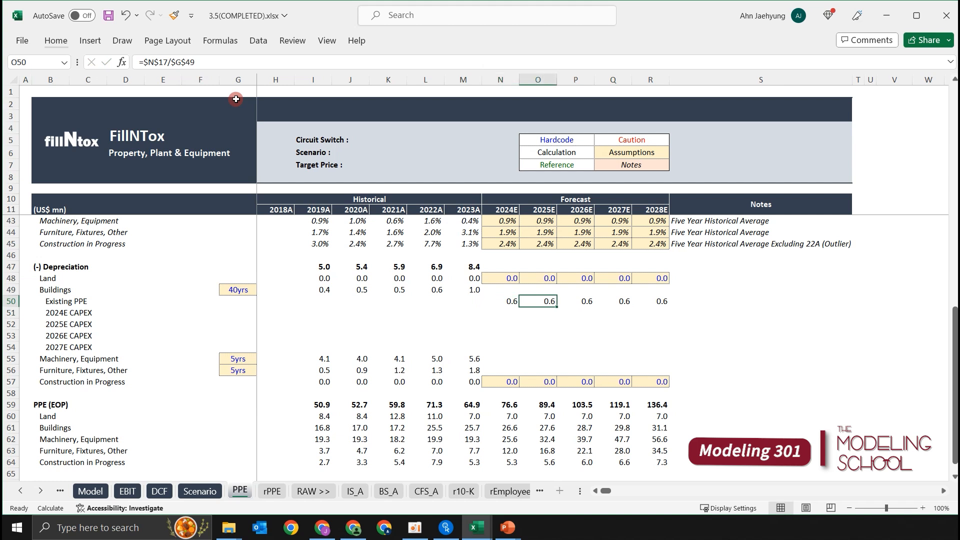
key("Left")
key("shift+Right")
key("shift+Right")
key("shift+Right")
key("shift+Right")
key("Left")
key("Right")
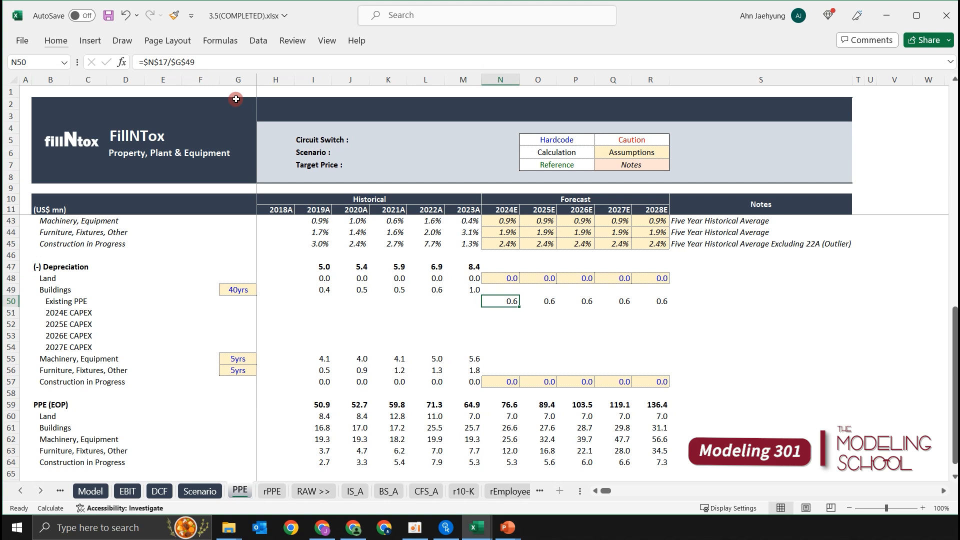
Examine the 2024E column against 2025E in rows 50 and 51 for when 2024E CAPEX depreciation starts.
key("Down")
key("Right")
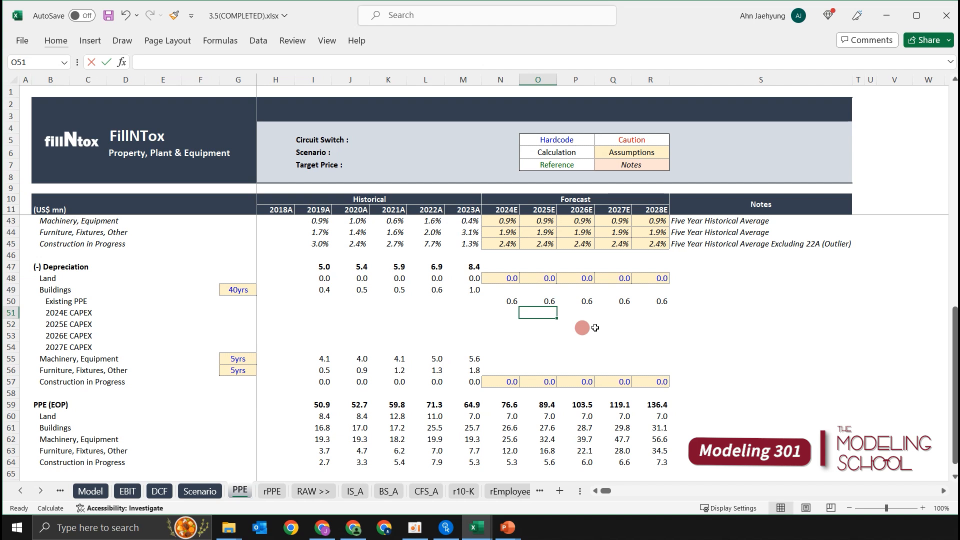
key("Up")
key("Down")
left_click(539, 301)
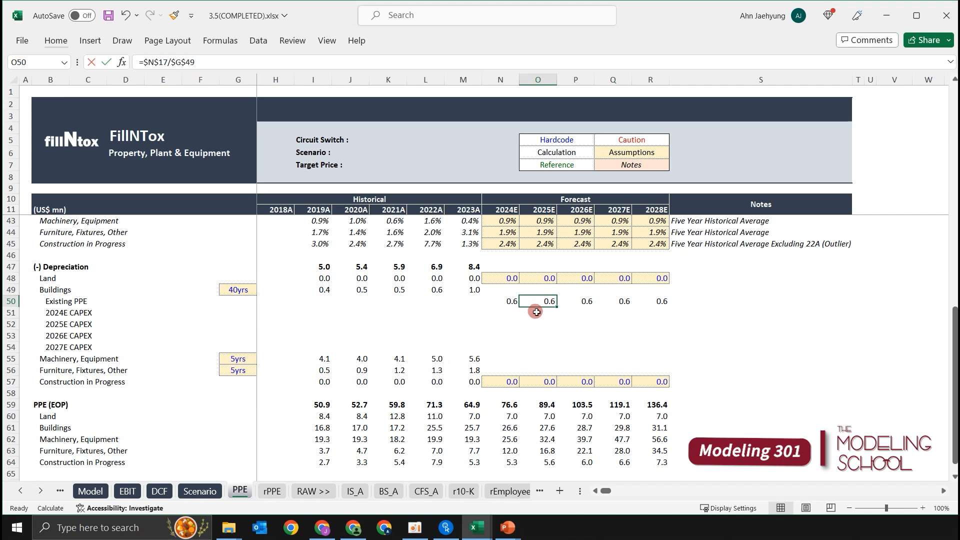
left_click(537, 313)
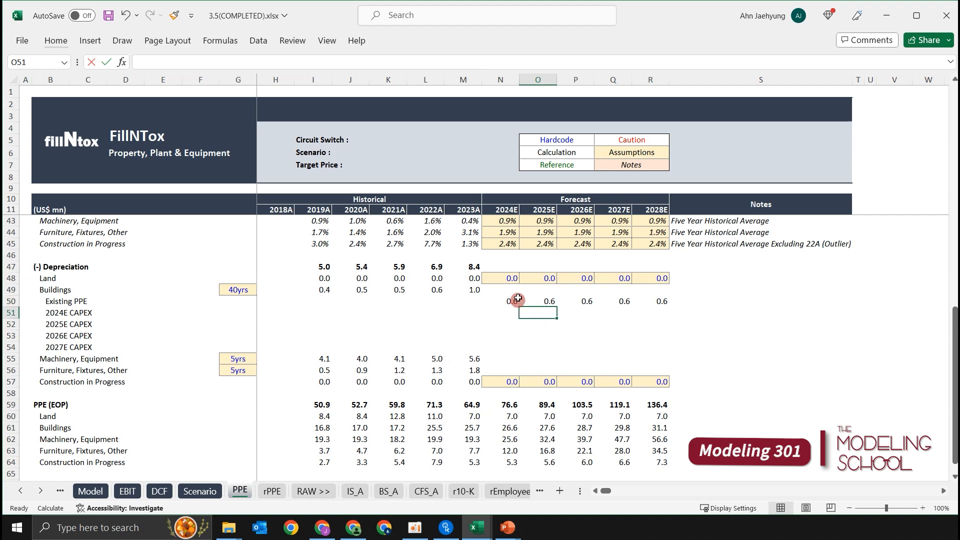
scroll(518, 300, "up", 1)
scroll(529, 310, "up", 1)
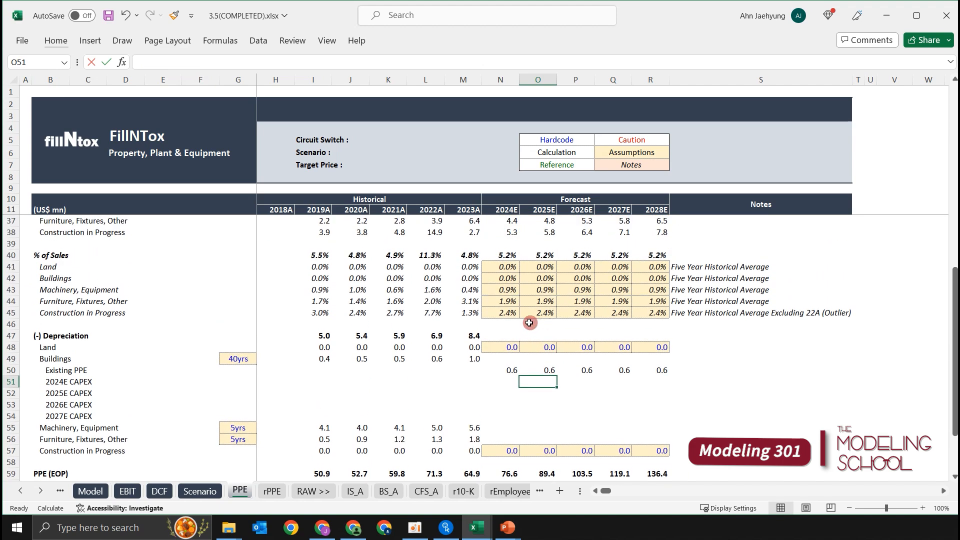
left_click_drag(510, 235, 515, 390)
left_click(533, 369)
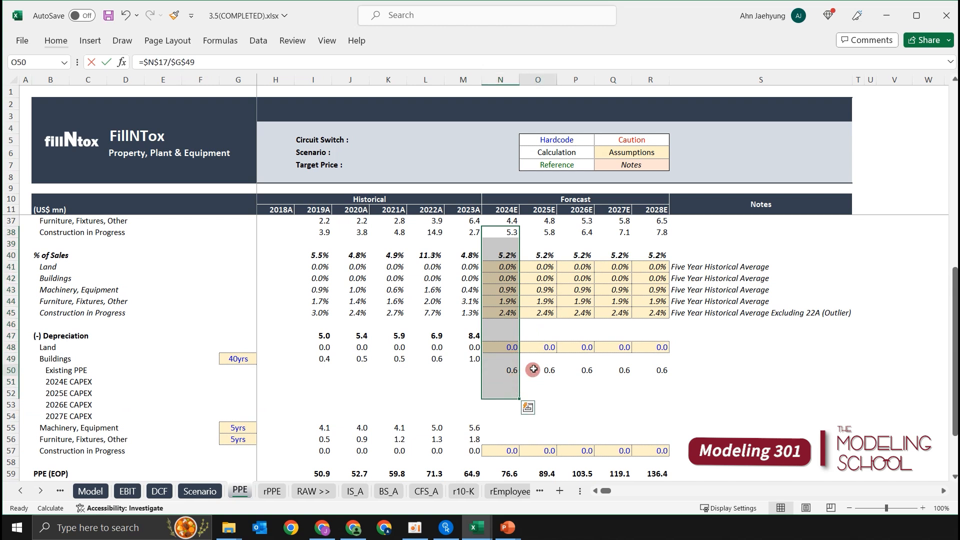
Start the 2024E CAPEX depreciation formula in O51 with the 2024E substituted Buildings amount, as =($N$24+.
left_click(542, 380)
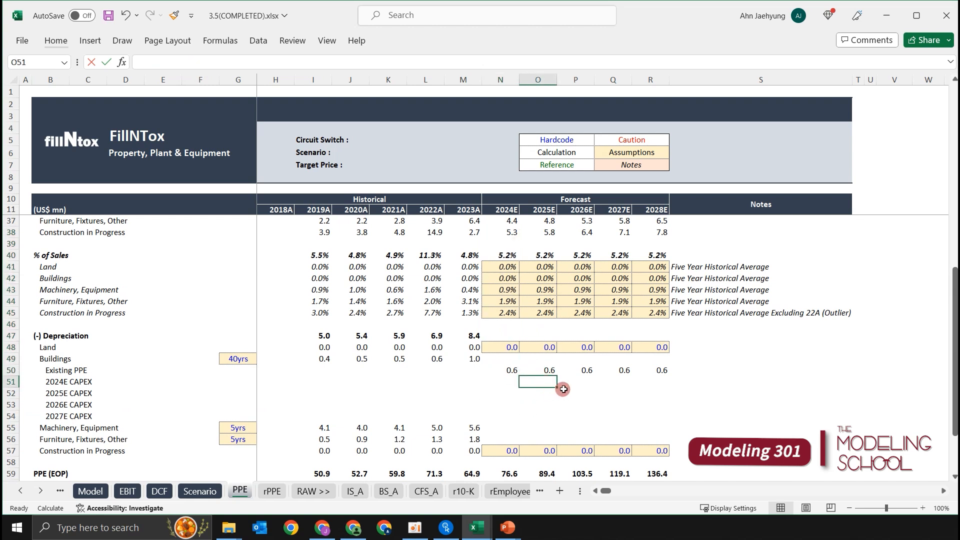
type("=(")
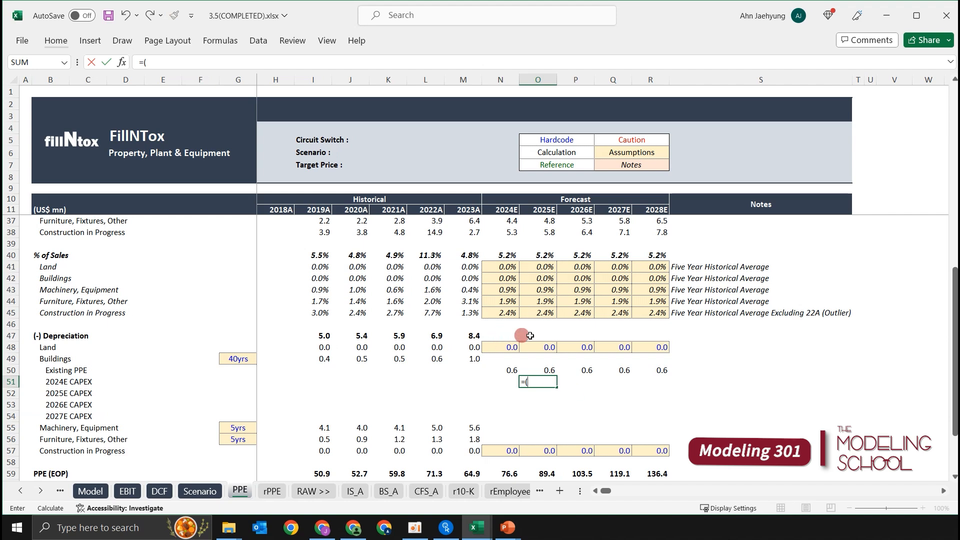
scroll(524, 331, "up", 1)
scroll(520, 360, "up", 3)
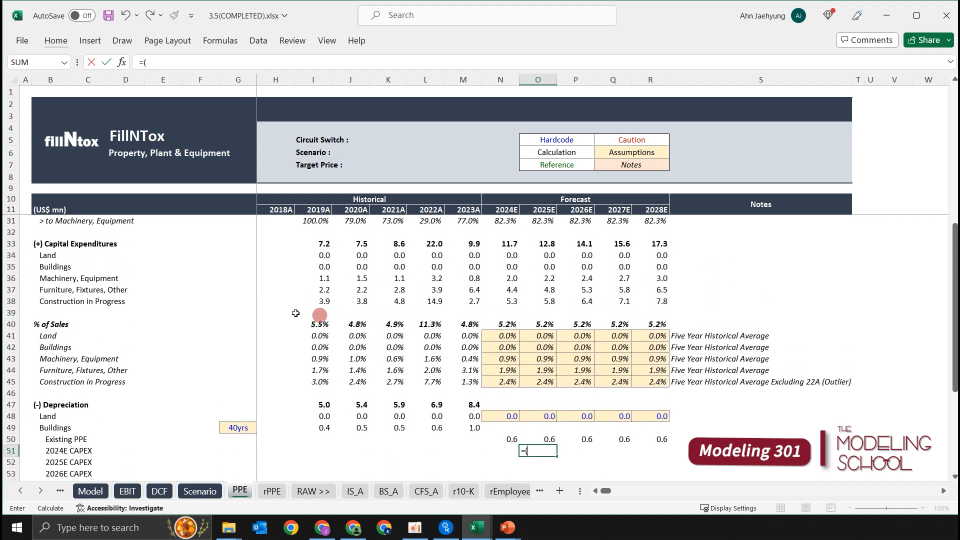
scroll(90, 275, "up", 3)
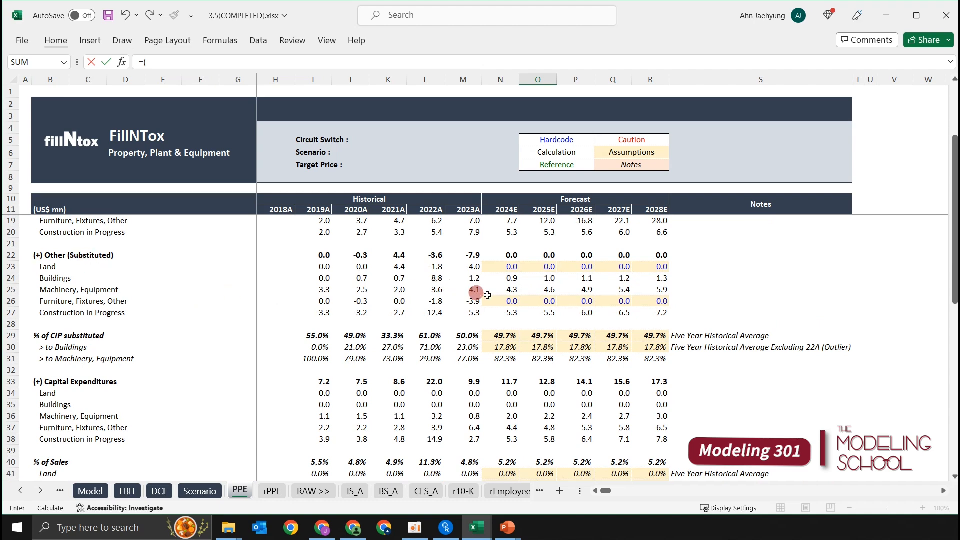
scroll(553, 342, "down", 7)
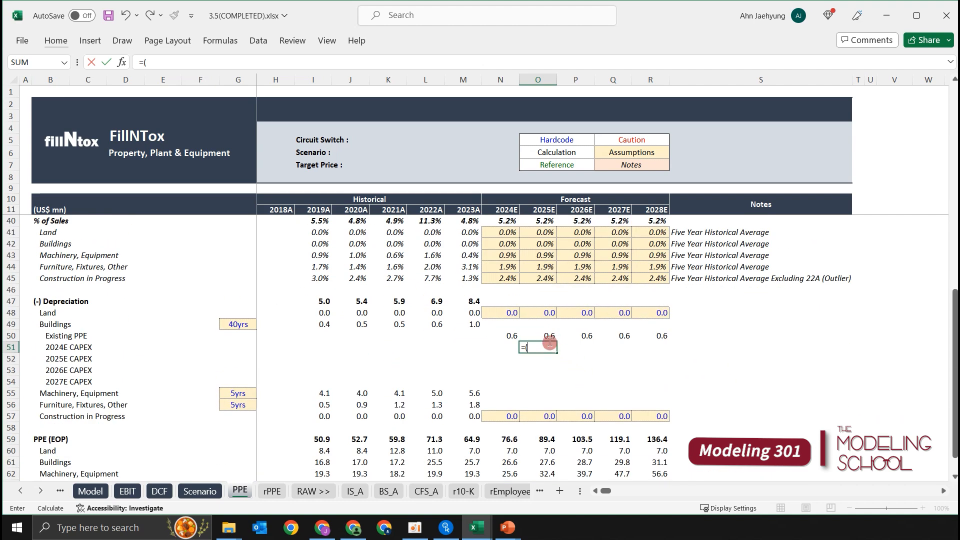
scroll(544, 315, "up", 5)
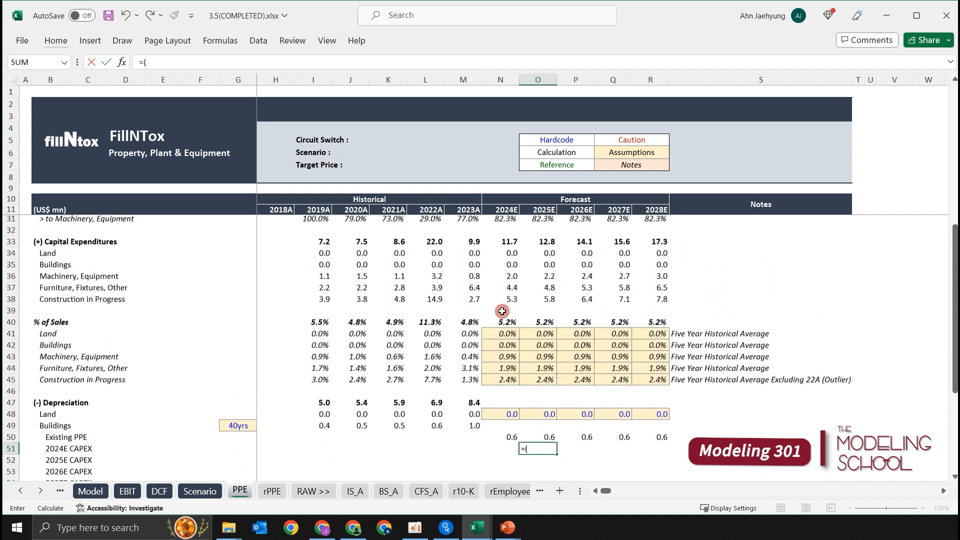
scroll(520, 301, "up", 1)
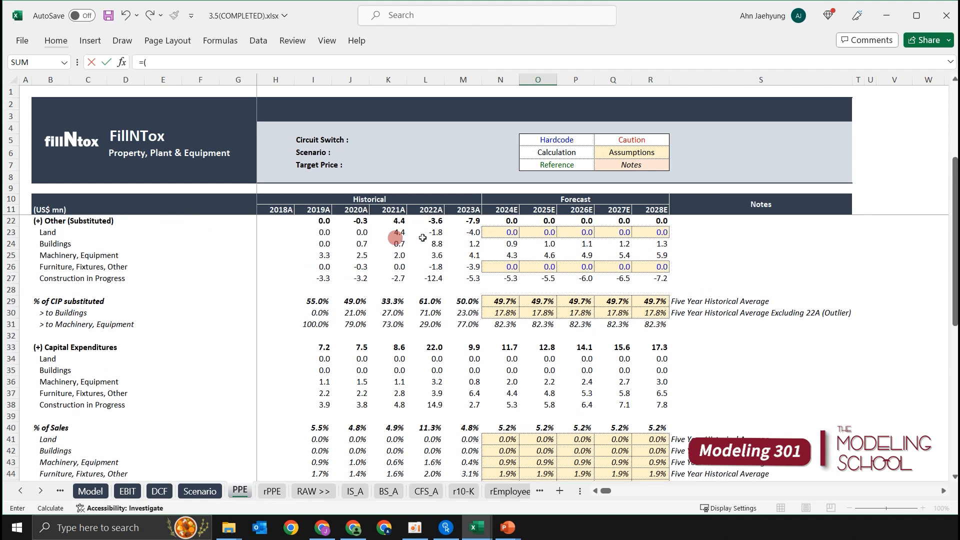
left_click(506, 242)
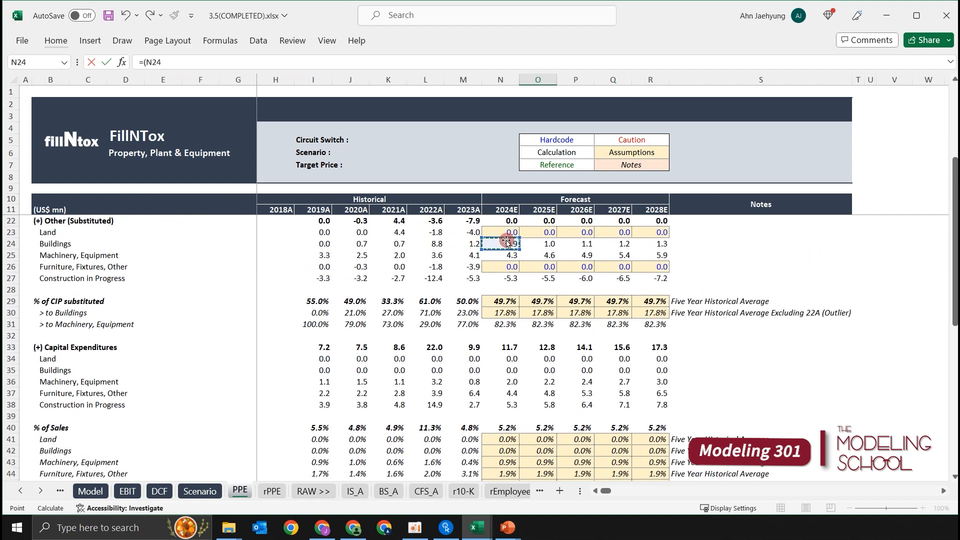
scroll(509, 245, "up", 1)
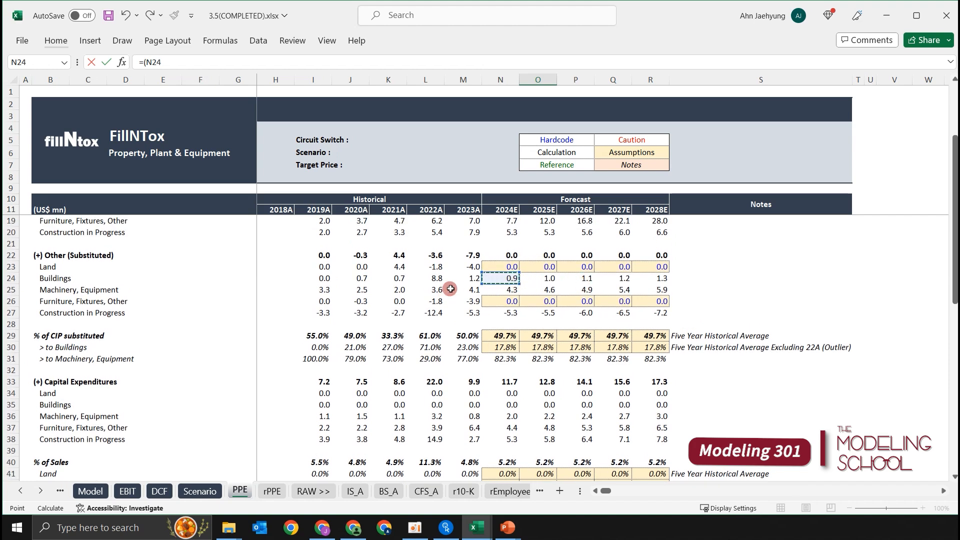
key("F4")
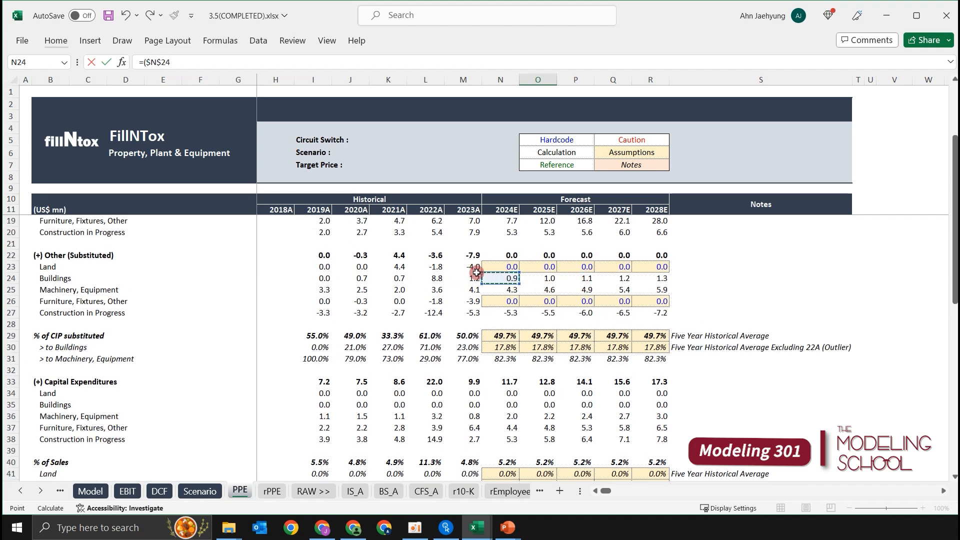
type("+")
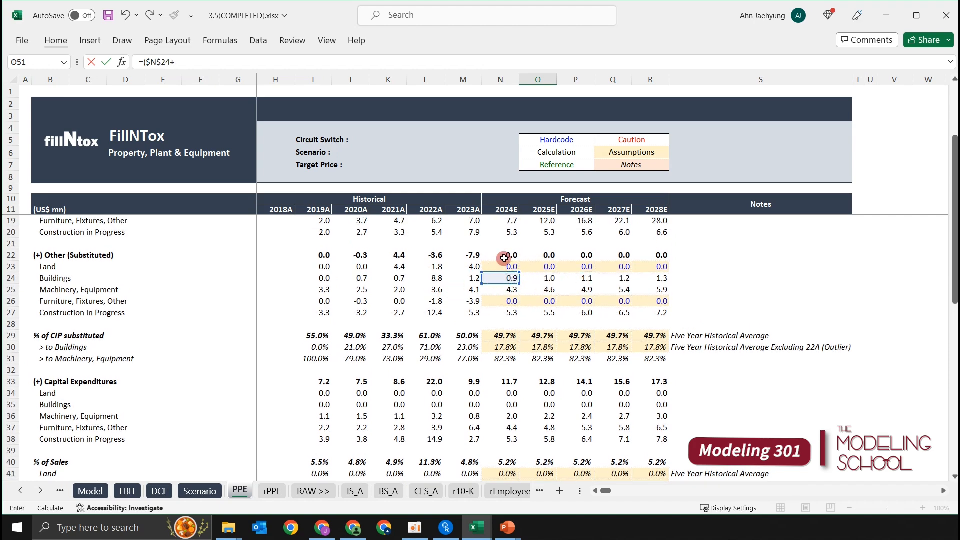
Add 2024E Buildings capital expenditures and divide by the Buildings useful life, completing O51 as =($N$24+$N$35)/$G$49.
scroll(505, 270, "down", 2)
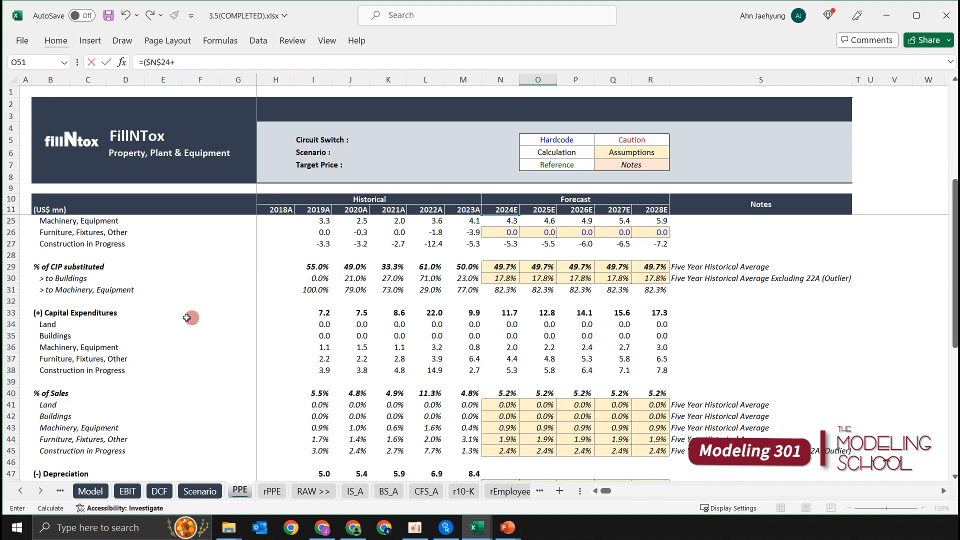
left_click(506, 337)
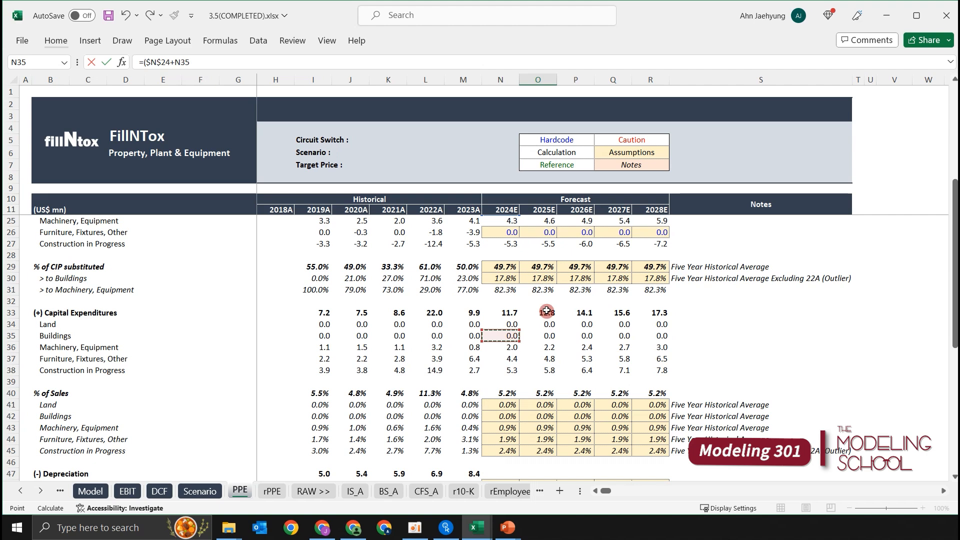
scroll(583, 299, "up", 2)
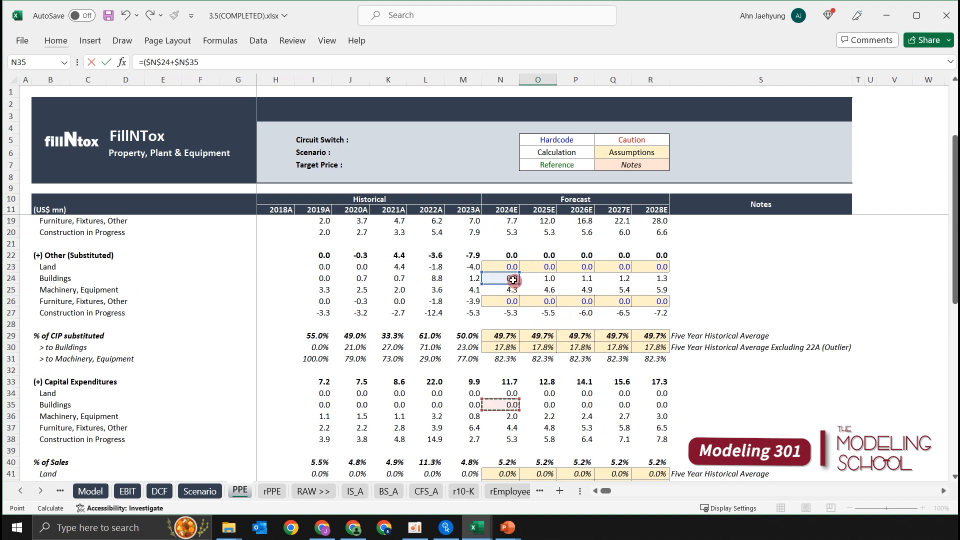
scroll(522, 352, "down", 2)
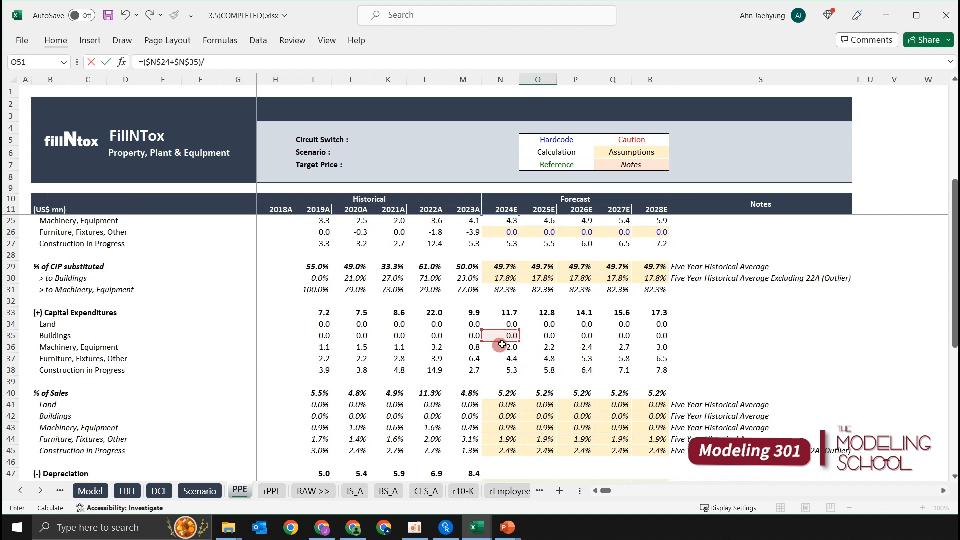
scroll(502, 344, "down", 3)
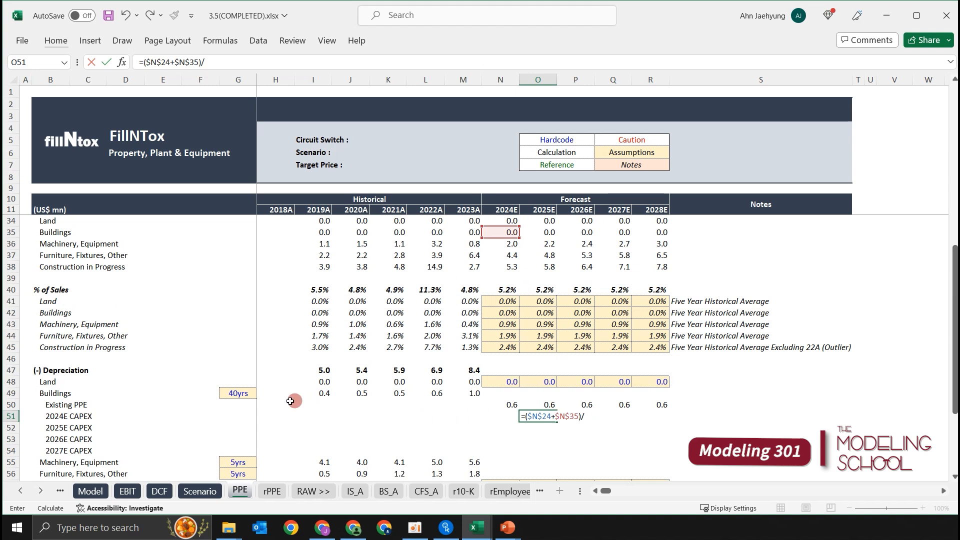
left_click(248, 393)
key("F4")
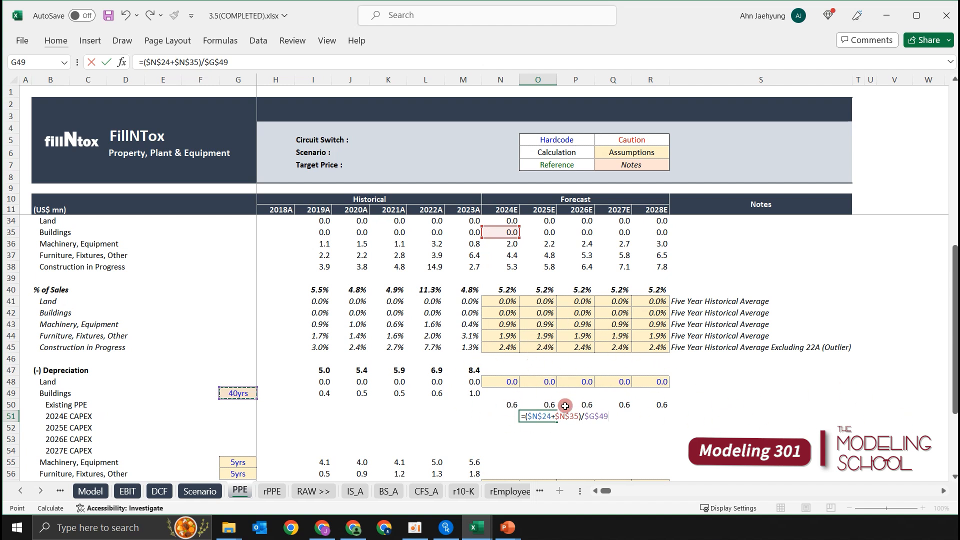
key("ctrl+Return")
Copy the 2024E CAPEX depreciation formula from 2025E across to 2028E in O51:R51.
key("shift+Right")
key("shift+Right")
key("shift+Right")
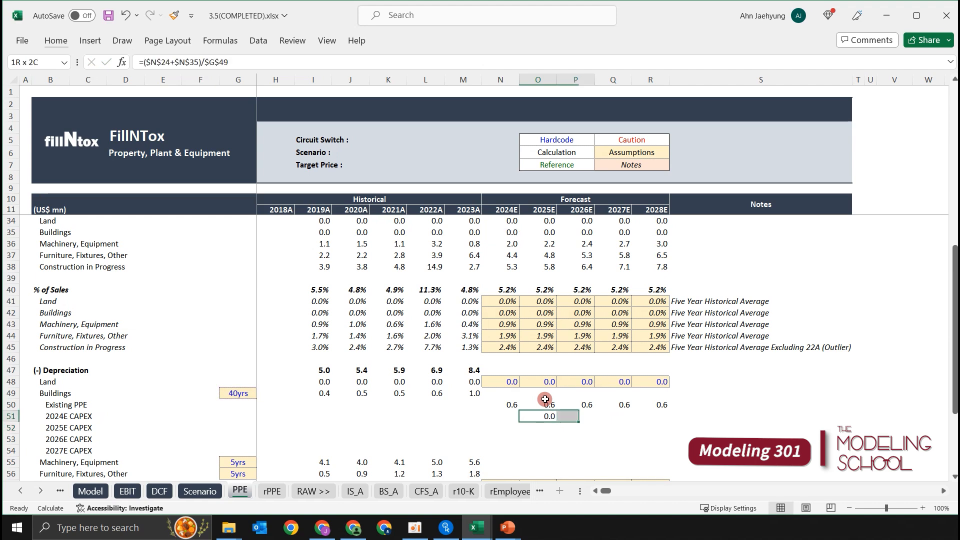
key("ctrl+r")
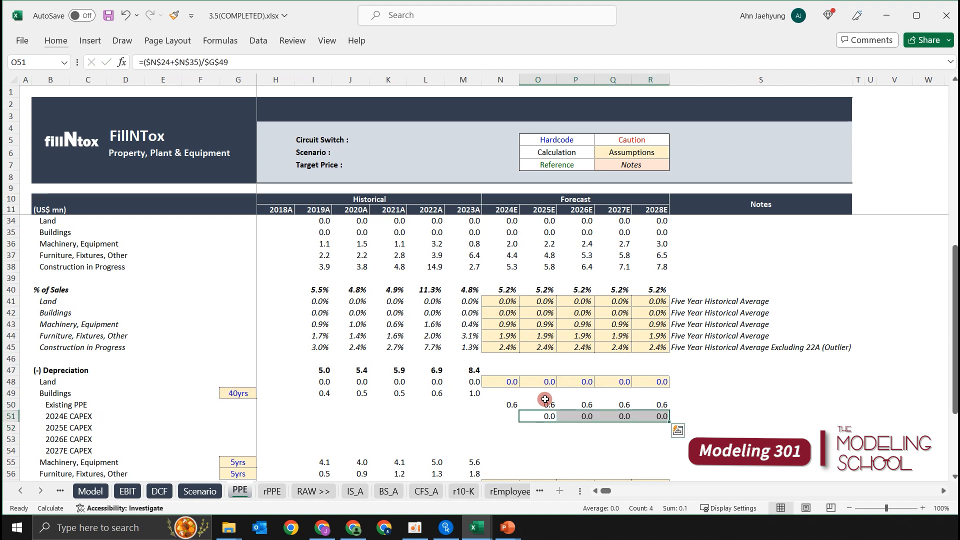
Show the 2024E CAPEX depreciation figures in O51:R51 with two decimal places.
scroll(549, 400, "down", 1)
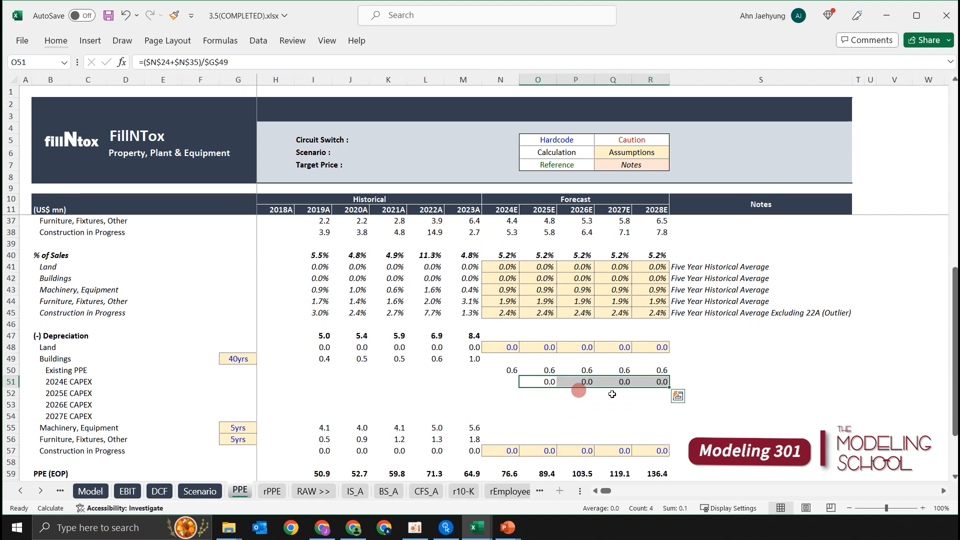
key("alt+h")
key("0")
key("alt+h")
key("0")
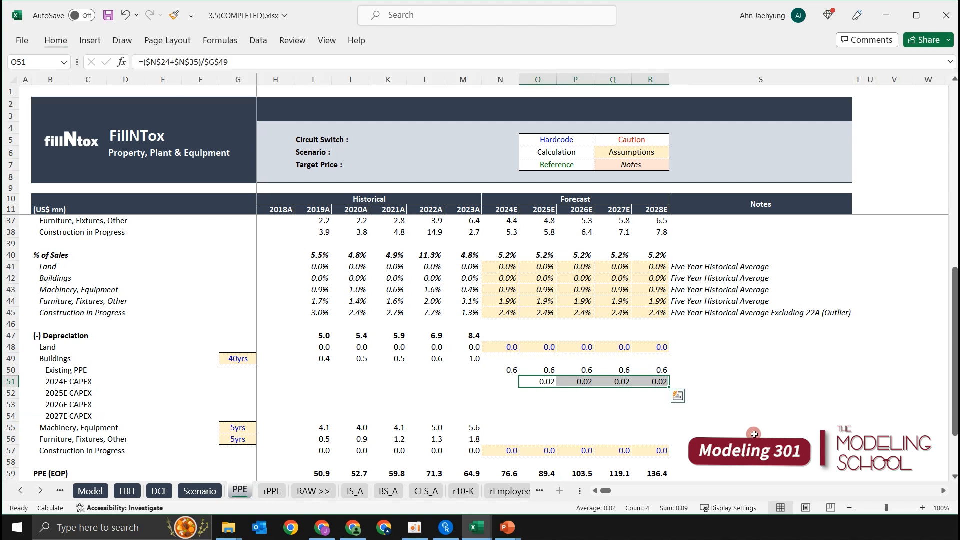
key("Down")
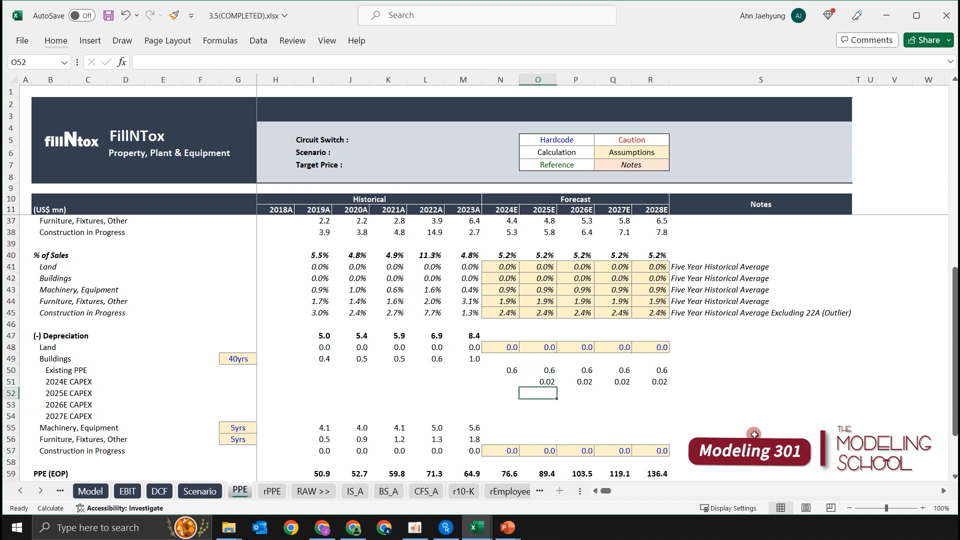
key("Up")
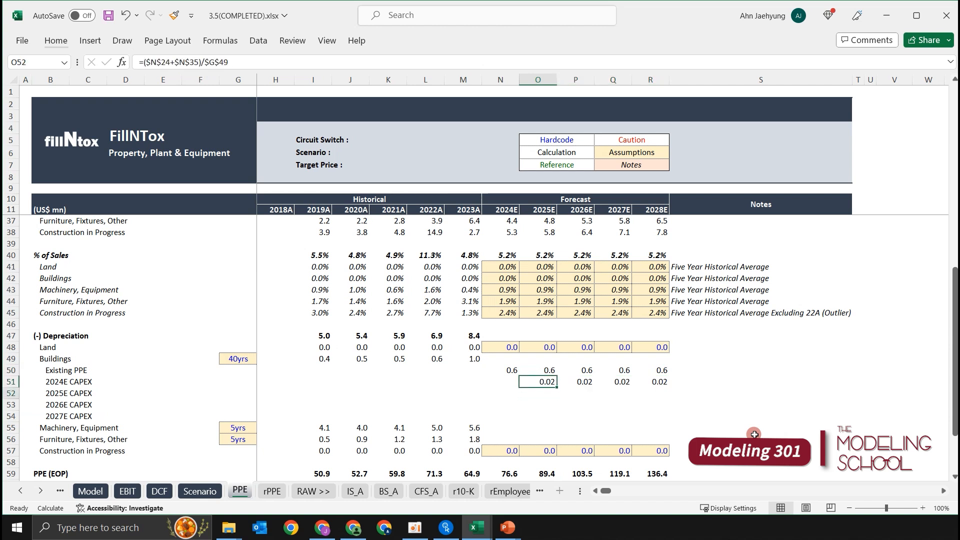
Start the 2025E CAPEX depreciation formula in P52 with the 2025E substituted Buildings amount, as +($O$24+.
key("Down")
key("Right")
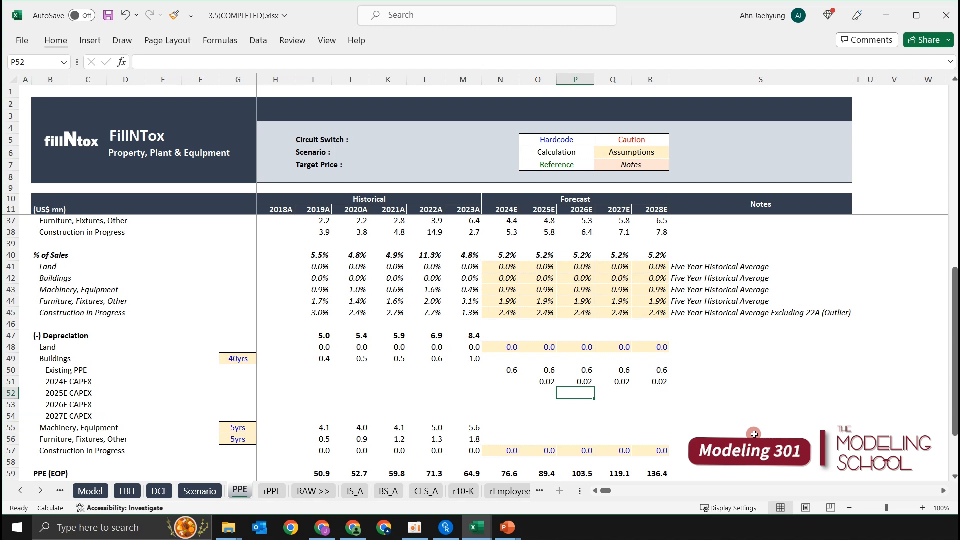
type("(")
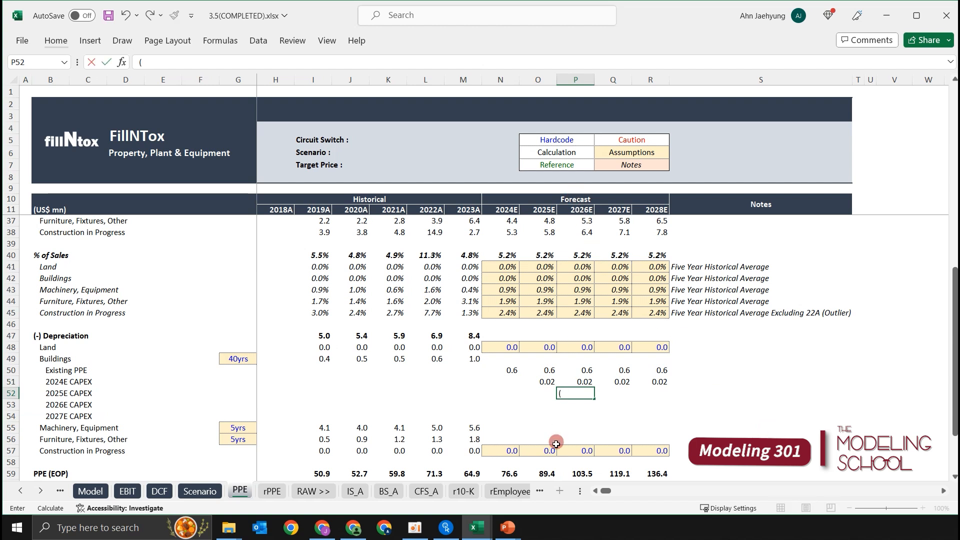
key("BackSpace")
type("+(")
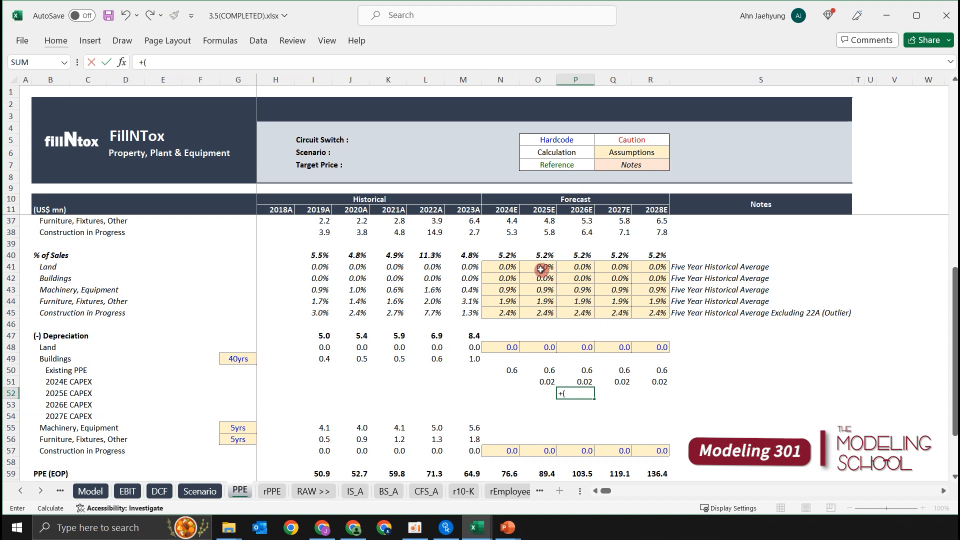
scroll(539, 289, "up", 4)
scroll(539, 289, "up", 4)
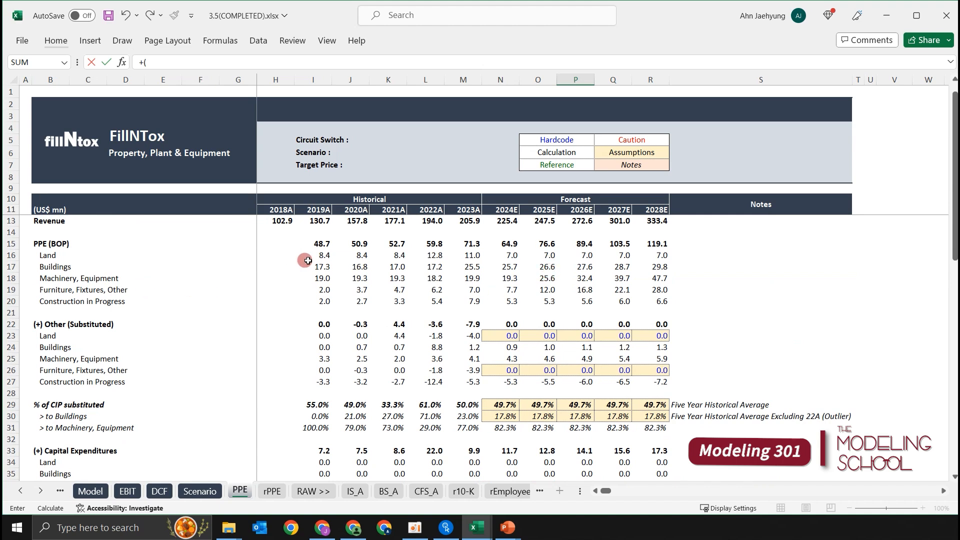
scroll(487, 284, "down", 1)
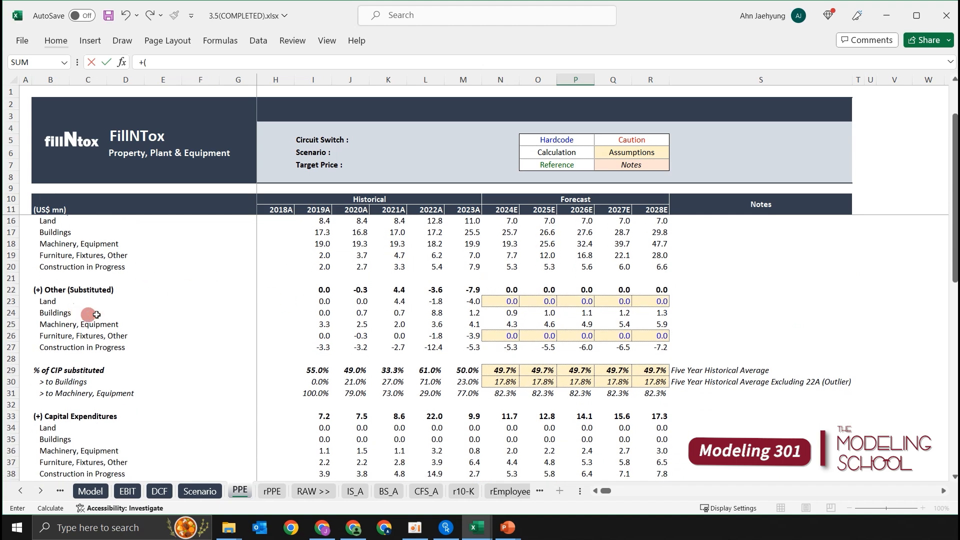
left_click(547, 313)
key("F4")
type("+")
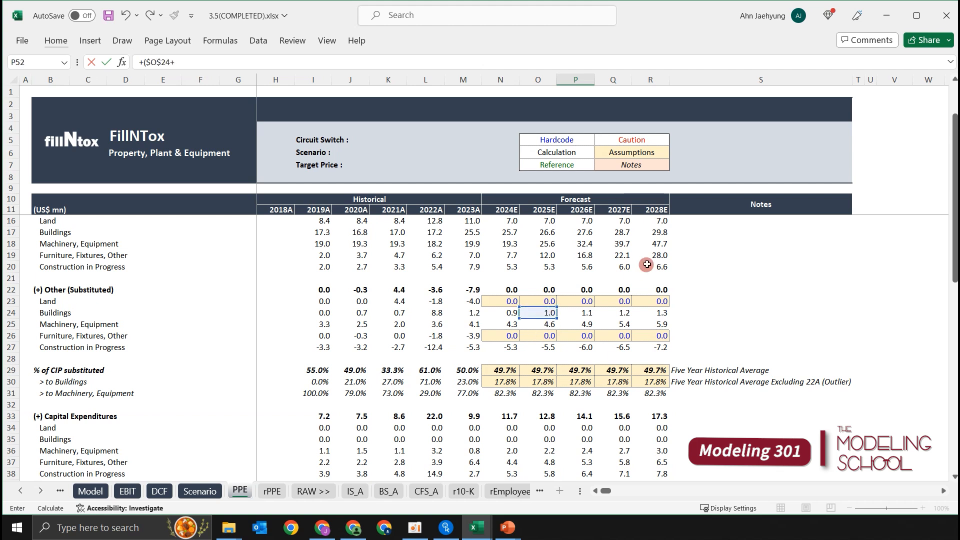
Add 2025E Buildings capital expenditures and divide by the Buildings useful life, completing P52 as =+($O$24+$O$35)/$G$49.
left_click(543, 439)
key("F4")
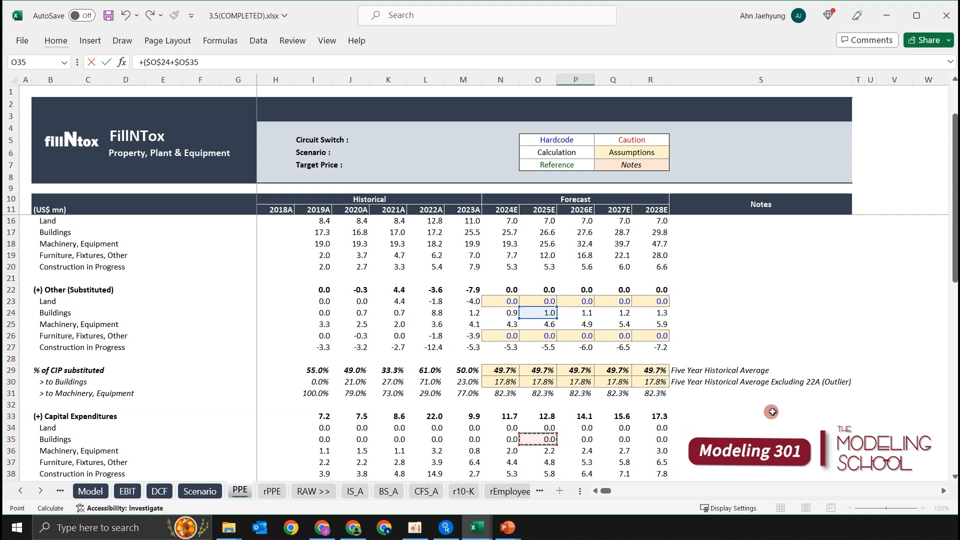
scroll(650, 420, "down", 8)
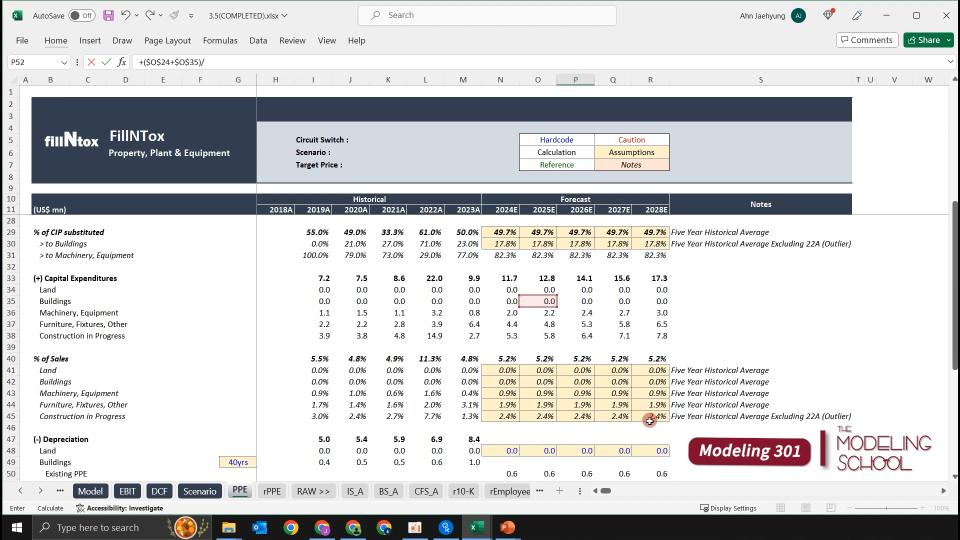
left_click(239, 324)
key("F4")
key("Return")
Copy the 2025E CAPEX depreciation formula across P52:R52 through 2028E and show the figures with two decimal places.
key("Up")
key("shift+Right")
key("shift+Right")
key("ctrl+r")
key("alt+h")
key("0")
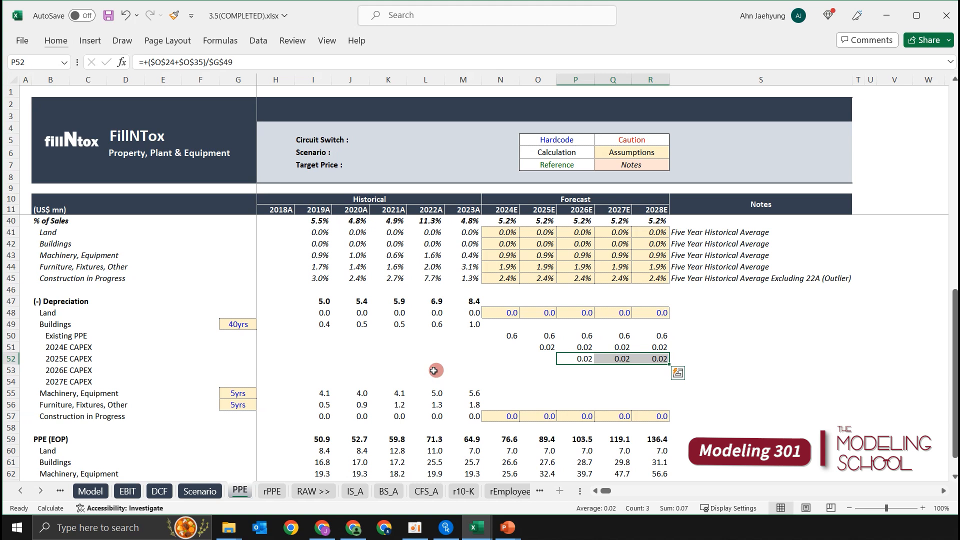
Start the 2026E CAPEX depreciation formula in Q53 with the 2026E substituted Buildings amount, as +($P$24+.
key("Down")
key("Right")
type("+")
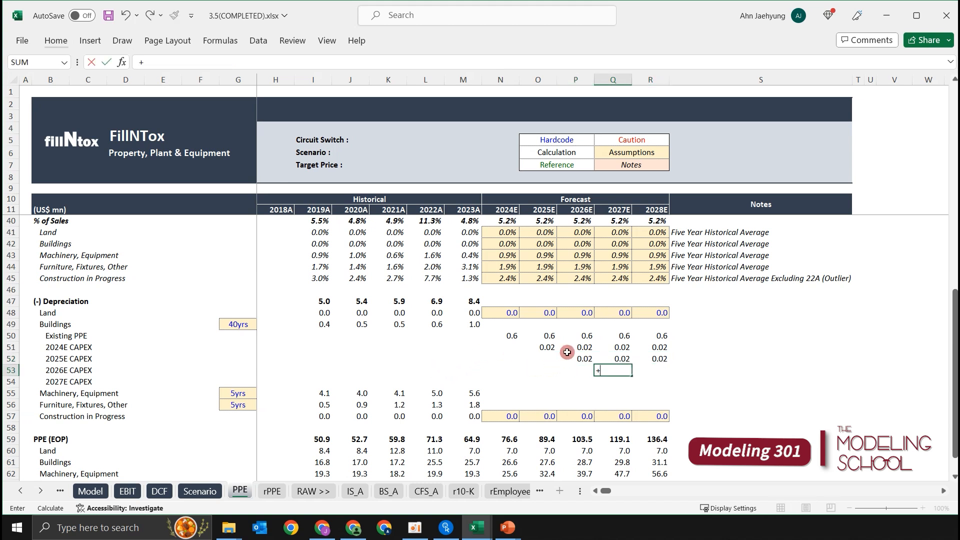
type("(")
scroll(570, 269, "up", 4)
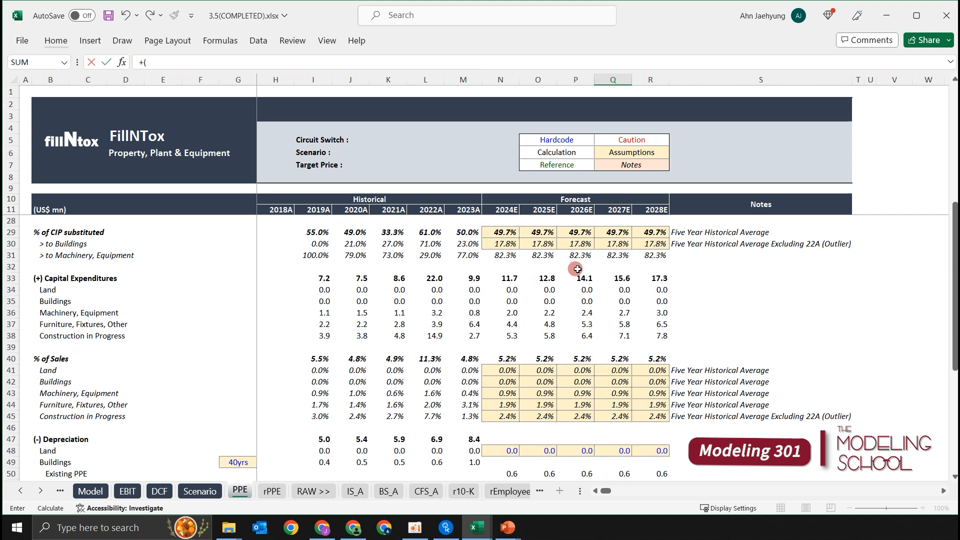
scroll(570, 269, "up", 3)
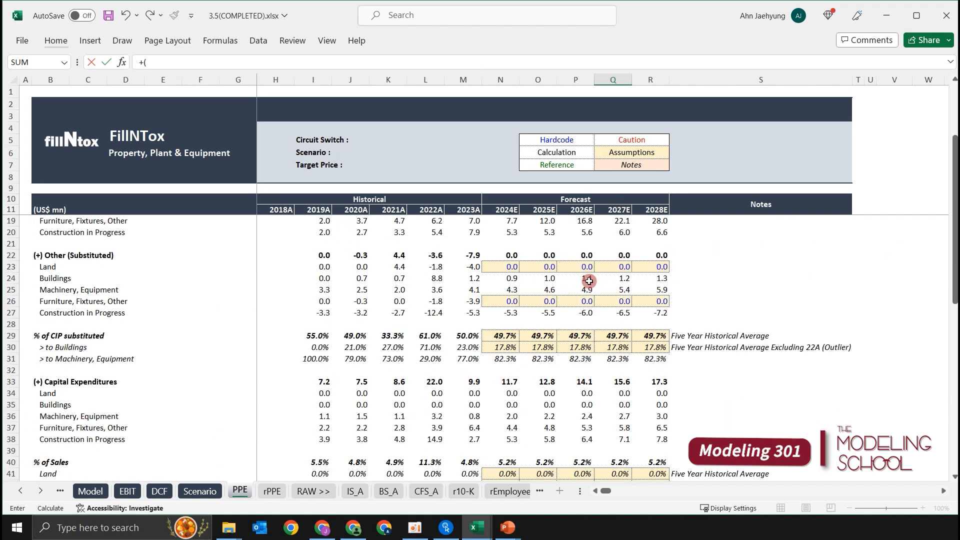
left_click(586, 279)
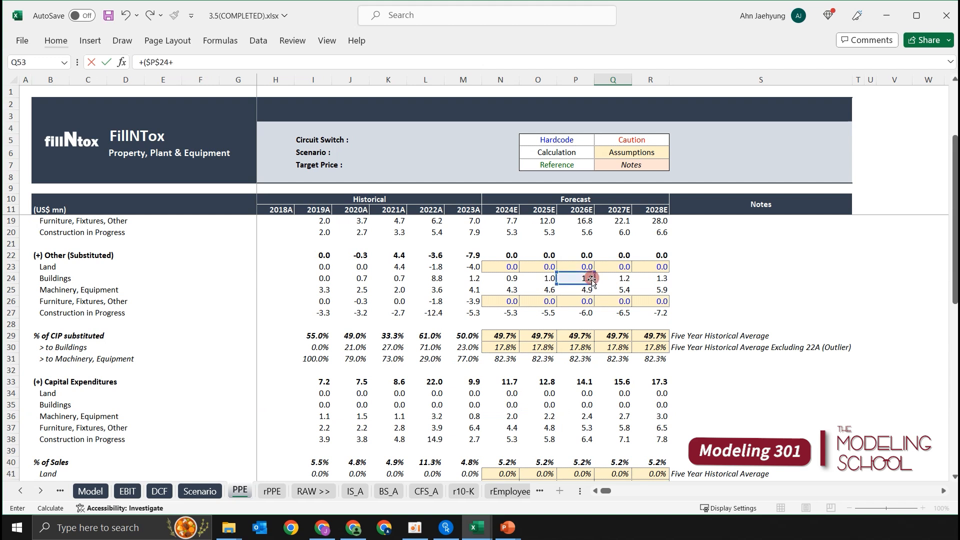
Add 2026E Buildings capital expenditures and divide by the Buildings useful life, completing Q53 as =+($P$24+$P$35)/$G$49.
left_click(590, 405)
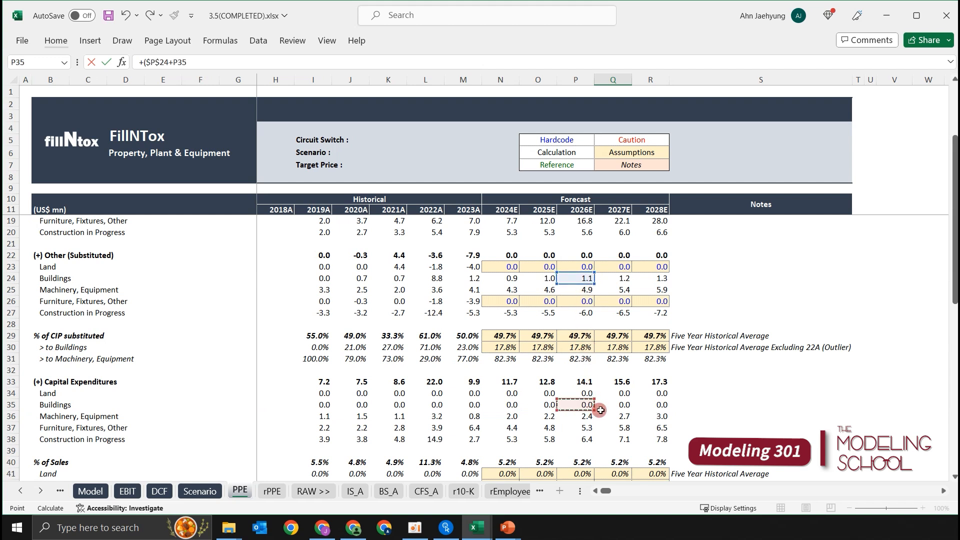
key("F4")
type(")/")
scroll(648, 396, "down", 6)
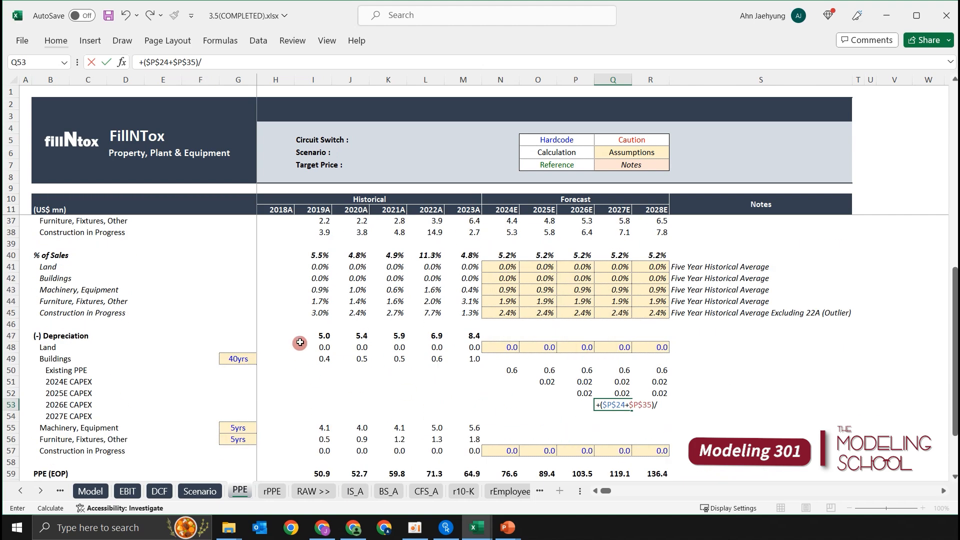
left_click(238, 358)
key("F4")
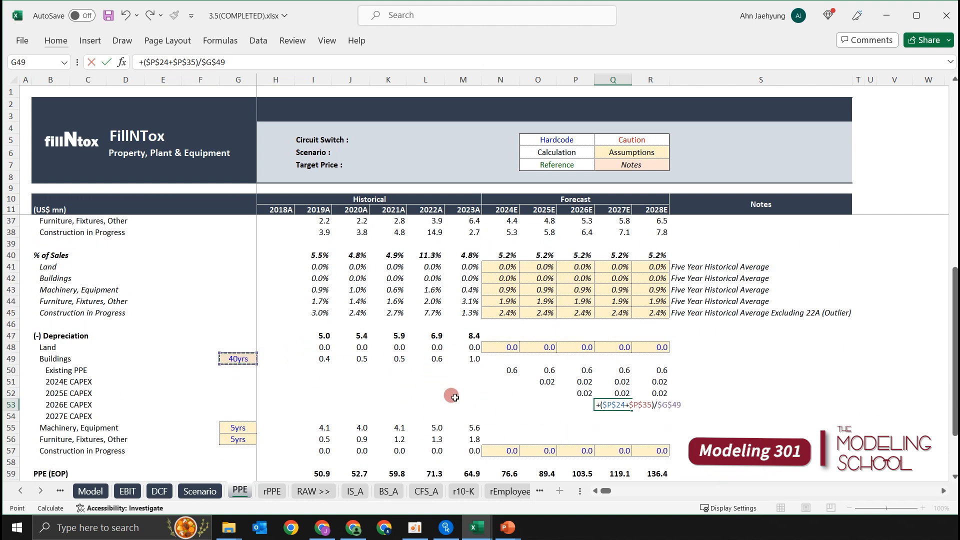
key("Return")
Copy the 2026E CAPEX depreciation formula into 2028E and show Q53:R53 with two decimal places.
key("Up")
key("shift+Right")
key("ctrl+r")
key("alt")
key("h")
key("0")
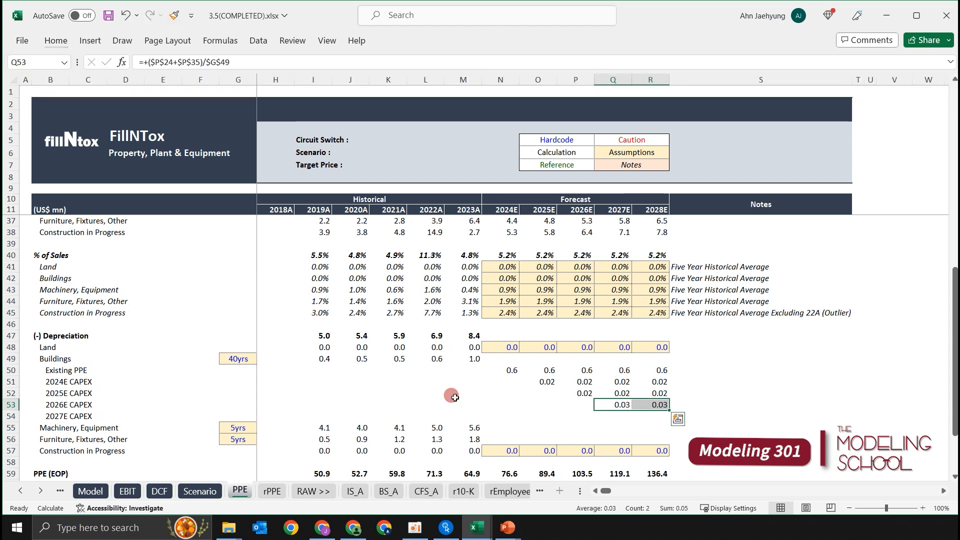
Start the 2027E CAPEX depreciation formula in R54 with the 2027E substituted Buildings amount, as +($Q$24+.
key("Down")
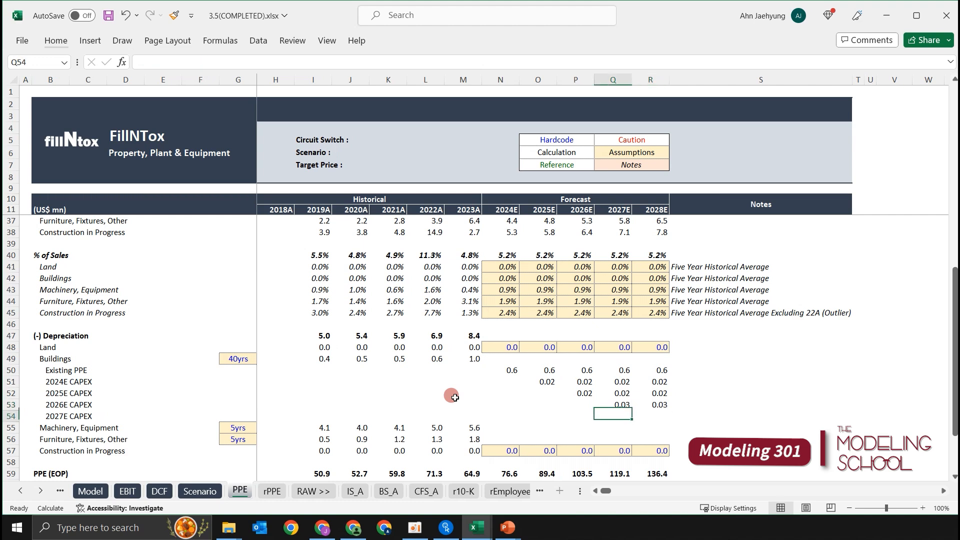
key("Right")
type("+")
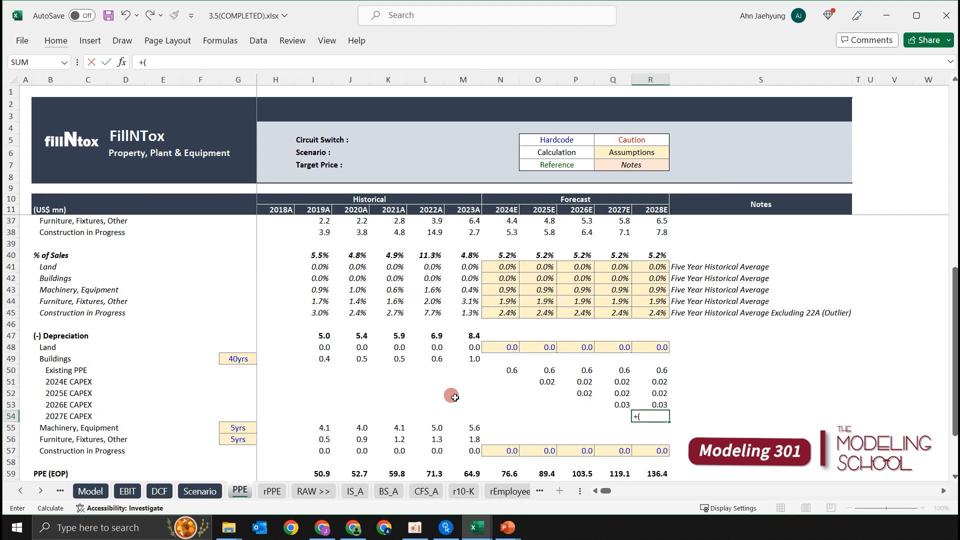
type("(")
scroll(599, 387, "up", 3)
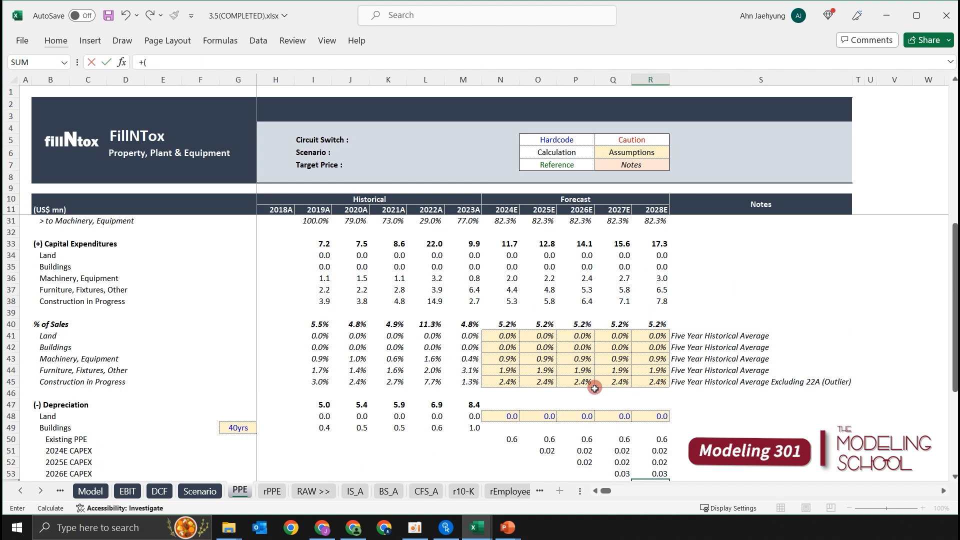
scroll(630, 334, "up", 6)
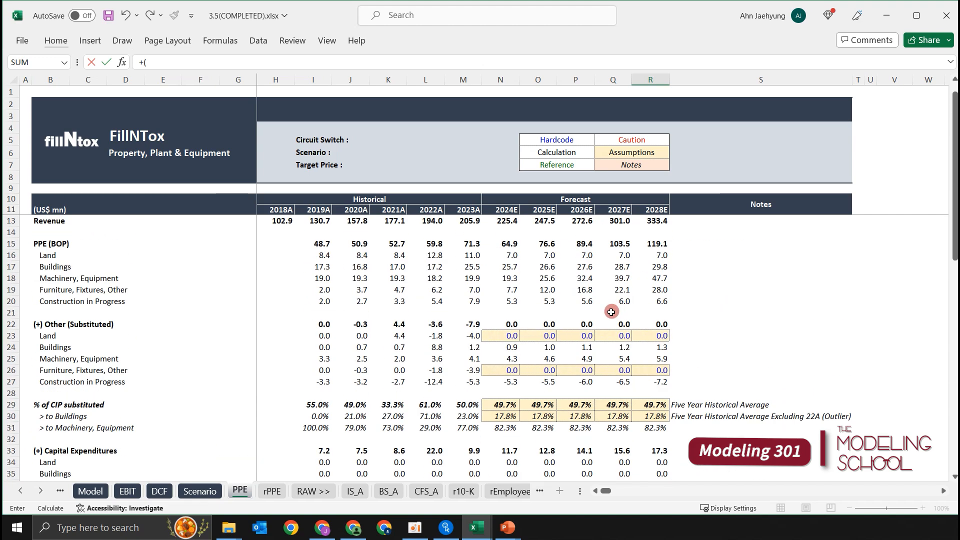
left_click(625, 349)
key("F4")
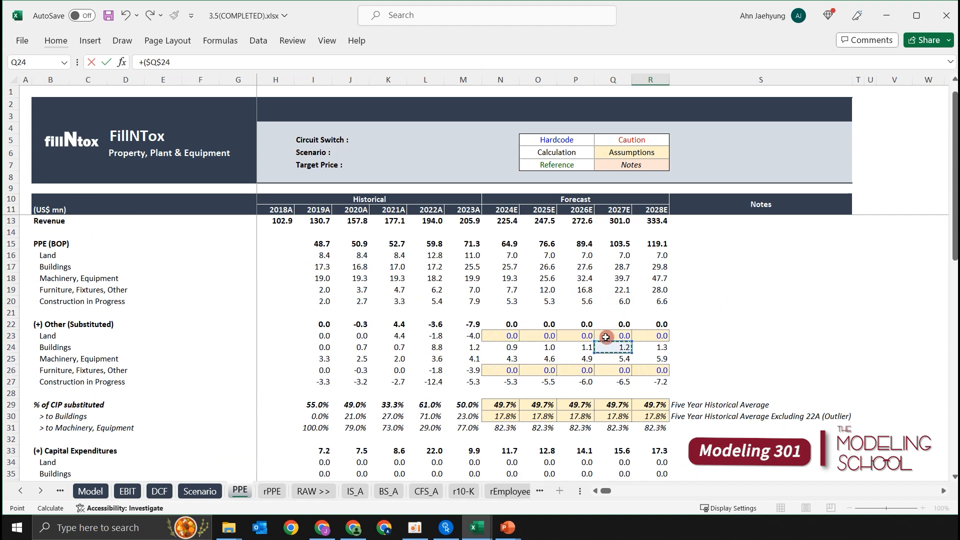
type("+")
Add 2027E Buildings capital expenditures and divide by the Buildings useful life, completing R54 as =+($Q$24+$Q$35)/$G$49.
scroll(812, 472, "down", 2)
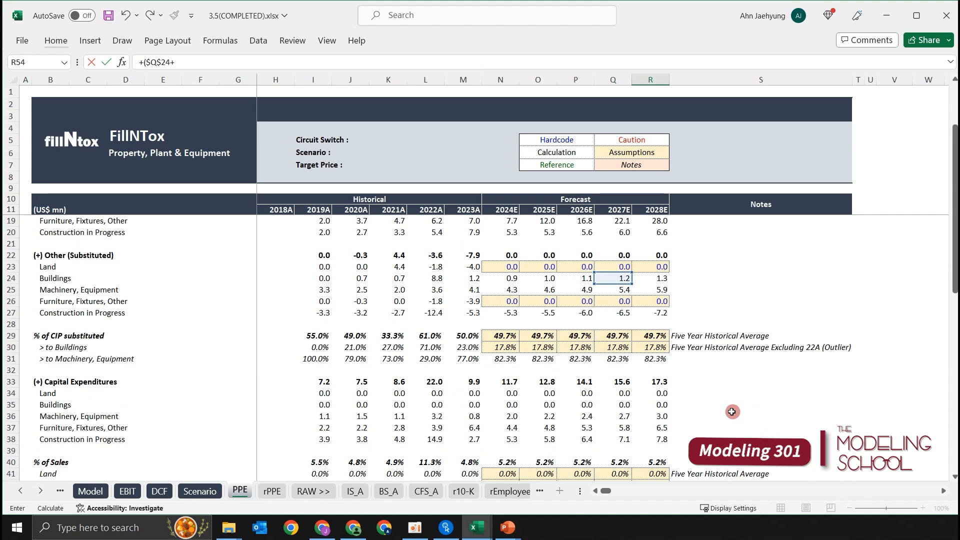
left_click(624, 406)
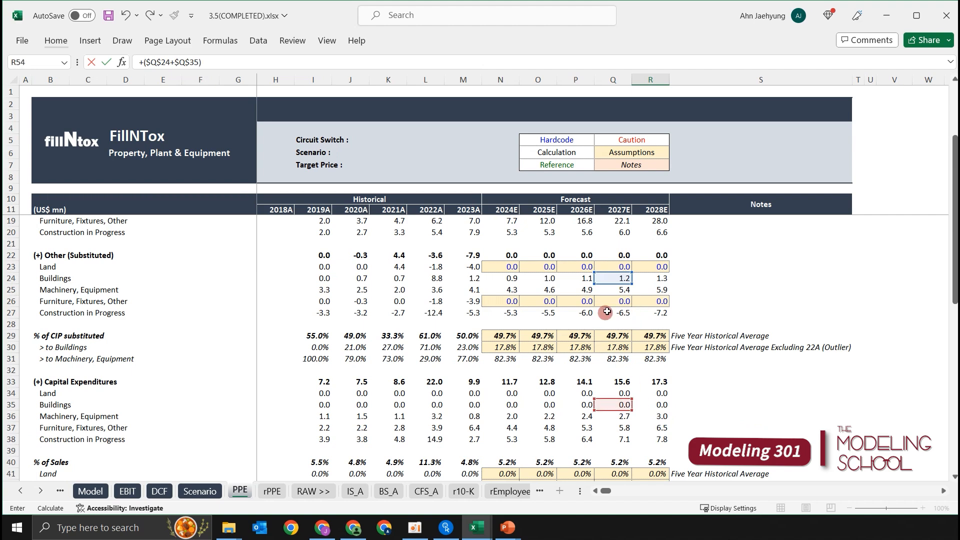
scroll(607, 311, "down", 5)
left_click(223, 393)
key("F4")
key("ctrl+Return")
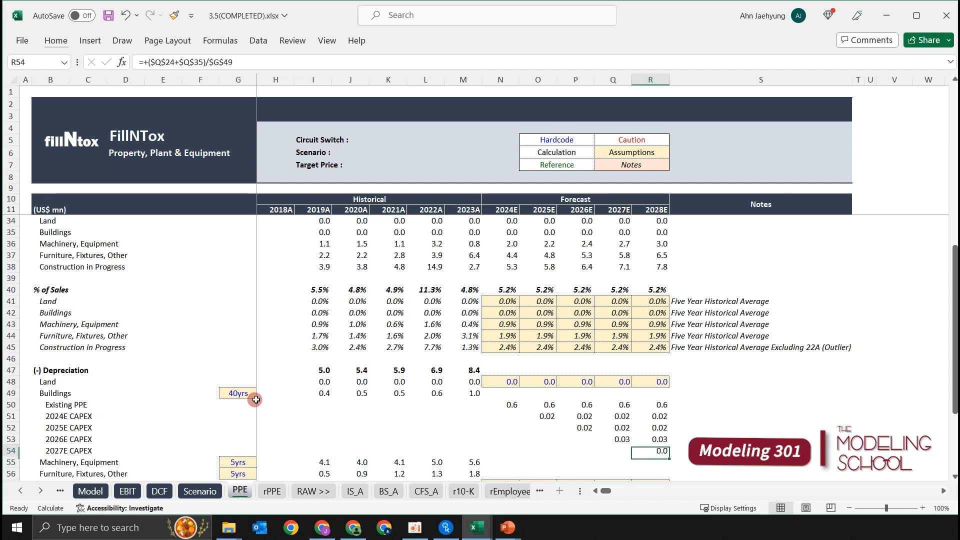
Total the 2024E Buildings depreciation in N49 from the existing PPE and CAPEX rows as =+SUM(N50:N54).
key("Up")
key("Up")
key("Up")
key("Up")
key("Left")
key("Left")
key("Left")
key("Left")
key("Up")
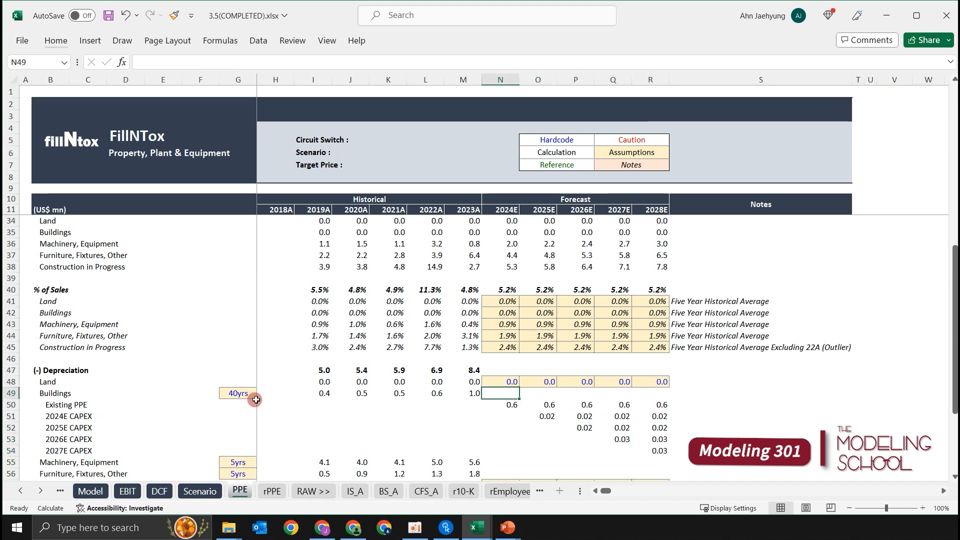
type("+SUM(")
key("Down")
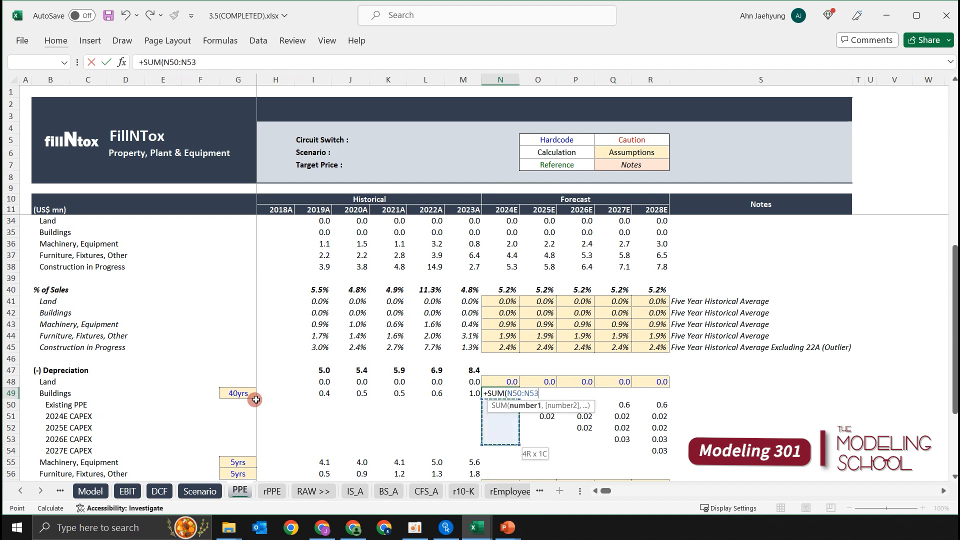
key("shift+Down")
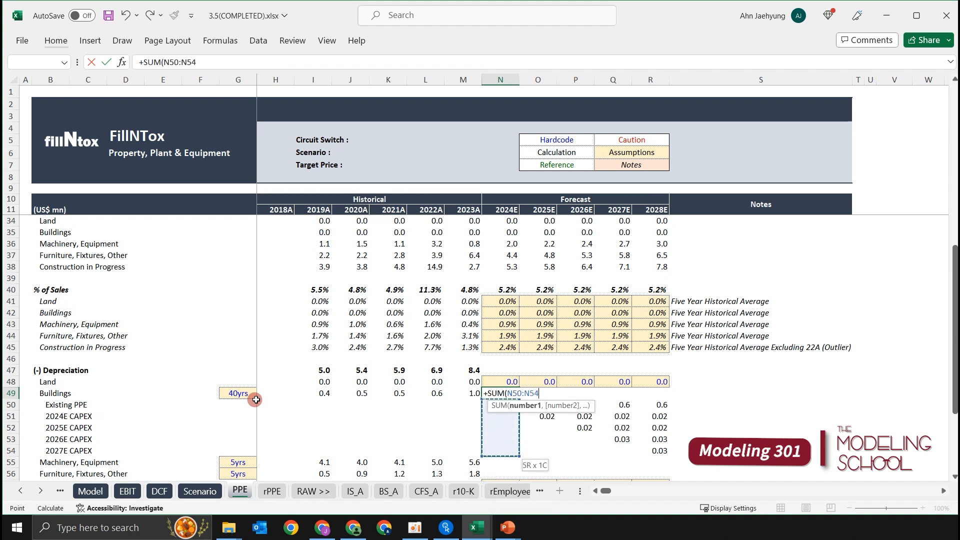
key("ctrl+Return")
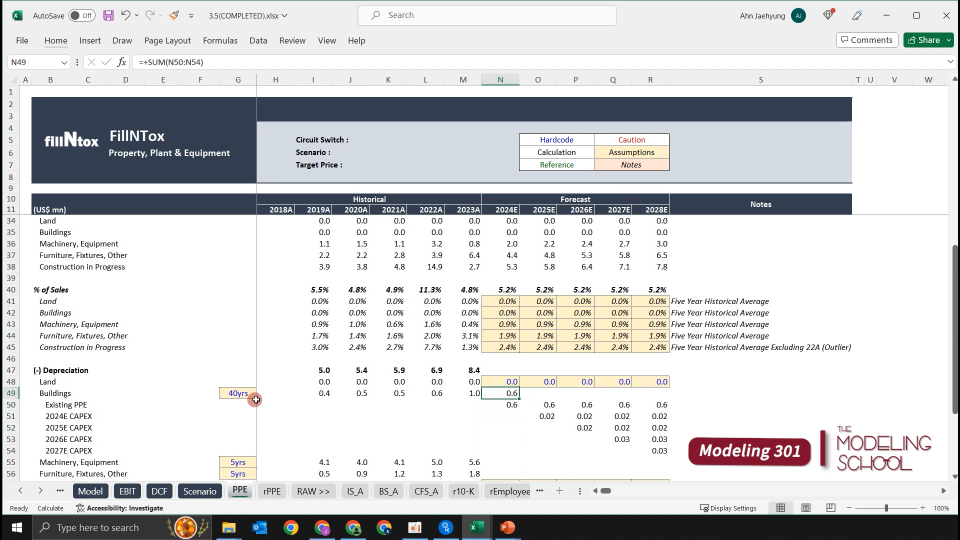
Copy the Buildings depreciation total from 2024E across to 2028E in N49:R49.
key("shift+Right")
key("shift+Right")
key("shift+Right")
key("shift+Right")
key("ctrl+r")
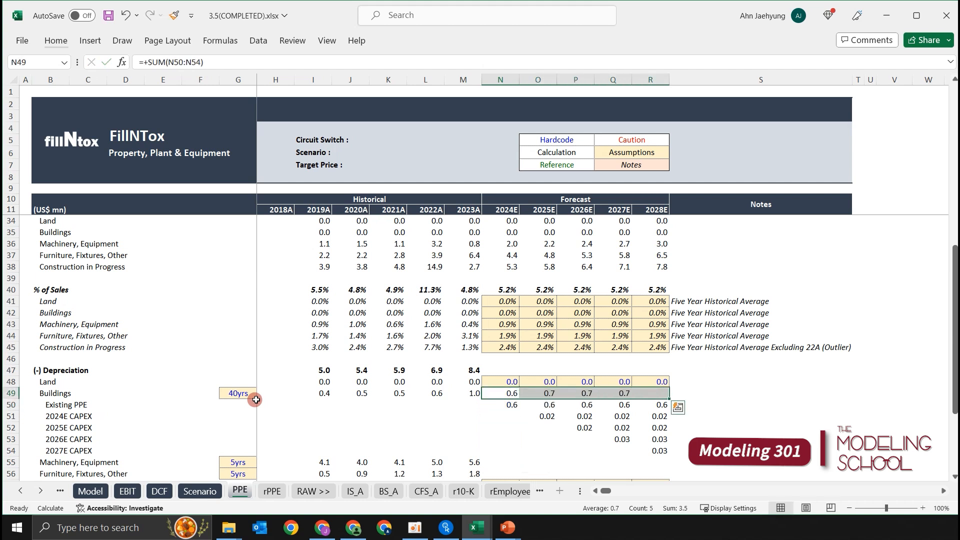
key("Up")
key("Down")
key("Right")
key("Right")
key("Left")
key("Left")
key("Left")
key("Right")
key("Right")
key("Right")
key("Left")
key("Left")
key("Right")
key("Right")
key("Right")
key("Right")
key("Left")
key("Left")
key("Left")
key("Right")
key("Left")
key("Right")
key("Left")
key("Right")
key("Right")
key("Right")
key("Right")
Examine the 2024E–2028E Buildings depreciation totals and the existing PPE and CAPEX rows beneath them in N49:R54.
key("Left")
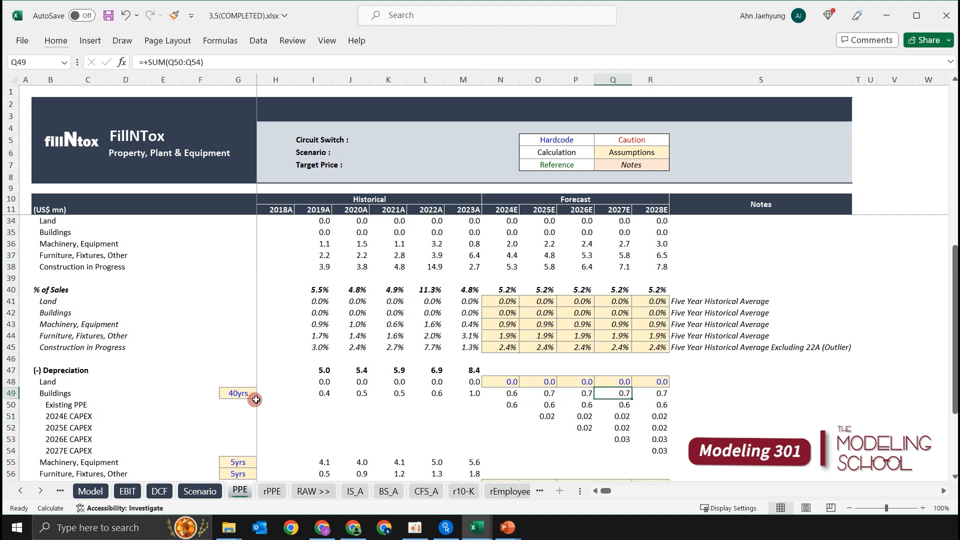
scroll(307, 401, "down", 2)
key("Left")
key("Left")
key("Left")
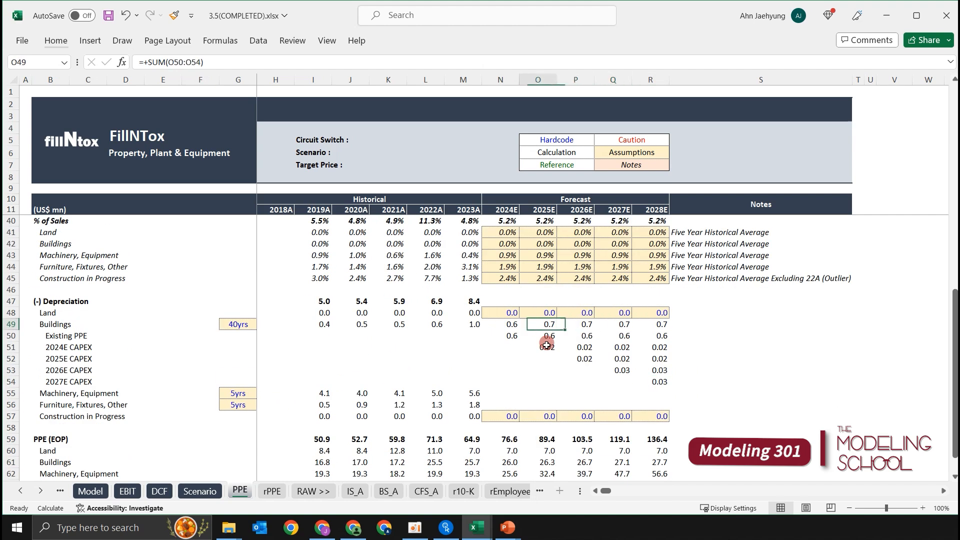
key("shift+Right")
key("shift+Right")
key("shift+Right")
key("shift+Right")
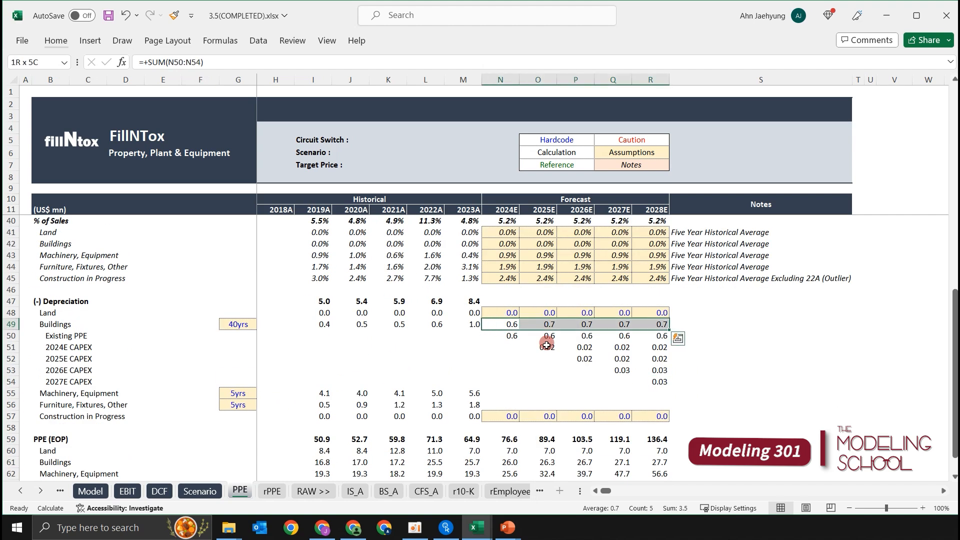
key("shift+Down")
key("shift+Down")
key("shift+Down")
key("shift+Down")
key("shift+Down")
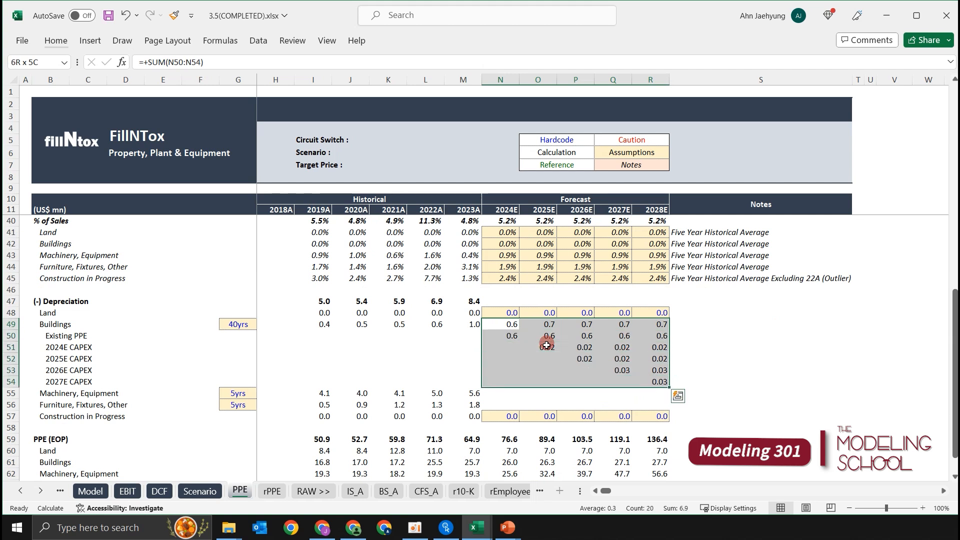
key("Down")
key("Up")
key("shift+Down")
key("shift+Down")
key("shift+Down")
key("shift+Down")
key("shift+Down")
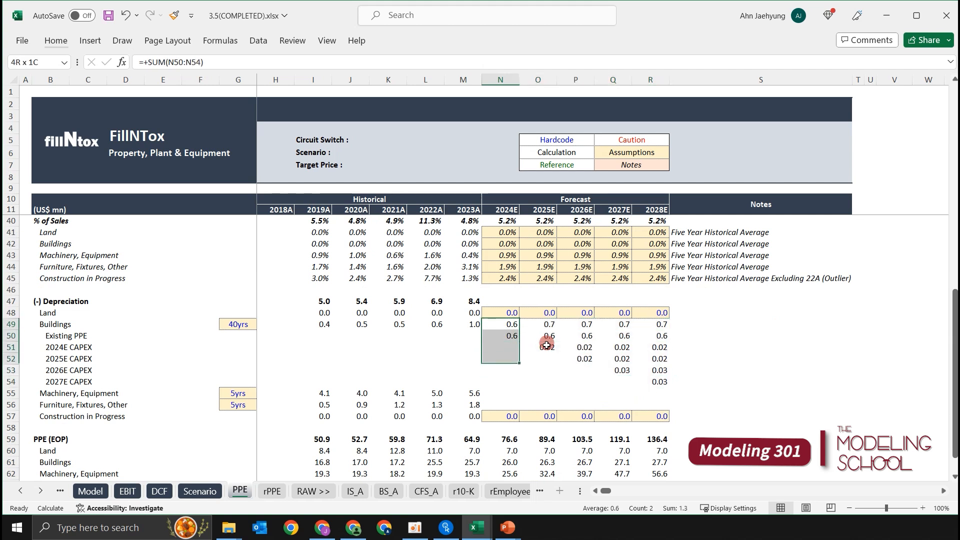
Review the completed Buildings depreciation block in N49:R54, comparing the yearly totals with the existing PPE and CAPEX rows.
key("shift+Right")
key("shift+Right")
key("shift+Right")
key("shift+Right")
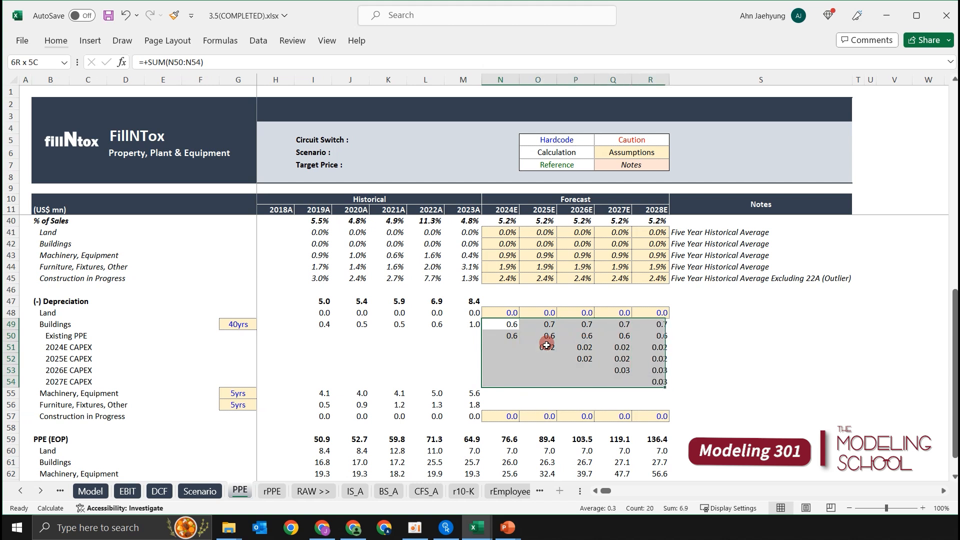
key("Down")
key("Up")
key("shift+Down")
key("shift+Down")
key("shift+Down")
key("shift+Down")
key("shift+Down")
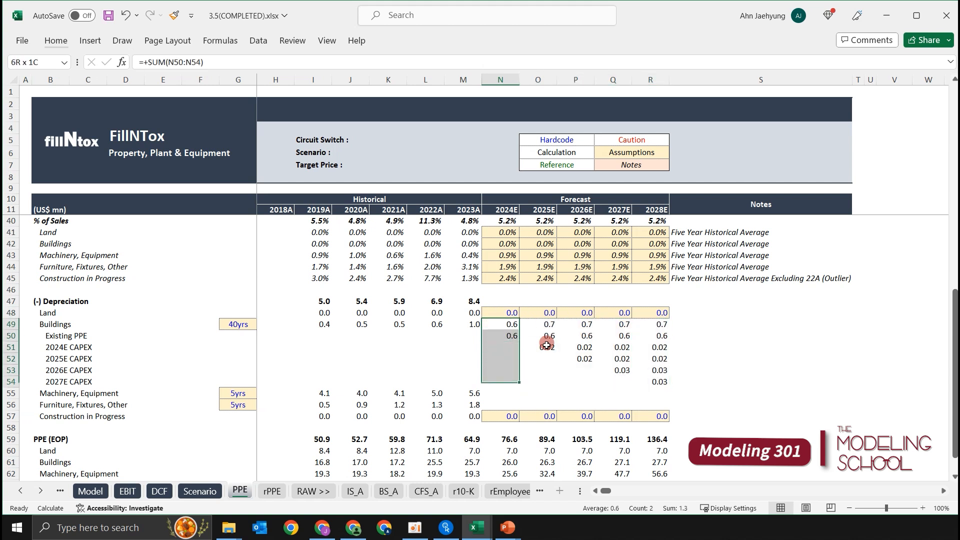
key("Down")
key("shift+Up")
key("Up")
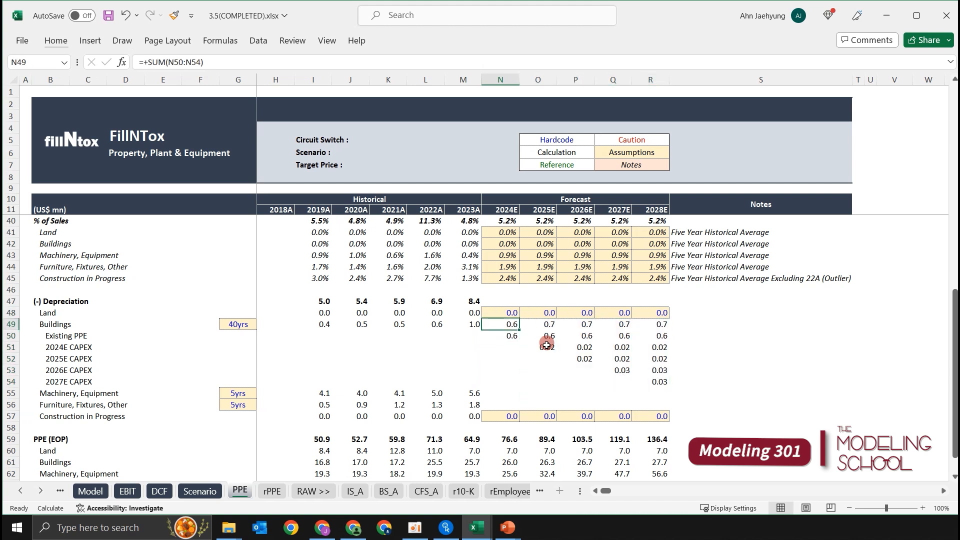
key("shift+Right")
key("shift+Right")
key("shift+Right")
key("shift+Right")
key("shift+Down")
key("shift+Down")
key("shift+Down")
key("shift+Down")
key("Down")
key("Up")
key("ctrl+shift+Right")
key("shift+Down")
key("shift+Down")
key("shift+Down")
key("shift+Down")
key("shift+Down")
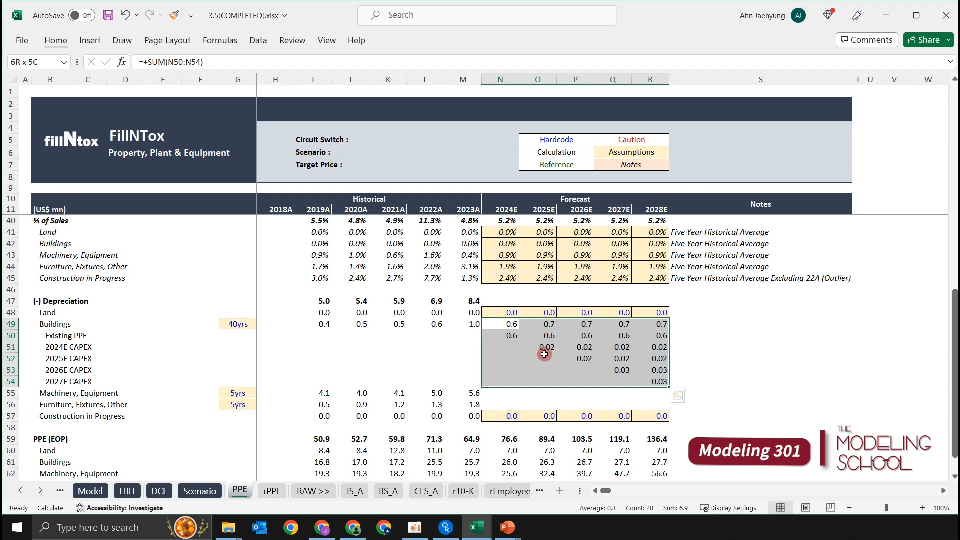
left_click(499, 403)
left_click(668, 362)
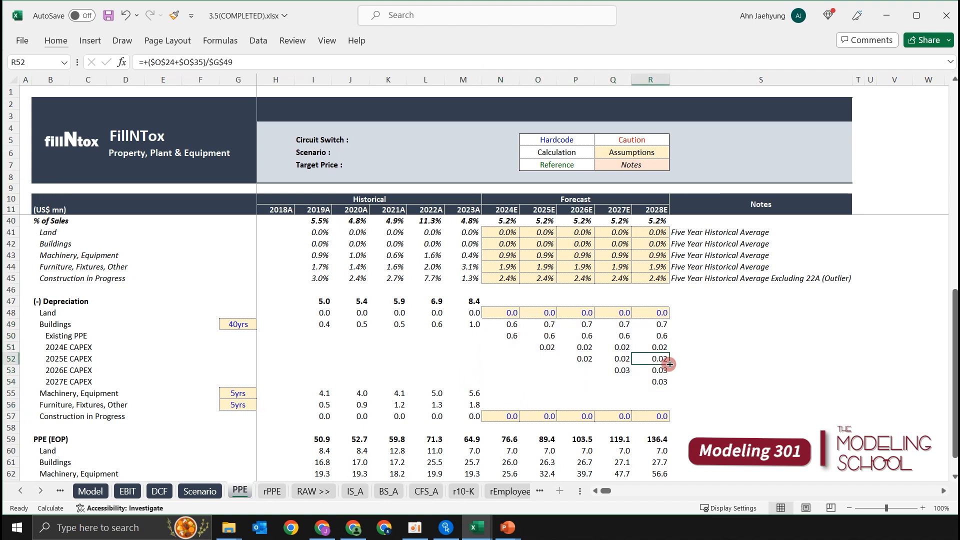
scroll(620, 362, "down", 2)
left_click(550, 336)
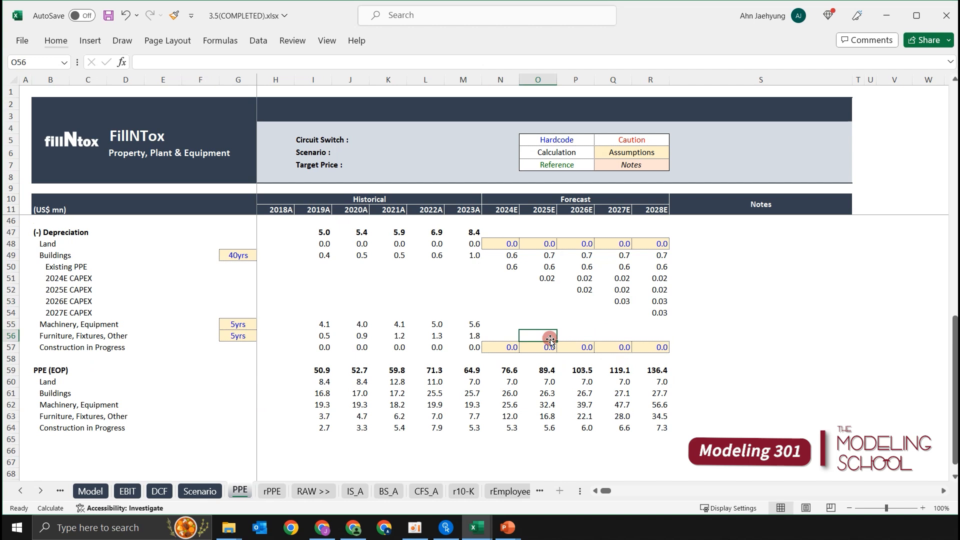
key("ctrl+Left")
key("ctrl+Left")
key("ctrl+Left")
key("ctrl+Left")
key("ctrl+Left")
key("shift+space")
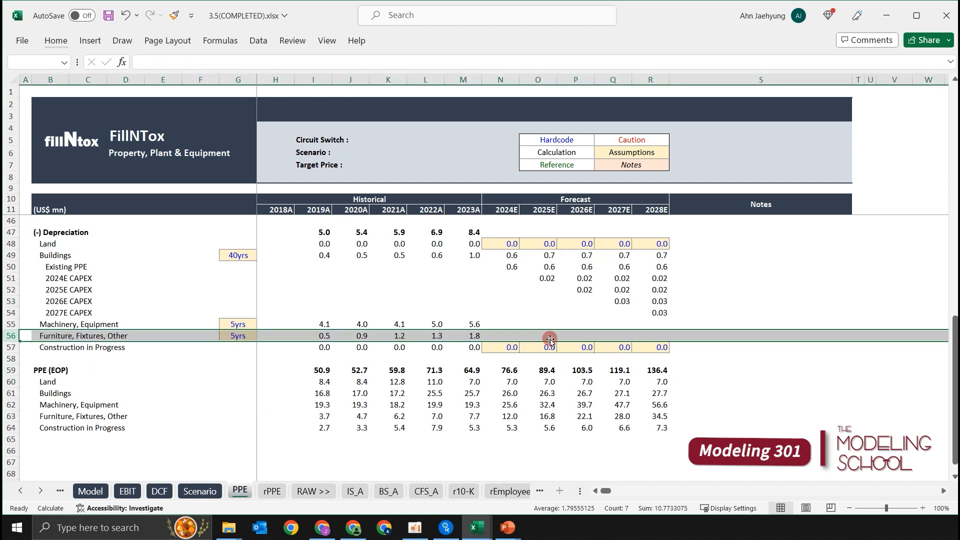
key("shift+Up")
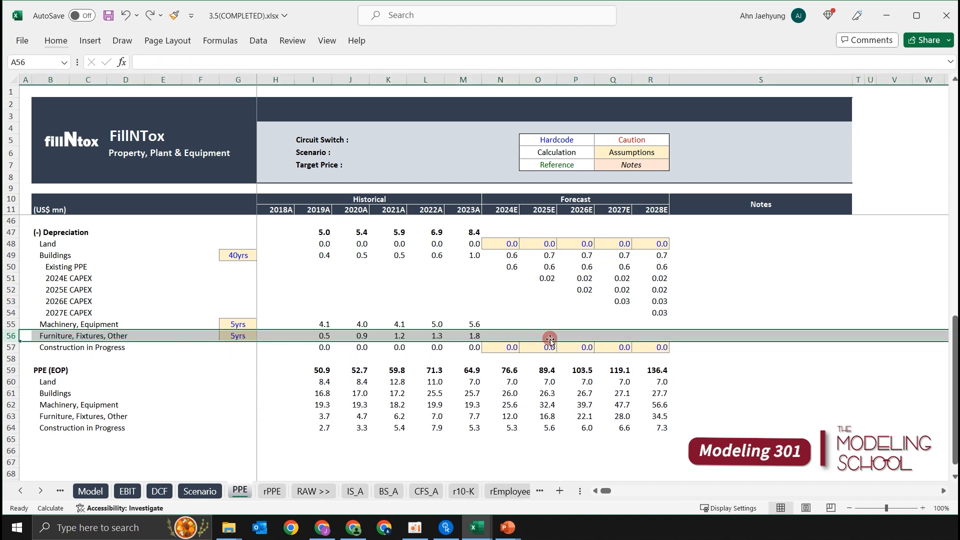
key("Up")
key("Up")
key("shift+Up")
key("shift+Up")
key("shift+Up")
key("shift+Up")
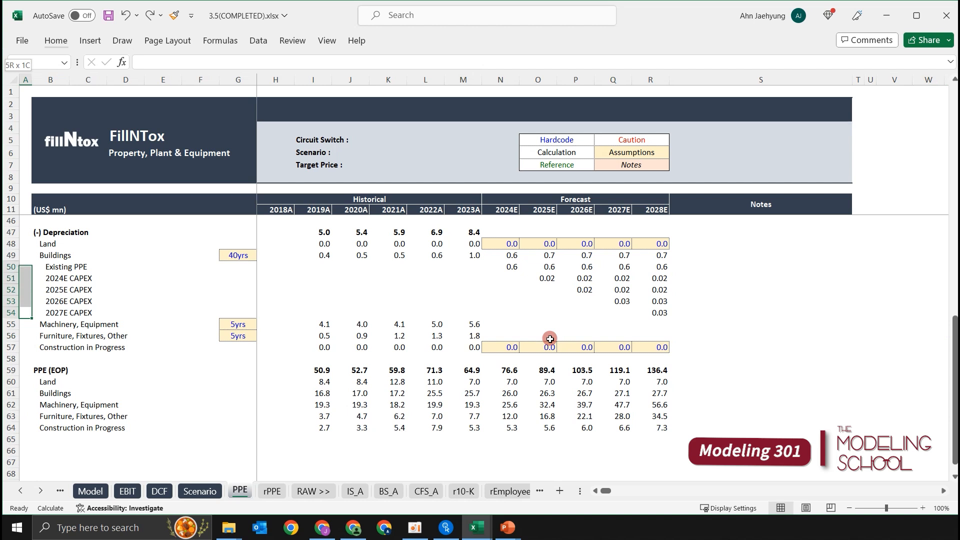
key("shift+space")
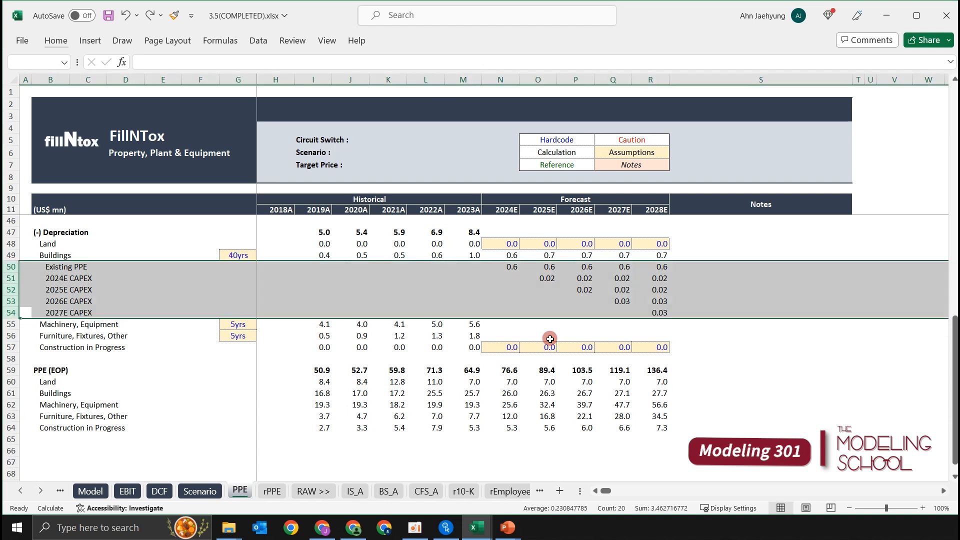
key("Up")
key("Down")
key("Up")
key("Down")
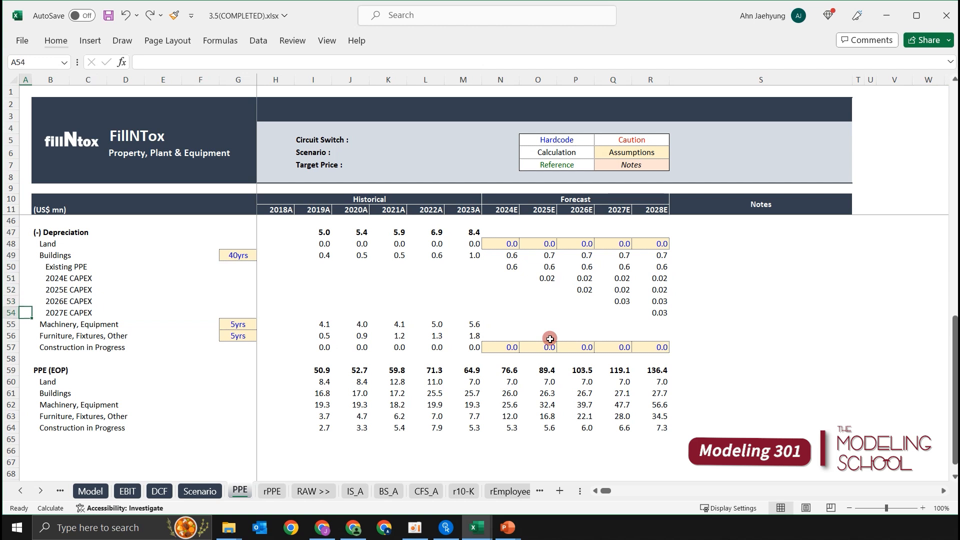
key("shift+Up")
key("shift+Up")
key("shift+Up")
key("shift+space")
key("shift+Up")
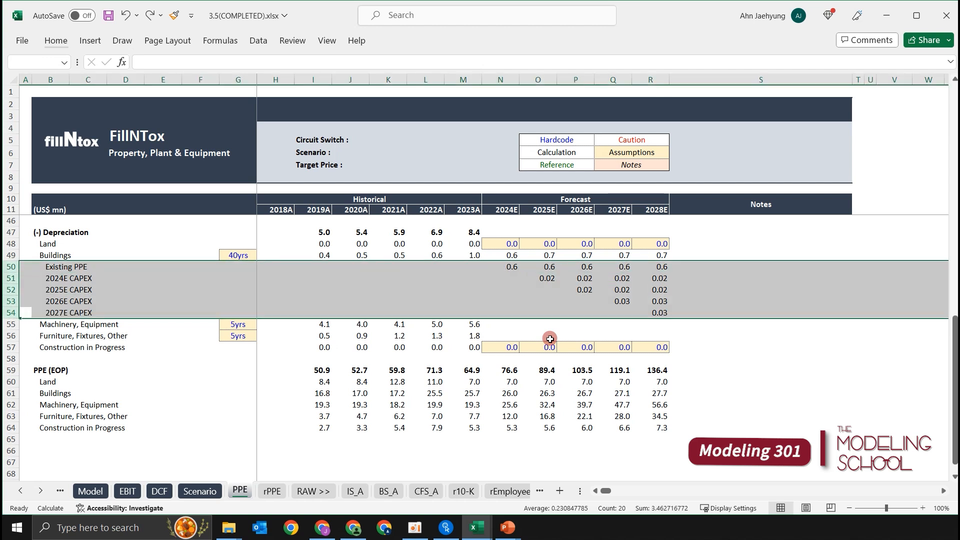
key("Up")
key("Up")
key("Down")
key("Down")
Copy the Buildings existing PPE and CAPEX rows 50:54 and insert them beneath Machinery, Equipment, starting at row 56.
key("shift+Up")
key("shift+Up")
key("shift+Up")
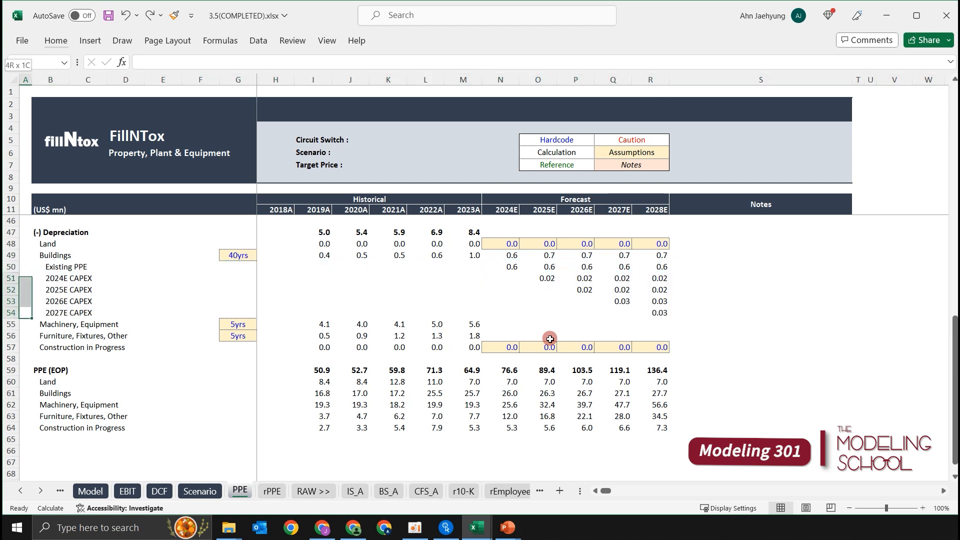
key("shift+space")
key("shift+Up")
key("ctrl+c")
key("Down")
key("Down")
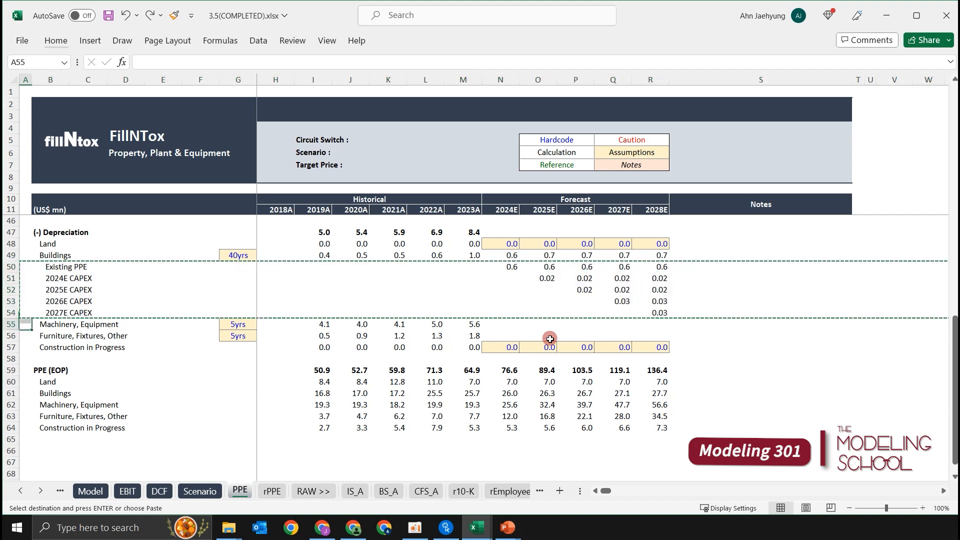
key("shift+space")
key("shift+Down")
key("shift+Down")
key("shift+Down")
key("shift+Down")
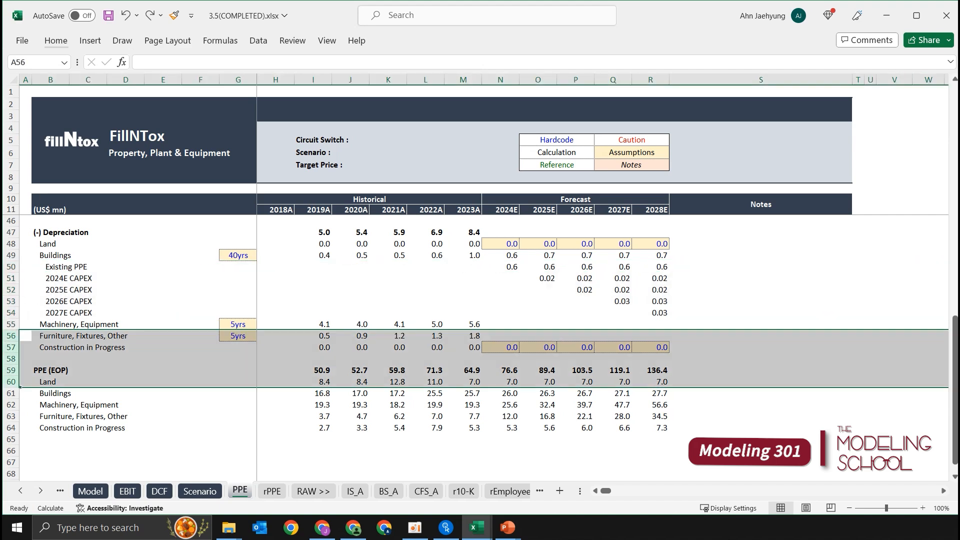
key("ctrl+plus")
Copy the existing PPE and CAPEX rows 56:60 and insert them beneath Furniture, Fixtures, Other, starting at row 62.
key("ctrl+c")
key("Down")
key("Down")
key("Down")
key("Down")
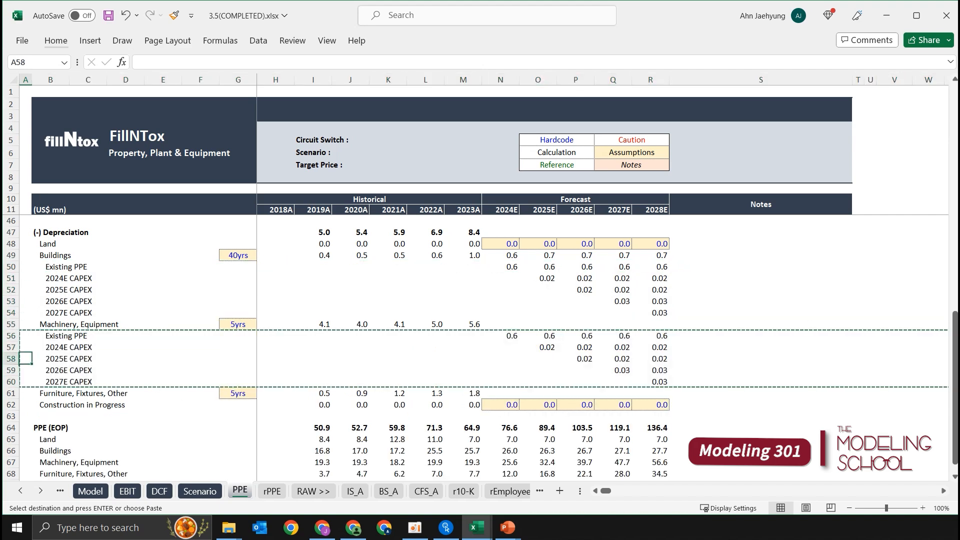
key("Down")
key("Down")
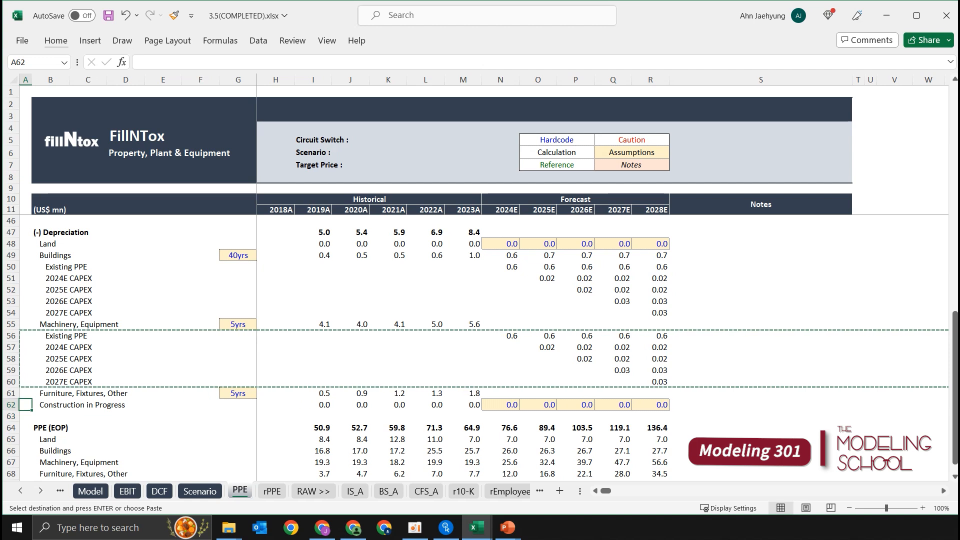
key("ctrl+plus")
key("Escape")
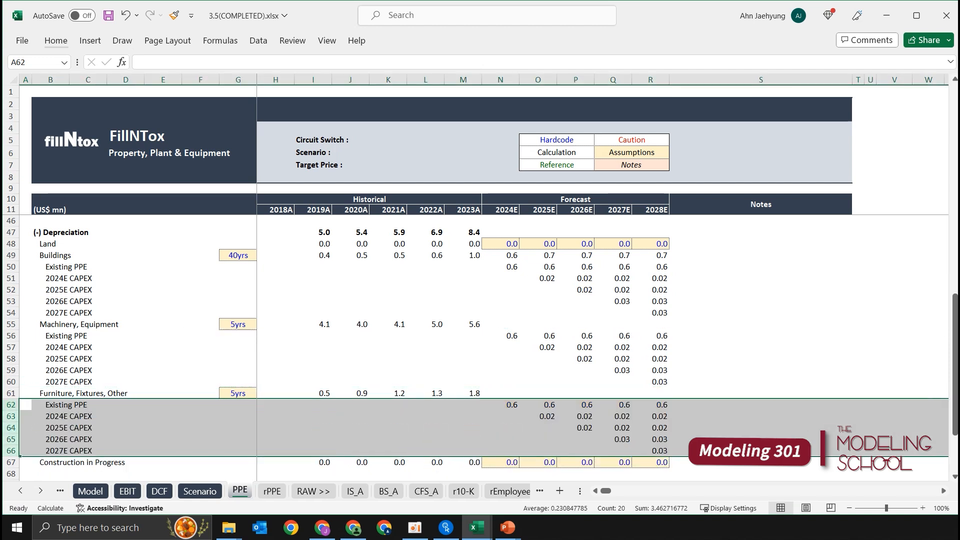
Clear the copied forecast formulas from the Machinery and Furniture depreciation rows in N56:R66.
left_click(622, 275)
left_click_drag(514, 334, 659, 446)
key("Delete")
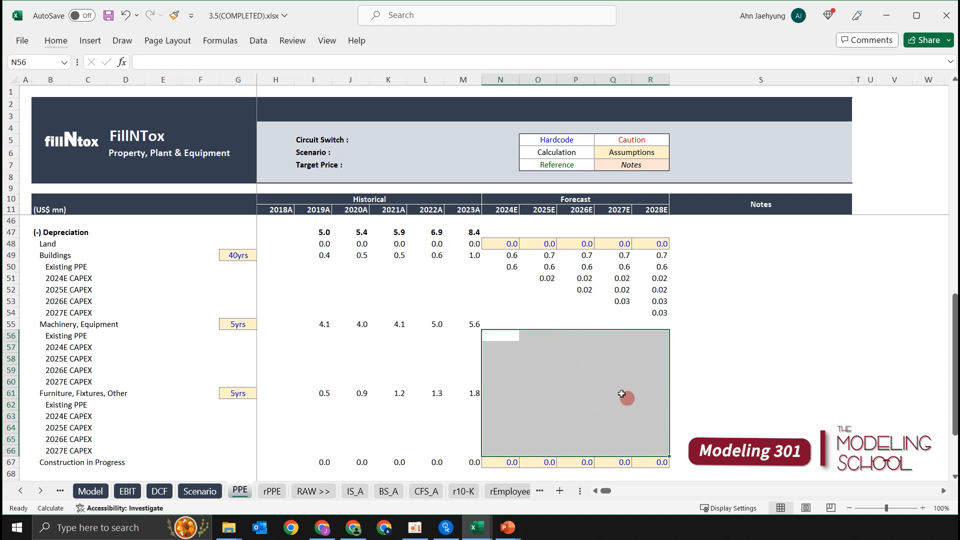
left_click(555, 344)
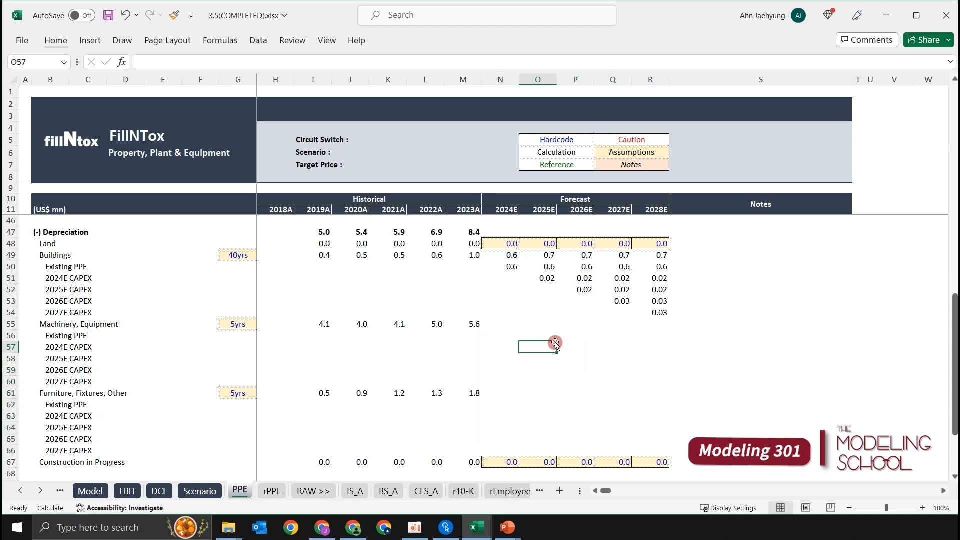
key("Left")
key("Up")
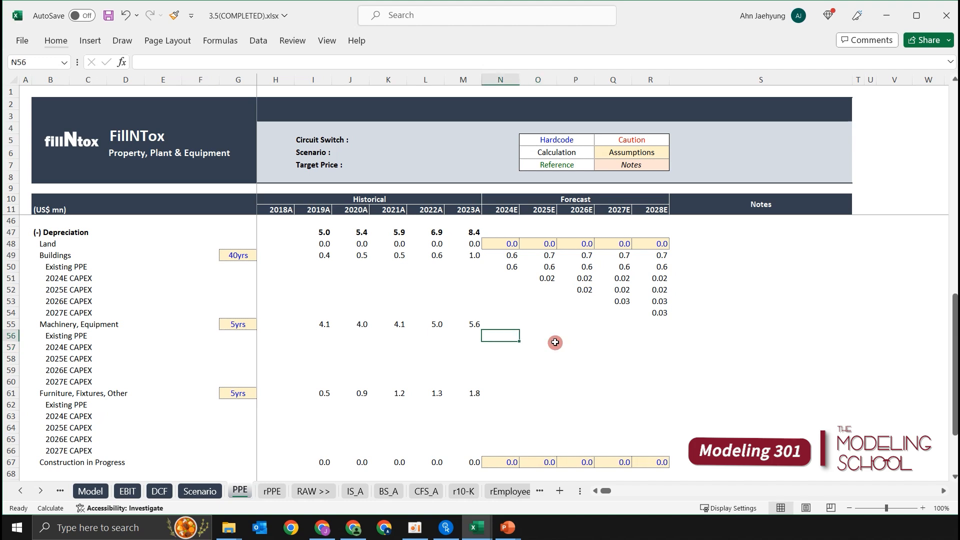
key("Down")
key("Down")
key("Up")
scroll(570, 342, "up", 2)
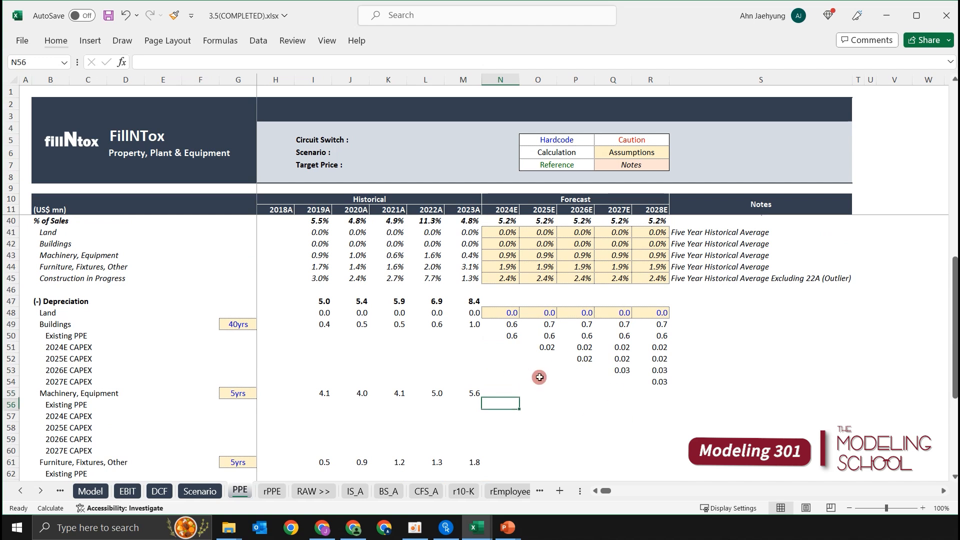
type("=")
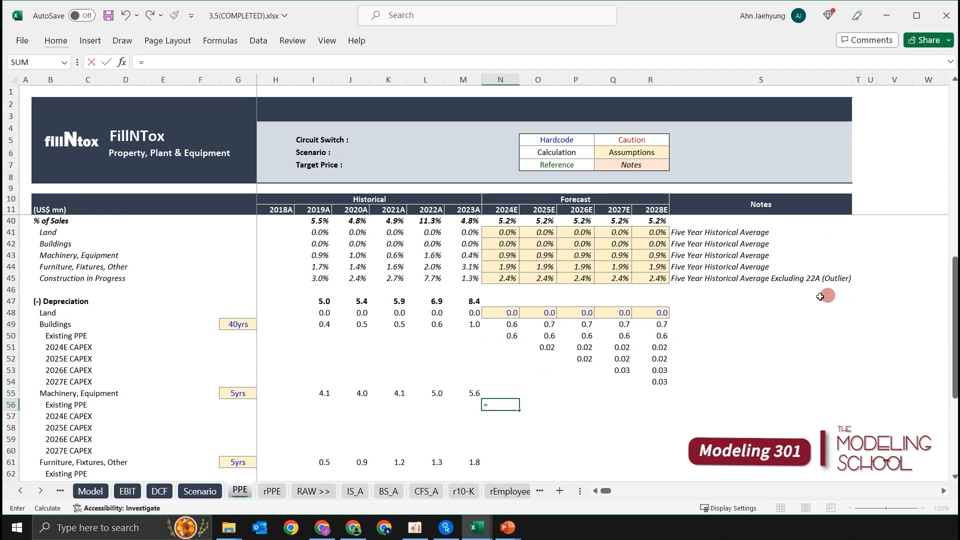
key("Escape")
Inspect the Buildings existing PPE depreciation formula in N50 and the cells it references.
left_click(502, 336)
double_click(511, 340)
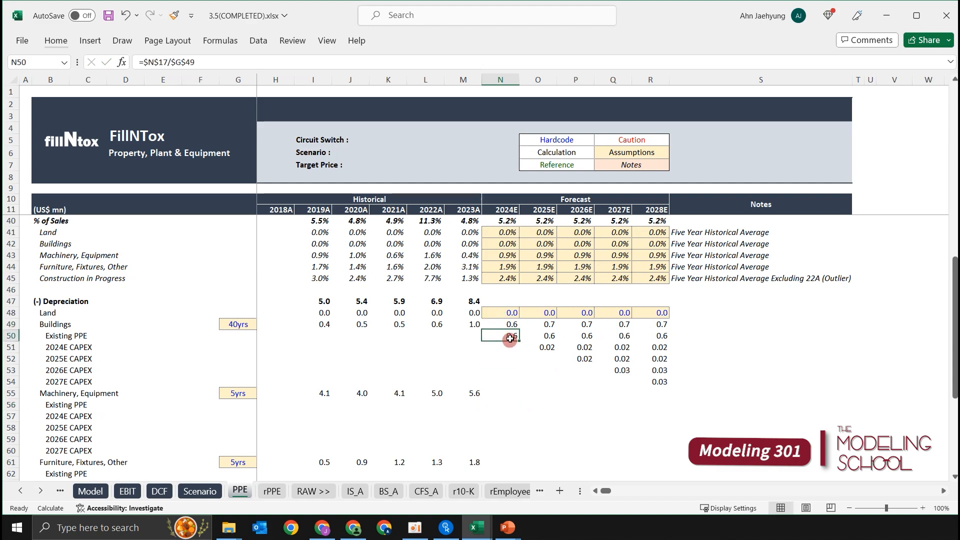
scroll(512, 347, "up", 9)
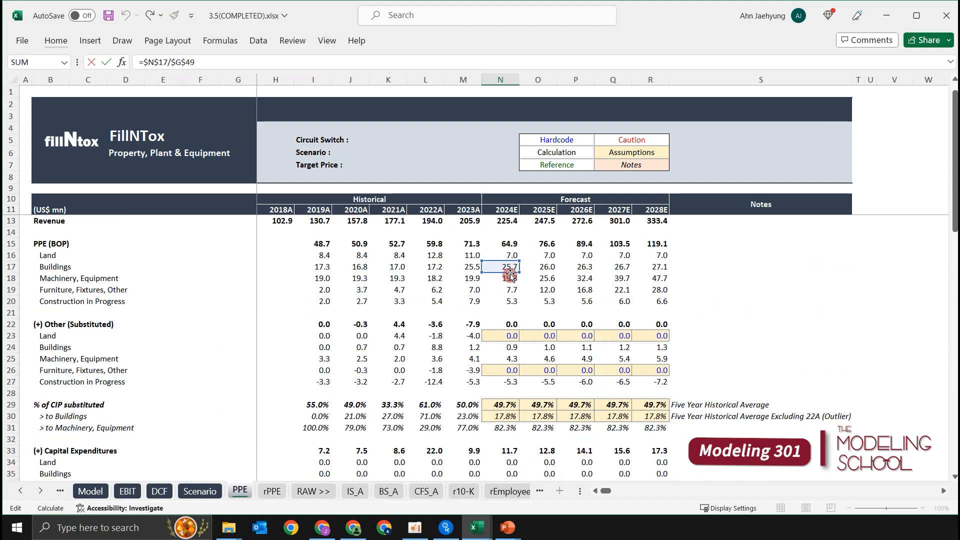
scroll(541, 277, "down", 9)
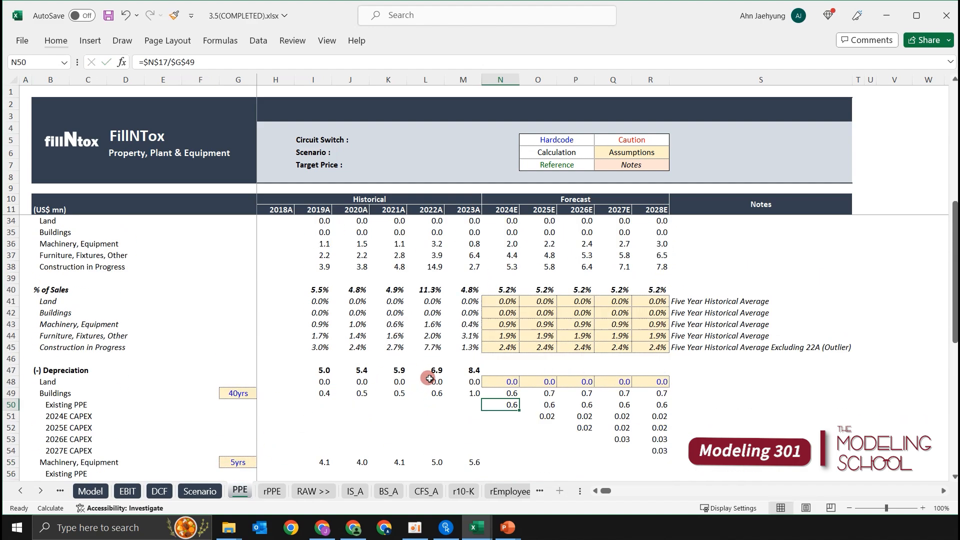
key("Escape")
Calculate 2024E depreciation on existing Machinery, Equipment in N56 by dividing opening PPE by useful life, as =$N$18/$G$55.
left_click(499, 405)
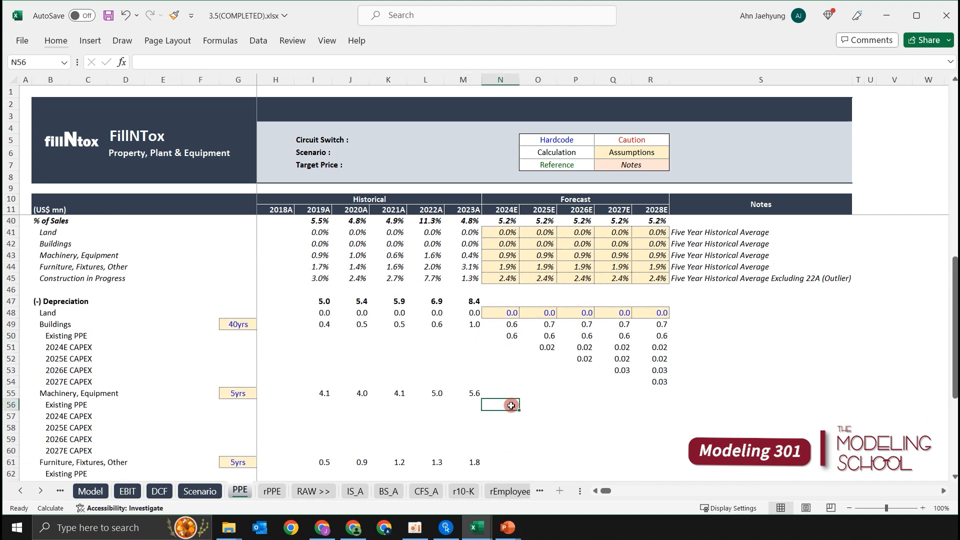
type("=")
key("Up")
key("Up")
key("Up")
key("Up")
key("Up")
key("Up")
key("Up")
key("Up")
key("Up")
key("Up")
key("Up")
key("Up")
key("Up")
key("Up")
key("Up")
key("Up")
key("Up")
key("Up")
key("Up")
key("Up")
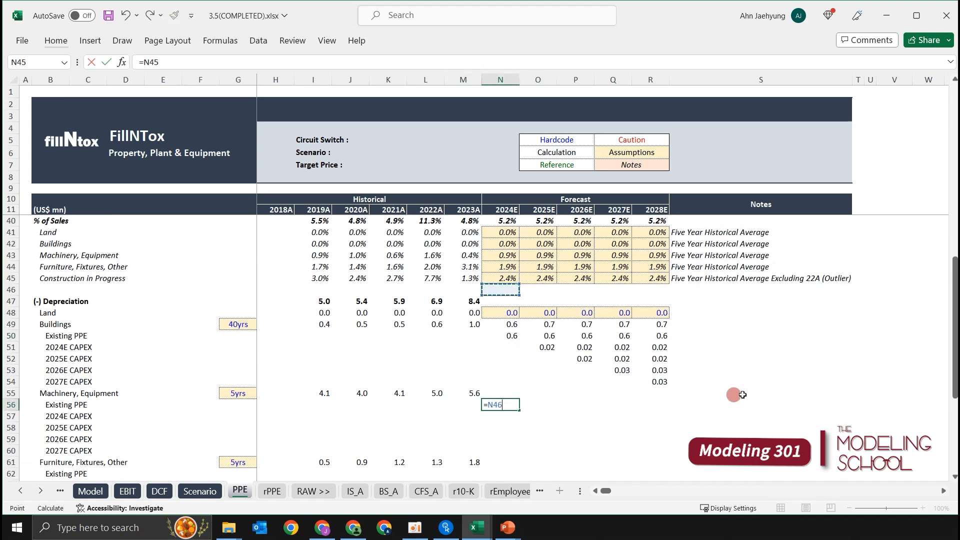
key("Up")
key("Up")
key("Up")
key("Up")
key("Up")
key("Up")
key("Up")
key("Up")
key("Up")
key("Up")
key("Up")
key("Up")
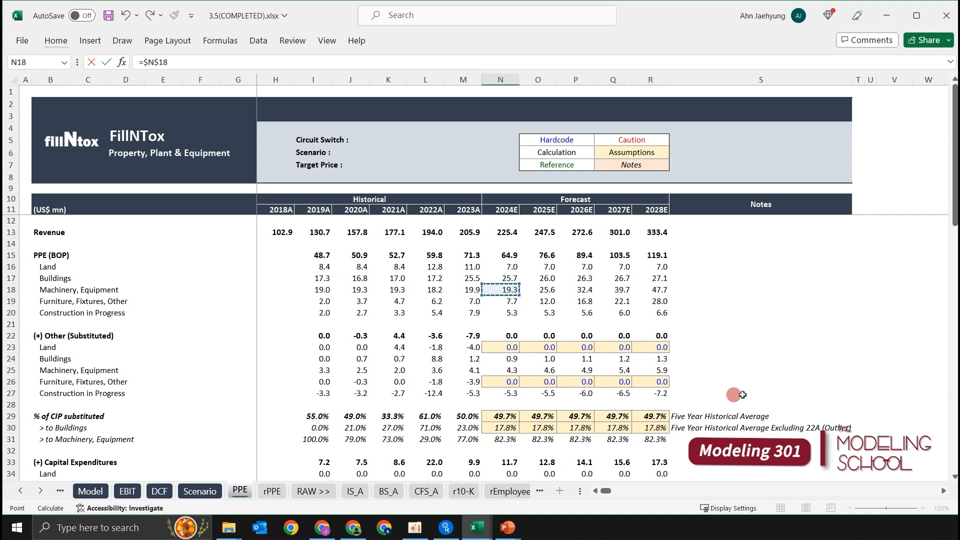
key("Left")
key("Left")
key("Left")
key("Left")
key("Left")
key("Left")
key("Left")
key("Up")
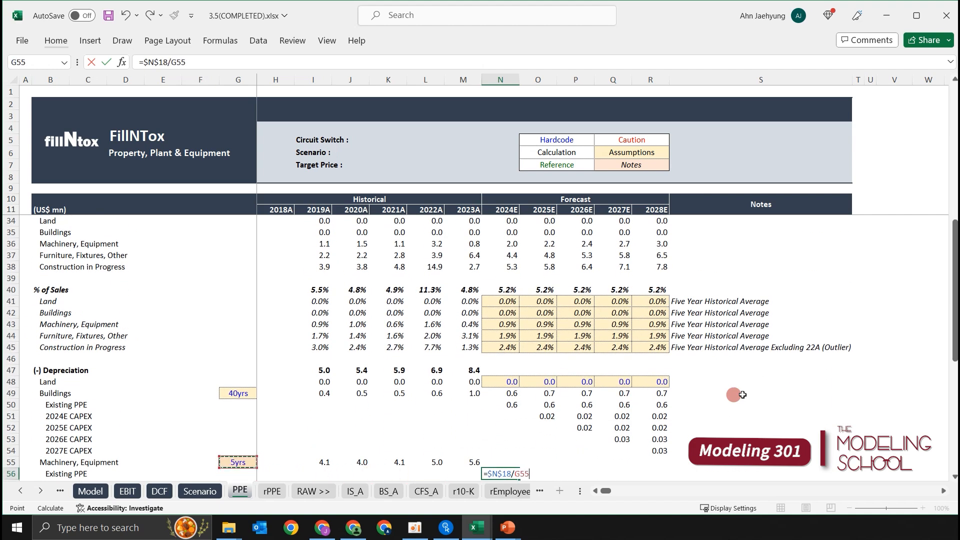
scroll(648, 334, "down", 3)
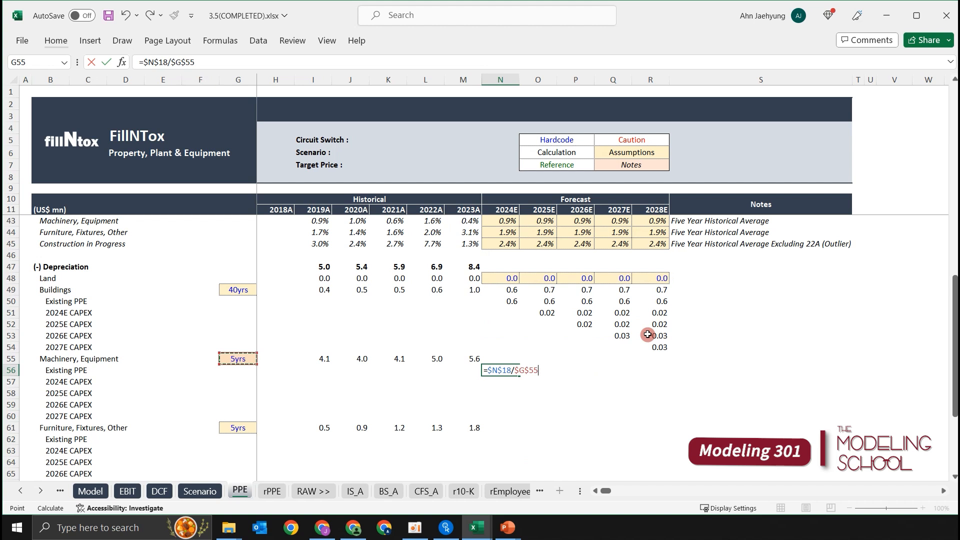
key("ctrl+Return")
Copy the Machinery, Equipment existing PPE depreciation from 2024E across to 2028E in N56:R56.
key("shift+Right")
key("shift+Right")
key("shift+Right")
key("shift+Right")
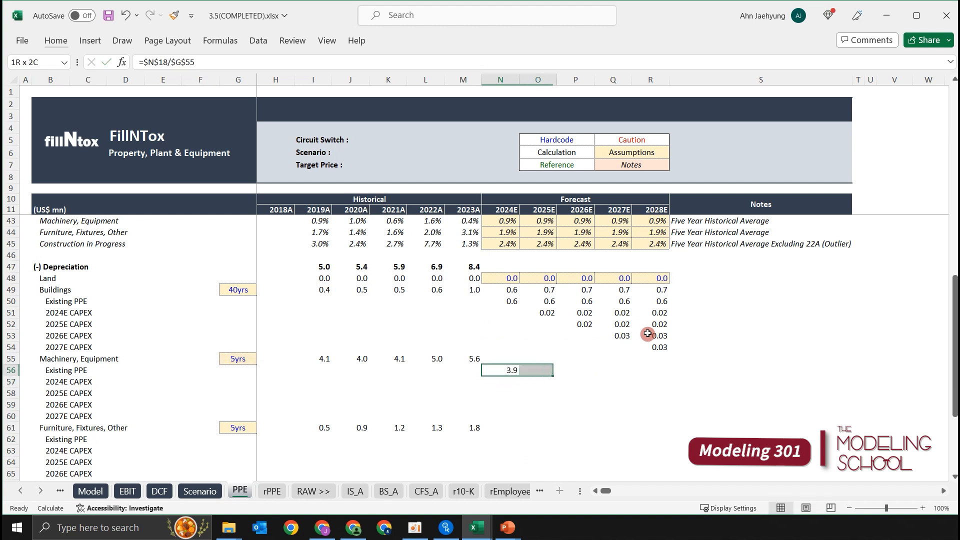
key("ctrl+r")
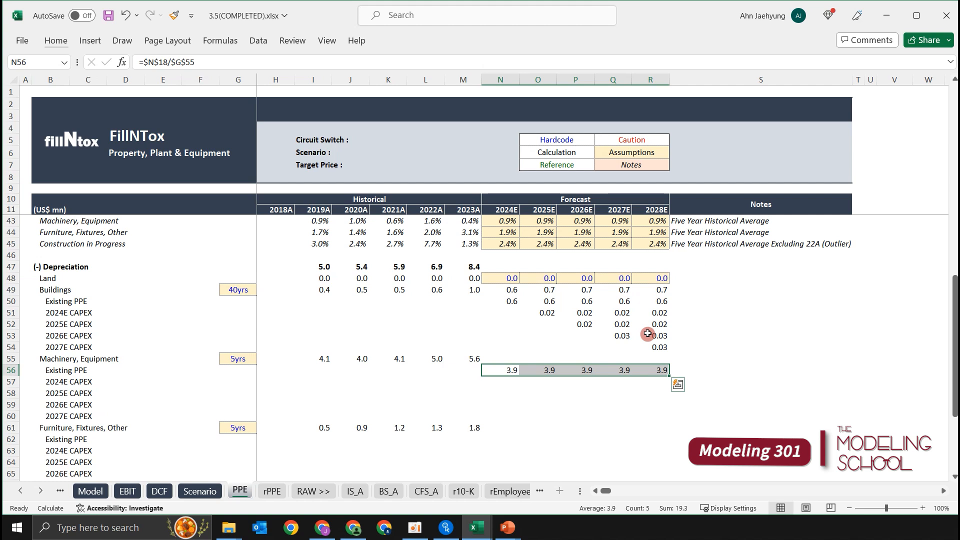
key("Down")
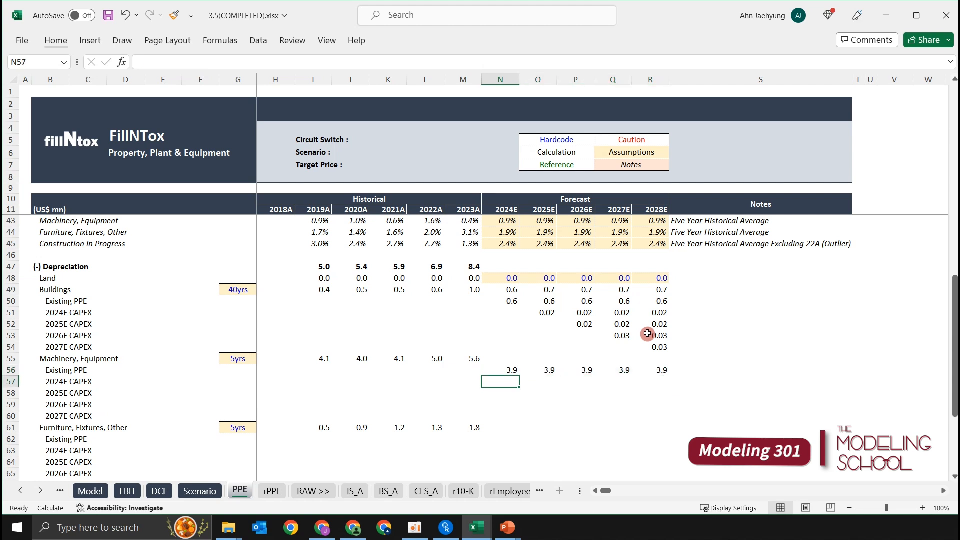
key("Right")
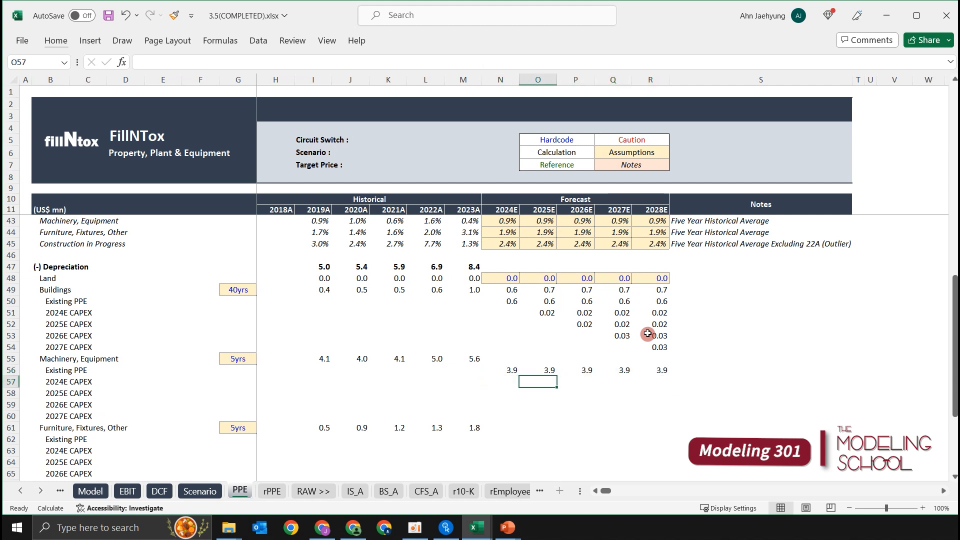
key("shift+Right")
key("shift+Right")
key("shift+Right")
key("shift+Left")
key("shift+Left")
key("shift+Left")
key("Up")
key("Down")
Begin the Machinery, Equipment 2024E CAPEX depreciation formula in O57 by adding 2024E substituted PPE and capital expenditures, as =($N$25+$N$36.
type("=")
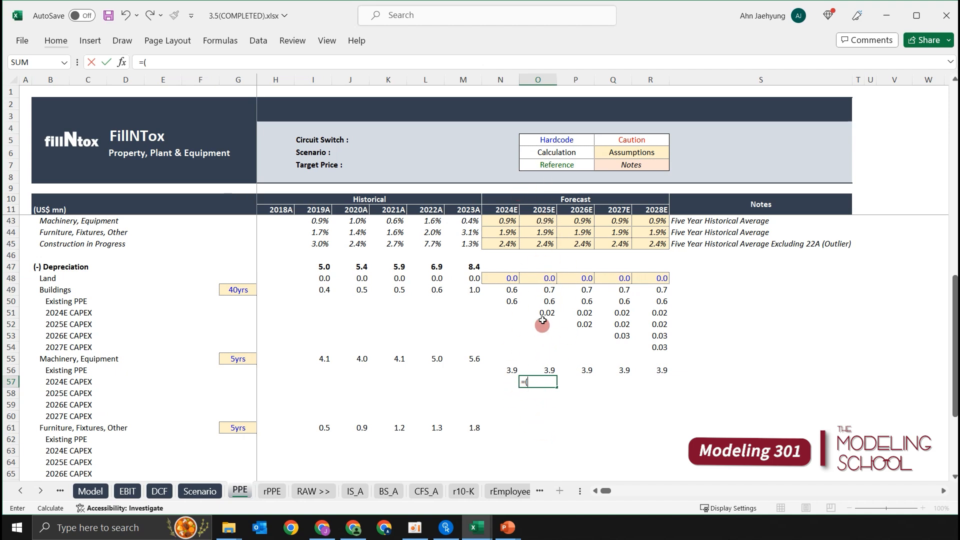
scroll(498, 300, "up", 4)
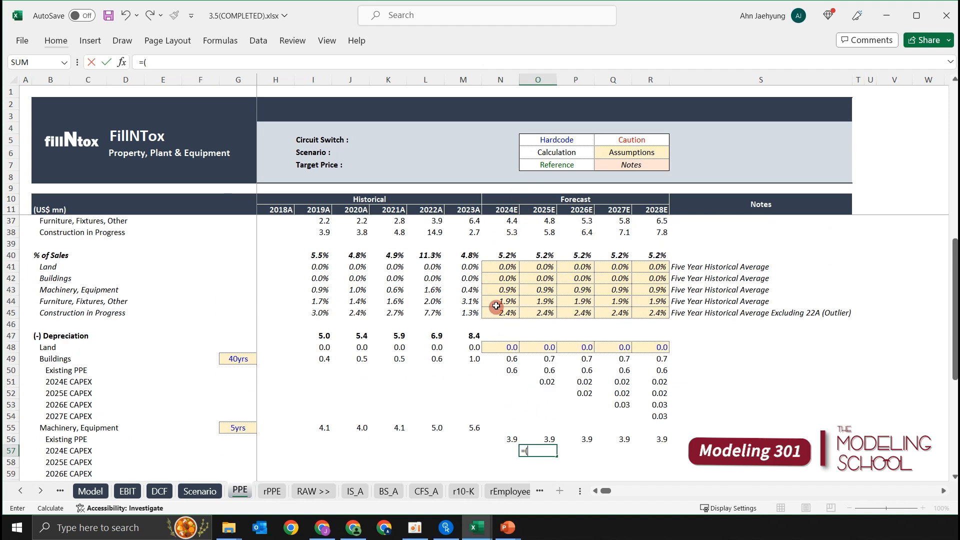
scroll(498, 285, "up", 5)
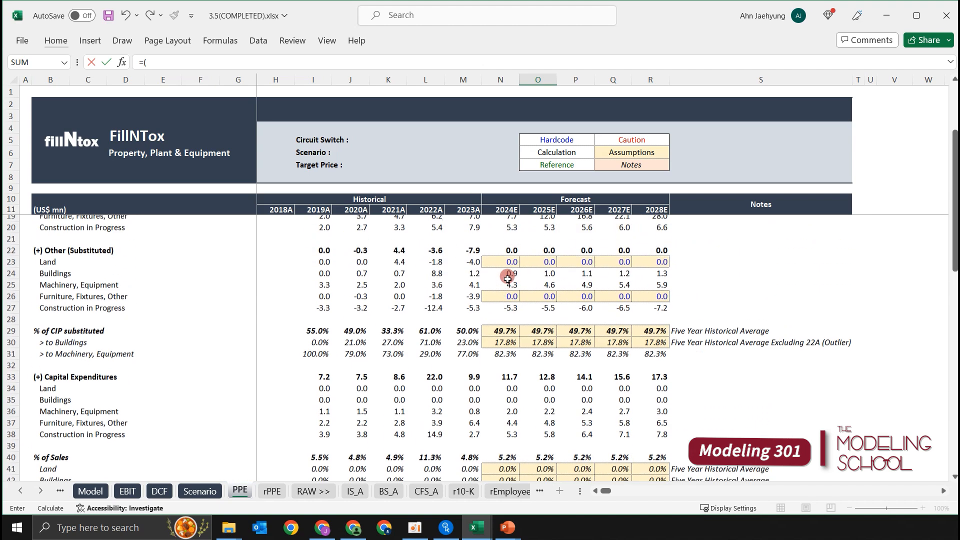
left_click(509, 288)
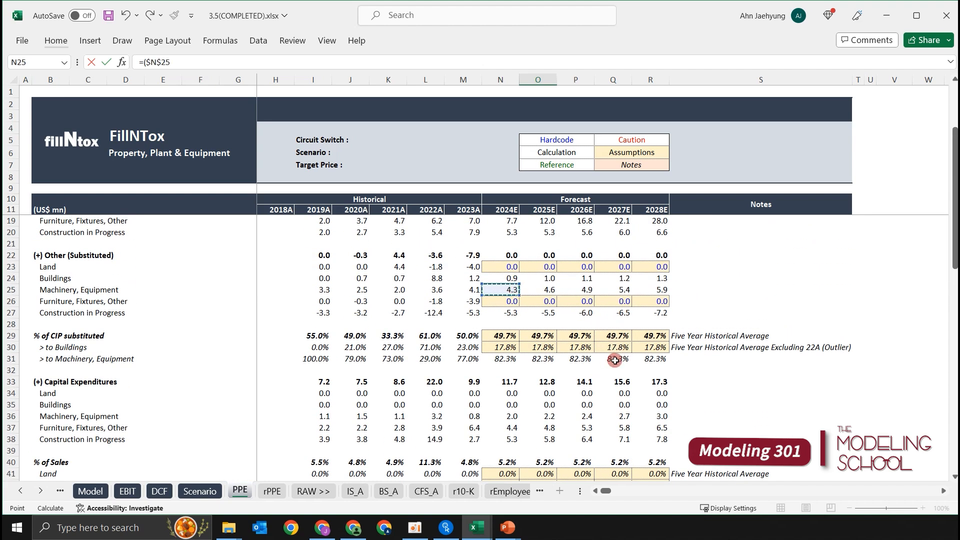
type("+")
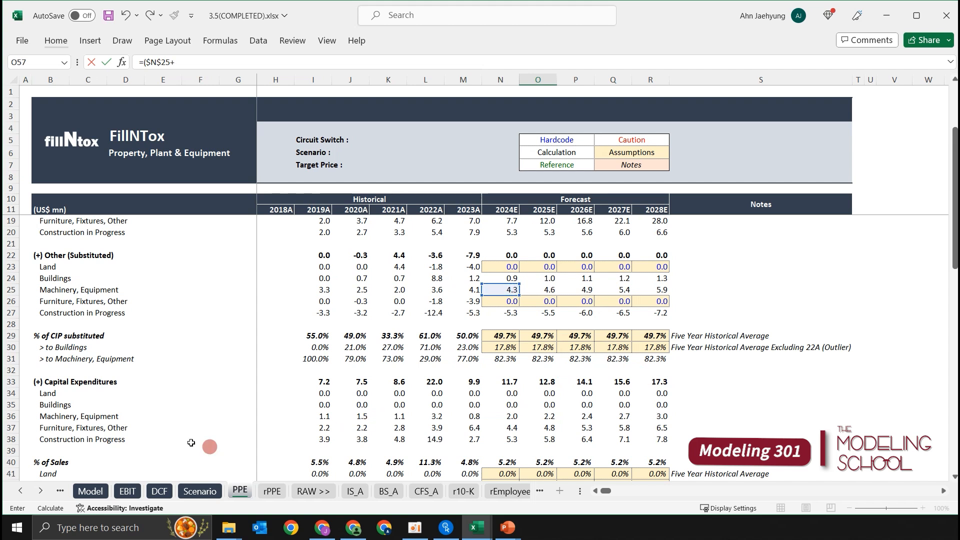
left_click(508, 415)
key("F4")
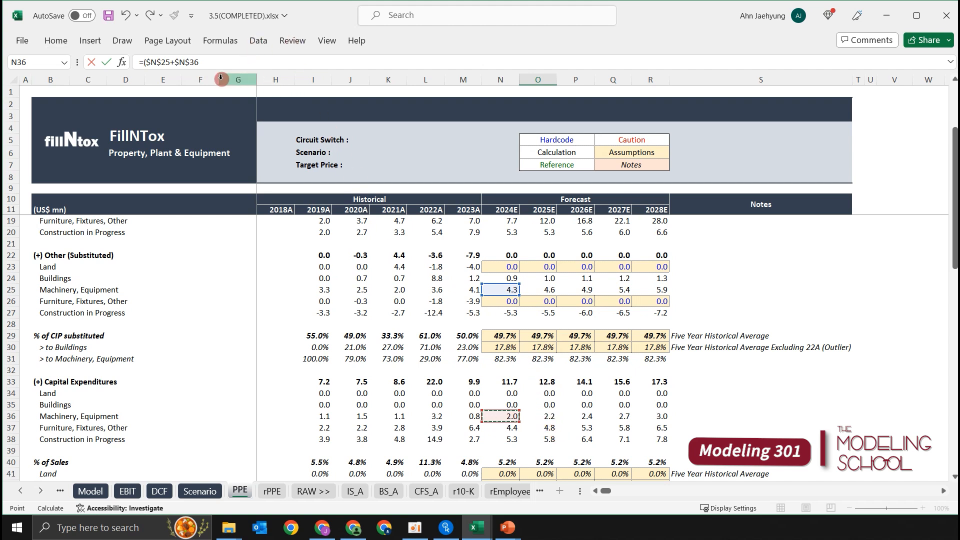
Change both absolute references in the O57 formula to the relative references N25 and N36.
left_click(205, 57)
key("F4")
key("F4")
key("F4")
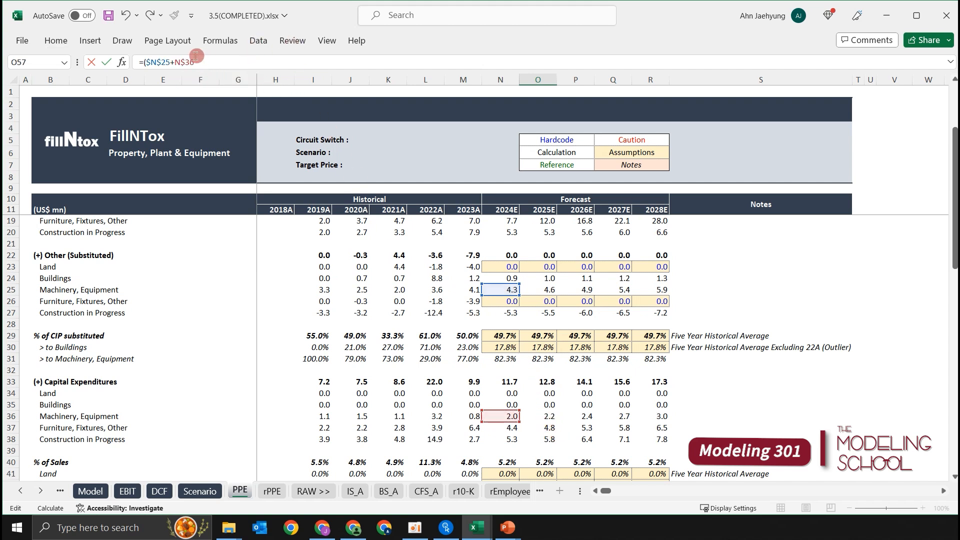
left_click(165, 57)
key("F4")
key("F4")
key("F4")
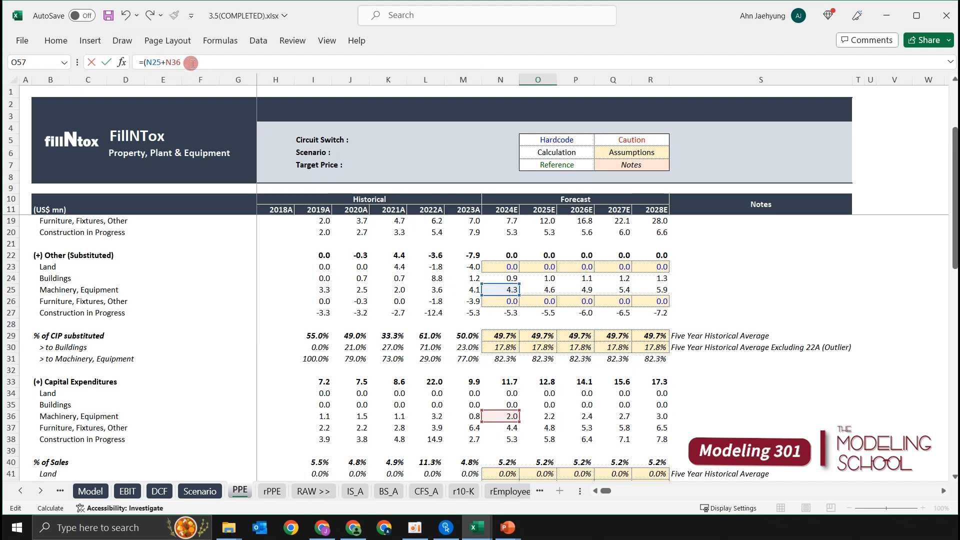
Divide the sum in O57 by the Machinery, Equipment useful life to complete the formula =(N25+N36)/$G$55.
left_click(200, 57)
scroll(408, 173, "down", 1)
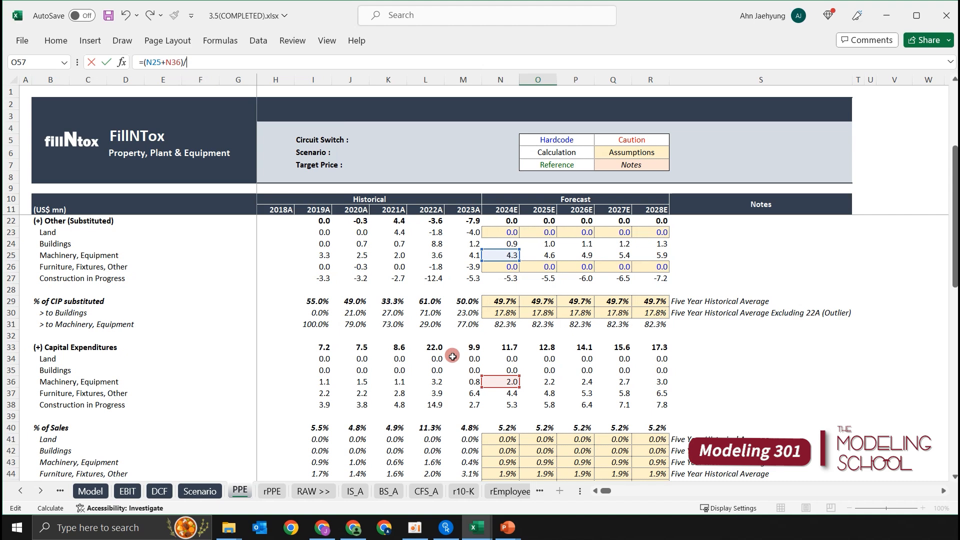
scroll(440, 357, "down", 6)
scroll(431, 364, "down", 2)
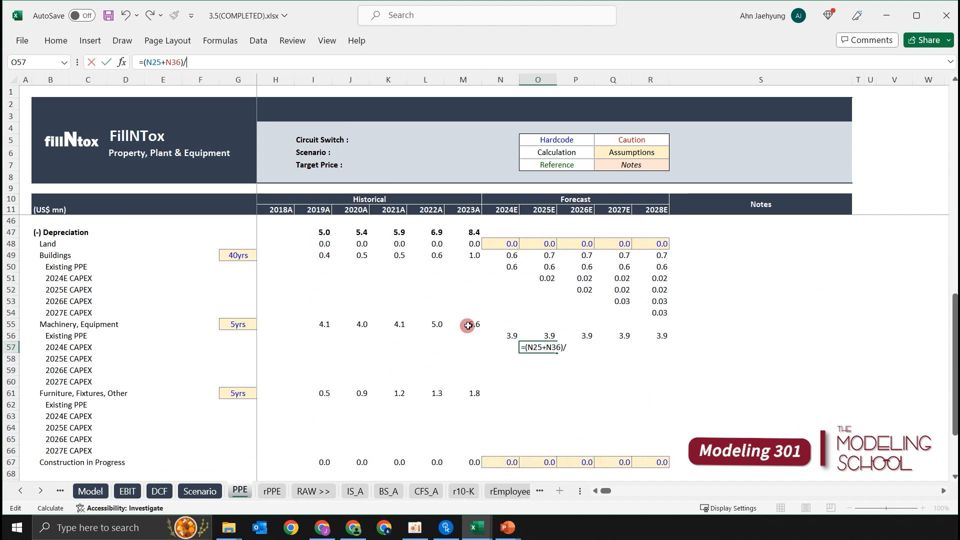
left_click(238, 325)
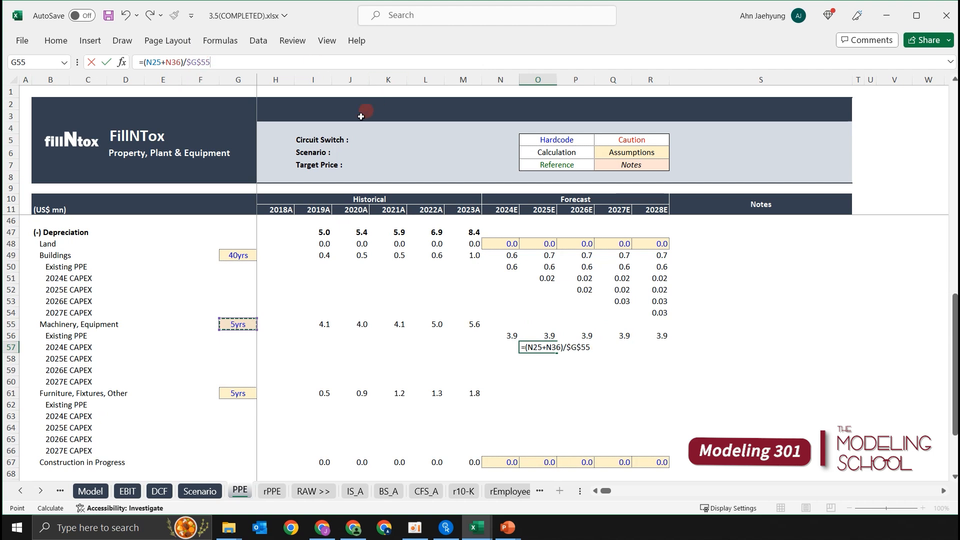
key("ctrl+Return")
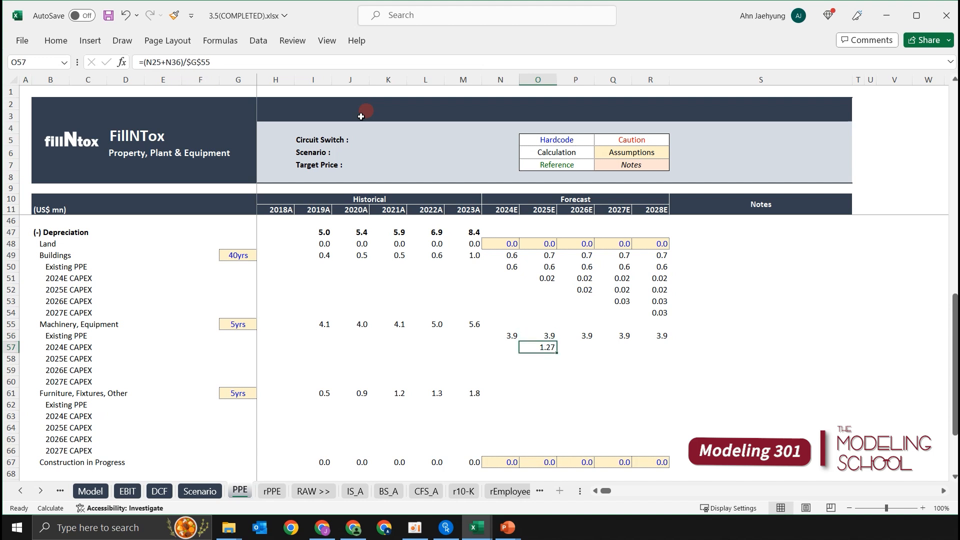
Copy the Machinery, Equipment 2024E CAPEX depreciation formula from O57 across to 2028E in O57:R57.
key("shift+Right")
key("shift+Right")
key("shift+Right")
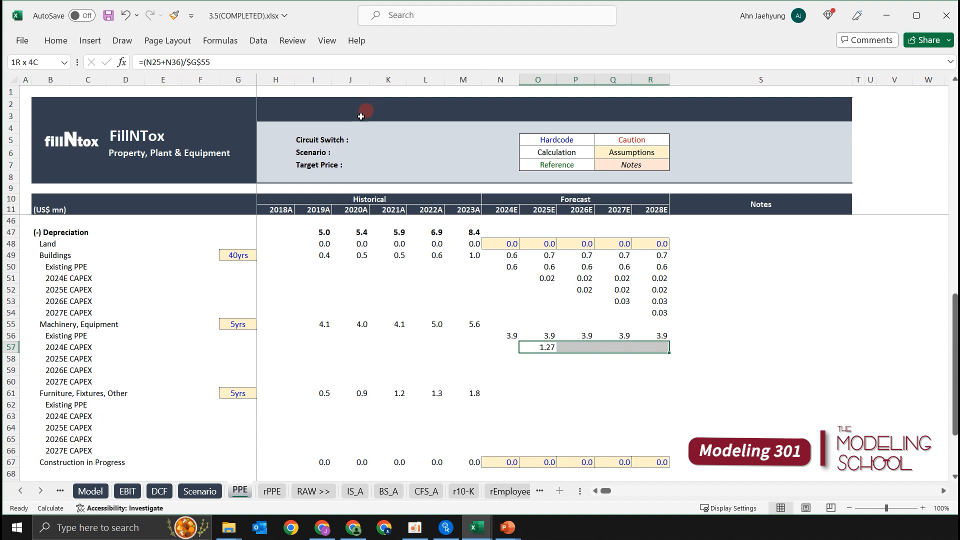
key("ctrl+r")
Examine which substituted PPE and capital expenditure cells the copied formulas in P57, Q57 and R57 reference.
key("Right")
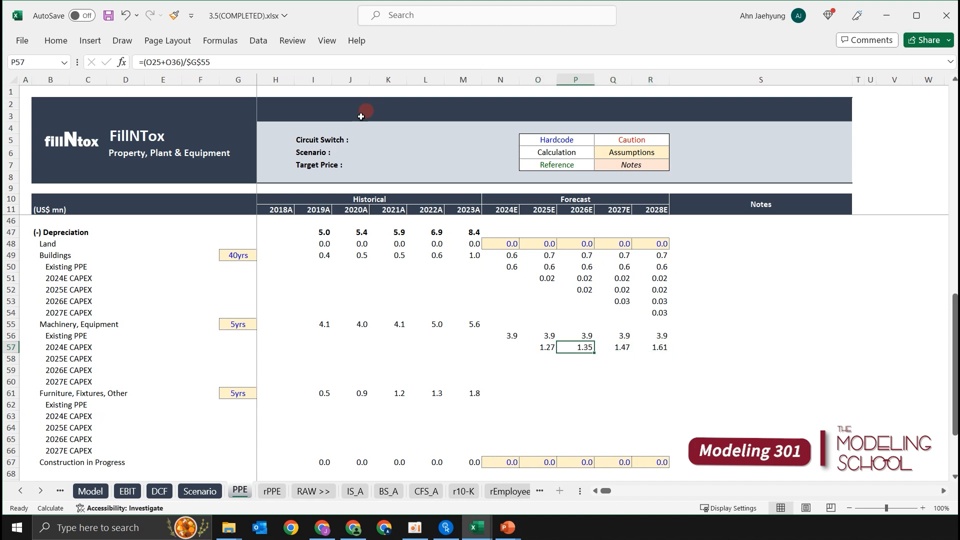
key("F2")
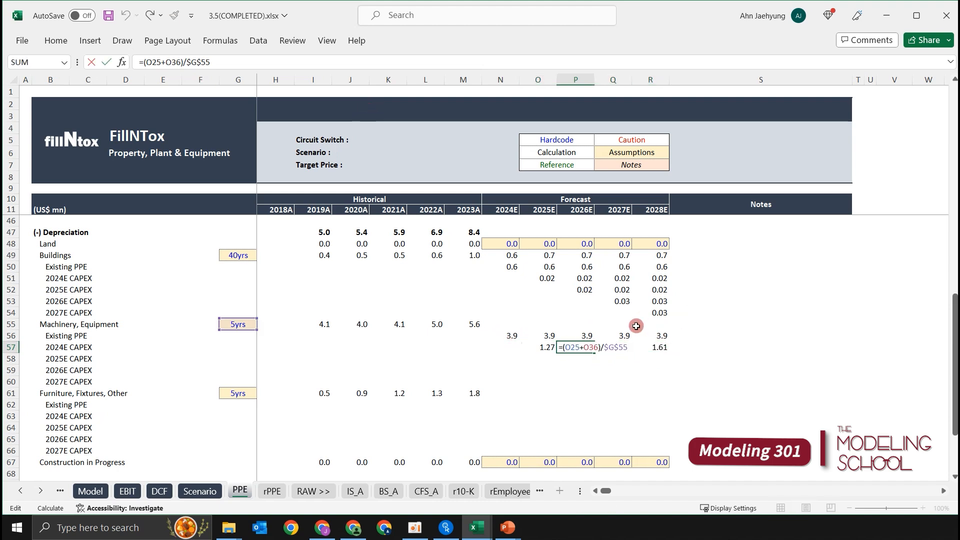
scroll(584, 282, "up", 4)
scroll(584, 281, "up", 4)
scroll(595, 289, "down", 2)
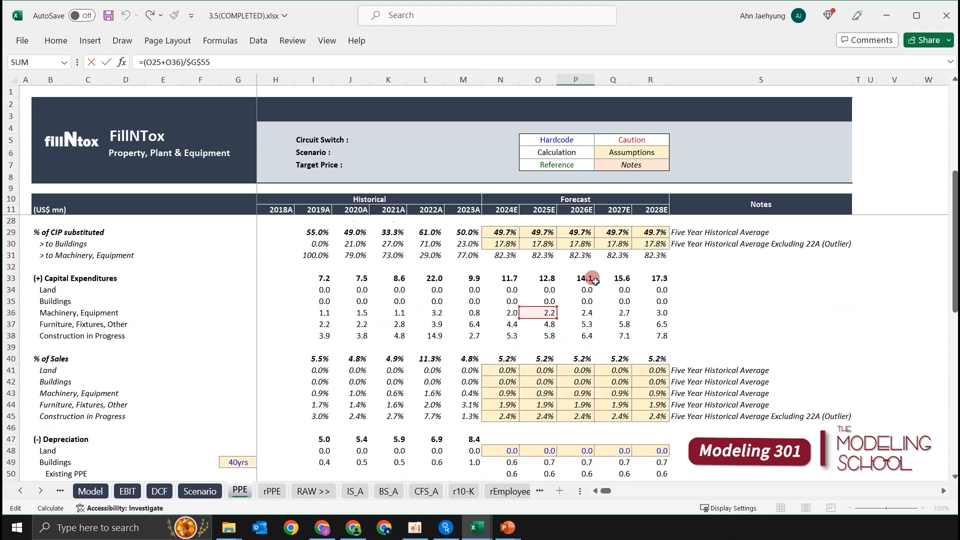
scroll(595, 289, "down", 3)
scroll(569, 402, "up", 2)
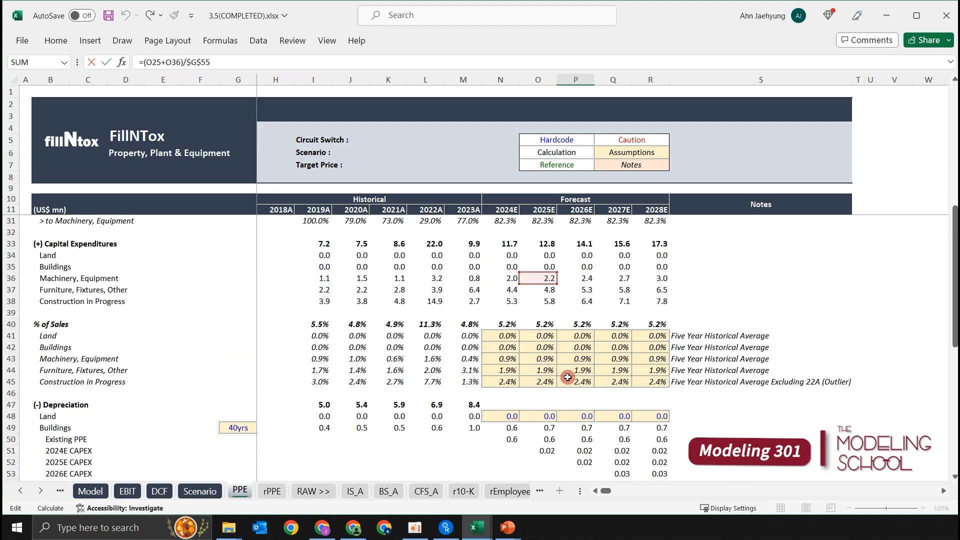
scroll(537, 246, "up", 1)
scroll(557, 290, "down", 5)
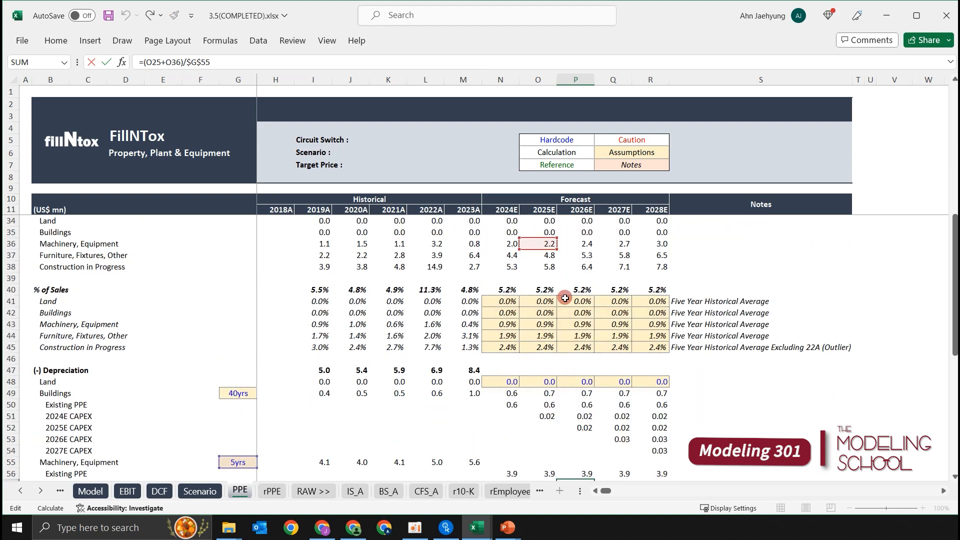
key("Tab")
key("F2")
scroll(585, 315, "up", 3)
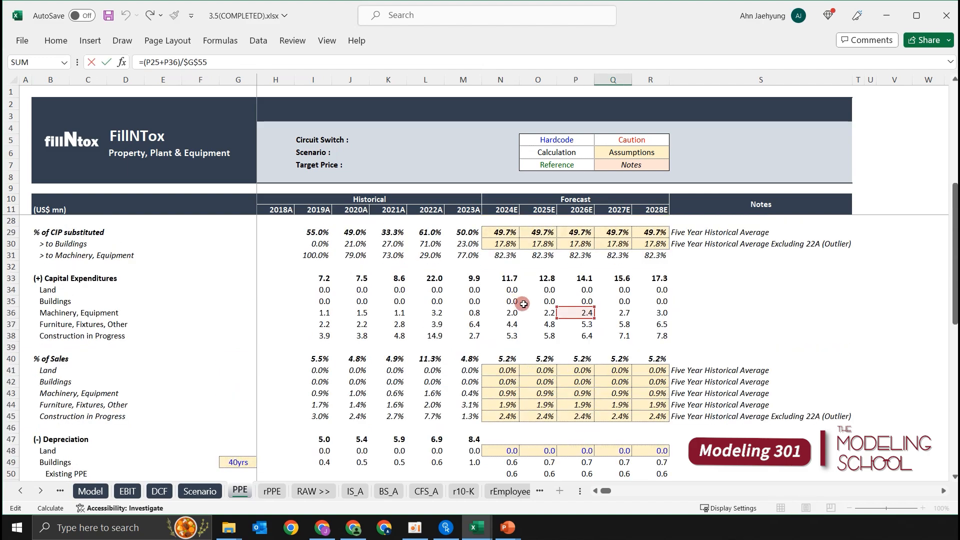
scroll(600, 323, "down", 1)
key("Tab")
key("F2")
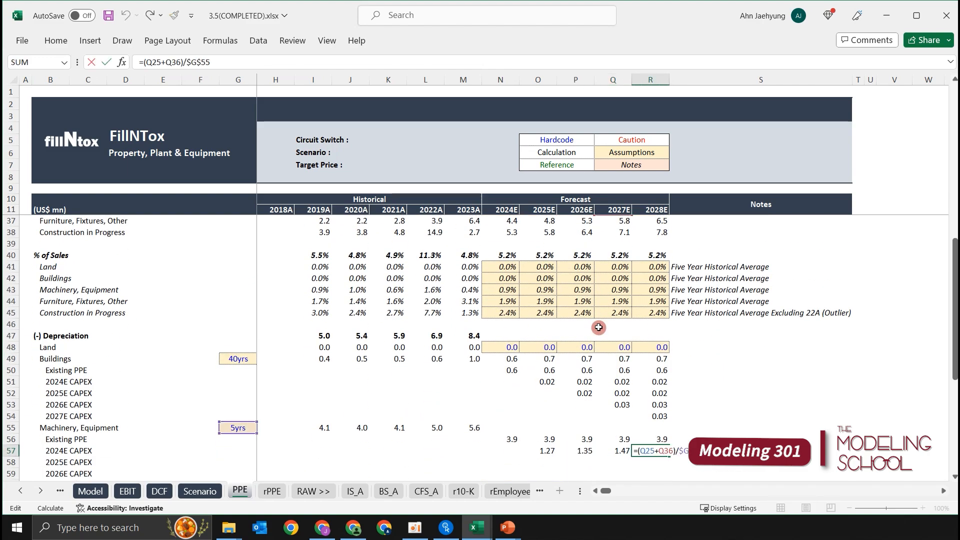
scroll(560, 376, "up", 4)
scroll(560, 377, "down", 3)
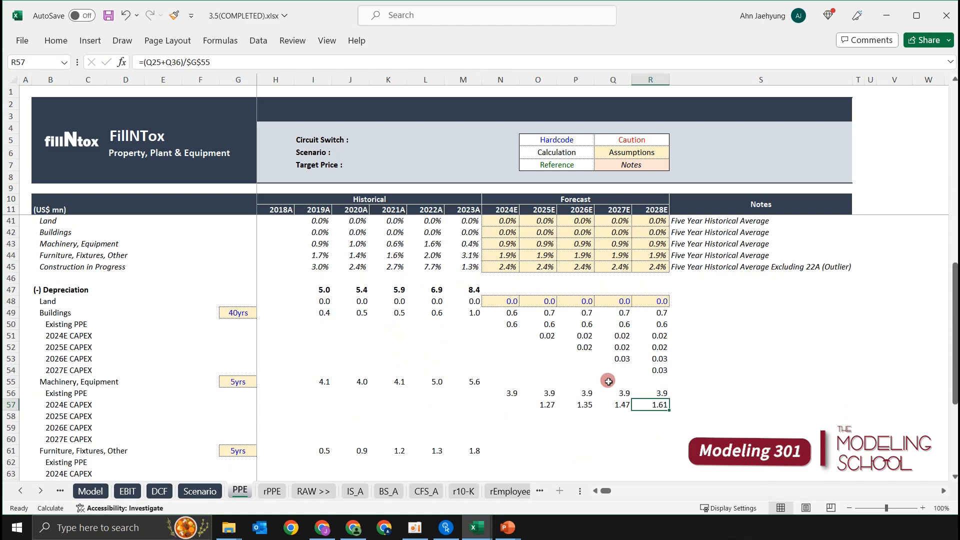
Stagger the copied Machinery, Equipment formulas diagonally, moving 2026E to P58, 2027E to Q59 and 2028E to R60.
key("Left")
key("Left")
key("shift+Right")
key("shift+Right")
key("ctrl+x")
key("Down")
key("ctrl+v")
key("Right")
key("shift+Right")
key("ctrl+x")
key("Down")
key("ctrl+v")
key("Right")
key("ctrl+x")
key("Down")
key("ctrl+v")
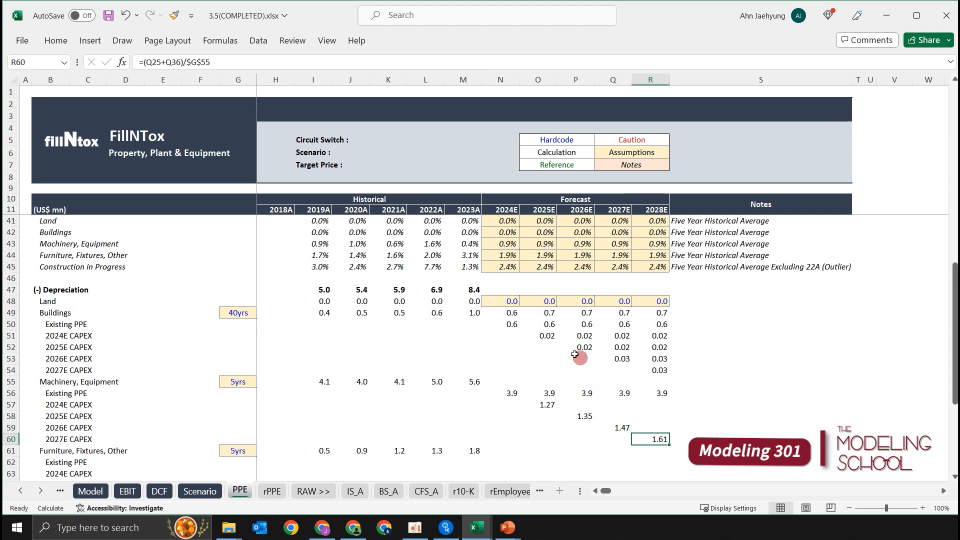
Undo the three row moves of the Machinery, Equipment CAPEX depreciation formulas.
key("ctrl+z")
key("ctrl+z")
key("ctrl+z")
Move the Machinery, Equipment formulas in P57:R57 down one row to the 2025E CAPEX row, P58:R58.
key("Up")
key("ctrl+shift+Right")
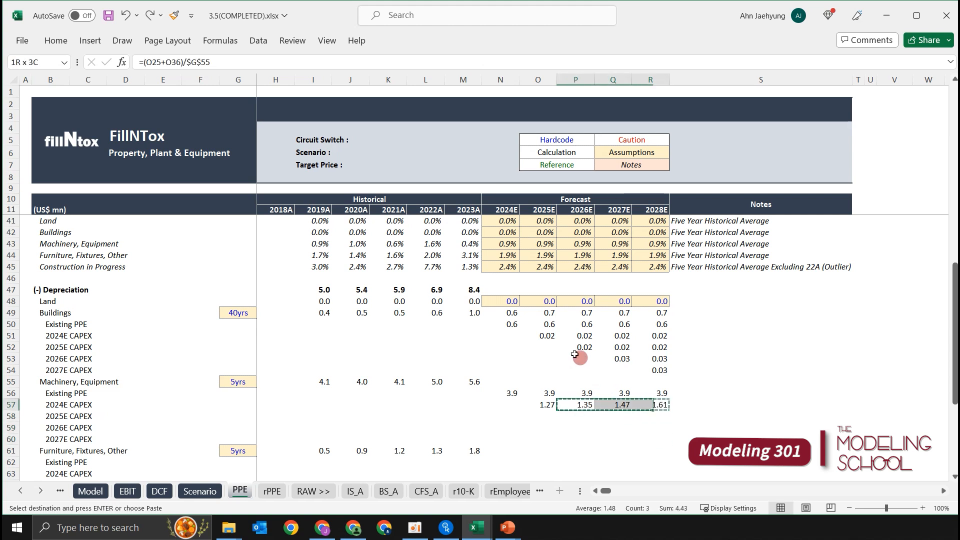
scroll(576, 356, "down", 1)
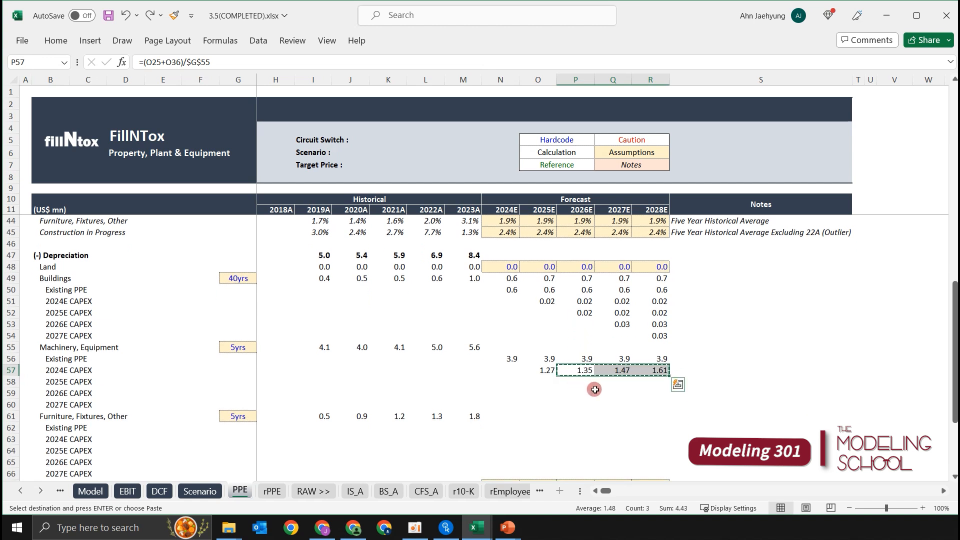
key("Down")
key("ctrl+v")
Move Q58:R58 down to the 2026E CAPEX row and the resulting R59 formula down to the 2027E CAPEX row in R60.
key("Right")
key("ctrl+shift+Right")
key("ctrl+x")
key("Down")
key("ctrl+v")
key("Right")
key("ctrl+x")
key("Down")
key("ctrl+v")
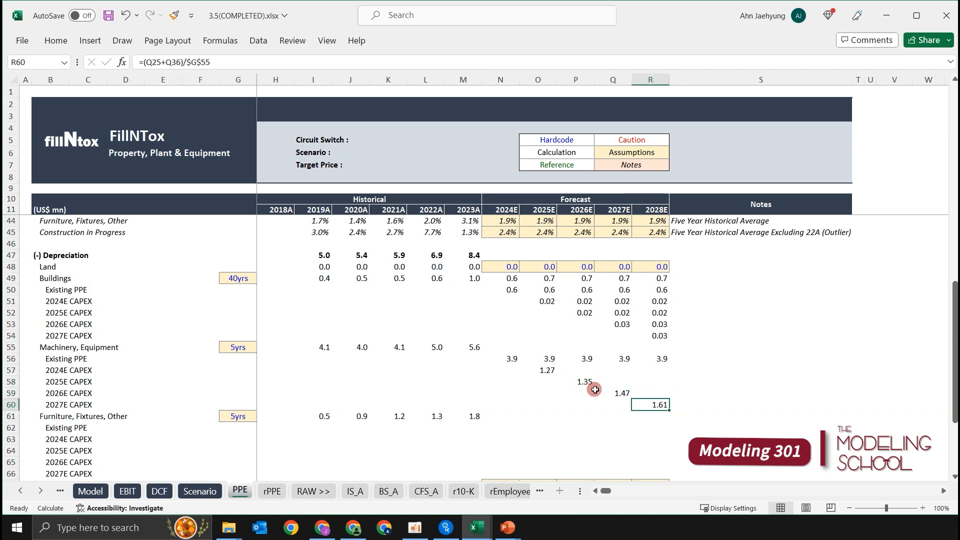
Link P57 to the prior year with =O57 and copy it across to R57 for the Machinery, Equipment 2024E CAPEX row.
key("Up")
key("Up")
key("Up")
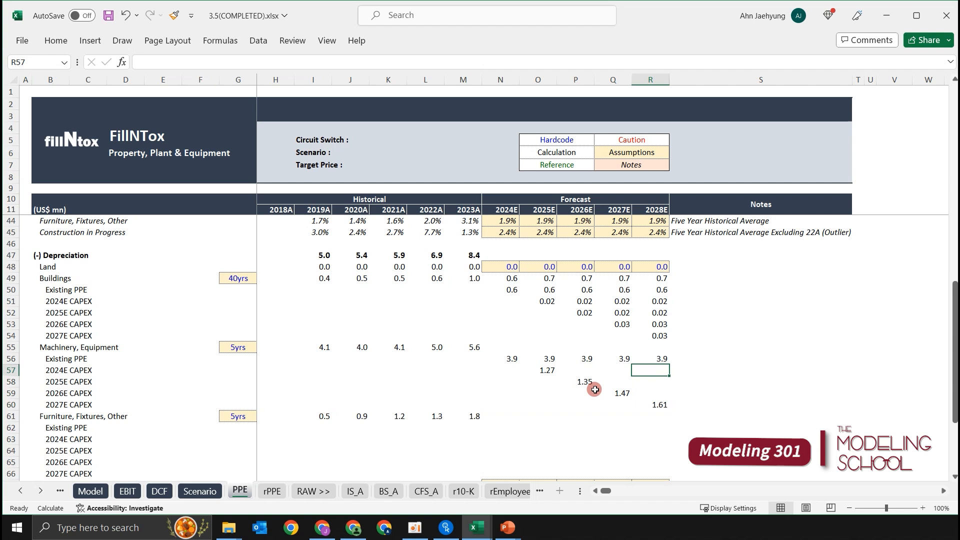
key("Left")
key("Left")
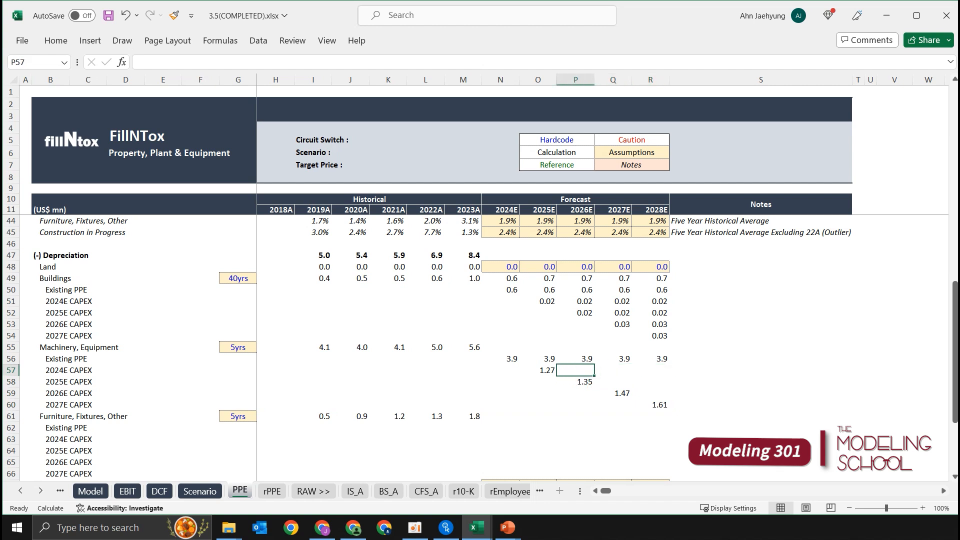
type("=")
key("Left")
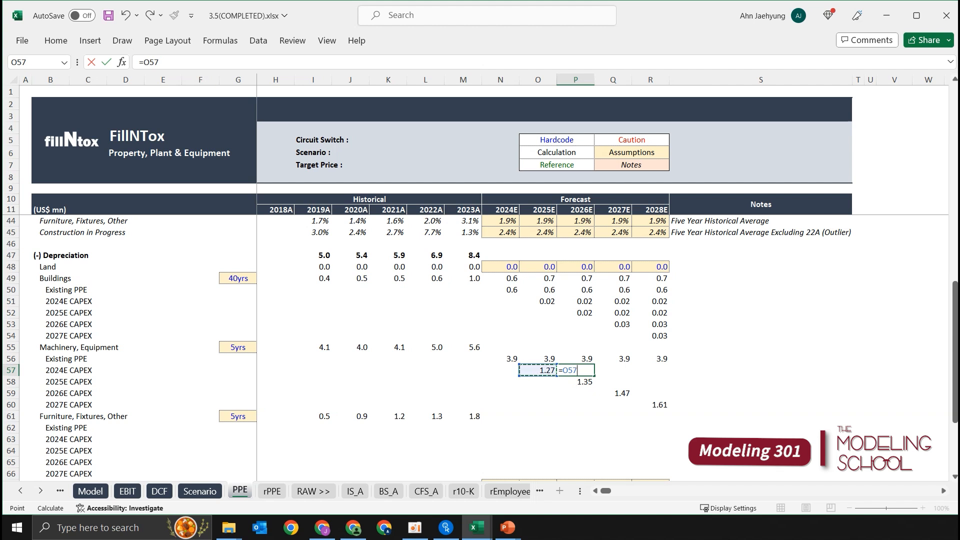
key("Return")
key("Up")
key("shift+Right")
key("shift+Right")
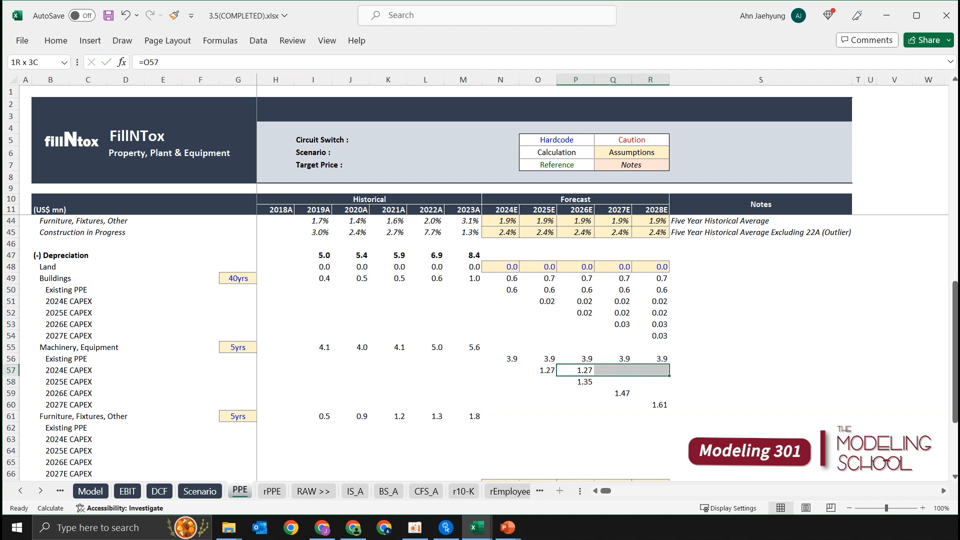
key("ctrl+r")
Link Q58 to the prior-year cell P58 and copy it to R58 for the Machinery, Equipment 2025E CAPEX row.
key("Down")
key("Right")
type("=+")
key("Left")
key("Return")
key("Up")
key("shift+Right")
key("ctrl+r")
Link R59 to the prior-year cell Q59 for the Machinery, Equipment 2026E CAPEX row.
key("Down")
key("Right")
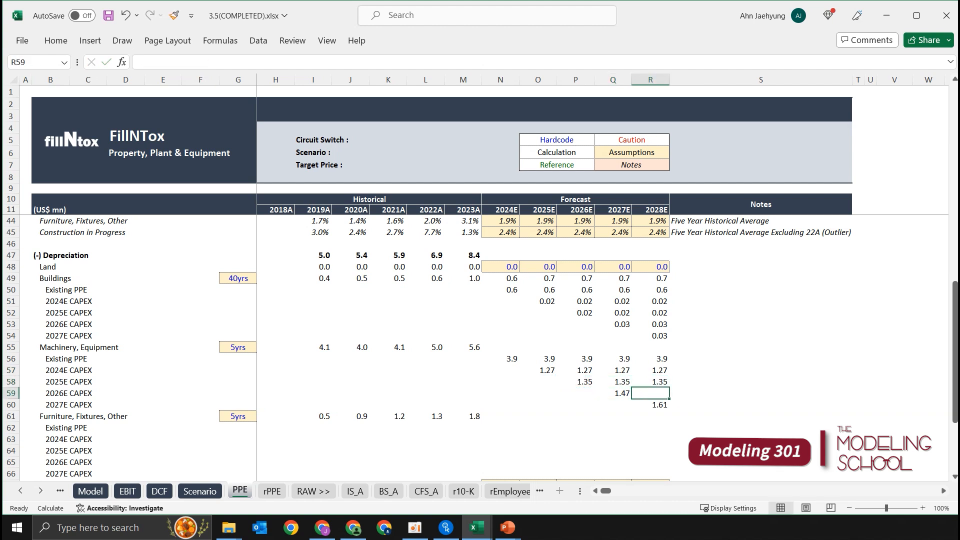
type("+")
key("Left")
key("Return")
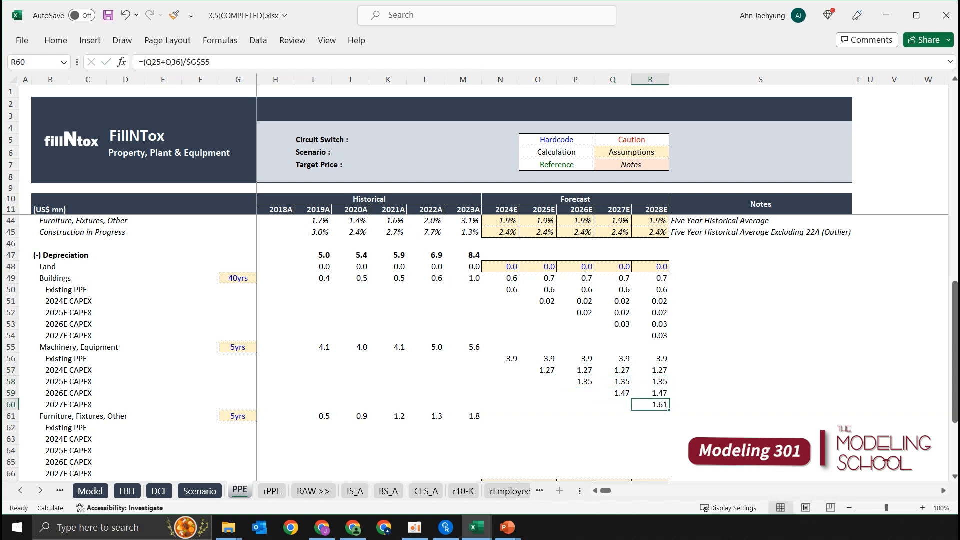
Total the 2024E Machinery, Equipment depreciation in N55 with the formula +SUM(N56:N60).
left_click_drag(550, 280, 647, 316)
left_click(575, 370)
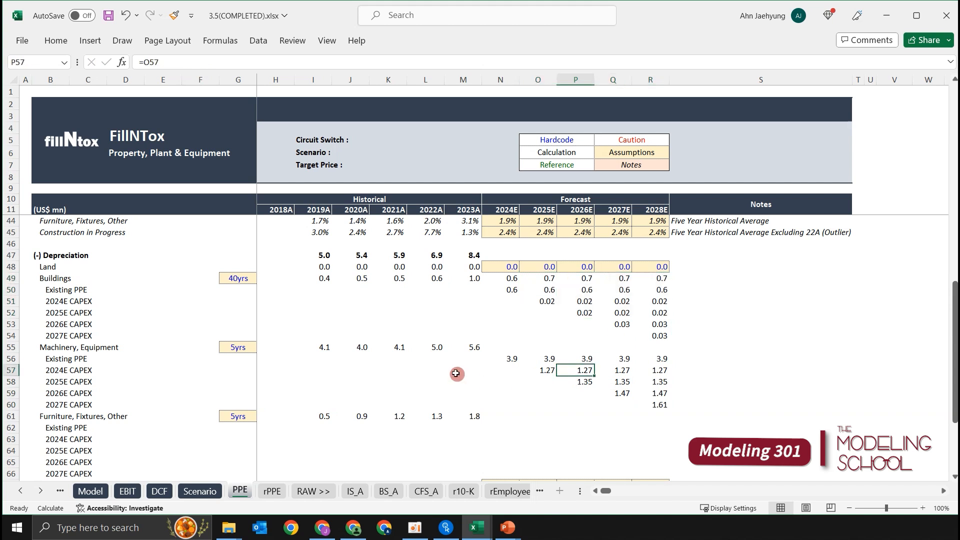
left_click(455, 371)
key("Right")
key("Right")
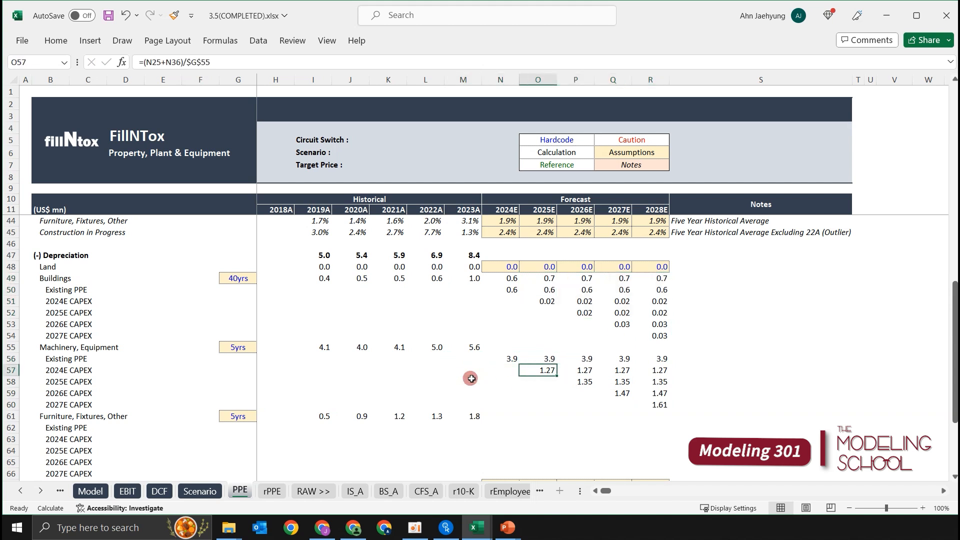
key("Up")
key("Up")
key("Left")
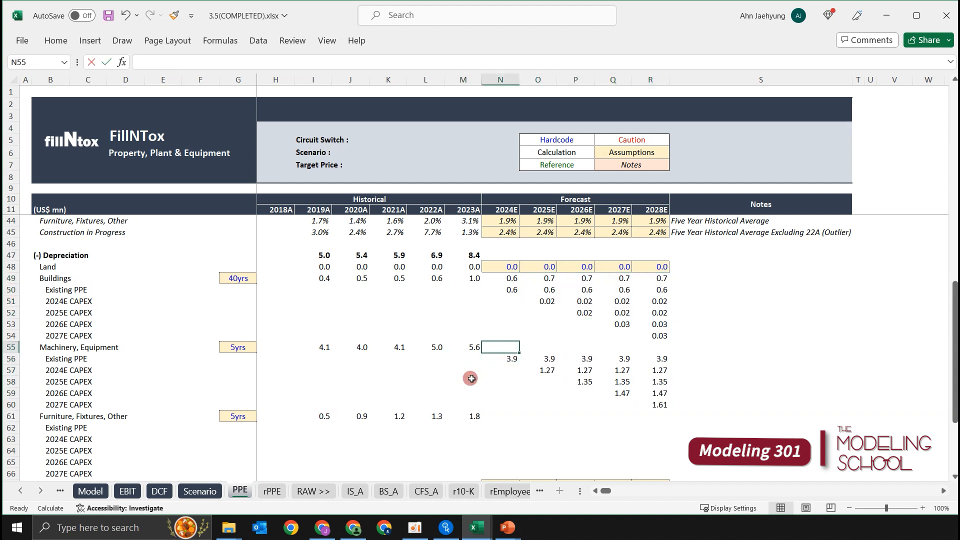
type("+sum")
key("Tab")
key("Down")
key("shift+Down")
key("shift+Down")
key("shift+Down")
key("shift+Down")
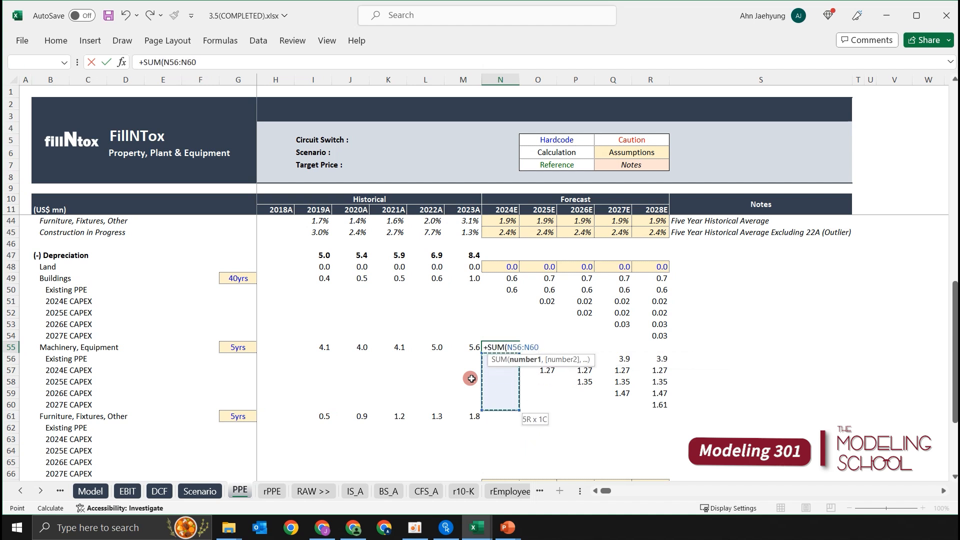
key("ctrl+Return")
Copy the Machinery, Equipment depreciation total from N55 across to 2028E in N55:R55.
key("shift+Right")
key("shift+Right")
key("shift+Right")
key("shift+Right")
key("ctrl+r")
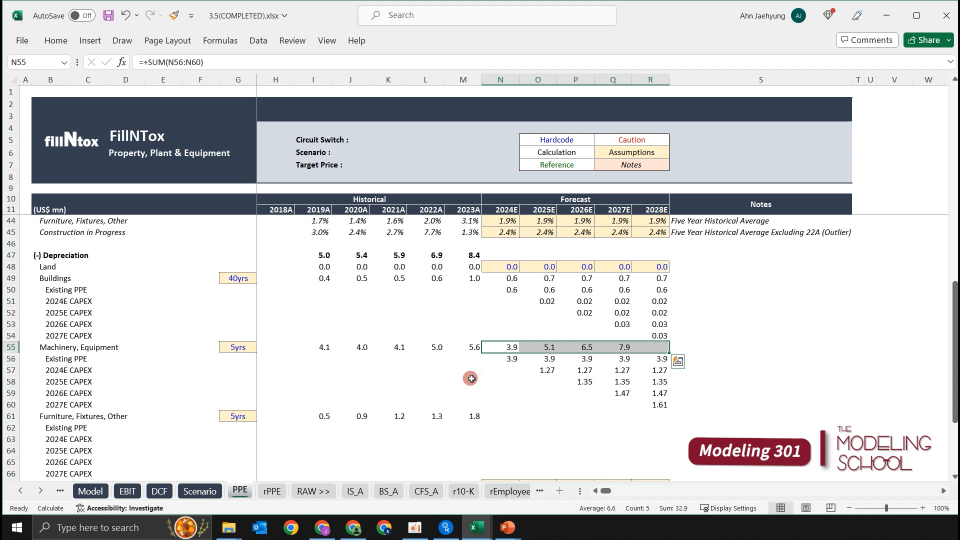
key("Left")
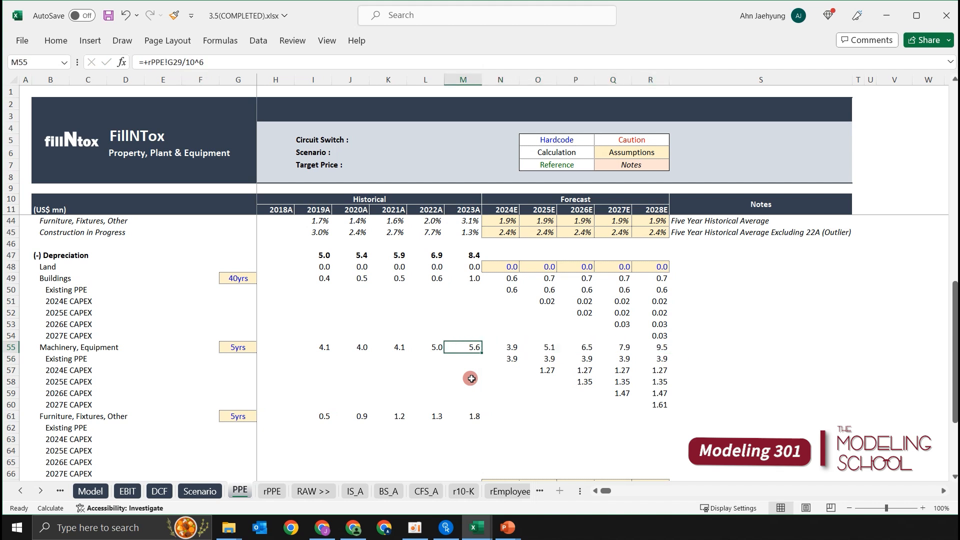
key("shift+space")
key("Down")
key("Down")
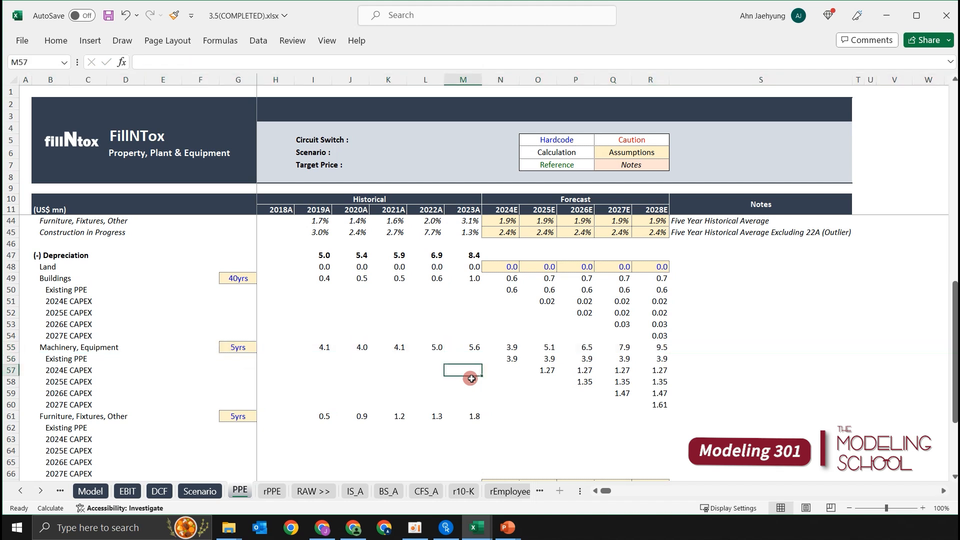
Begin the Furniture, Fixtures, Other existing PPE depreciation formula in N62 with its 2024E beginning PPE as the absolute reference $N$19.
scroll(480, 380, "down", 1)
left_click(502, 395)
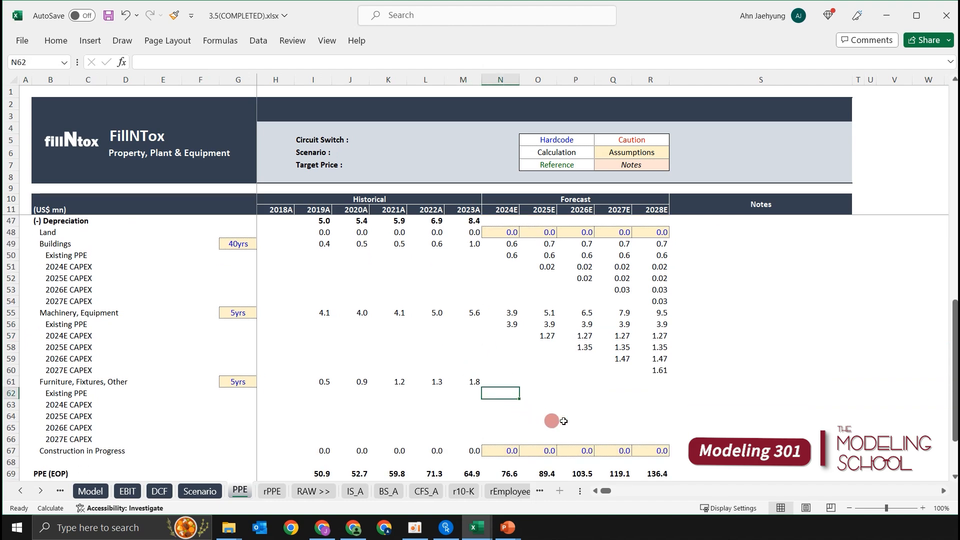
scroll(616, 367, "up", 1)
scroll(749, 408, "down", 1)
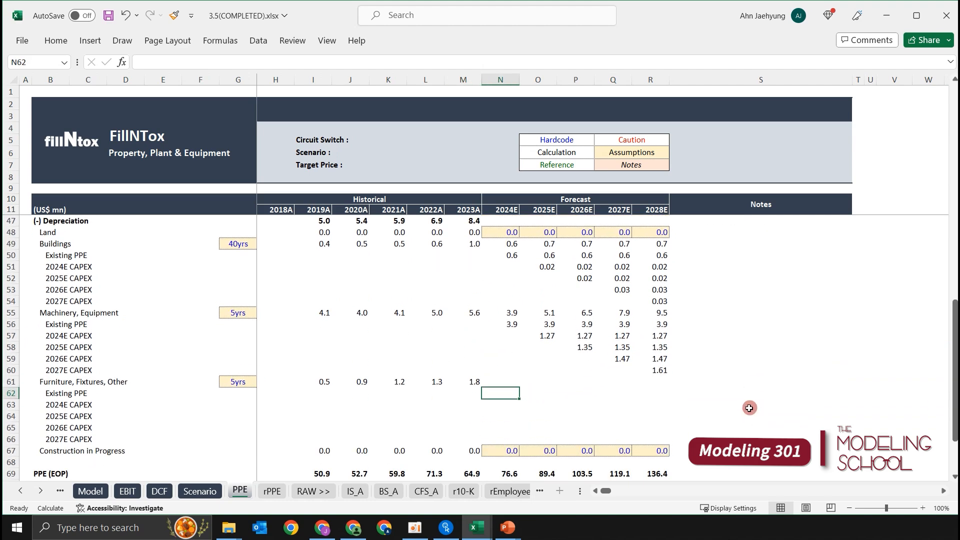
type("=")
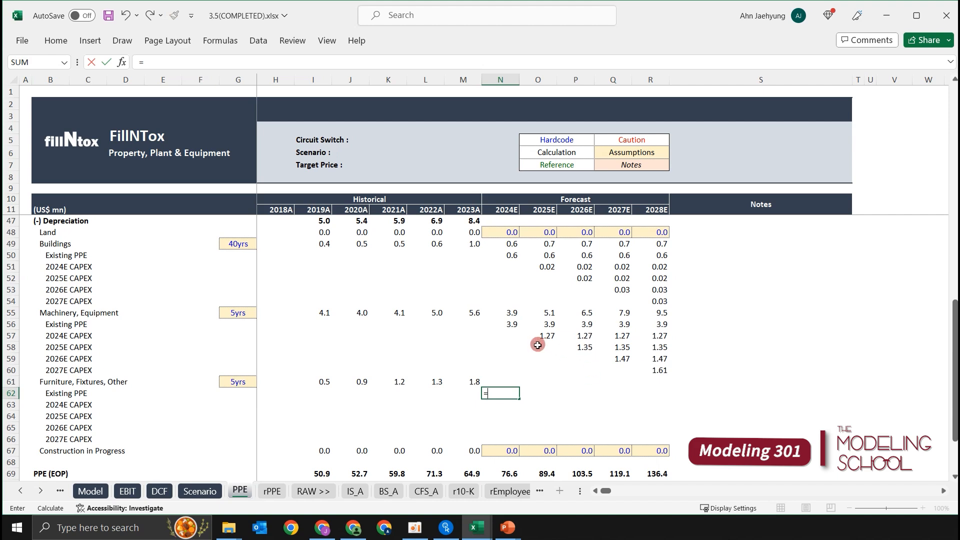
scroll(529, 345, "up", 10)
scroll(512, 340, "up", 2)
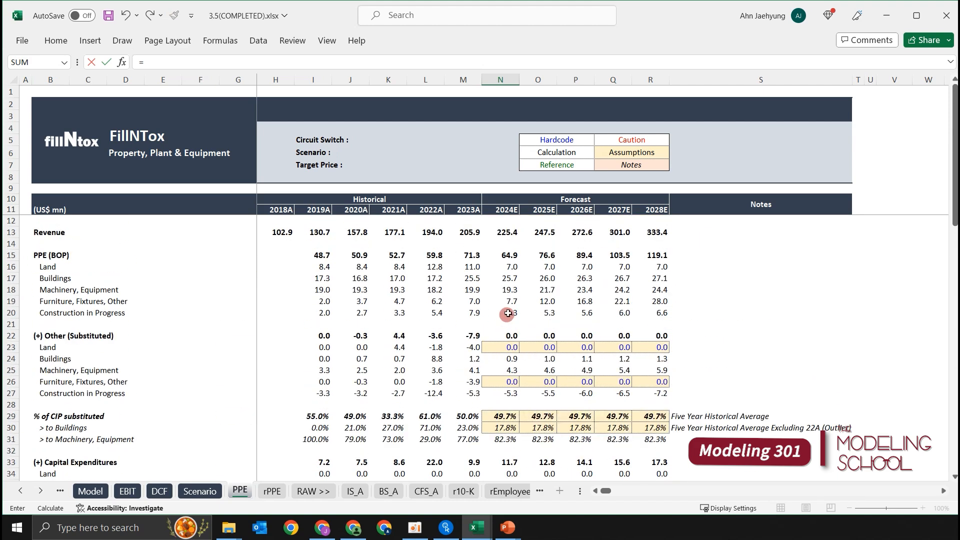
left_click(515, 301)
scroll(550, 325, "down", 3)
scroll(573, 338, "down", 7)
key("F4")
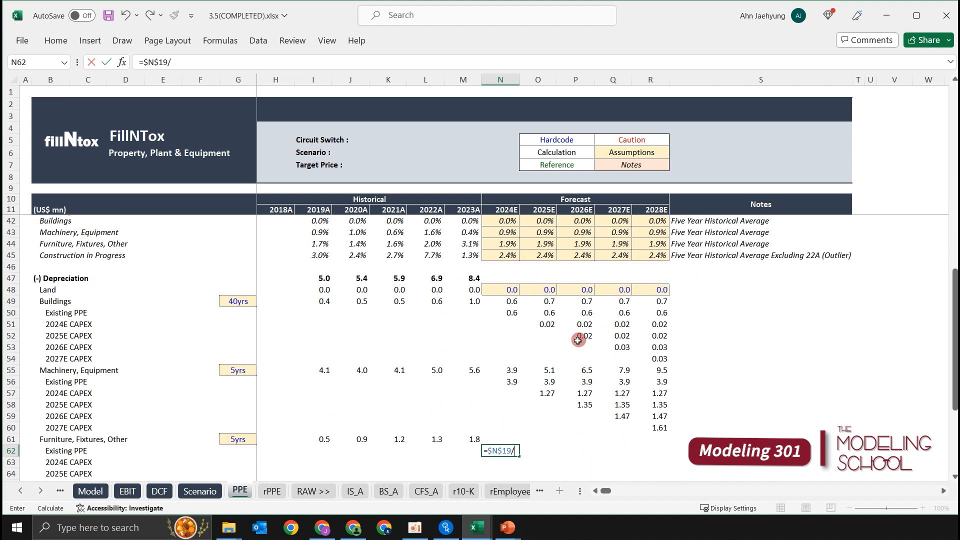
Divide by the Furniture, Fixtures, Other useful life as an absolute reference, completing N62 as =$N$19/$G$61.
type("/")
key("Left")
key("Left")
key("Left")
key("Left")
key("Left")
key("Left")
key("Left")
key("Up")
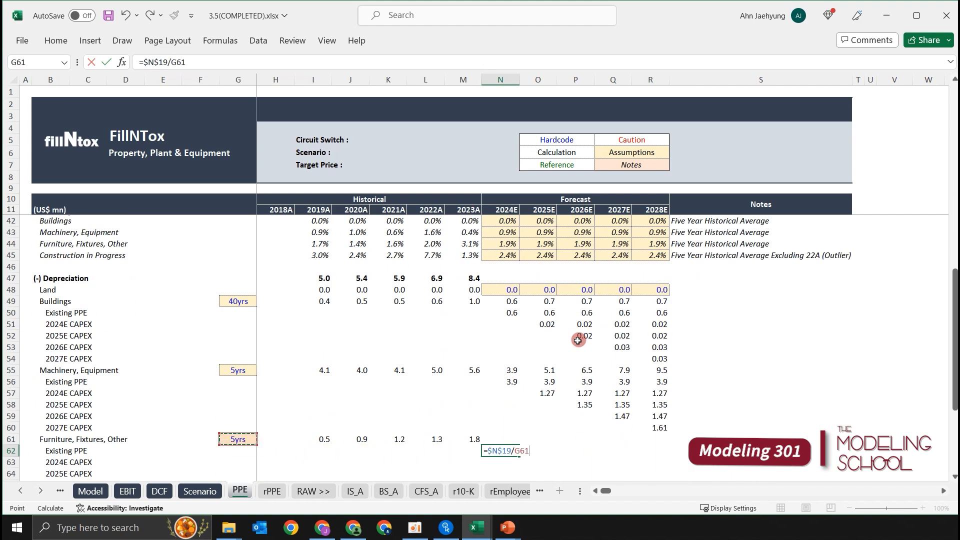
scroll(580, 345, "down", 2)
key("F4")
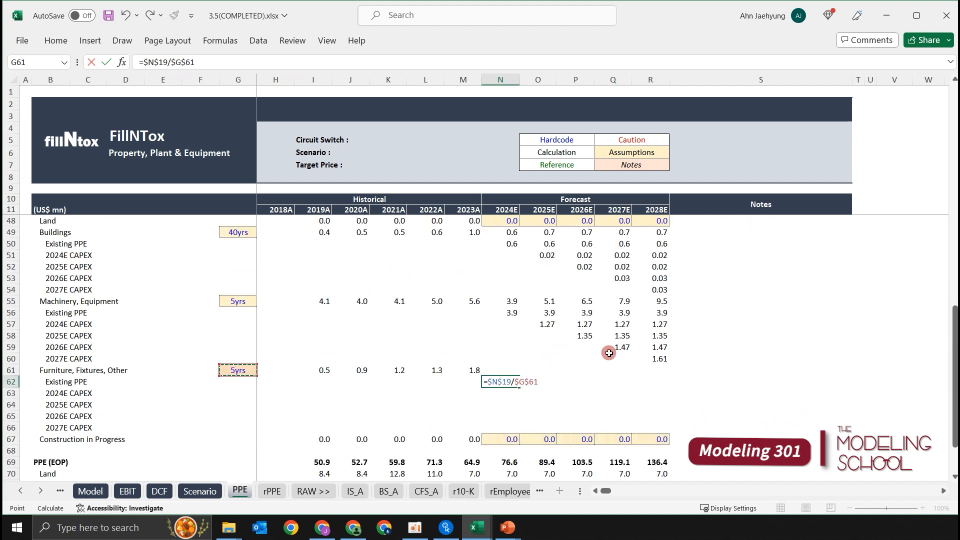
key("Return")
Copy the Furniture, Fixtures, Other existing PPE depreciation from 2024E across to 2028E in N62:R62.
key("Up")
key("shift+Right")
key("shift+Right")
key("shift+Right")
key("shift+Right")
key("ctrl+r")
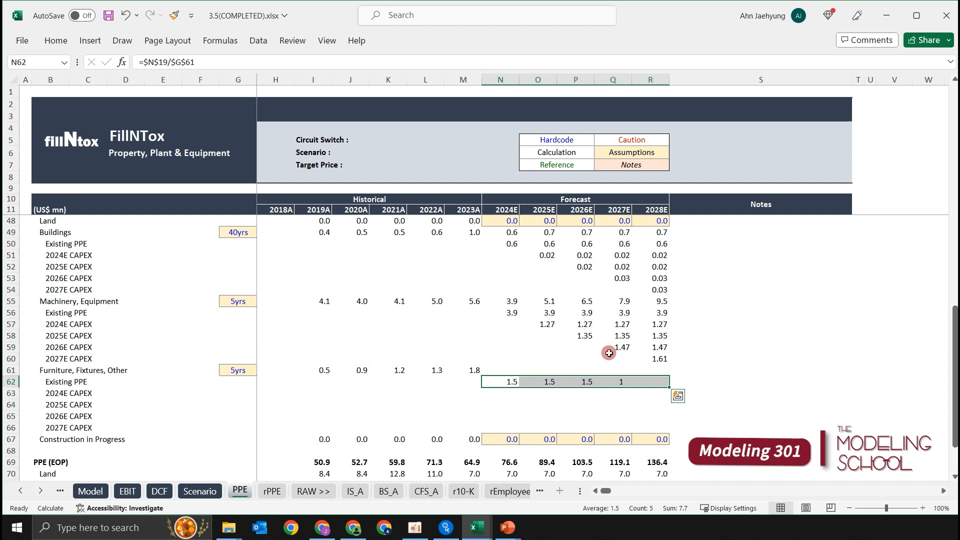
key("Down")
key("Right")
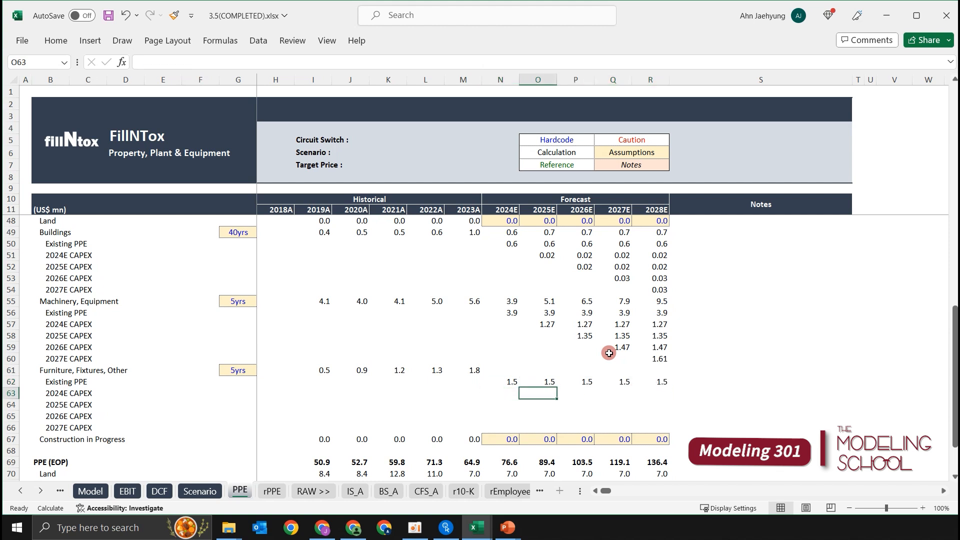
Begin the 2024E CAPEX depreciation formula in O63 by adding the 2024E Furniture, Fixtures, Other substitution N26 and capital expenditure N37.
type("+(")
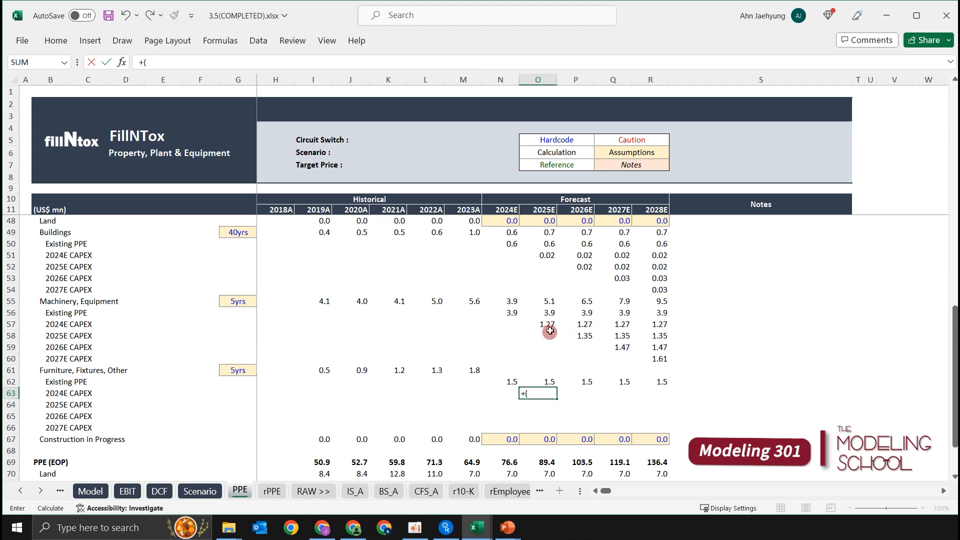
scroll(515, 345, "up", 6)
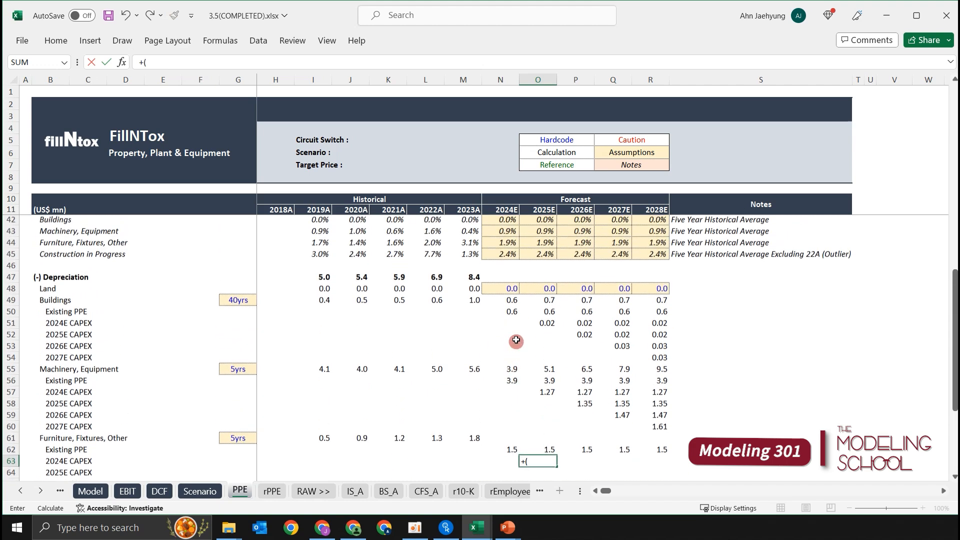
scroll(507, 299, "up", 3)
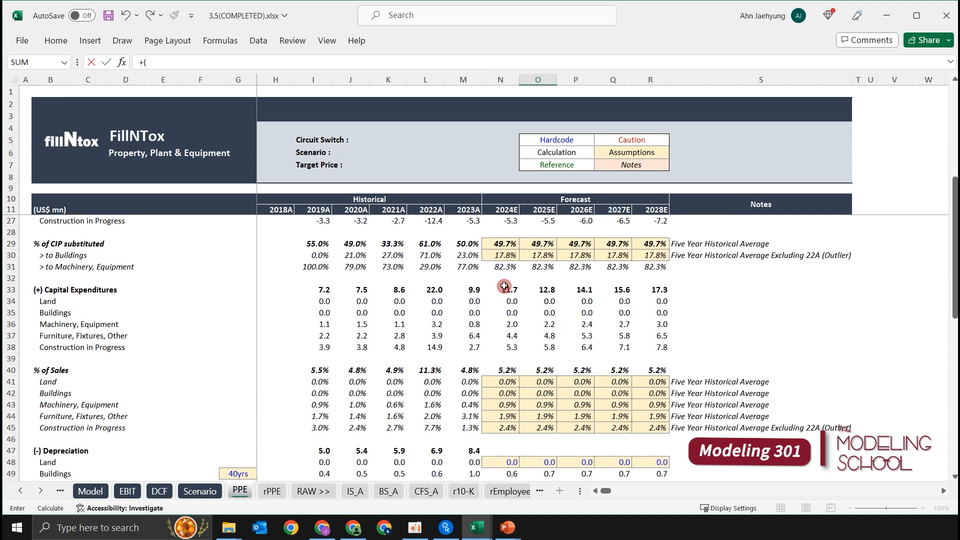
scroll(513, 295, "up", 3)
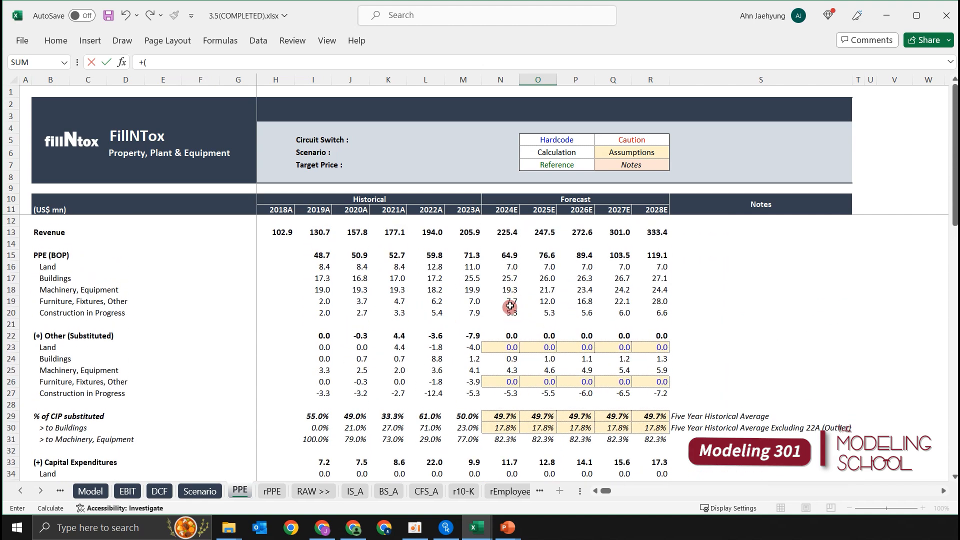
scroll(511, 349, "down", 1)
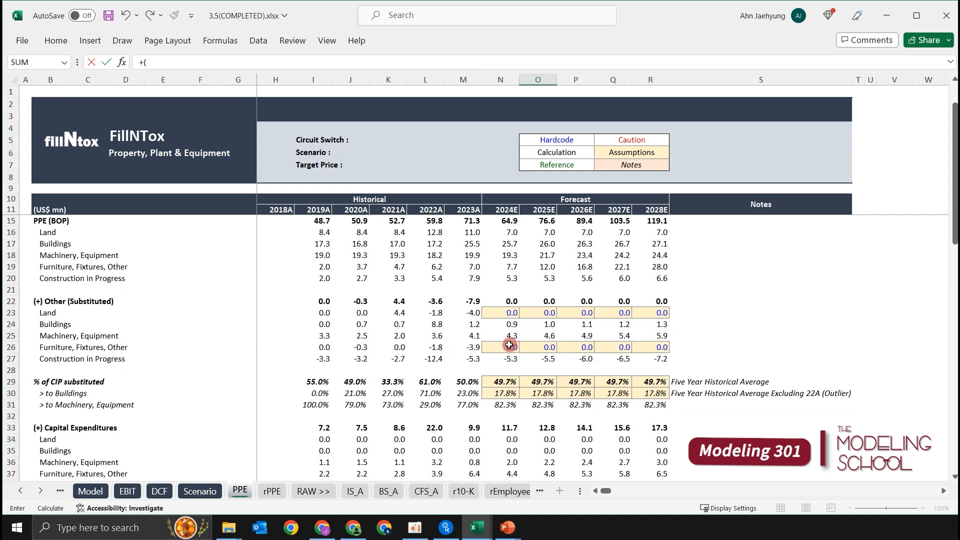
left_click(507, 346)
scroll(509, 345, "down", 1)
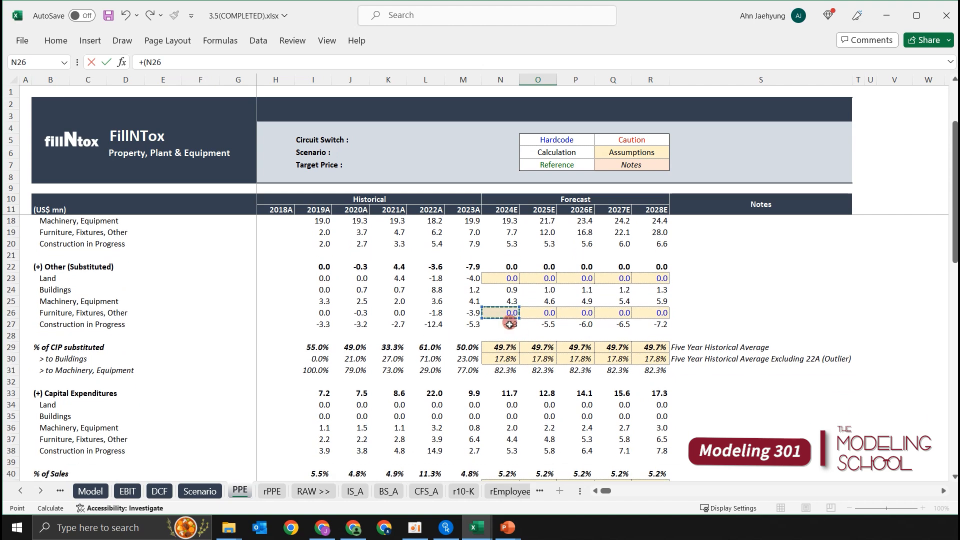
scroll(513, 324, "down", 1)
type("+")
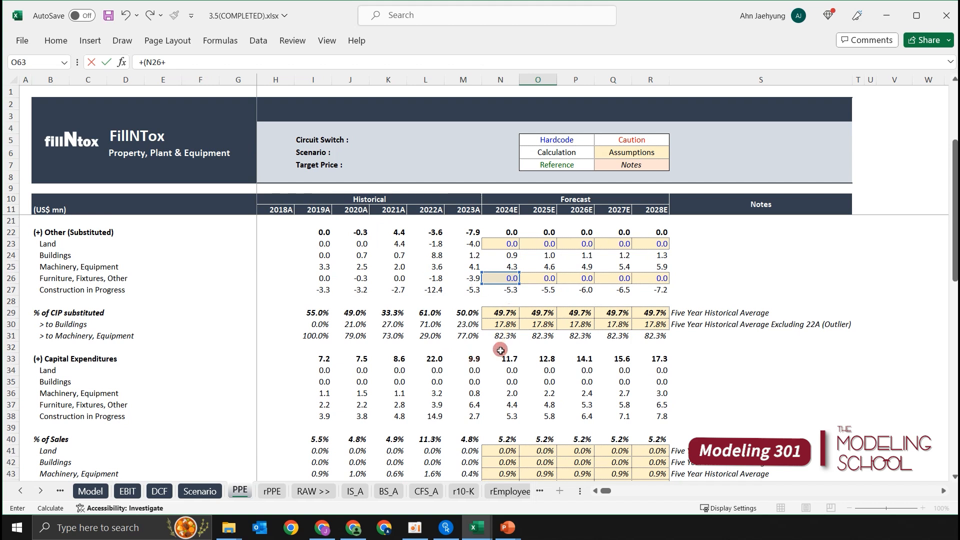
left_click(513, 406)
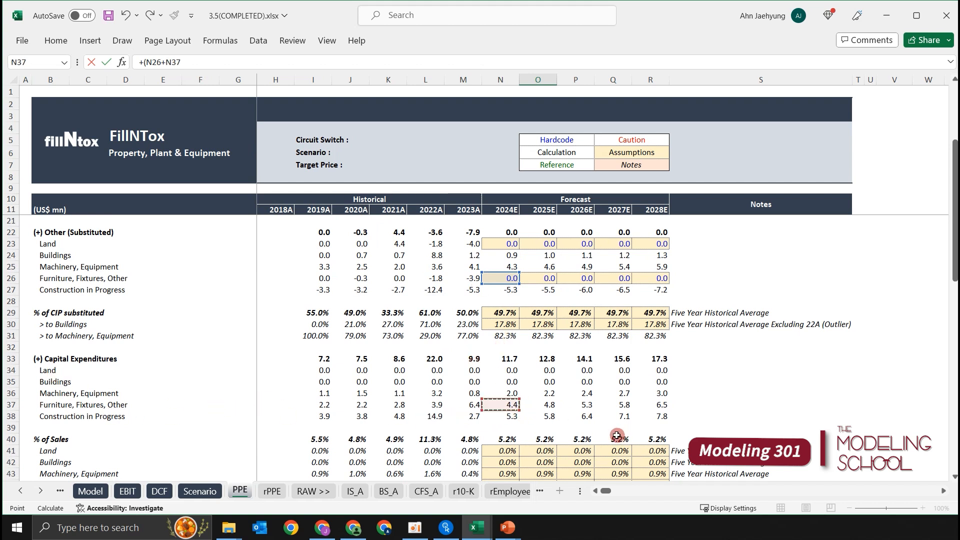
Divide by the Furniture, Fixtures, Other useful life as an absolute reference, completing O63 as +(N26+N37)/$G$61.
type(")/")
key("Left")
key("Left")
key("Left")
key("Left")
key("Left")
key("Left")
key("Left")
key("Up")
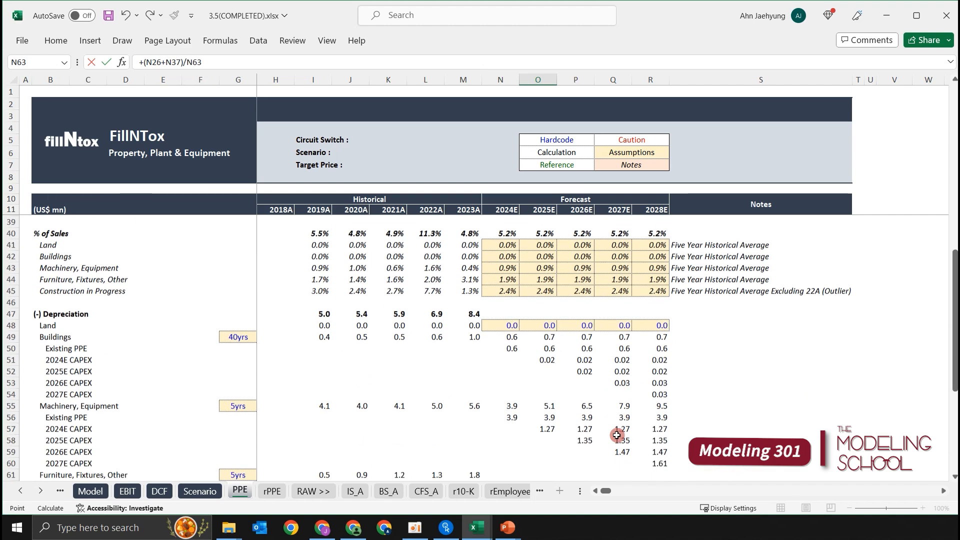
key("Up")
key("Left")
key("F4")
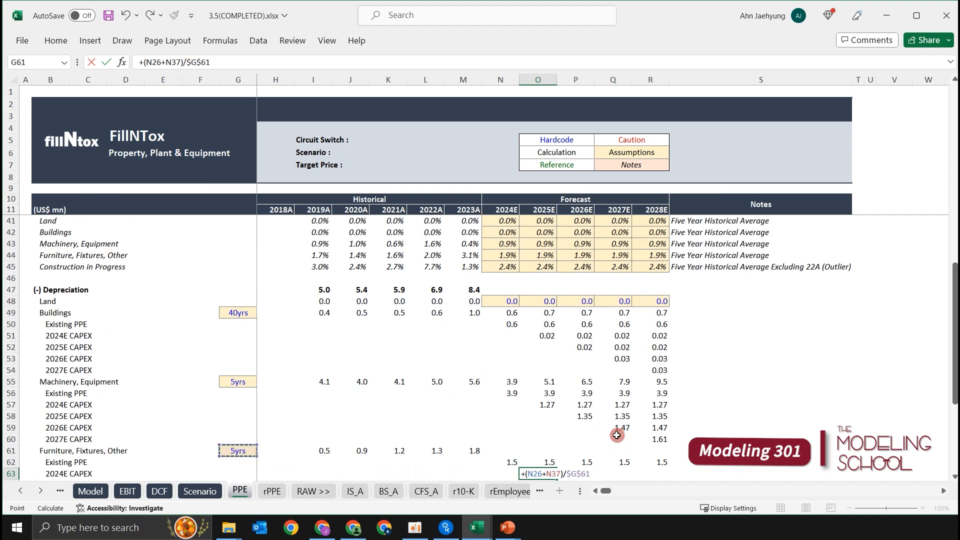
key("ctrl+Return")
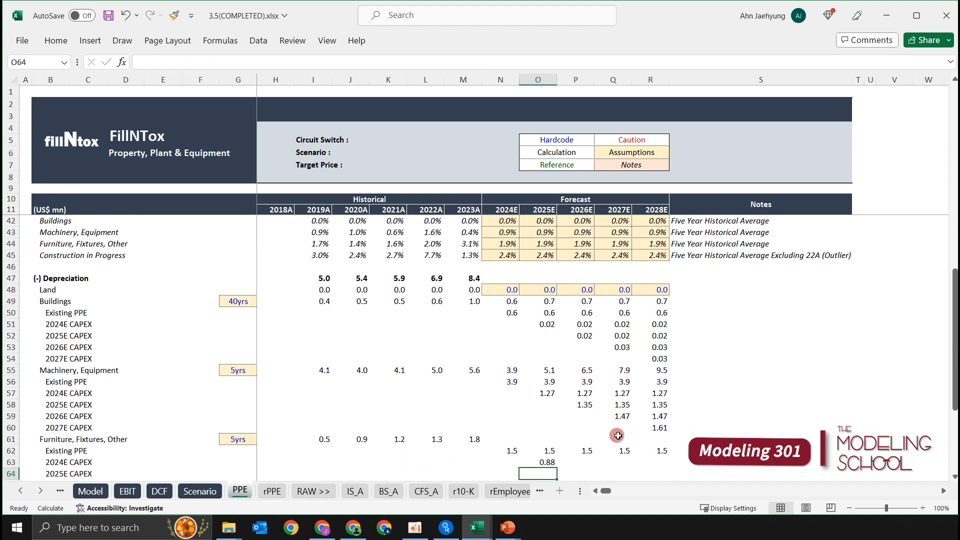
Fill the O63 formula across to 2028E, and move the 2026E–2028E results from P63:R63 down to the 2025E CAPEX row.
scroll(617, 420, "down", 3)
left_click_drag(557, 364, 656, 364)
key("Right")
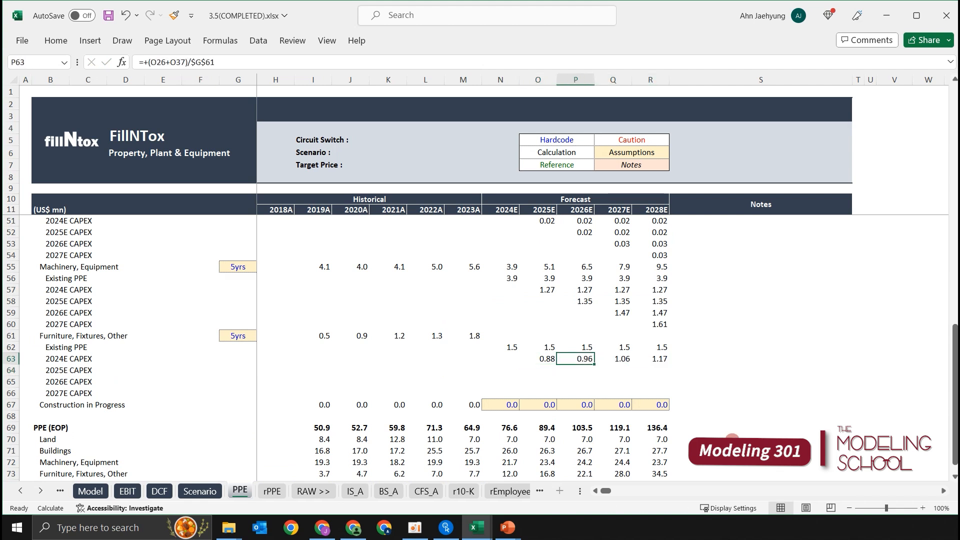
key("ctrl+shift+Right")
key("ctrl+x")
key("Down")
key("ctrl+v")
Stagger the remaining formulas diagonally, moving the 2027E one to Q65 in the 2026E CAPEX row and the 2028E one to R66 in 2027E CAPEX.
key("Right")
key("shift+Right")
key("ctrl+c")
key("Down")
key("ctrl+v")
key("Right")
key("ctrl+x")
key("Down")
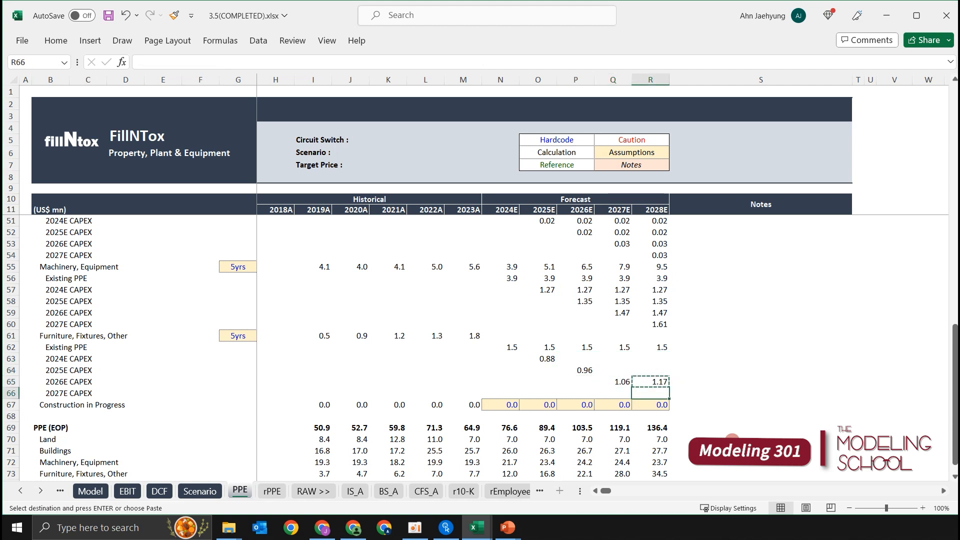
key("ctrl+v")
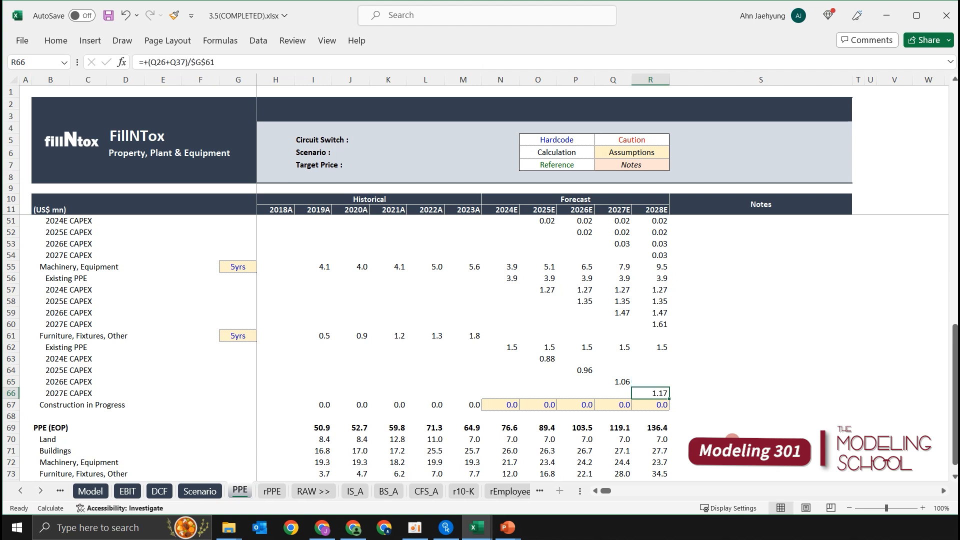
Carry the 2024E CAPEX depreciation forward by linking P63 to O63 and filling it across to 2028E in R63.
key("Up")
key("Up")
key("Up")
key("Left")
key("Left")
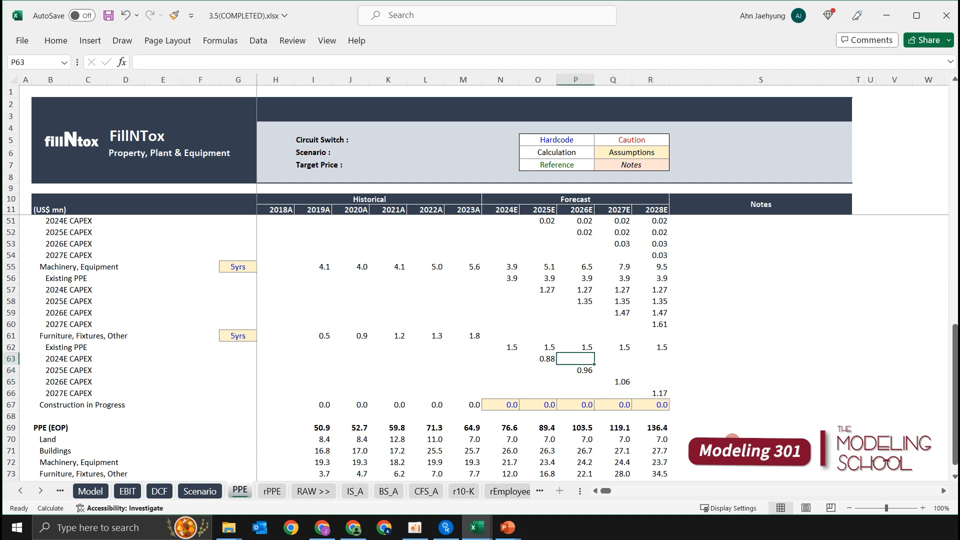
type("+")
key("Left")
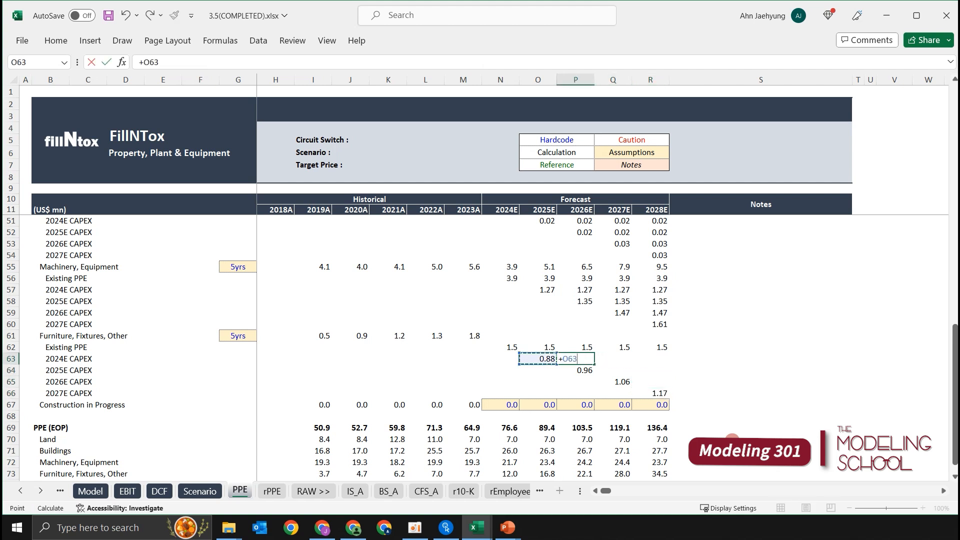
key("ctrl+Return")
key("shift+Right")
key("shift+Right")
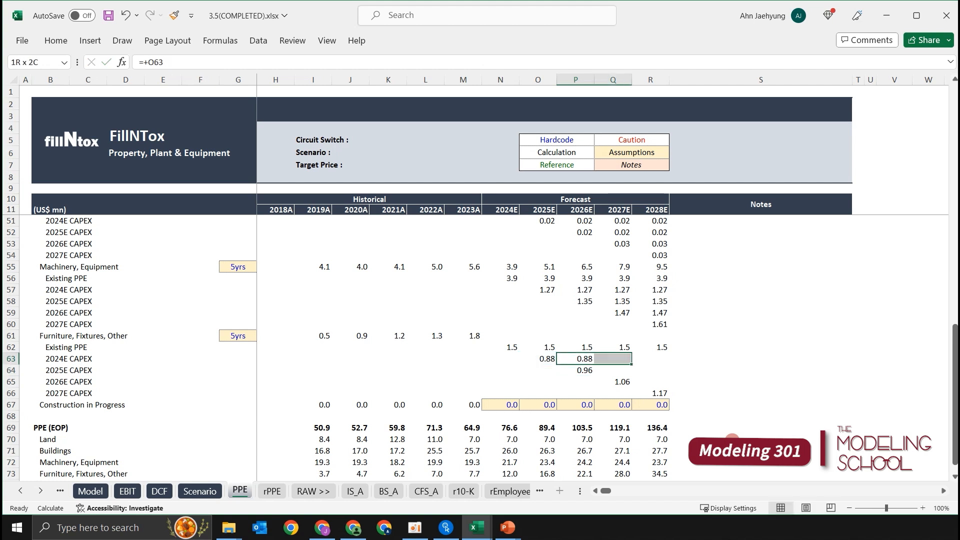
key("ctrl+r")
Carry the 2025E CAPEX depreciation forward by linking Q64 to P64 and filling it across to R64.
key("Down")
key("Right")
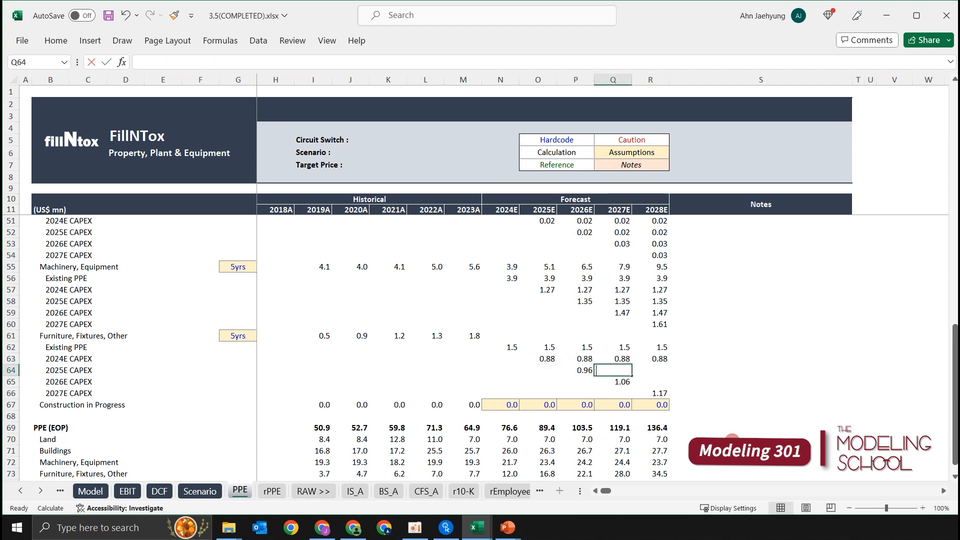
type("+")
key("Left")
key("ctrl+Return")
key("shift+Right")
key("ctrl+r")
Link the 2028E depreciation of the 2026E CAPEX in R65 to the prior year in Q65.
key("Down")
key("Right")
type("+")
key("Left")
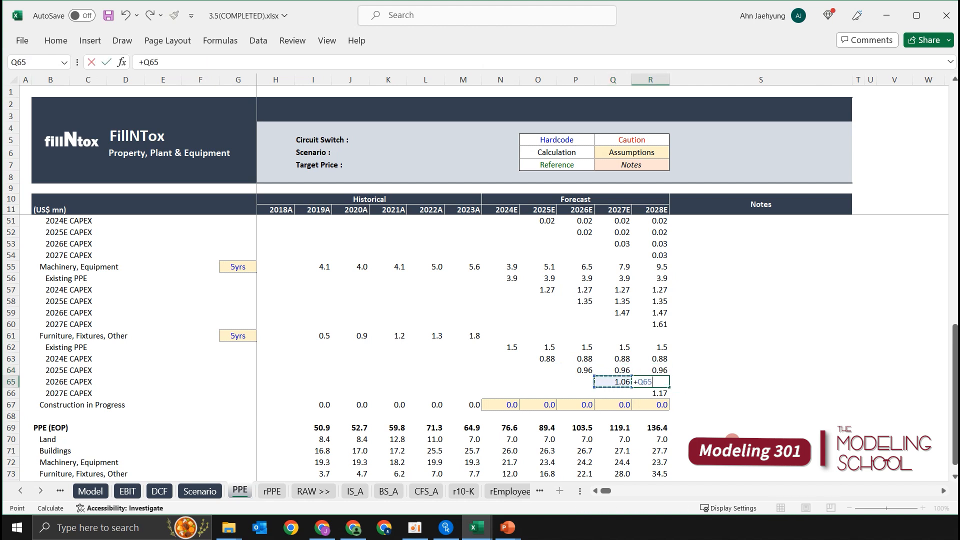
key("Return")
Total the 2024E Furniture, Fixtures, Other depreciation in N61 with a SUM of N62:N66.
key("Up")
key("Up")
key("Up")
key("Down")
key("Down")
key("Down")
key("Down")
key("Up")
key("Up")
key("Up")
key("Up")
key("Up")
key("Left")
key("Left")
key("Up")
key("Left")
key("Left")
type("+sum")
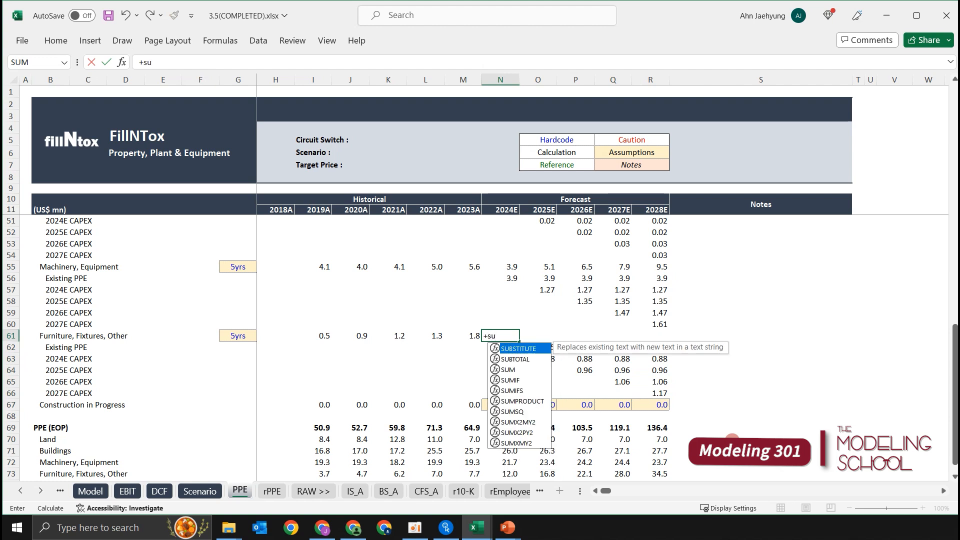
key("Tab")
key("Down")
key("shift+Down")
key("shift+Down")
key("shift+Down")
key("shift+Down")
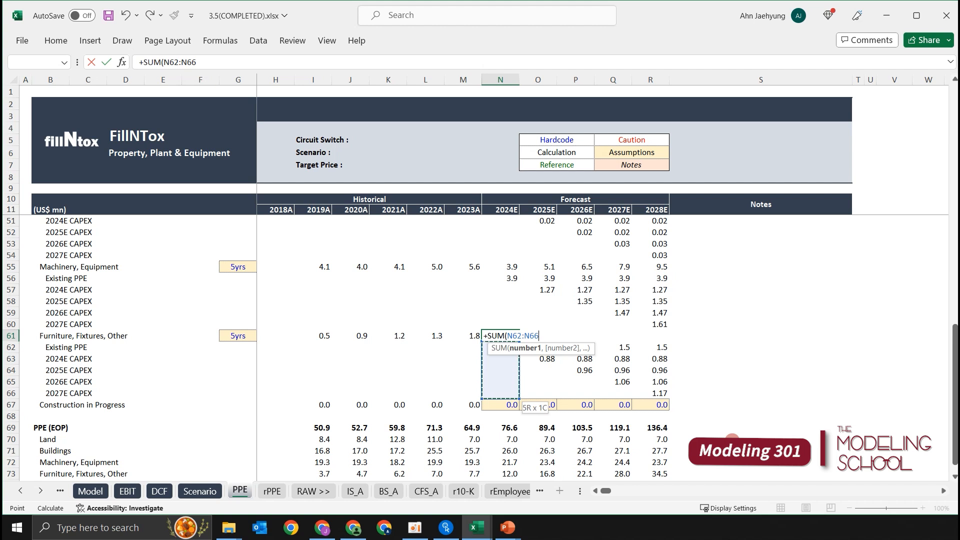
key("Return")
Copy the Furniture, Fixtures, Other depreciation total from N61 across to 2028E in N61:R61.
key("Up")
key("shift+Right")
key("shift+Right")
key("shift+Right")
key("shift+Right")
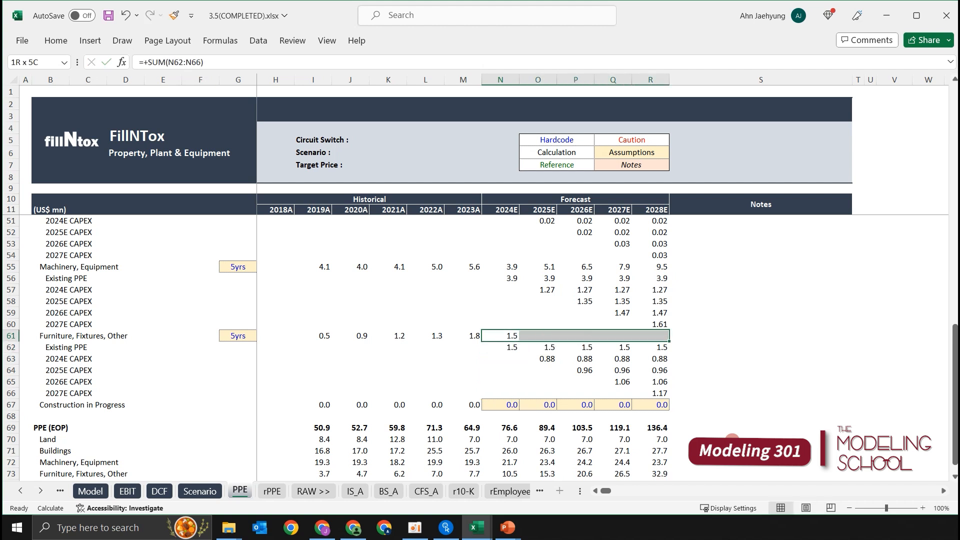
key("ctrl+r")
key("Up")
key("Up")
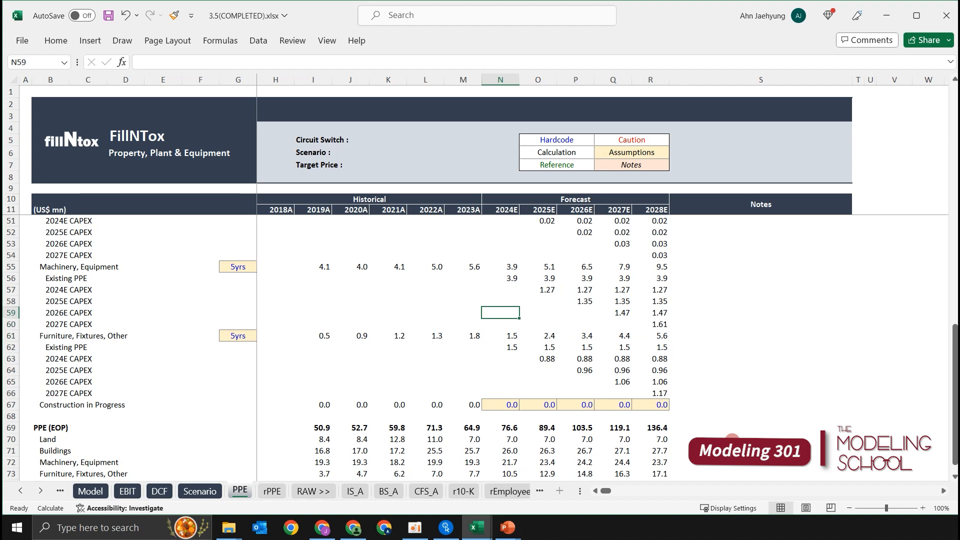
Review the Buildings, Machinery, Equipment and Furniture, Fixtures, Other depreciation schedules, including their existing PPE rows.
scroll(695, 403, "up", 3)
scroll(655, 412, "down", 2)
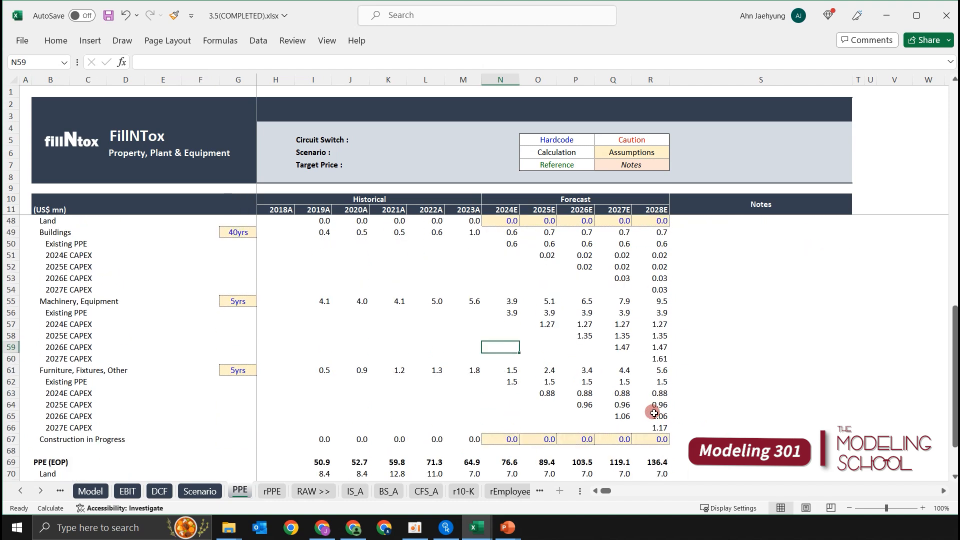
left_click(501, 417)
scroll(500, 417, "up", 2)
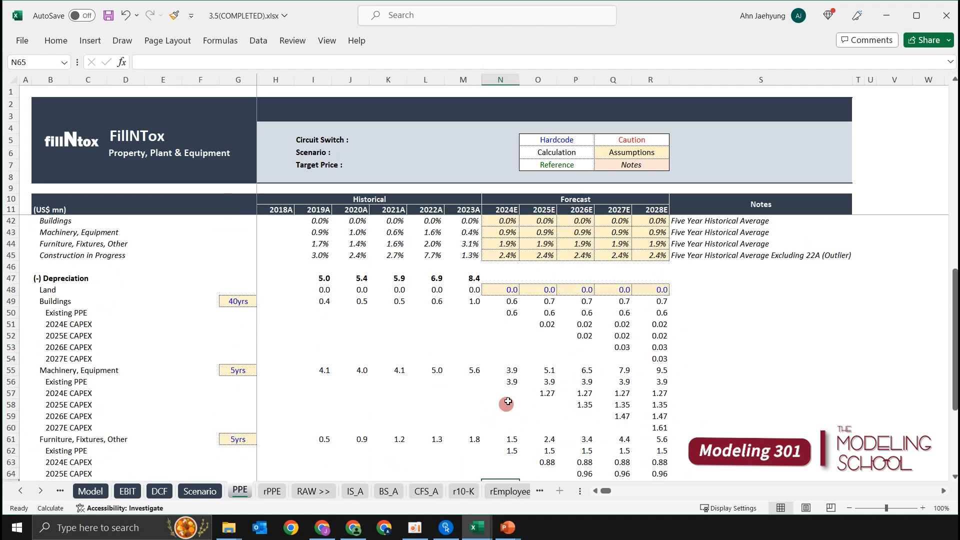
left_click(521, 347)
left_click(492, 345)
left_click(520, 310)
left_click(513, 380)
left_click(514, 424)
left_click(513, 449)
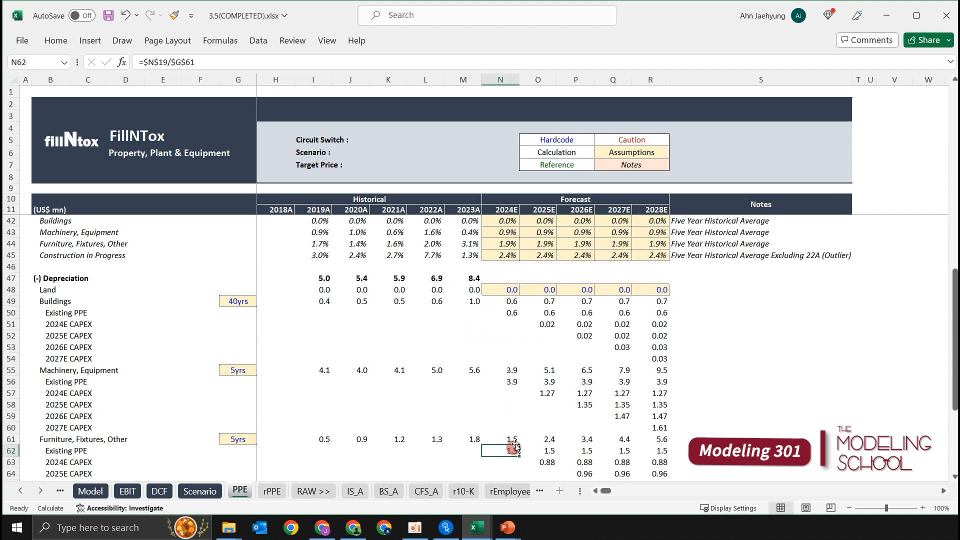
scroll(513, 449, "down", 3)
left_click(512, 414)
left_click(512, 404)
scroll(511, 394, "up", 2)
left_click(514, 387)
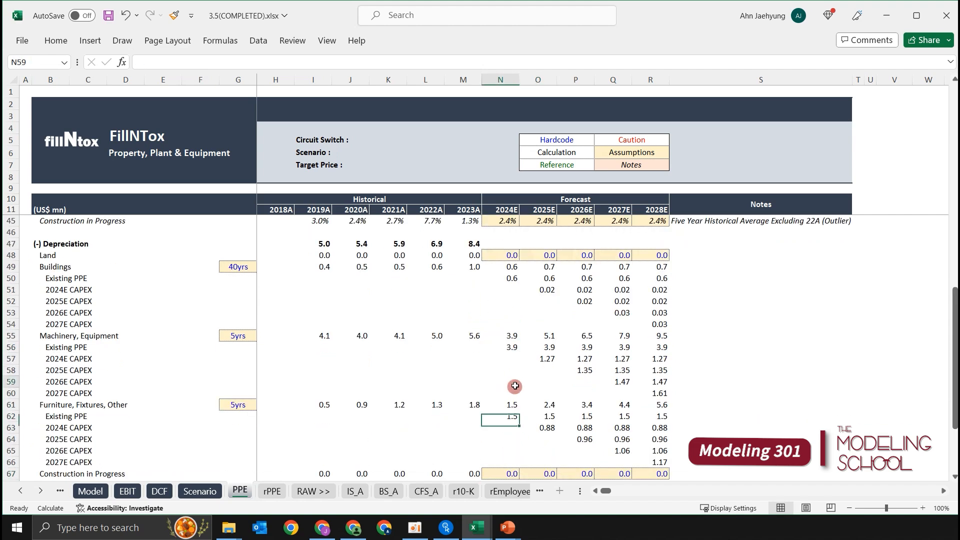
scroll(515, 386, "up", 1)
Begin the 2024E total depreciation formula in N47 by adding Land N48, Buildings N49 and Machinery, Equipment N55.
left_click(520, 327)
key("Up")
key("Up")
key("Up")
key("Up")
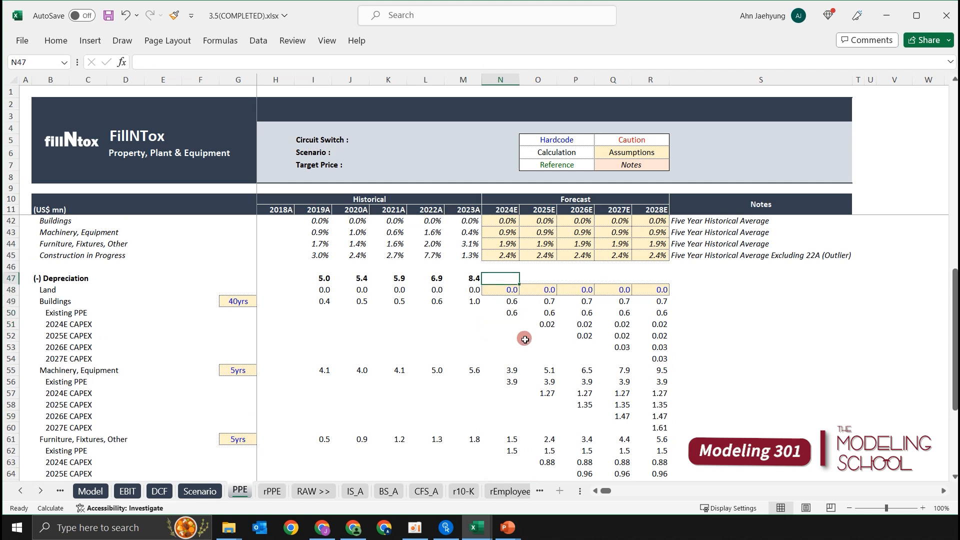
type("=")
key("Down")
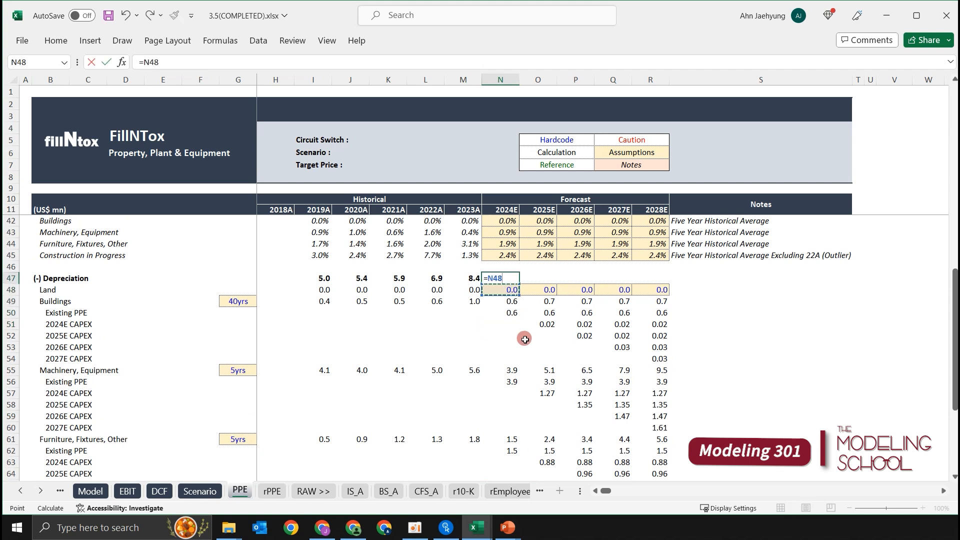
type("+")
key("Down")
key("Down")
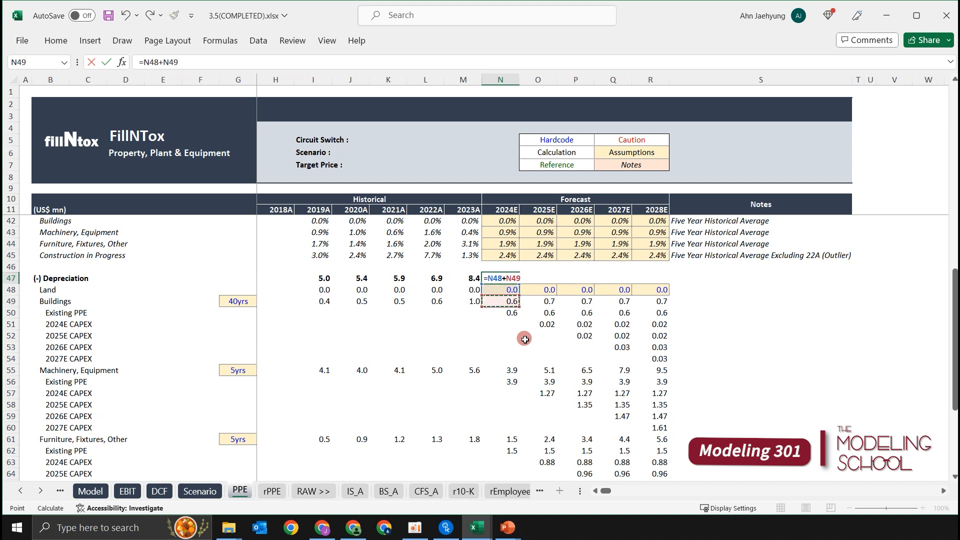
type("+")
key("Down")
key("Down")
key("Down")
key("Down")
key("Down")
key("Down")
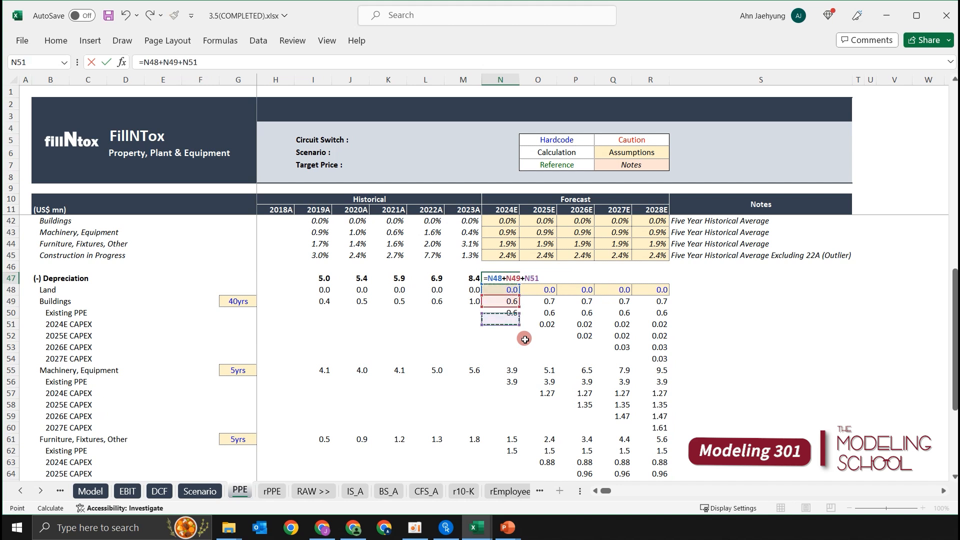
Complete the 2024E total depreciation formula in N47 by adding Furniture, Fixtures, Other N61 and Construction in Progress N67.
type("+")
key("Down")
key("Down")
key("Down")
key("Down")
key("Down")
key("Down")
key("Down")
key("Down")
key("Down")
key("Down")
key("Down")
key("Down")
key("Down")
key("Down")
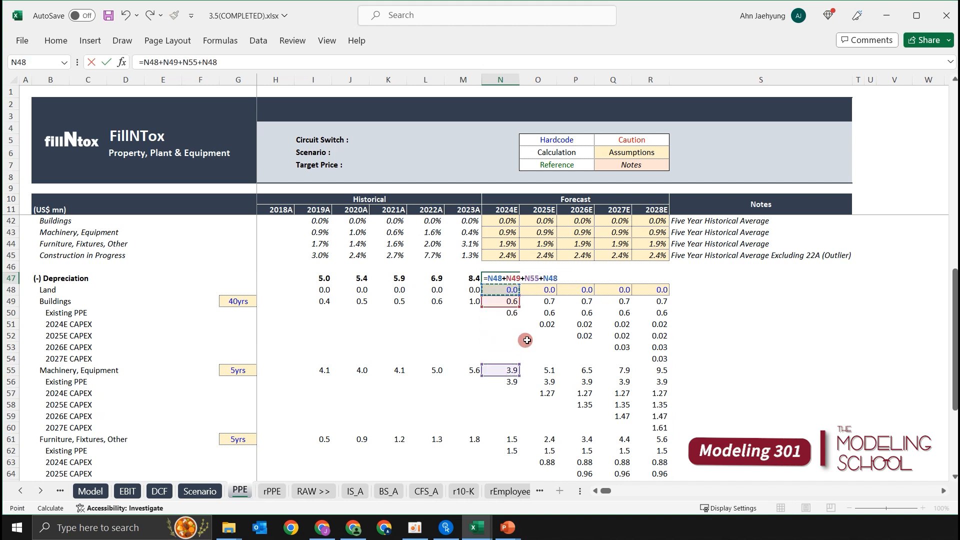
type("+")
key("Down")
key("Down")
key("Down")
key("Down")
key("Down")
key("Down")
key("Down")
key("Down")
key("Down")
key("Down")
key("Down")
key("Down")
key("Down")
key("Down")
key("Down")
key("Down")
key("Down")
key("Down")
key("Down")
key("Down")
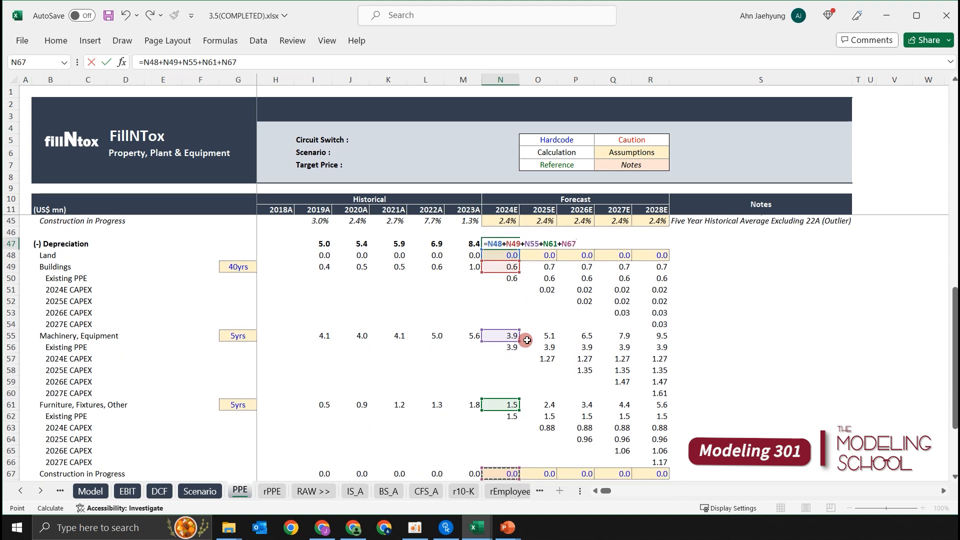
scroll(527, 340, "down", 3)
scroll(562, 380, "up", 6)
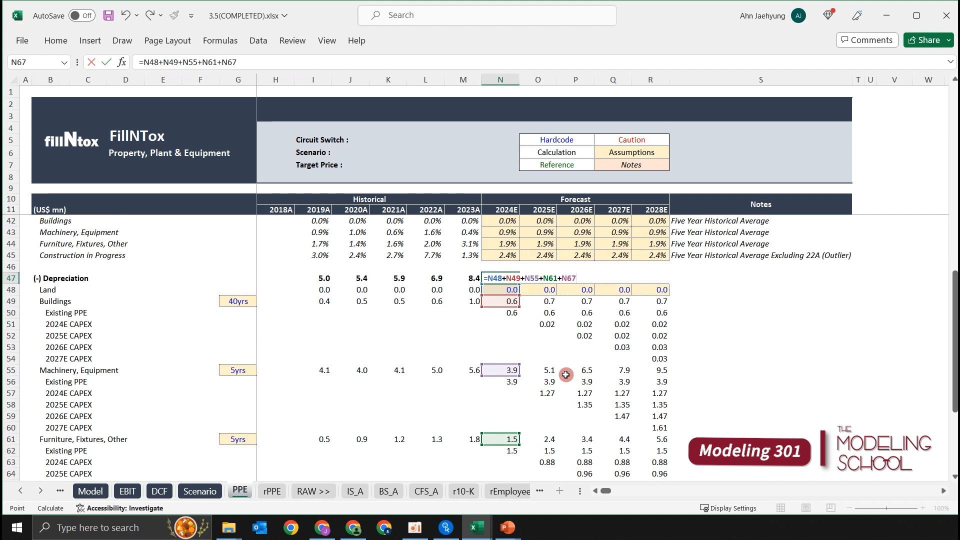
scroll(565, 382, "down", 3)
scroll(570, 383, "up", 1)
scroll(575, 387, "down", 2)
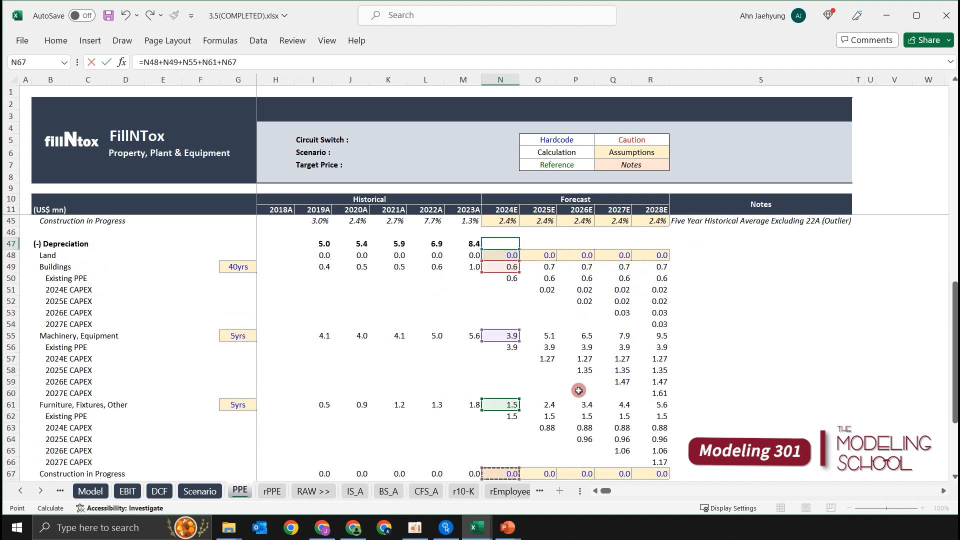
scroll(580, 393, "up", 1)
key("ctrl+Return")
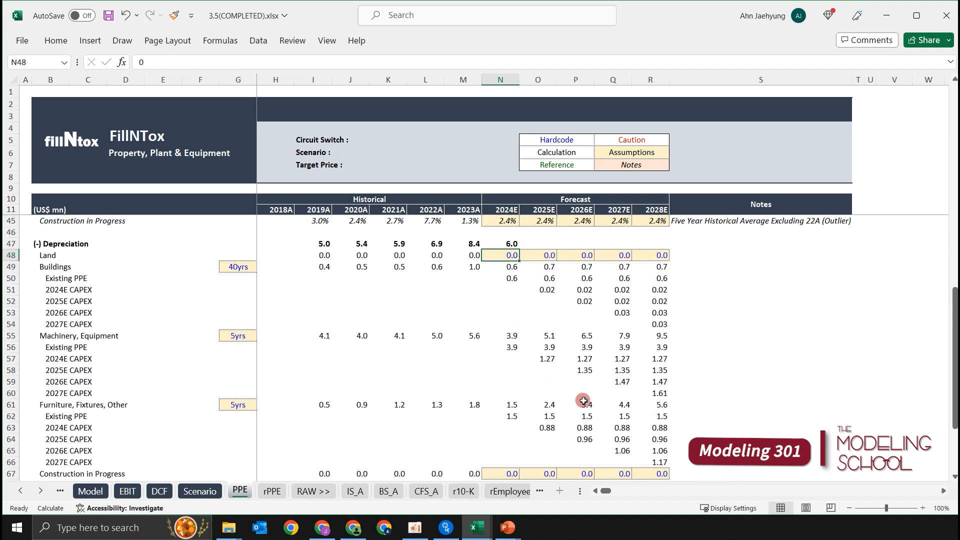
Copy the total depreciation formula from N47 across to 2028E in N47:R47.
key("shift+Right")
key("shift+Right")
key("shift+Right")
key("shift+Right")
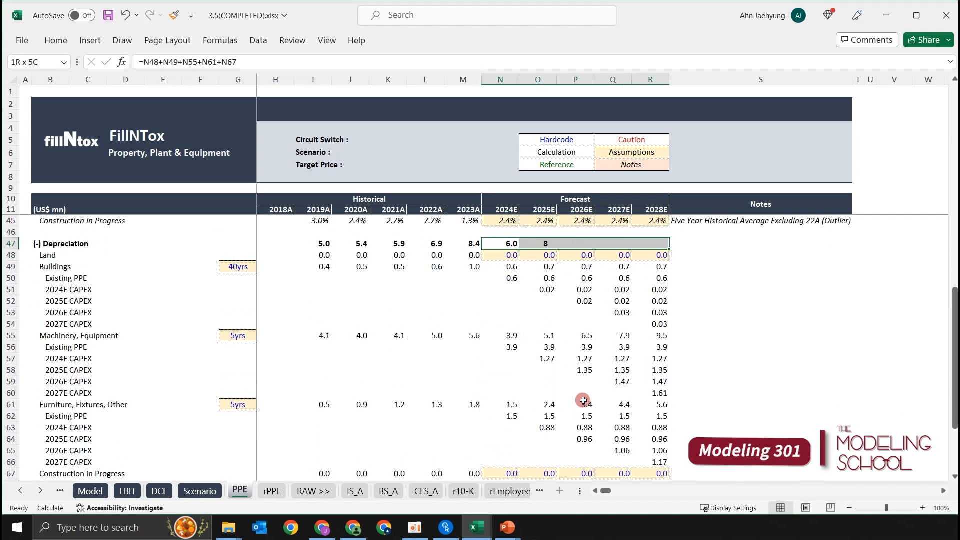
key("Down")
key("Down")
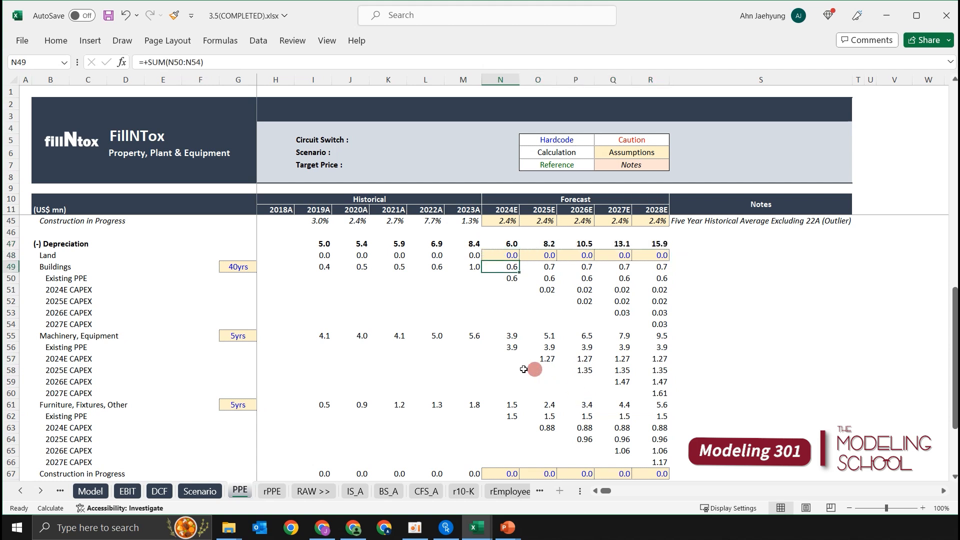
Examine the Buildings depreciation schedule, covering its Existing PPE and CAPEX rows from 2024E onward.
left_click(473, 298)
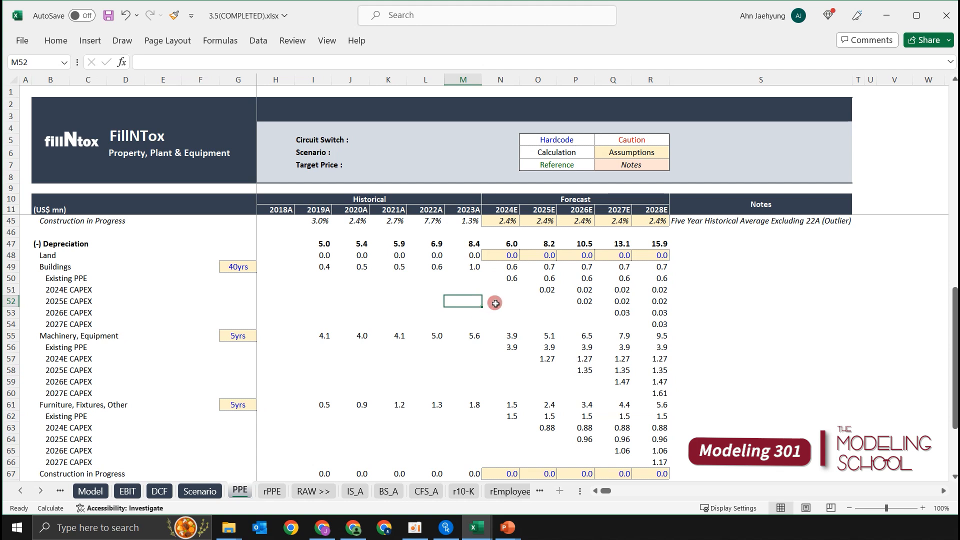
left_click(491, 305)
key("Left")
key("Right")
key("Right")
key("Left")
key("Left")
key("Up")
key("Up")
key("Right")
key("ctrl+shift+Right")
key("Down")
key("Down")
key("Down")
key("Down")
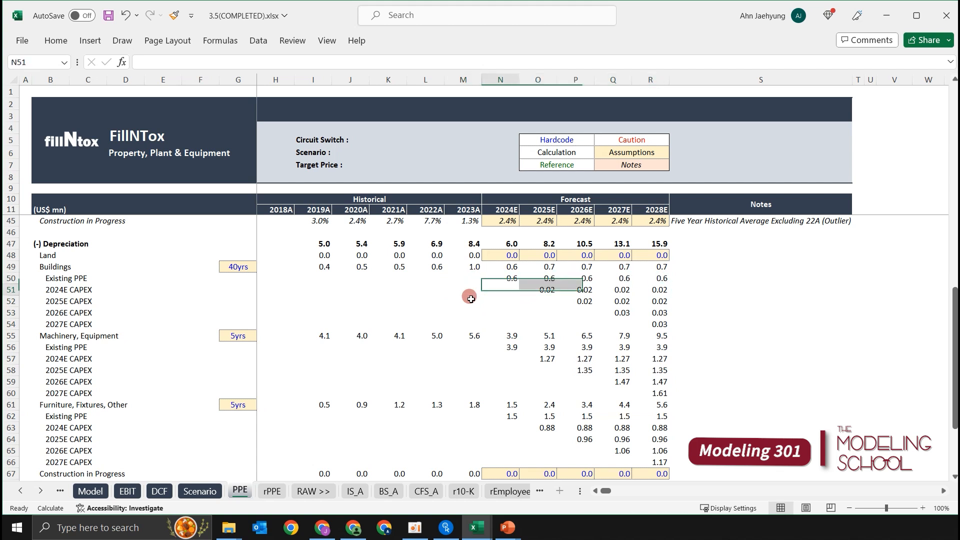
Check the 2024E cells of the Machinery, Equipment and Furniture, Fixtures, Other schedules, along with the machinery useful life in G55.
left_click(498, 368)
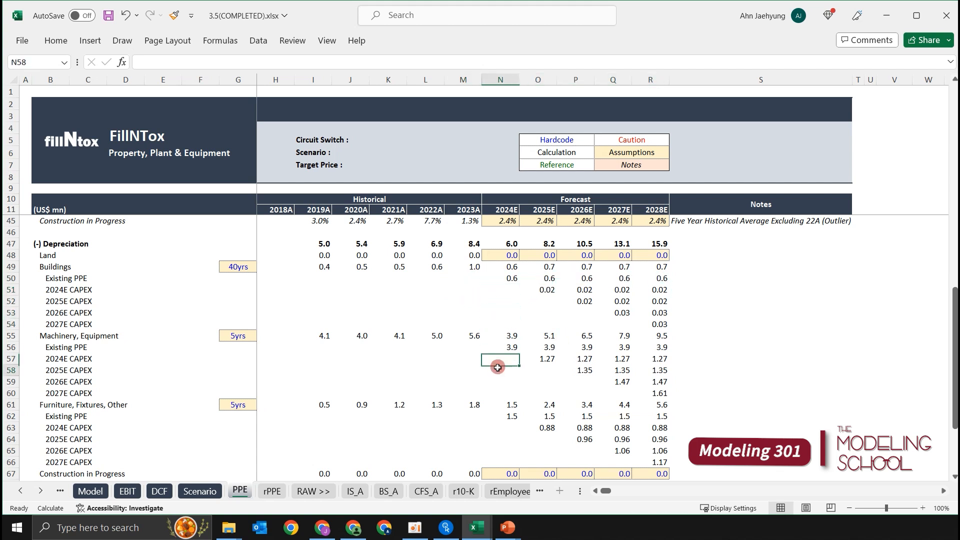
left_click(507, 346)
left_click(521, 420)
left_click(476, 436)
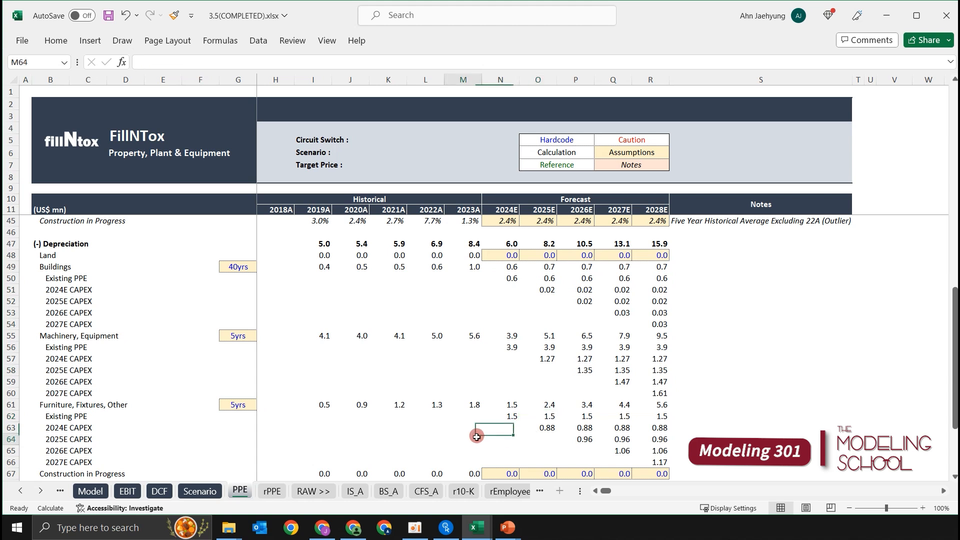
left_click(490, 426)
left_click(231, 335)
left_click(240, 357)
left_click(511, 381)
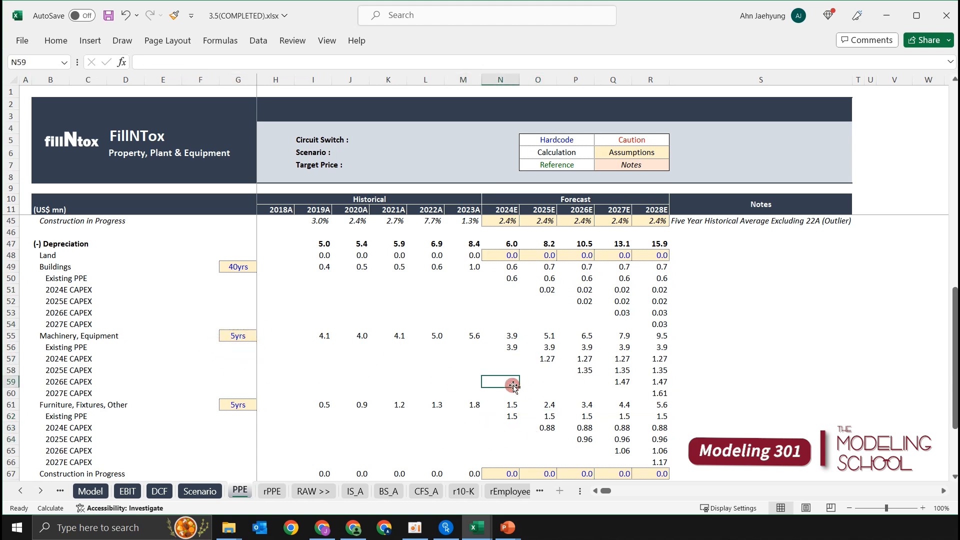
Examine the Machinery, Equipment Existing PPE depreciation across the 2024E–2028E forecast in N56:R56.
scroll(511, 380, "down", 1)
left_click(510, 335)
left_click(512, 325)
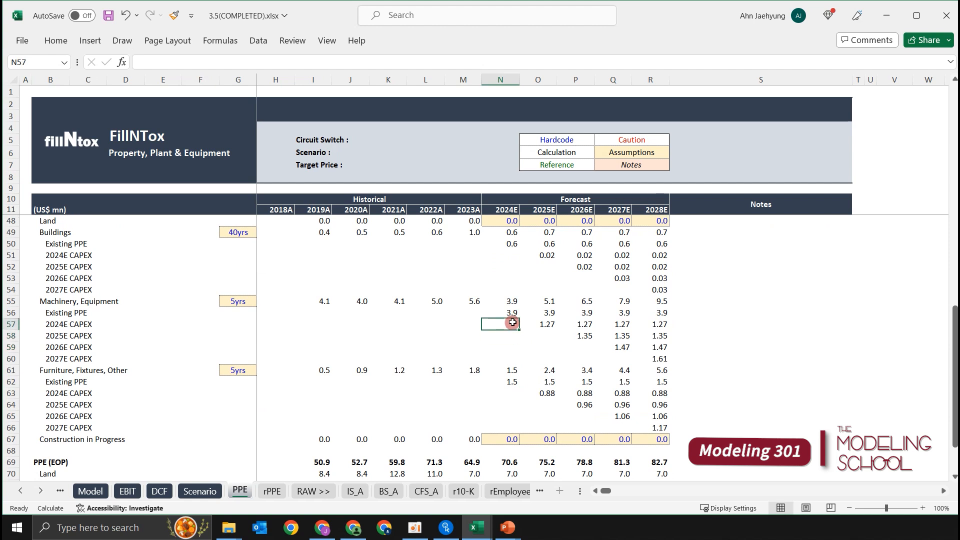
left_click(517, 312)
key("shift+Right")
key("shift+Right")
key("shift+Right")
key("shift+Right")
key("shift+Right")
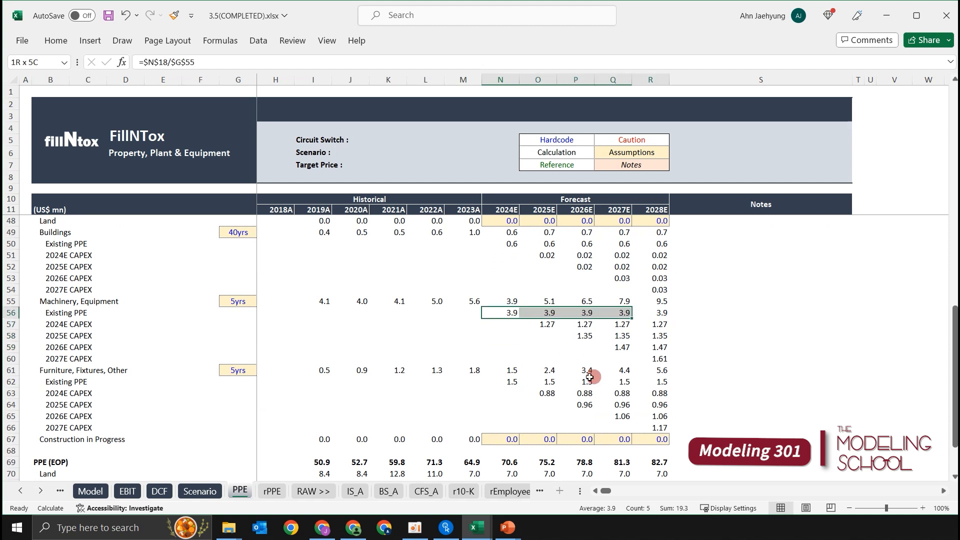
key("shift+Left")
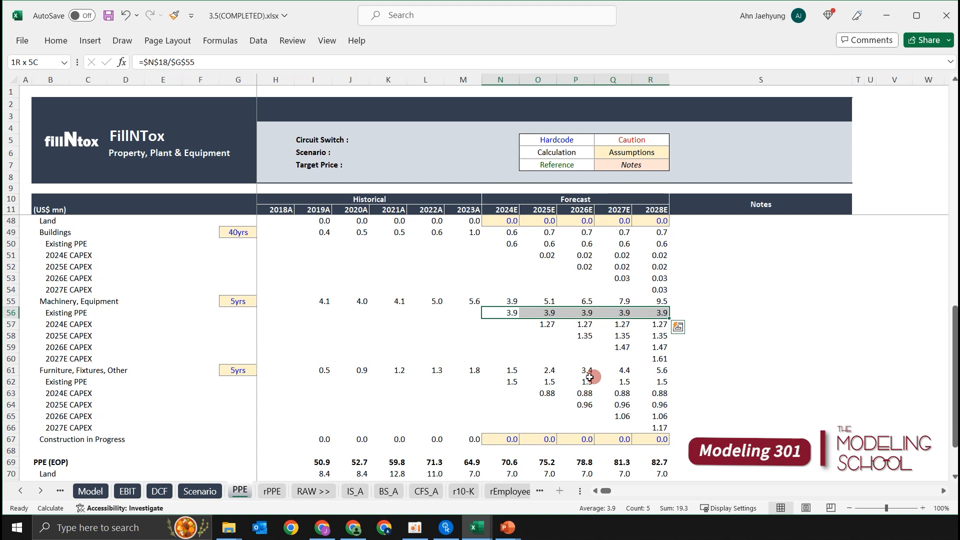
key("shift+Left")
key("shift+Left")
key("shift+Left")
key("shift+Left")
key("shift+Right")
key("shift+Right")
key("shift+Right")
key("shift+Right")
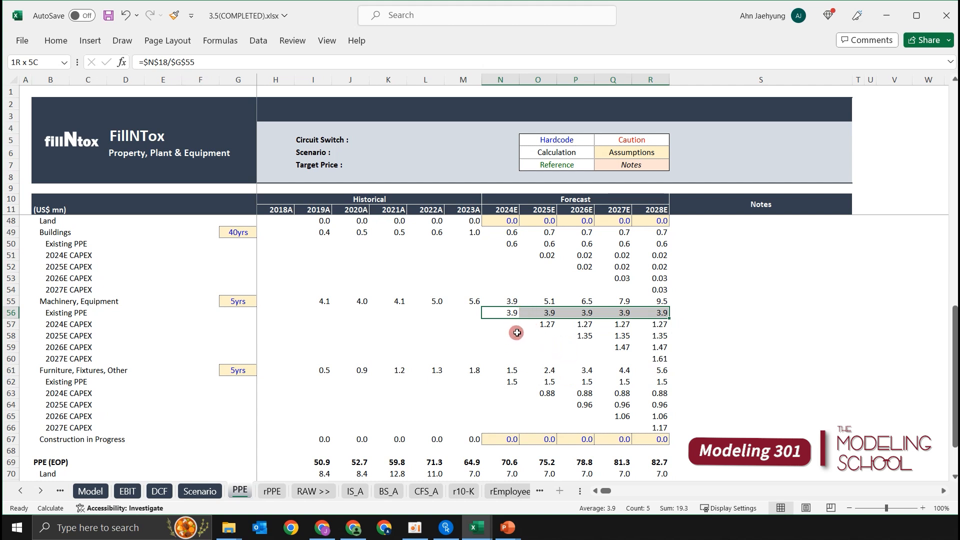
key("shift+Left")
key("shift+Left")
key("shift+Left")
key("shift+Left")
key("shift+Right")
key("shift+Right")
key("shift+Right")
key("shift+Right")
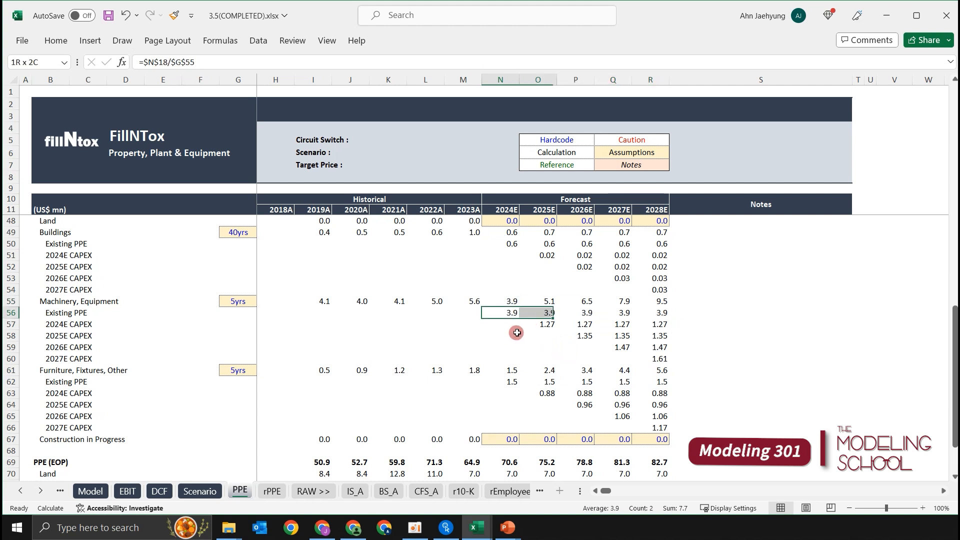
key("shift+Left")
key("shift+Left")
key("shift+Left")
key("shift+Left")
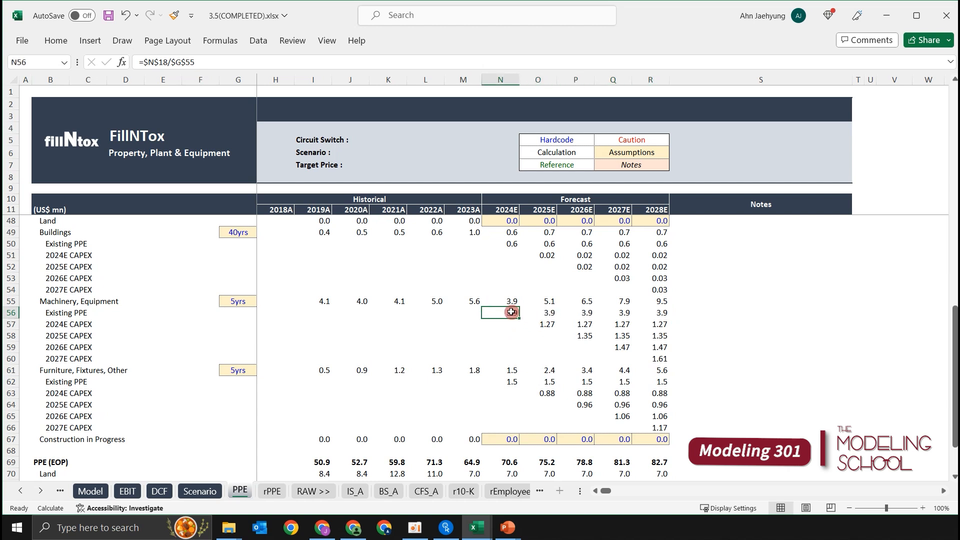
Compare the historical Machinery, Equipment depreciation in row 55 with the forecast Existing PPE depreciation in row 56.
left_click(536, 310)
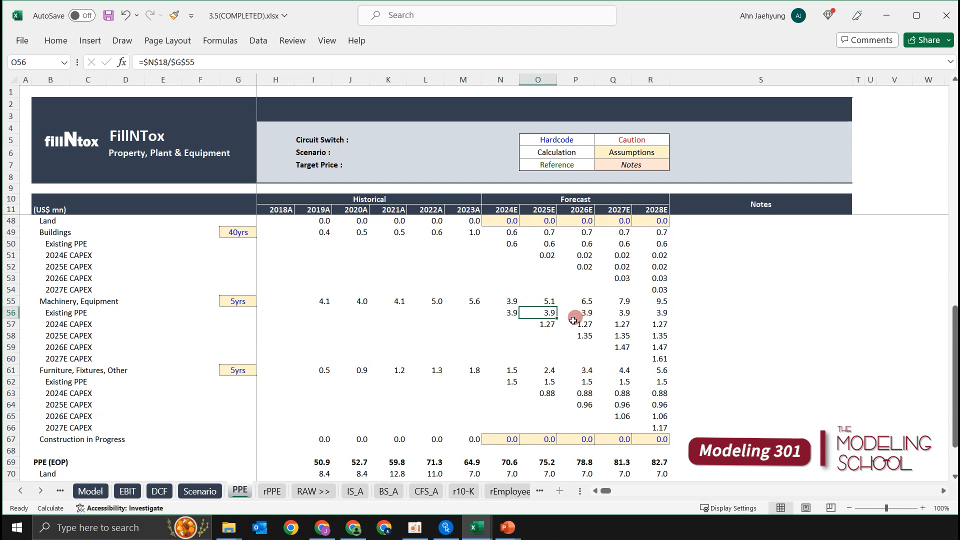
left_click(514, 315)
left_click(528, 313)
left_click_drag(324, 290, 325, 312)
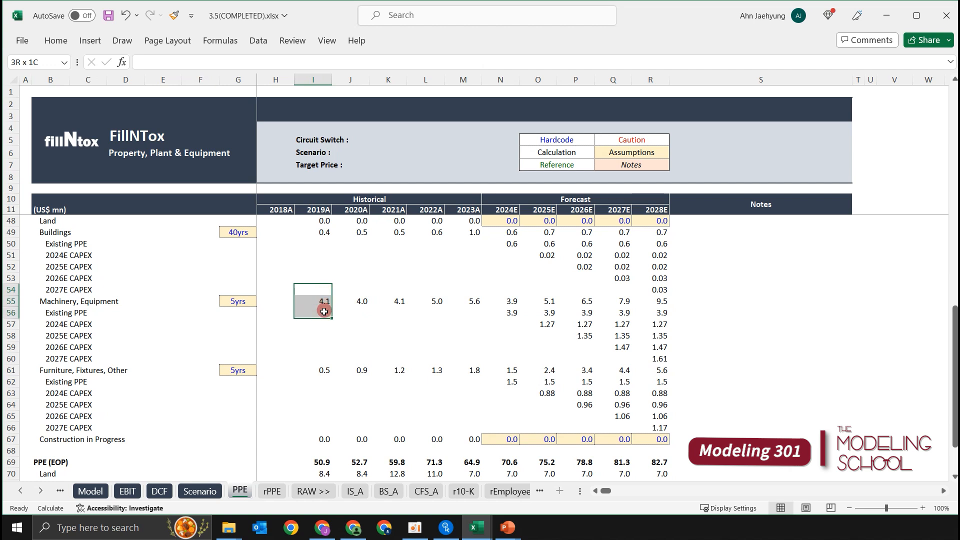
left_click(363, 313)
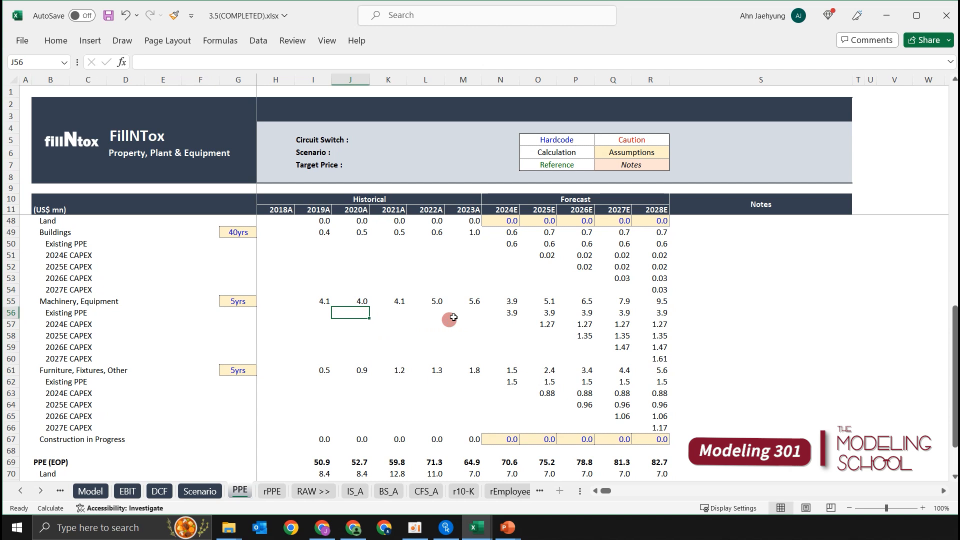
left_click(554, 312)
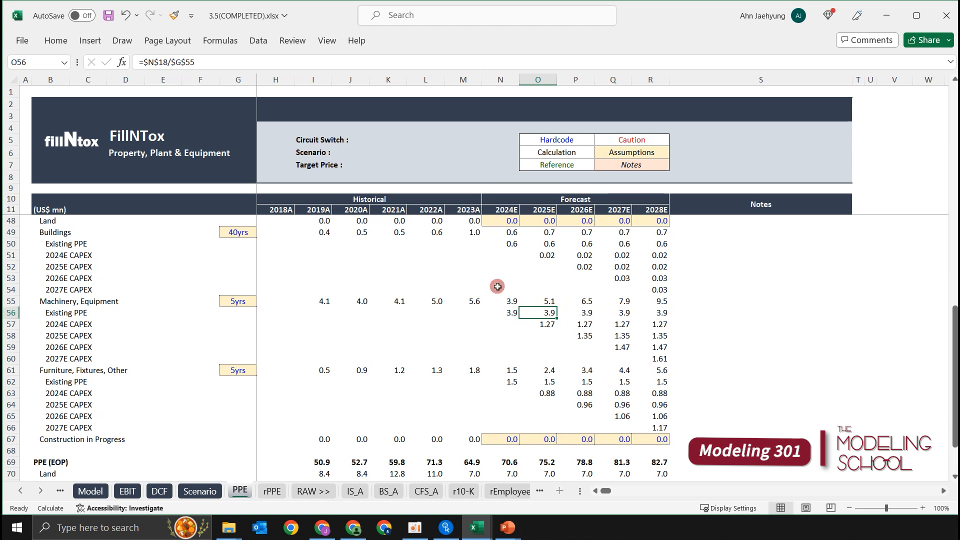
key("Right")
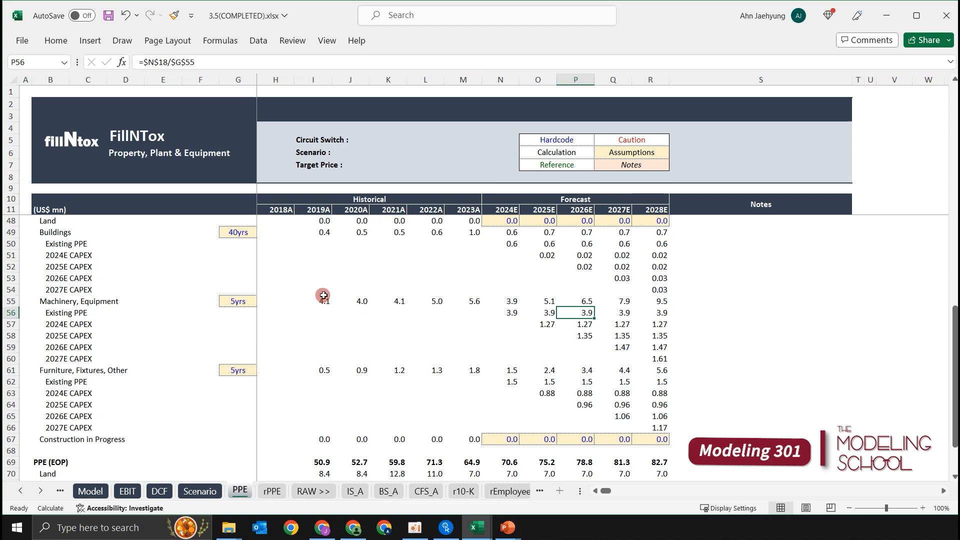
left_click_drag(324, 287, 325, 314)
left_click_drag(362, 288, 353, 313)
left_click(419, 291)
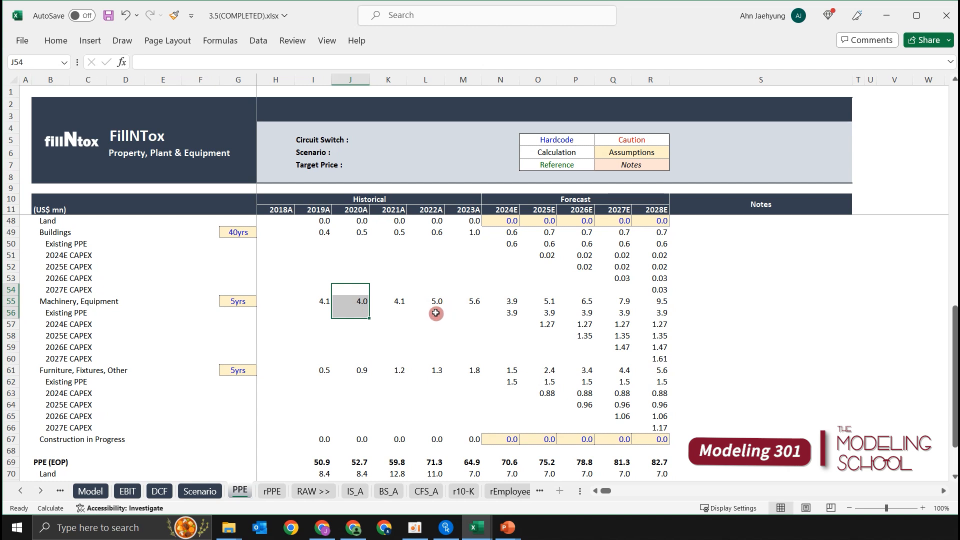
left_click(455, 314)
left_click(534, 314)
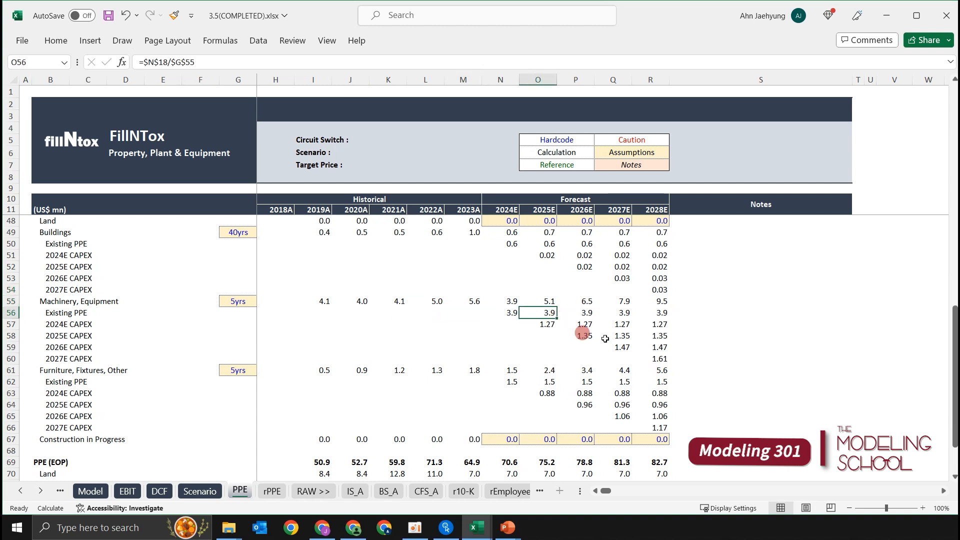
Recheck the Machinery, Equipment Existing PPE forecast in row 56 against the useful life in G55 and the 2023A column.
key("Left")
key("shift+Right")
key("shift+Right")
key("shift+Right")
key("shift+Right")
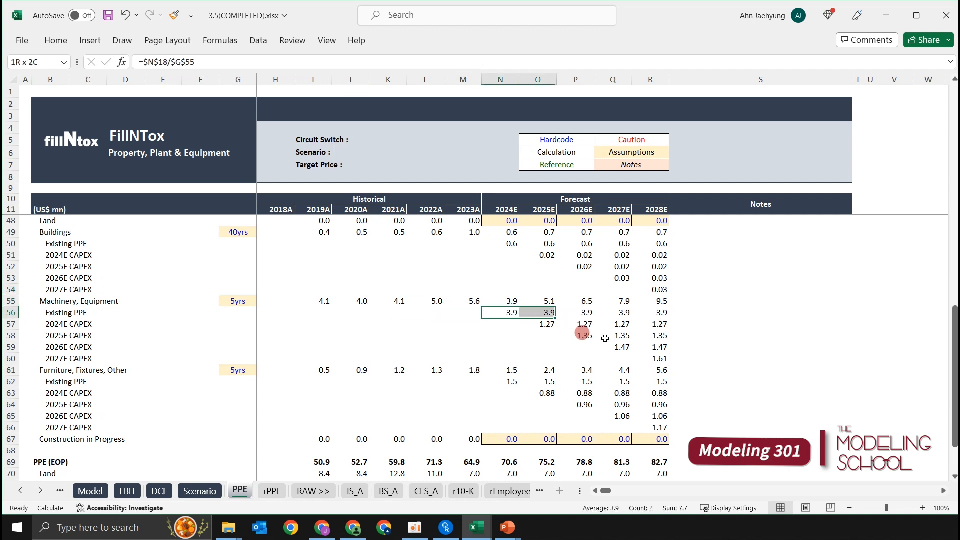
key("Down")
key("Up")
key("shift+Right")
key("shift+Right")
key("shift+Right")
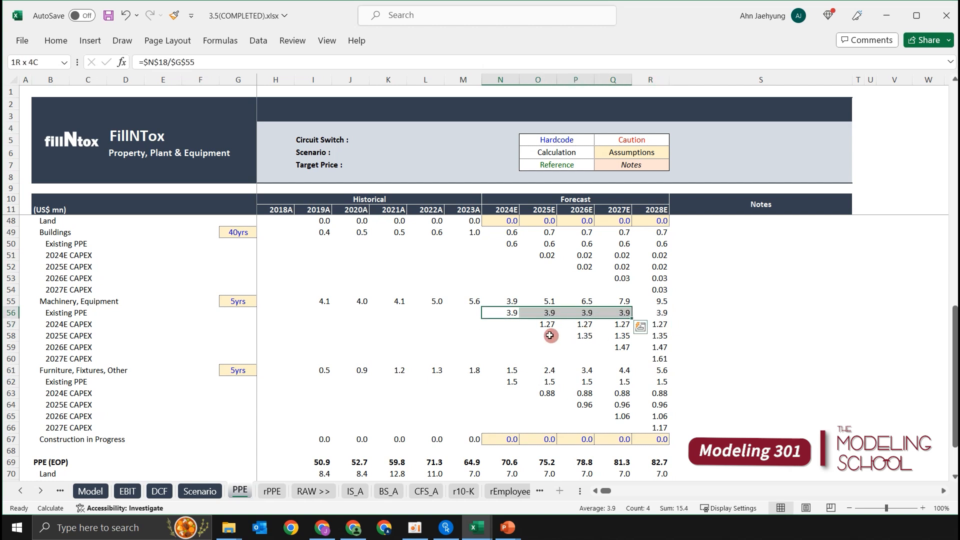
left_click(395, 335)
left_click(251, 298)
left_click(506, 310)
left_click(475, 323)
left_click(512, 326)
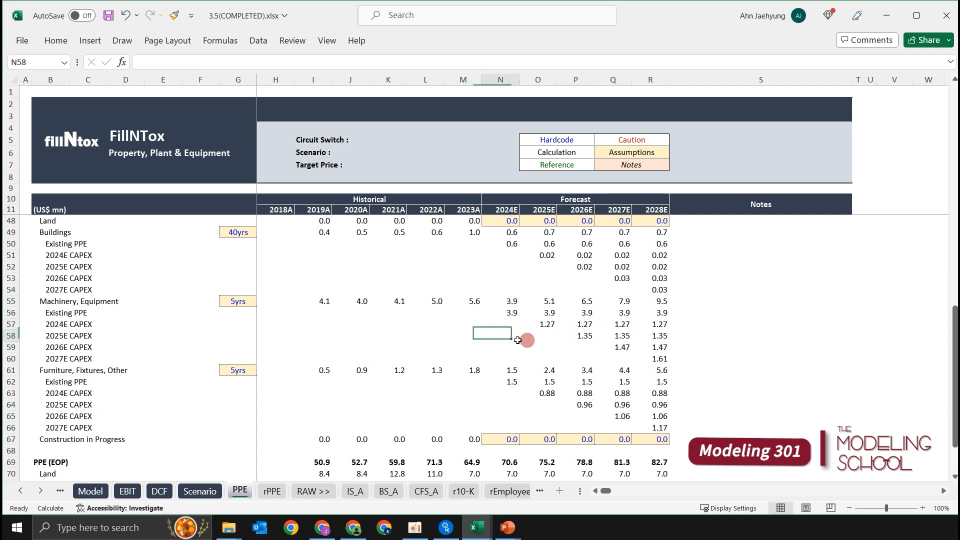
left_click(476, 315)
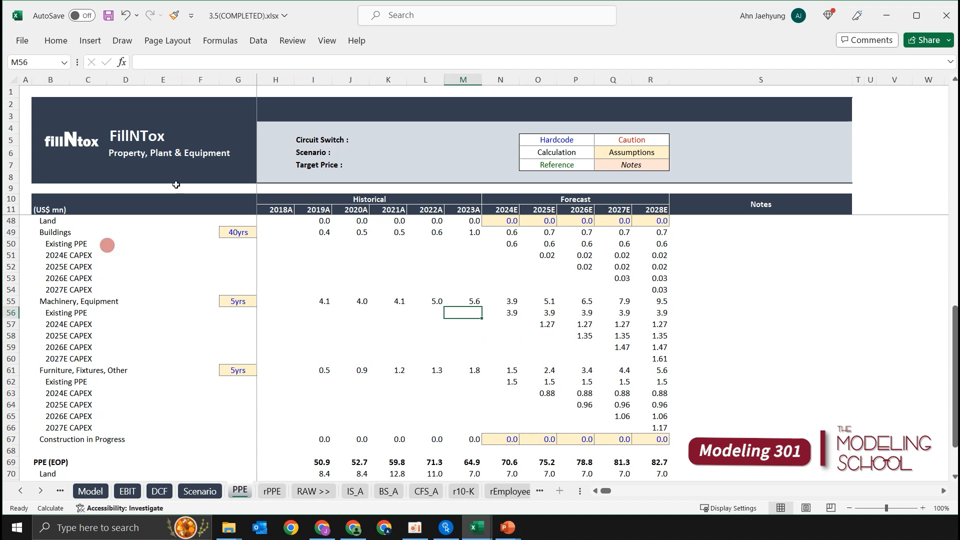
Review the whole depreciation section, from the total in row 47 through the asset-class schedules to the PPE (EOP) rows.
scroll(585, 360, "down", 2)
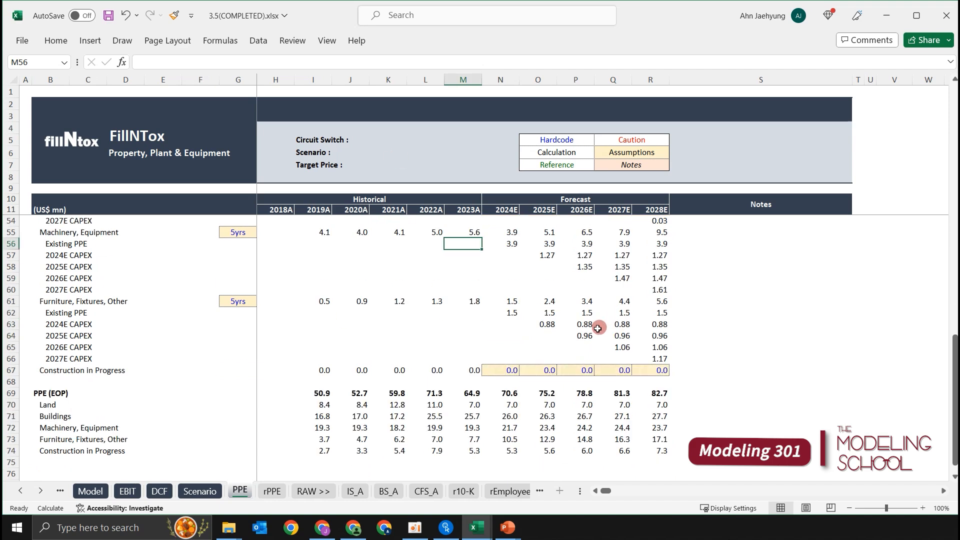
scroll(595, 325, "up", 5)
scroll(590, 335, "down", 3)
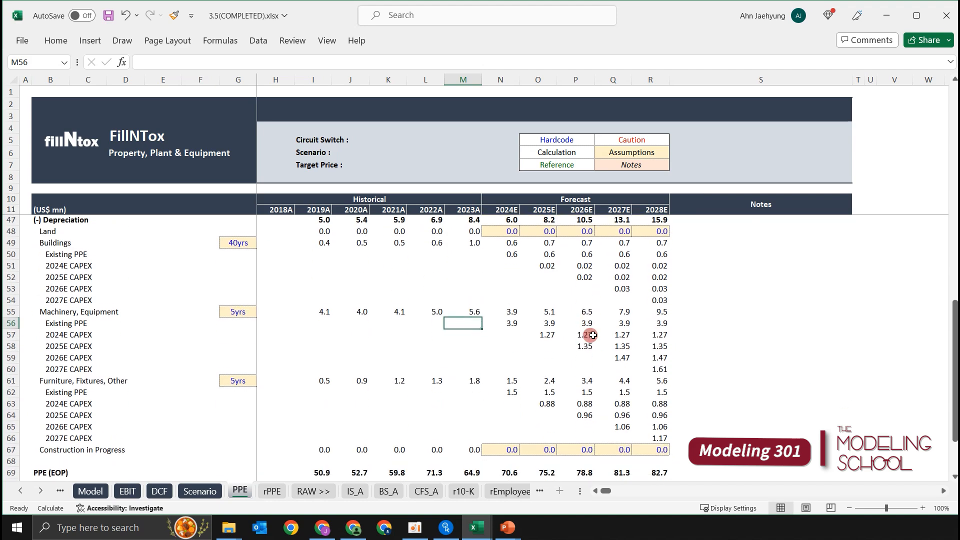
left_click(549, 314)
key("Up")
key("Up")
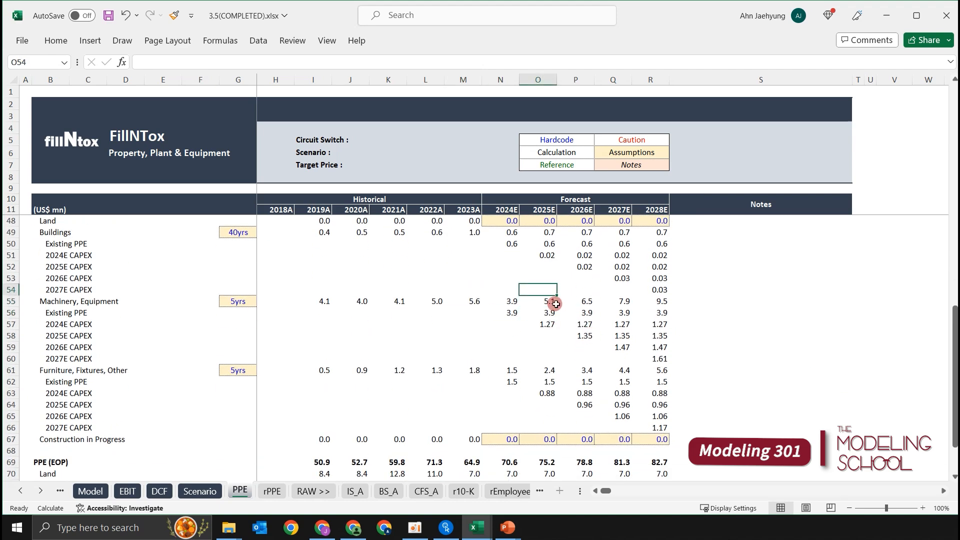
scroll(575, 300, "up", 2)
scroll(613, 280, "down", 2)
scroll(608, 333, "up", 3)
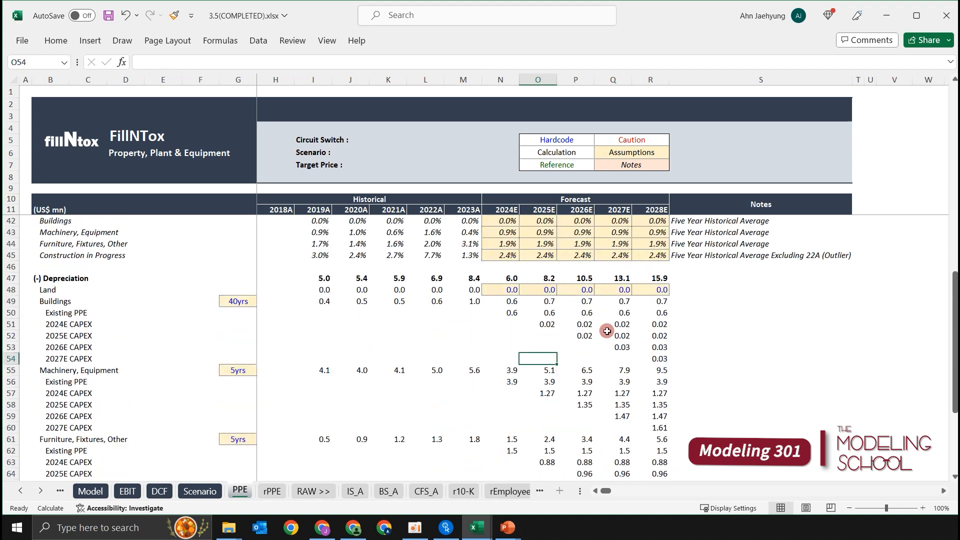
scroll(608, 331, "down", 2)
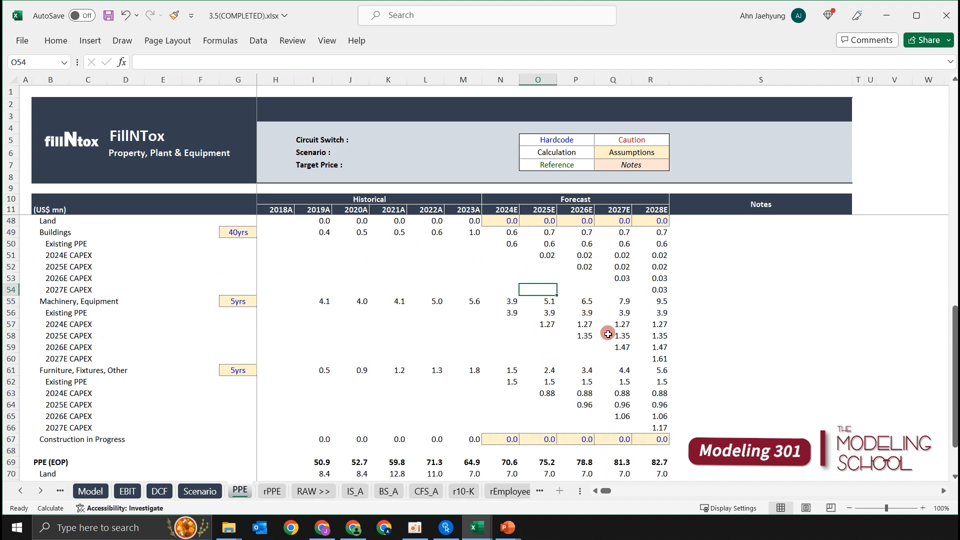
scroll(432, 371, "up", 2)
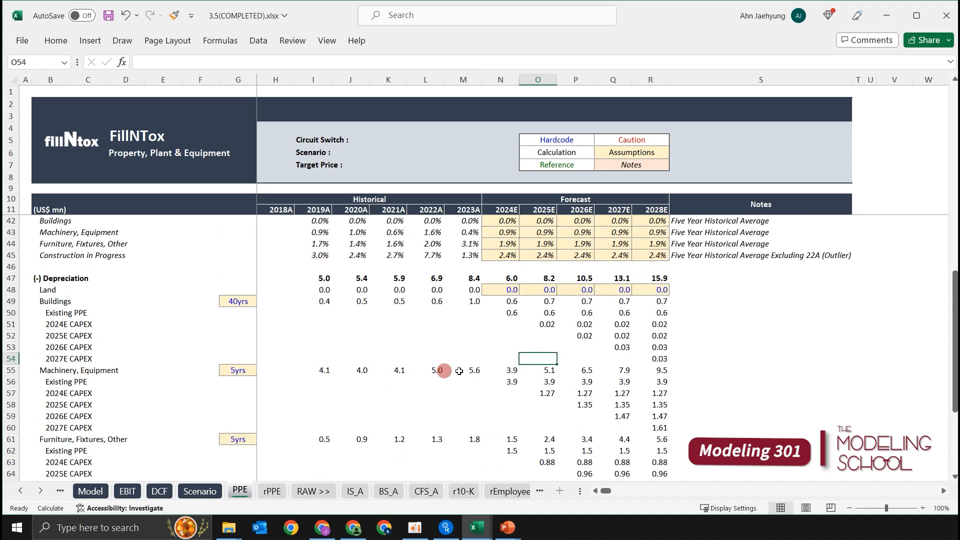
Examine the Buildings depreciation schedule, checking the formulas for 2024E CAPEX in O51 and Existing PPE in N50:O50.
scroll(550, 353, "down", 1)
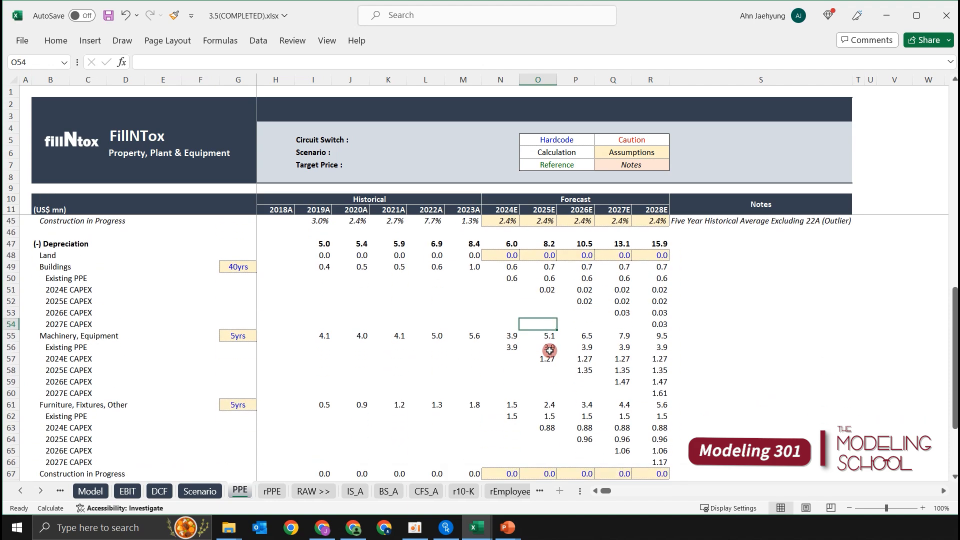
key("Up")
key("Up")
key("Up")
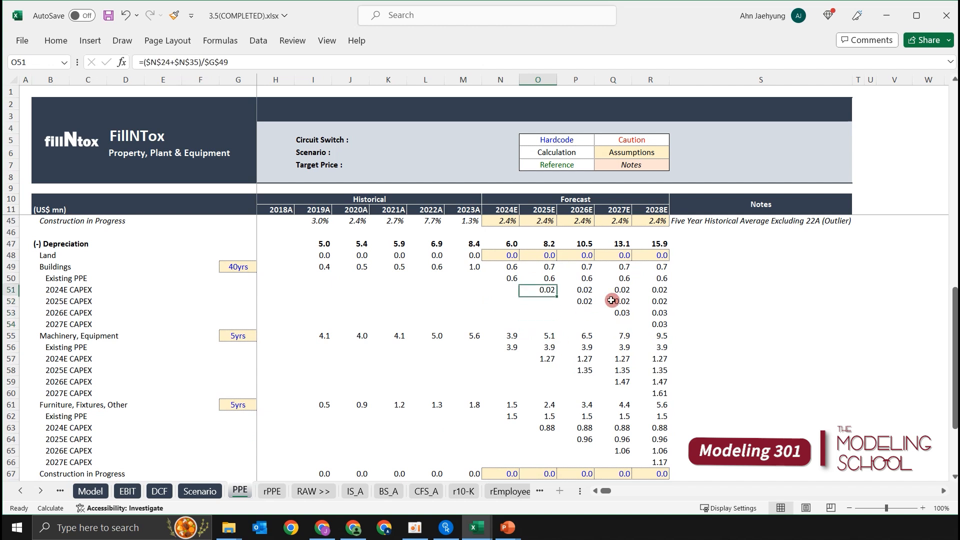
key("Up")
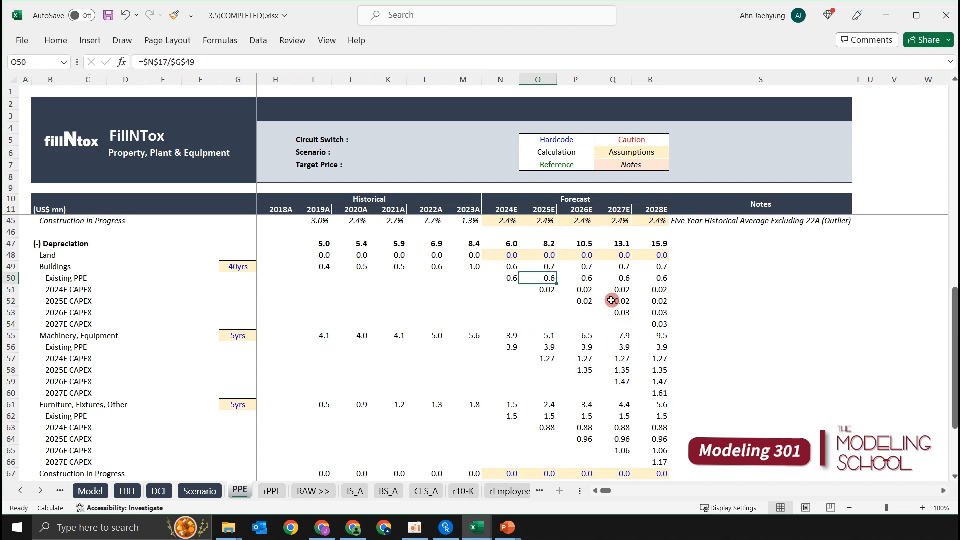
key("Left")
key("ctrl+space")
key("Up")
key("Down")
key("shift+space")
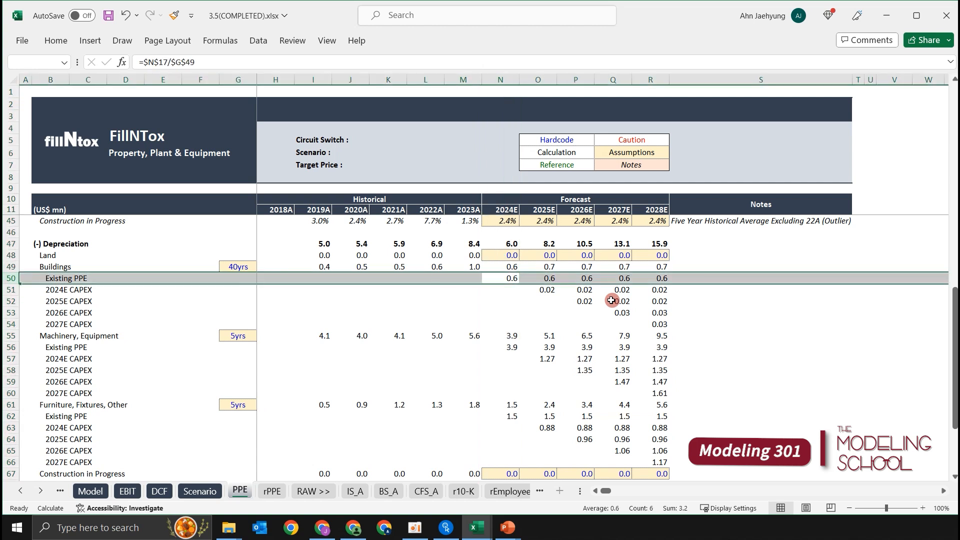
key("Down")
key("ctrl+space")
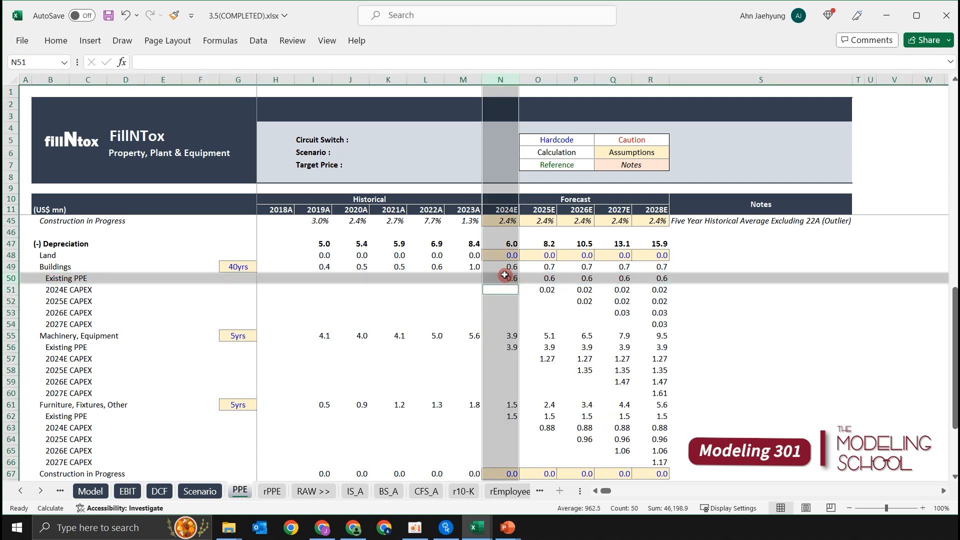
left_click(499, 274)
left_click(540, 275)
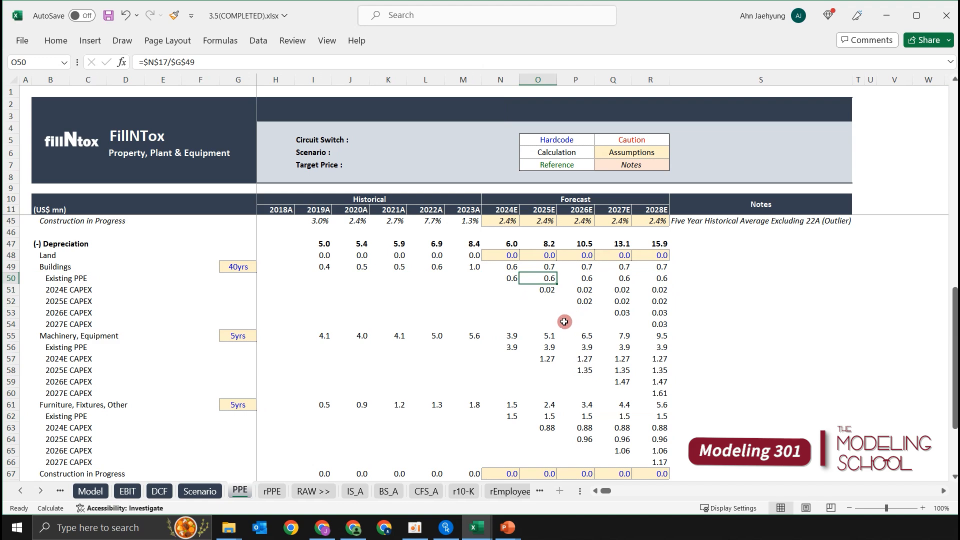
left_click(562, 338)
left_click(536, 278)
key("shift+space")
Shade the Machinery, Equipment Existing PPE forecast in O56:R56 with the light orange fill colour.
left_click(548, 347)
scroll(567, 345, "down", 2)
key("ctrl+shift+Right")
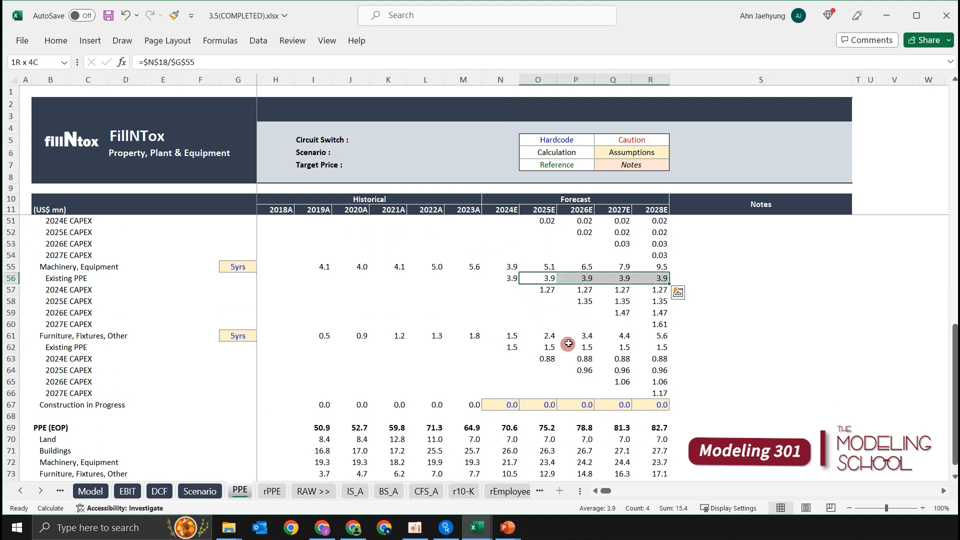
key("alt+h")
key("h")
key("Down")
key("Down")
key("Left")
key("Left")
key("Left")
key("Left")
key("Left")
key("Return")
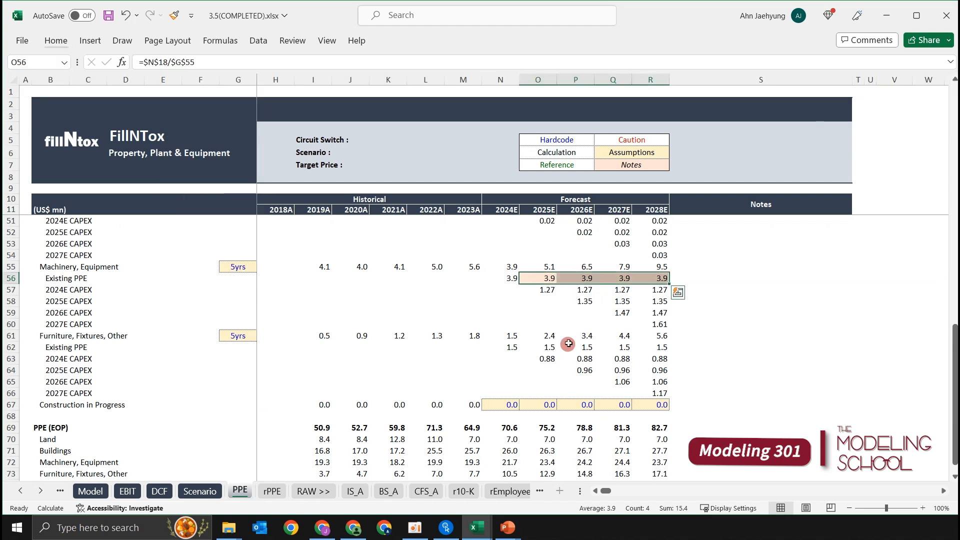
Apply the same light orange fill to the Furniture, Fixtures, Other Existing PPE forecast in O62:R62.
key("Down")
key("Down")
key("Down")
key("Down")
key("Down")
key("Down")
key("ctrl+shift+Right")
key("F4")
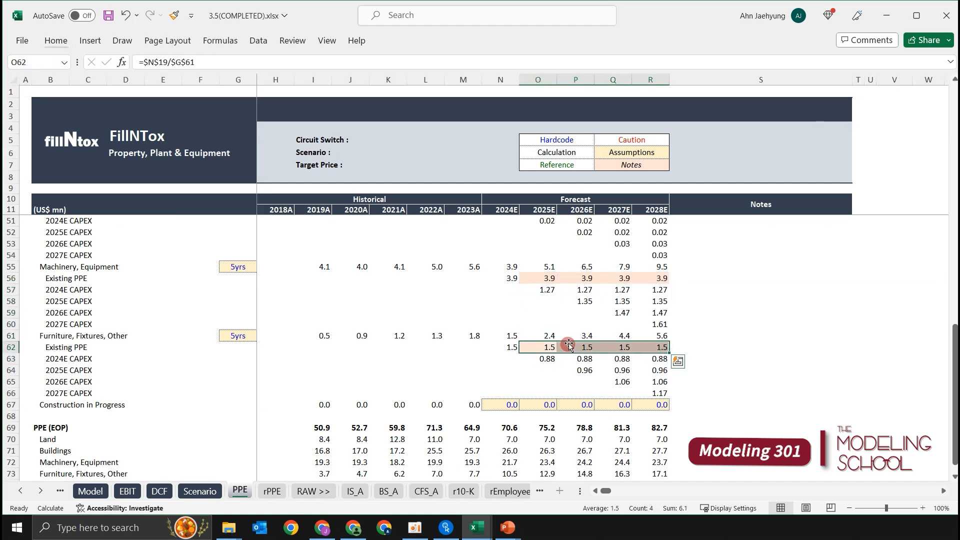
Review the shaded Existing PPE rows 56 and 62 across the 2025E–2028E forecast.
left_click(547, 290)
left_click(547, 308)
scroll(545, 305, "down", 1)
key("Down")
key("Down")
key("Down")
key("Down")
key("Up")
key("ctrl+shift+Right")
key("Up")
key("Up")
key("Up")
key("Up")
key("Up")
key("Up")
key("ctrl+shift+Right")
scroll(538, 322, "down", 1)
scroll(538, 323, "down", 1)
Enter 1 in O76, below the PPE (EOP) section, as the first value of a year counter row.
left_click(549, 427)
scroll(552, 422, "up", 3)
scroll(554, 380, "up", 3)
scroll(562, 355, "down", 5)
scroll(565, 340, "up", 2)
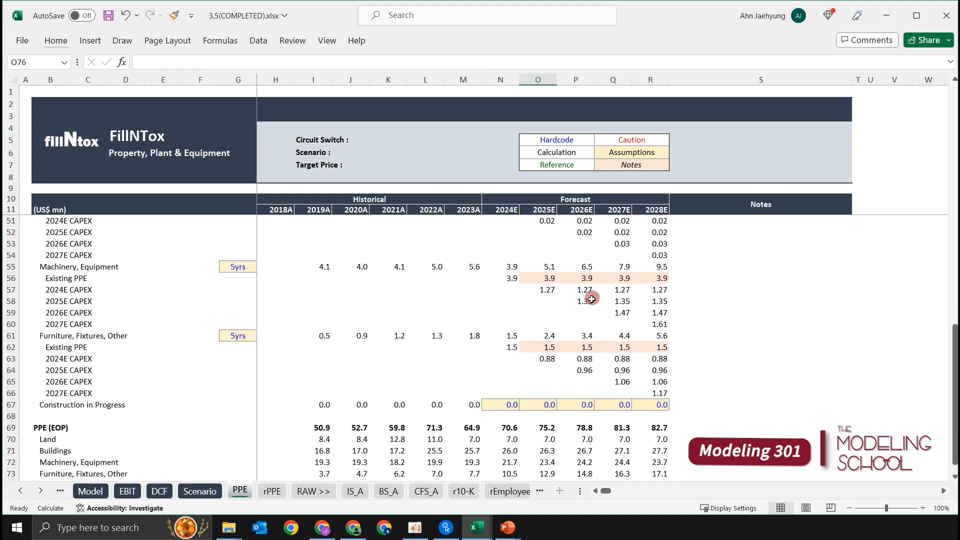
scroll(592, 299, "down", 2)
scroll(617, 365, "down", 1)
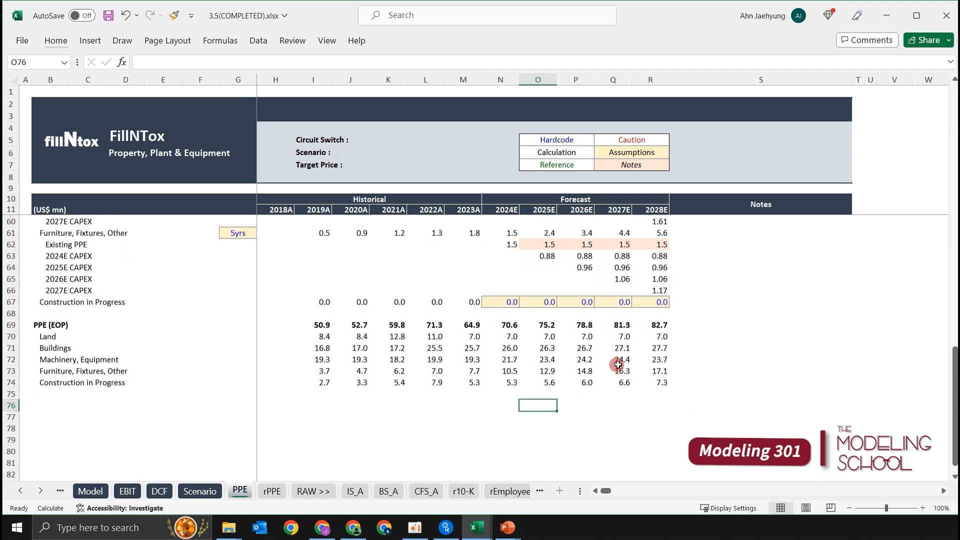
type("1")
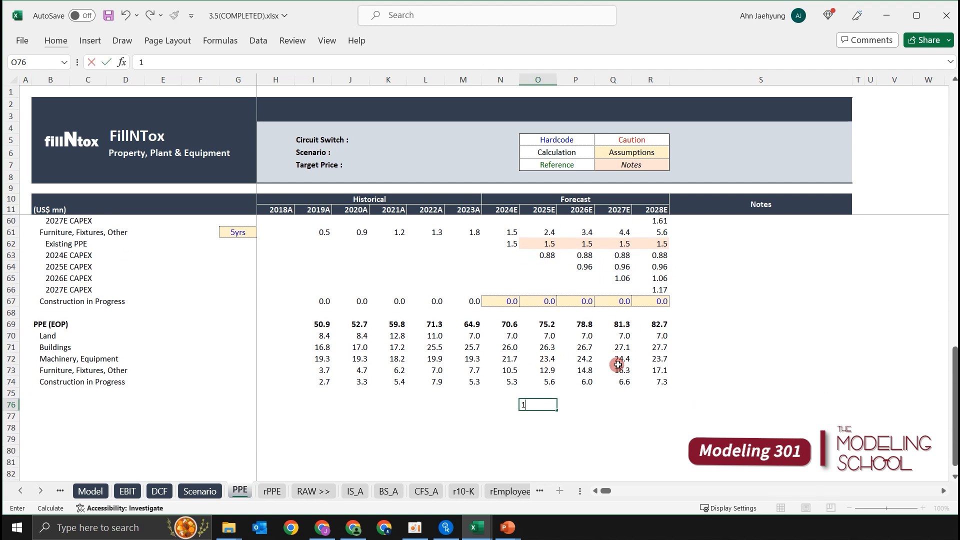
key("ctrl+Return")
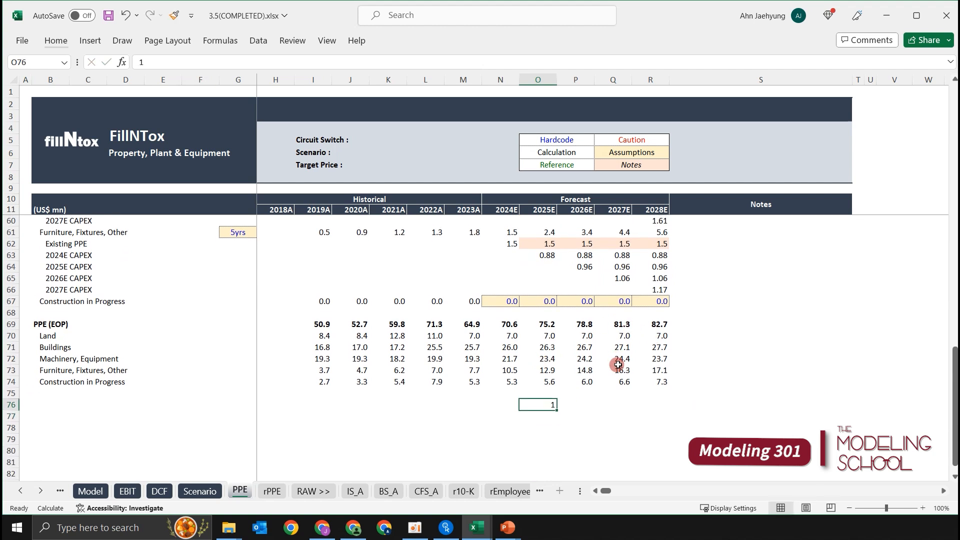
Continue the year counter in P76 with the formula +O76+1 and fill it across to R76.
key("Right")
type("+")
key("Up")
key("Left")
key("Left")
key("Down")
key("Right")
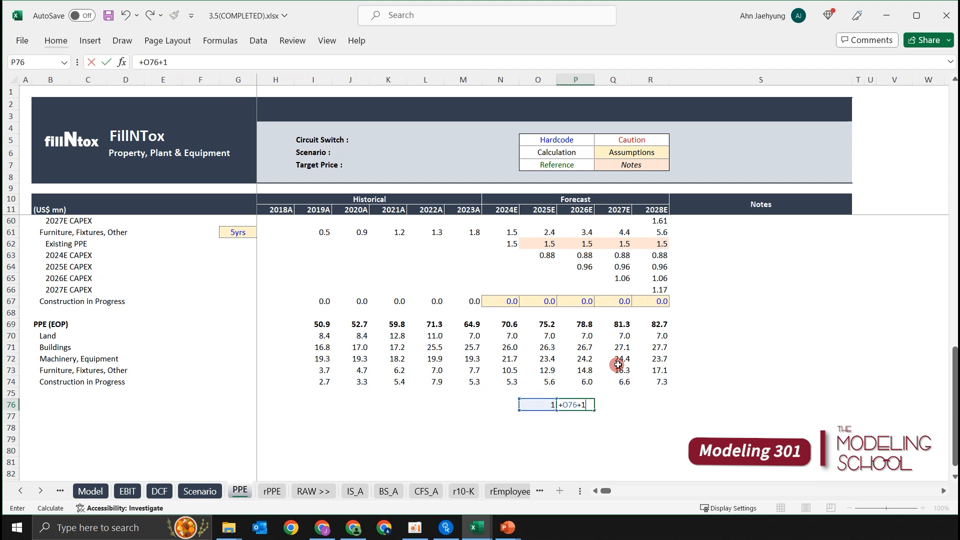
type("+1")
key("ctrl+Return")
key("shift+Right")
key("shift+Right")
key("ctrl+r")
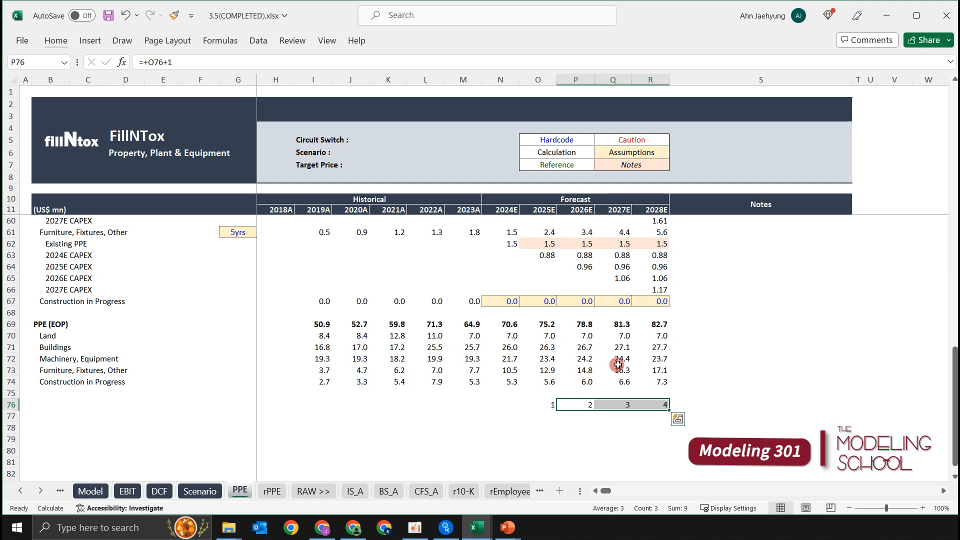
Set the font colour of the year counter in O76:R76 to light grey.
key("Left")
key("shift+Right")
key("shift+Right")
key("shift+Right")
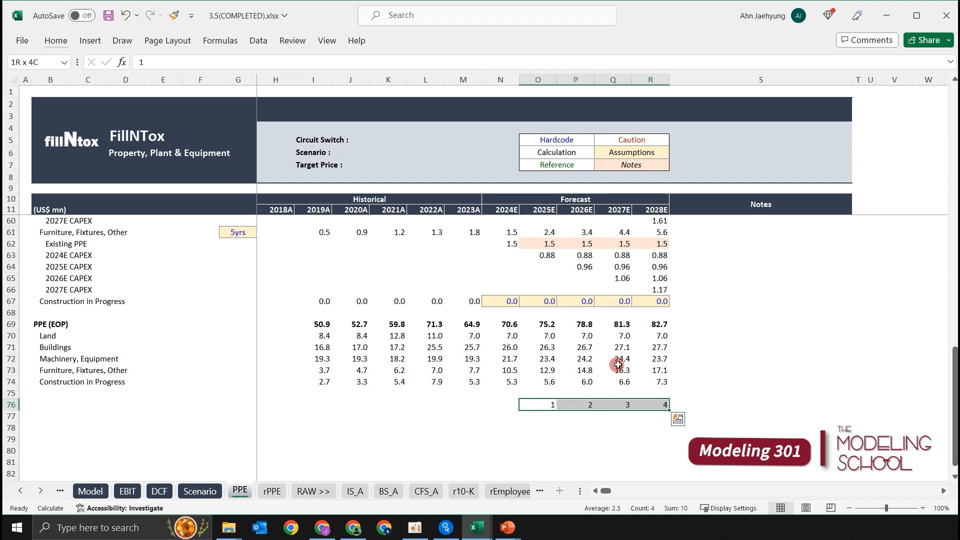
key("alt+h")
key("f")
key("c")
key("Down")
key("Down")
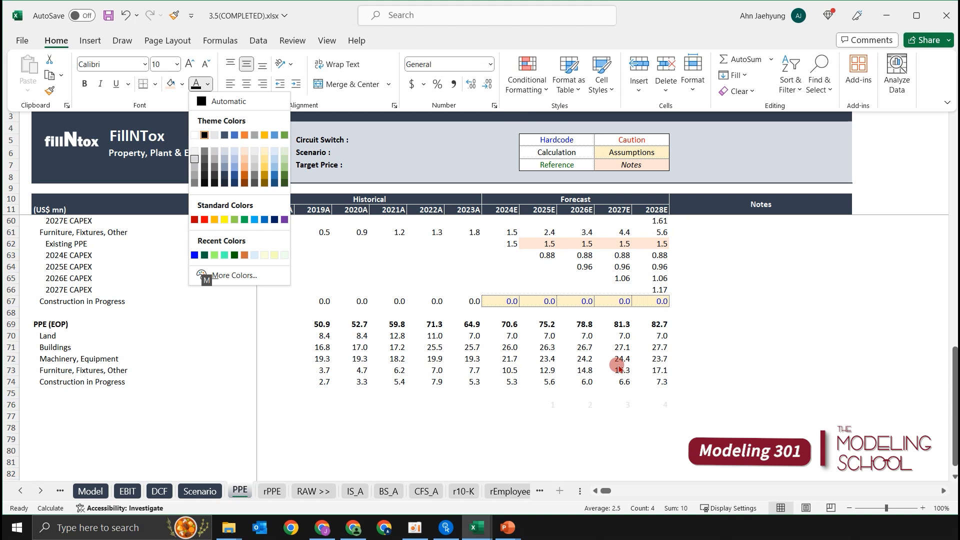
key("Return")
key("Up")
key("Down")
key("ctrl+shift+Right")
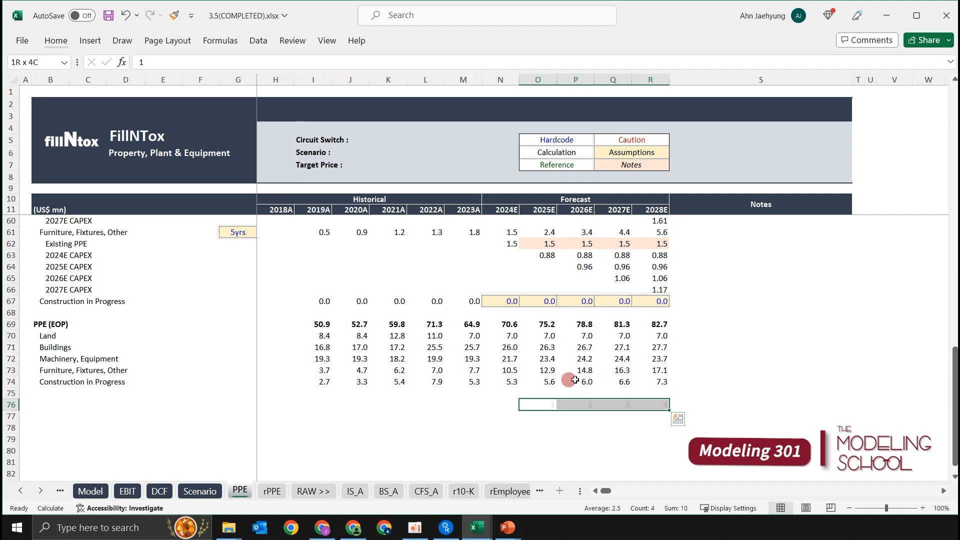
Inspect the Machinery, Equipment Existing PPE depreciation formulas in O56:R56 and the cells they reference.
scroll(601, 344, "up", 5)
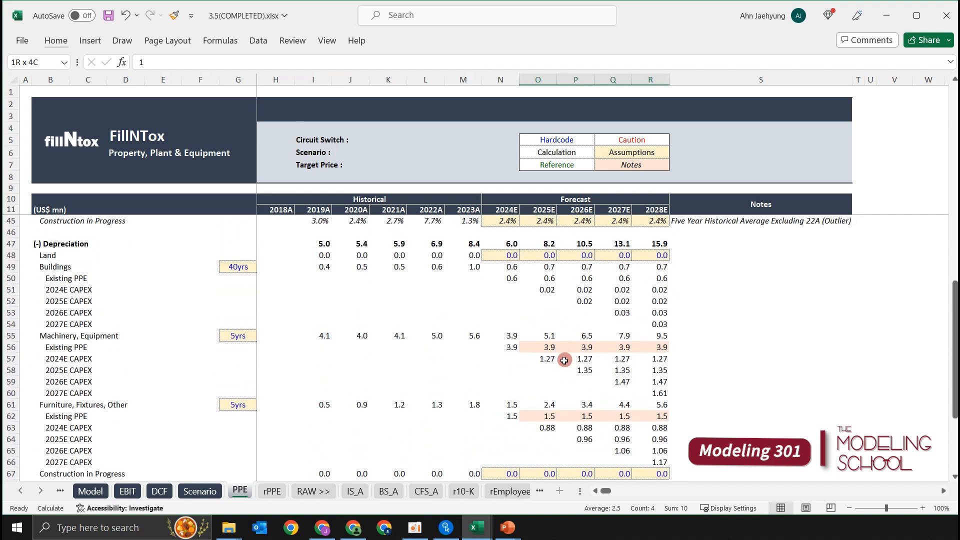
left_click(539, 349)
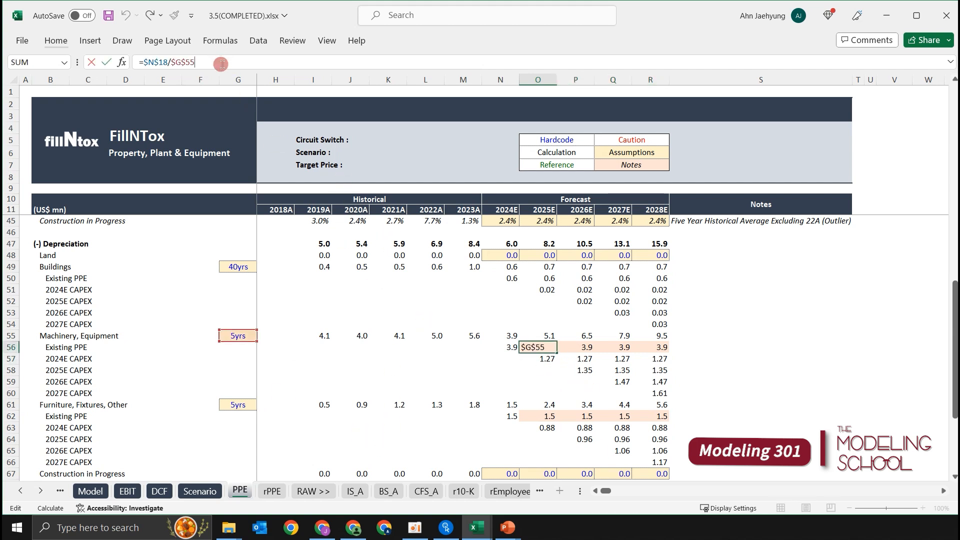
key("F2")
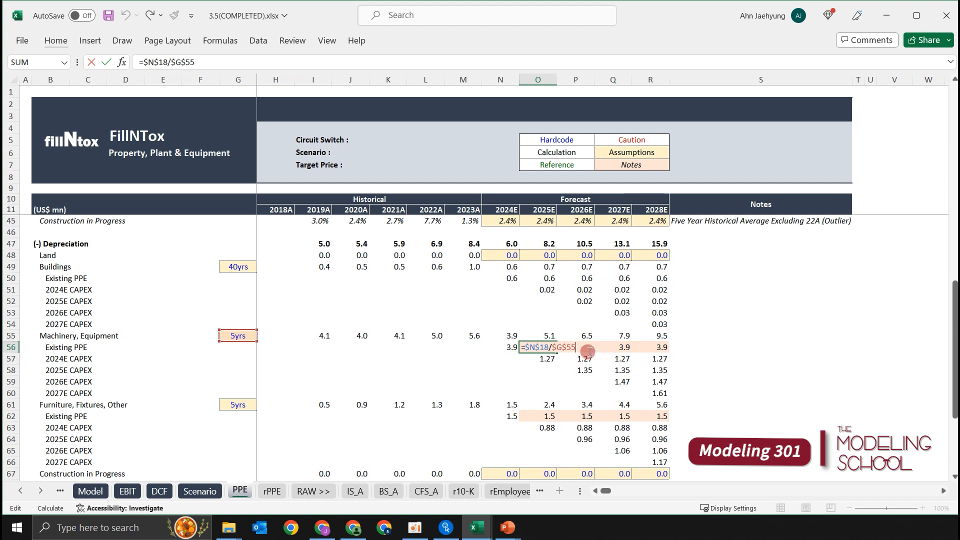
key("Tab")
key("F2")
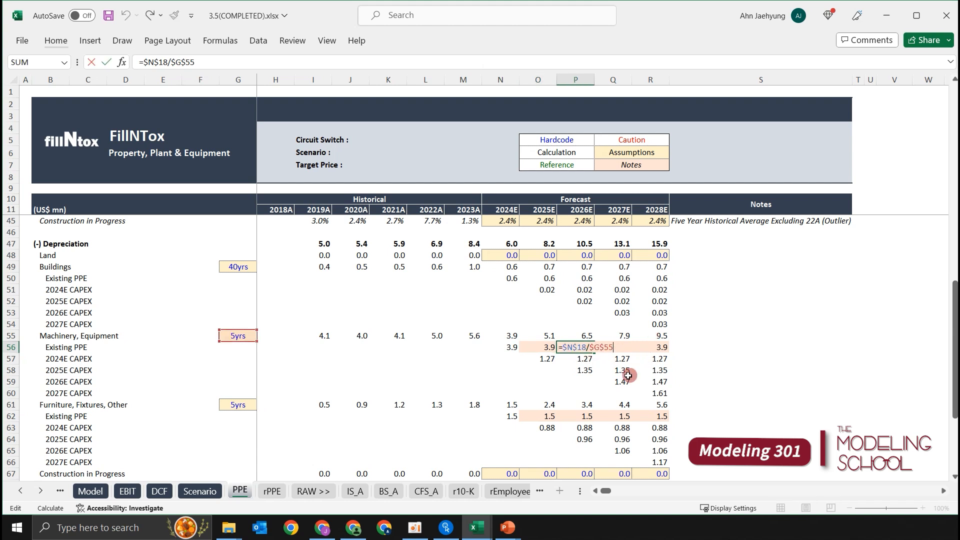
key("Tab")
key("Right")
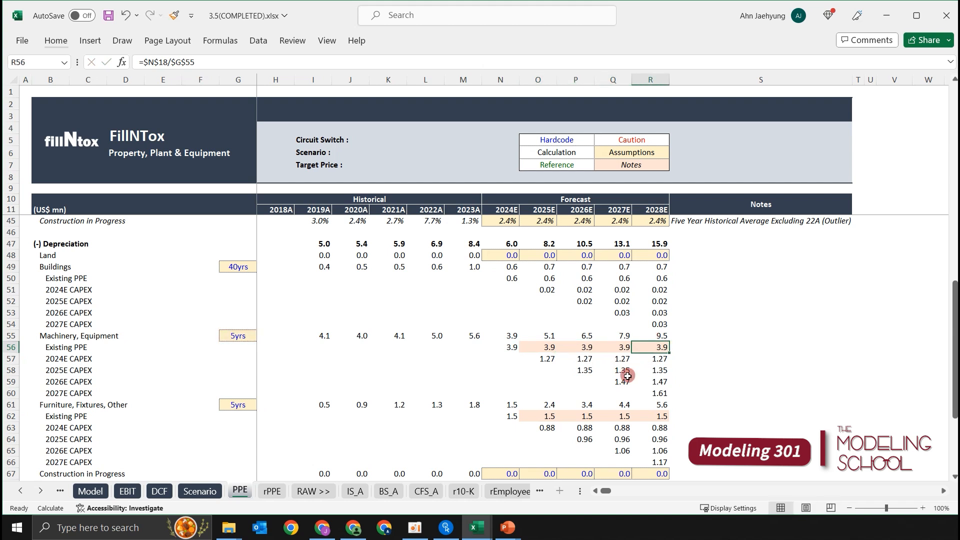
key("Left")
key("Left")
key("Left")
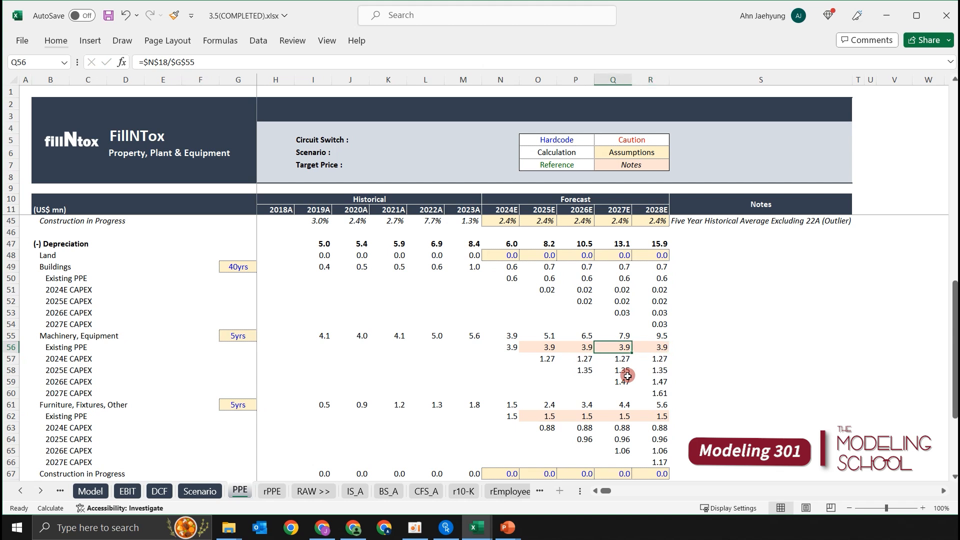
key("Right")
key("Right")
key("Right")
key("Left")
key("Left")
key("Left")
key("F2")
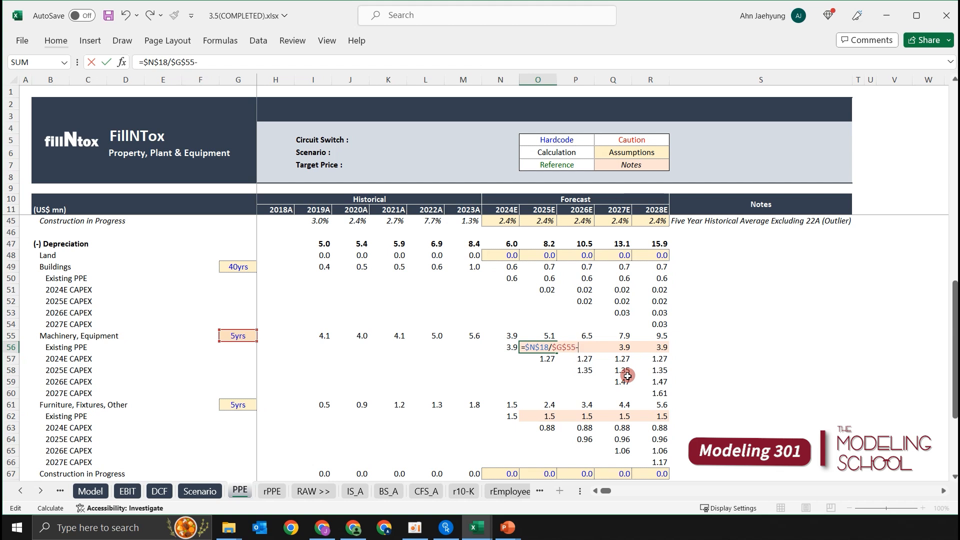
key("Escape")
type("+")
key("Escape")
Change the 2025E Machinery, Equipment Existing PPE formula in O56 to =$N$18/$G$55-$N$56*(O76/$G$55) and check its O76/$G$55 part.
key("F2")
left_click(512, 346)
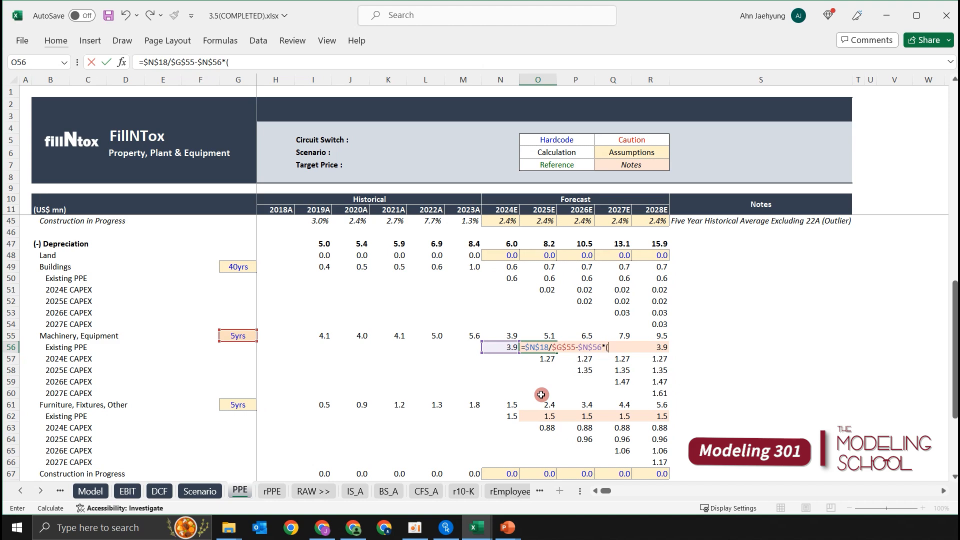
scroll(544, 395, "down", 5)
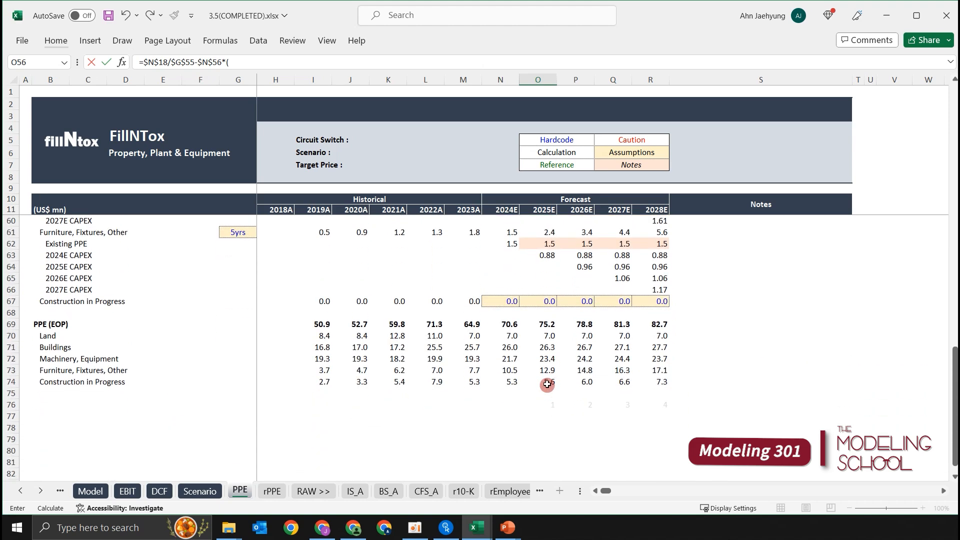
left_click(551, 405)
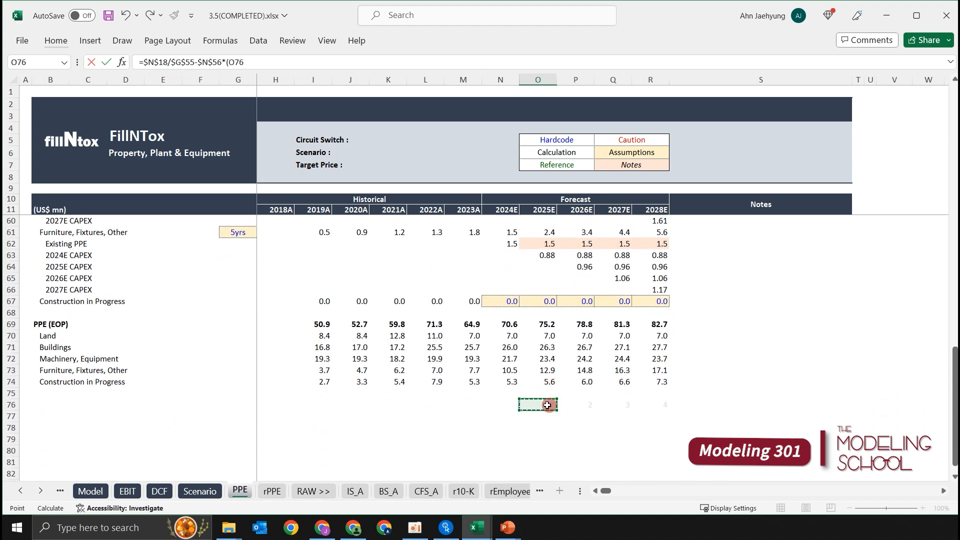
scroll(554, 386, "up", 3)
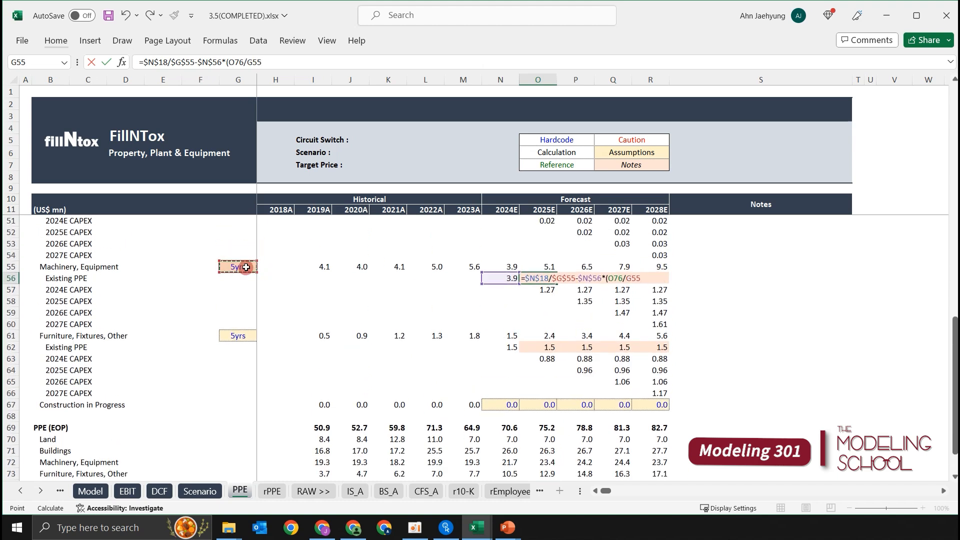
left_click(247, 267)
key("F4")
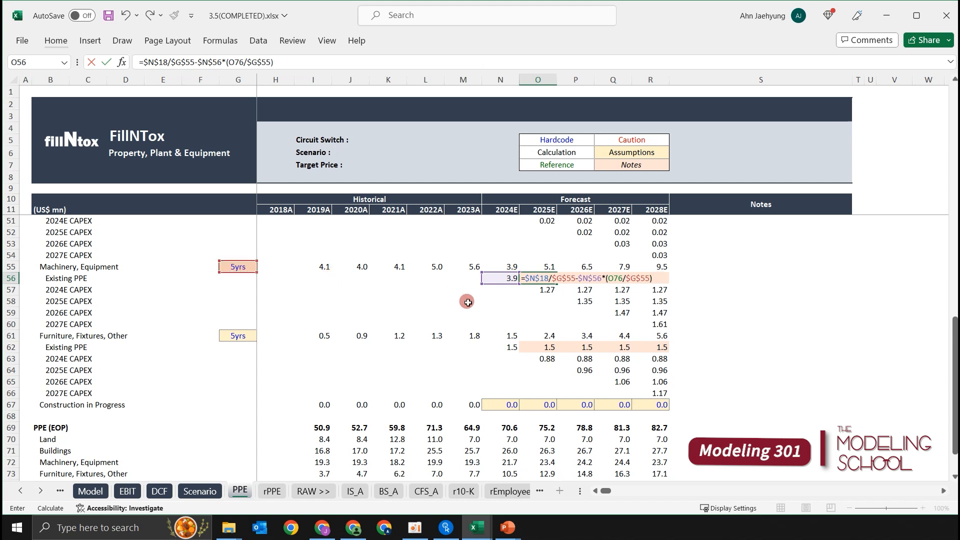
key("shift+Left")
key("shift+Left")
key("shift+Left")
key("Right")
key("Left")
key("F2")
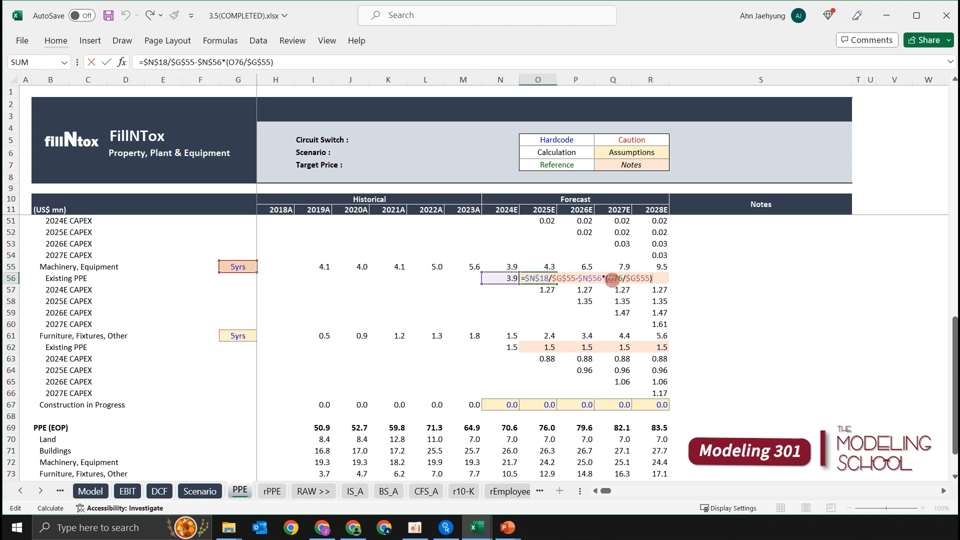
scroll(497, 355, "down", 4)
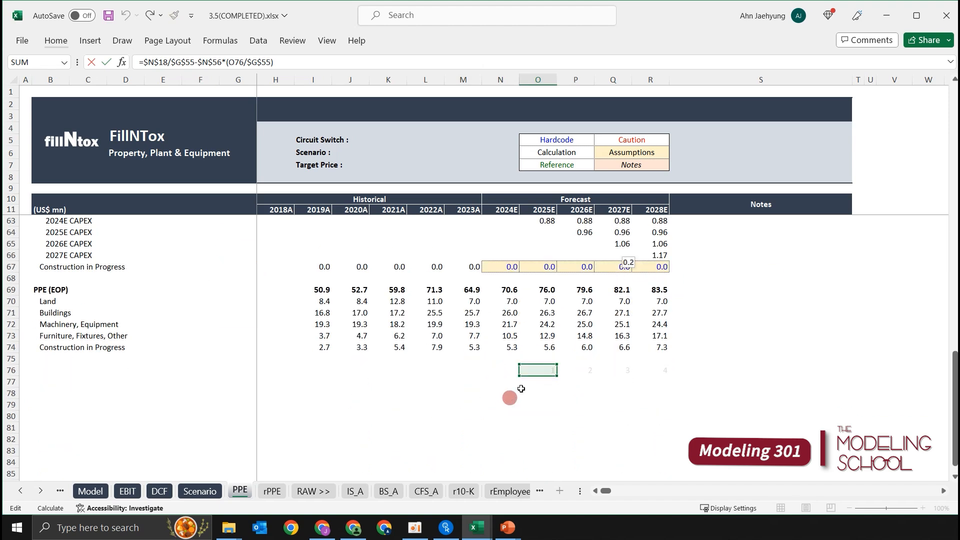
scroll(476, 283, "up", 3)
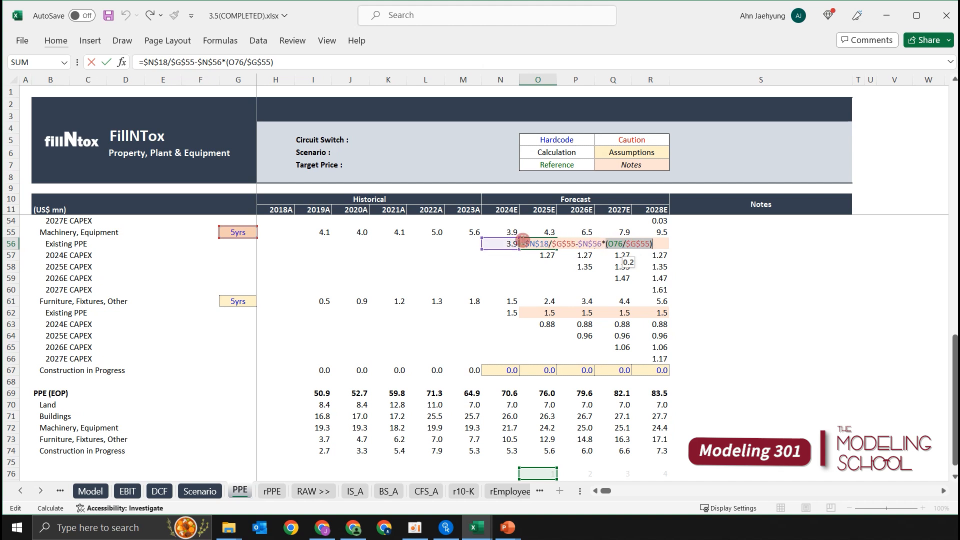
key("ctrl+Return")
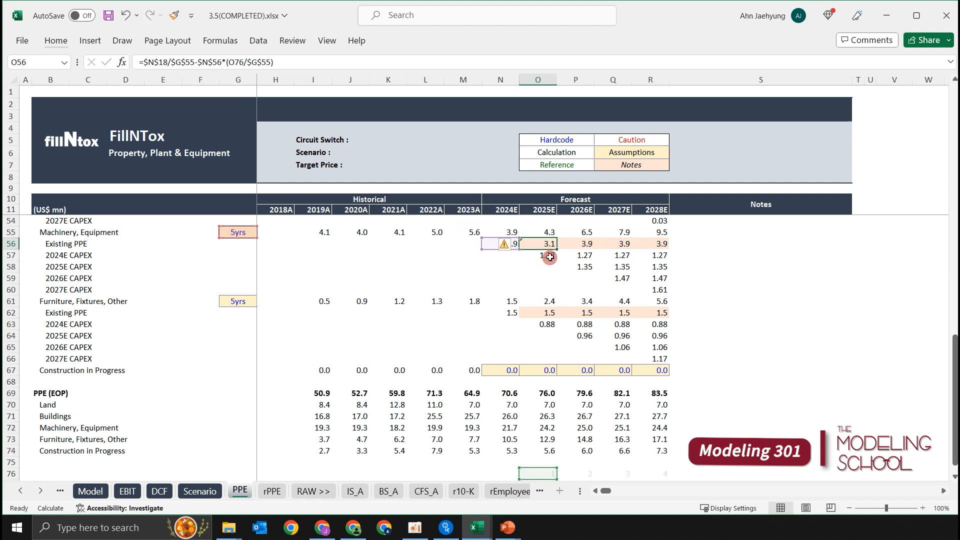
Fill the Machinery, Equipment Existing PPE formula from O56 across to R56.
left_click_drag(558, 255, 669, 256)
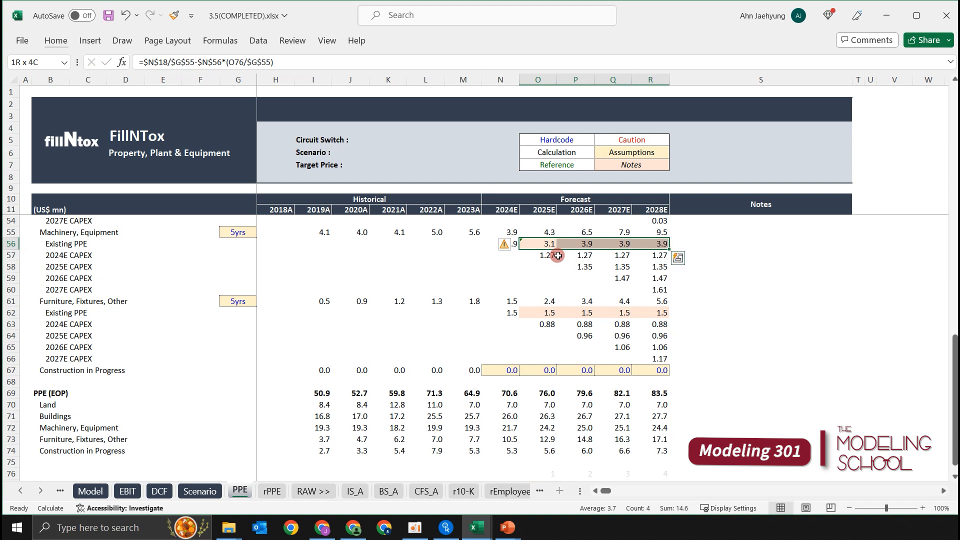
key("Right")
key("Left")
key("Left")
key("Right")
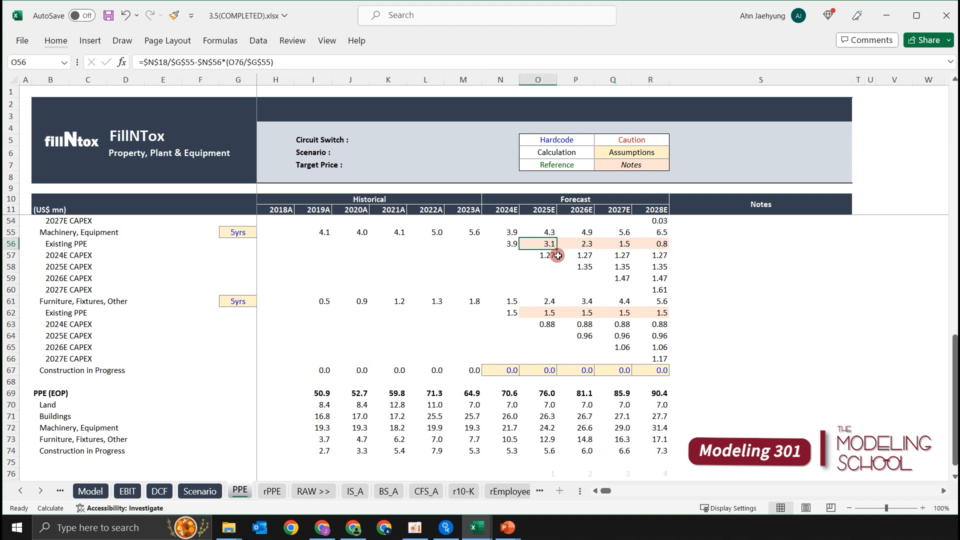
Compare the Machinery, Equipment Existing PPE depreciation and formulas year by year across N56:R56.
key("Left")
key("Right")
key("Right")
key("Right")
key("Right")
key("Left")
key("Left")
key("Left")
key("Left")
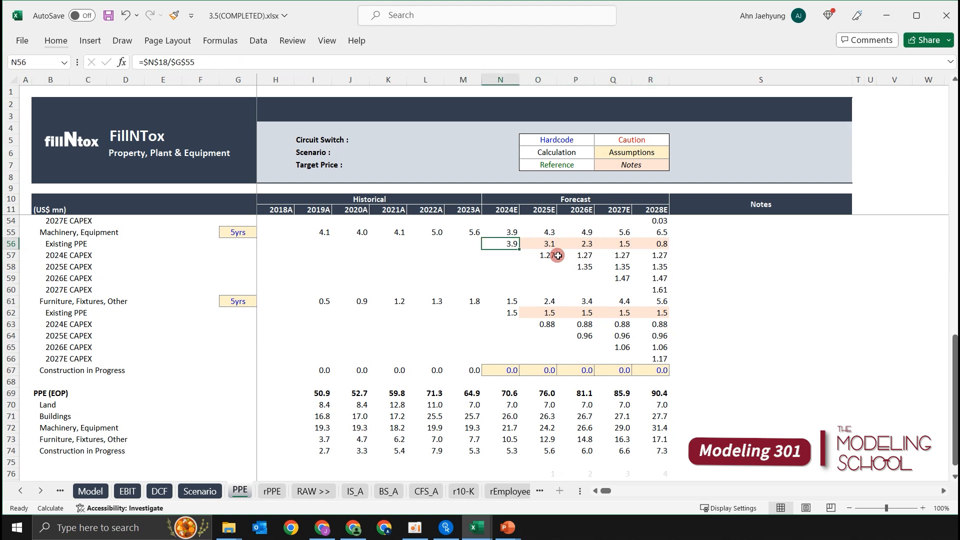
key("Right")
key("Right")
key("Left")
key("Left")
key("Right")
key("Right")
key("Left")
key("Right")
key("Left")
key("Right")
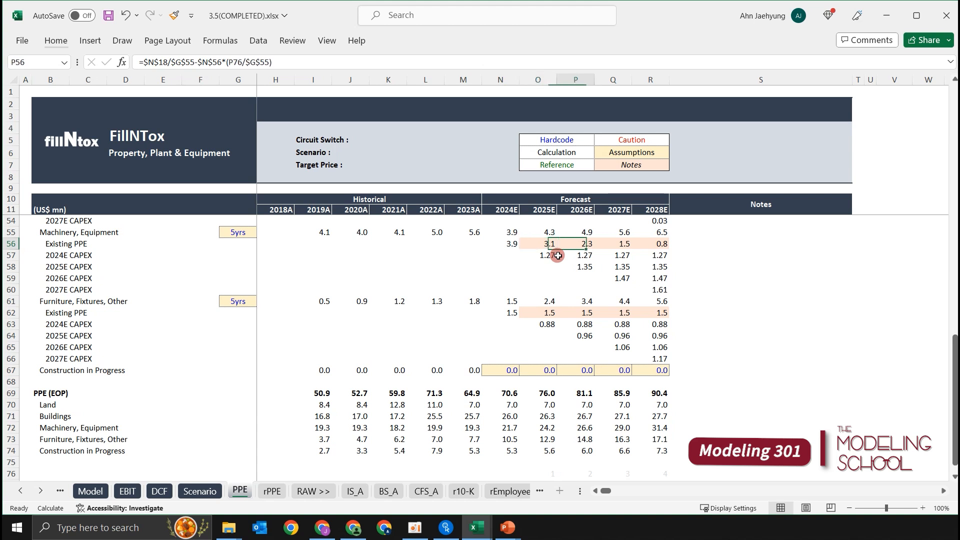
key("Right")
key("Right")
key("Left")
key("Right")
key("Right")
Change the 2025E Furniture, Fixtures, Other Existing PPE formula in O62 to =$N$19/$G$61-$N$62*(O76/$G$61).
key("Left")
key("Left")
key("Left")
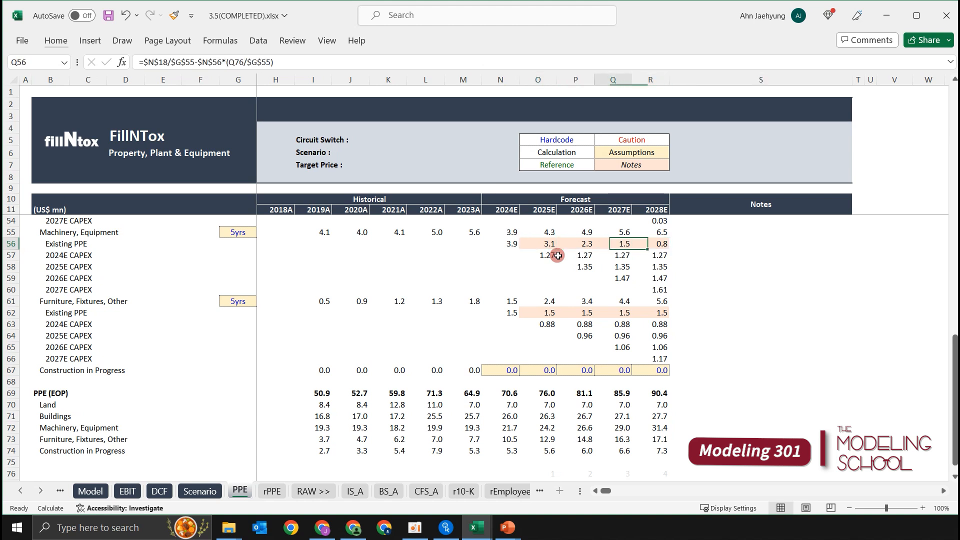
key("Down")
key("Left")
key("Down")
key("Down")
key("Down")
key("Down")
key("Down")
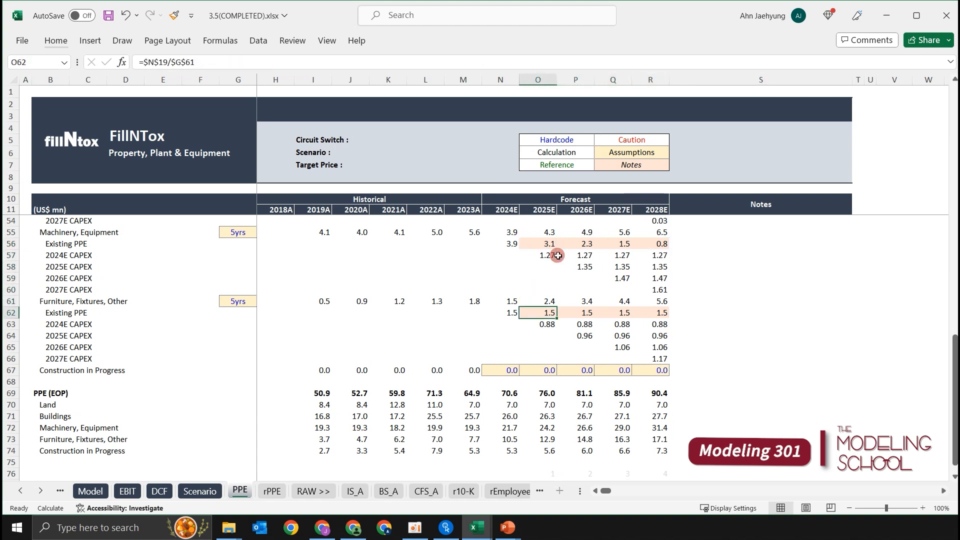
key("F2")
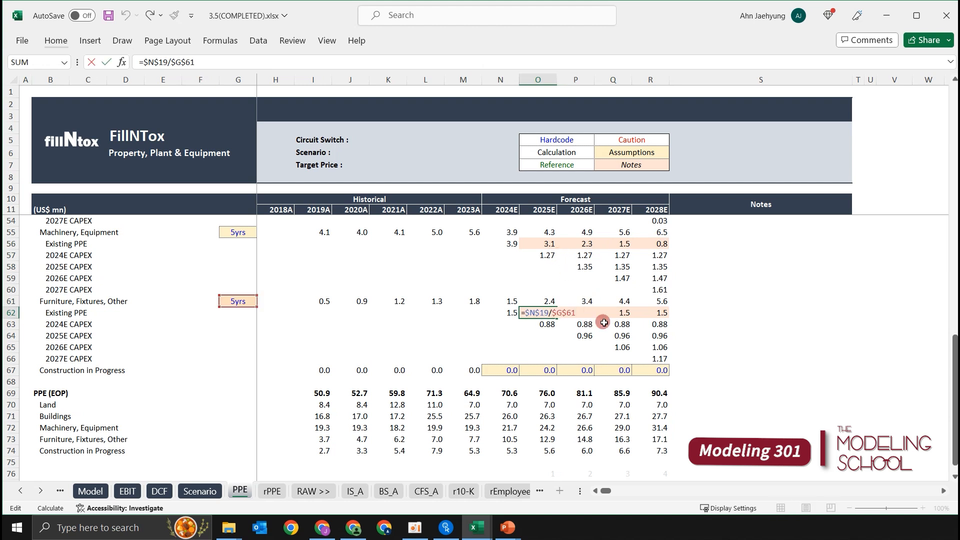
scroll(602, 323, "down", 1)
type("-")
left_click(504, 278)
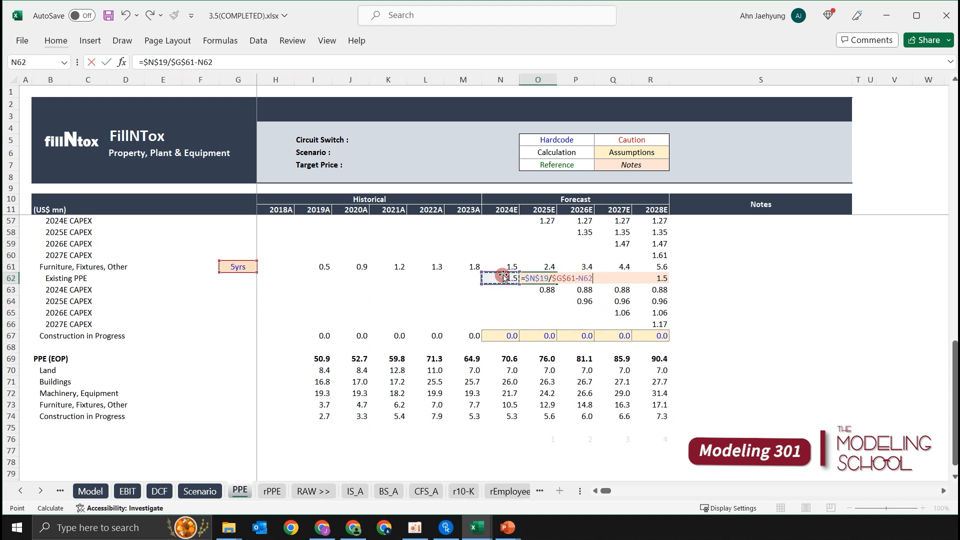
key("F4")
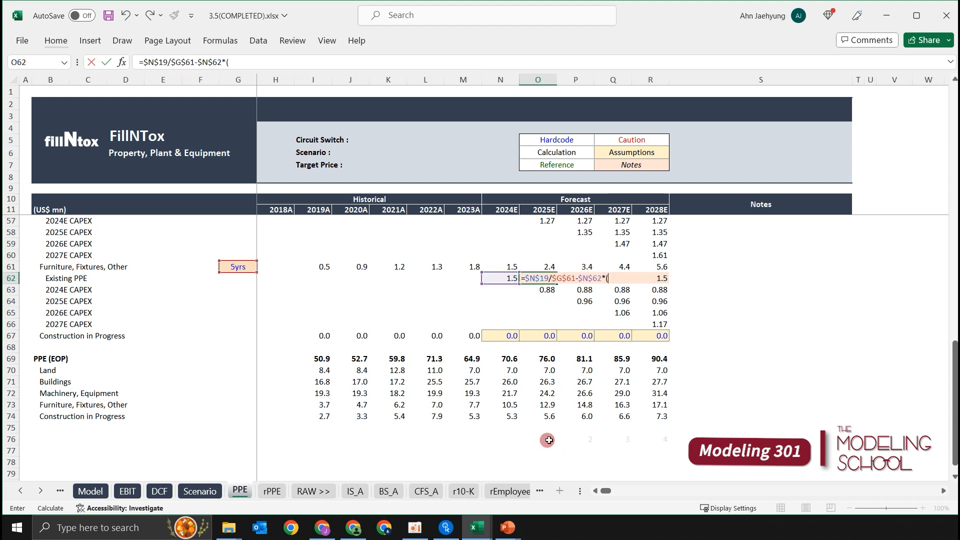
left_click(545, 440)
type("/")
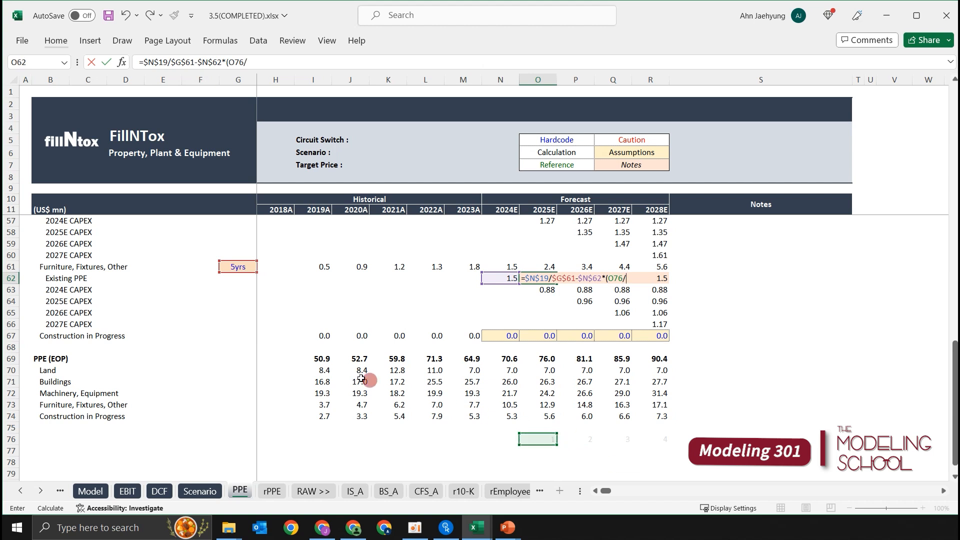
left_click(245, 270)
key("F4")
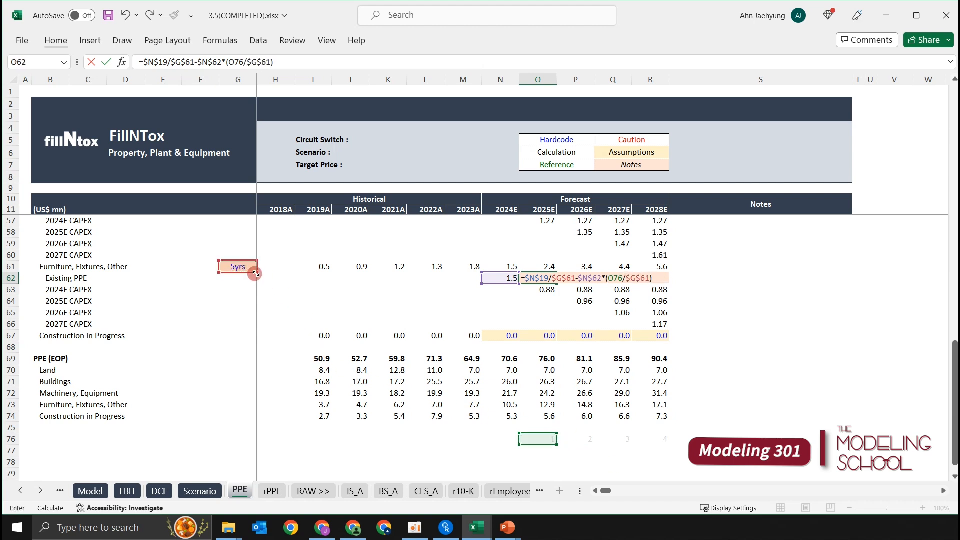
type(")")
key("Return")
key("Up")
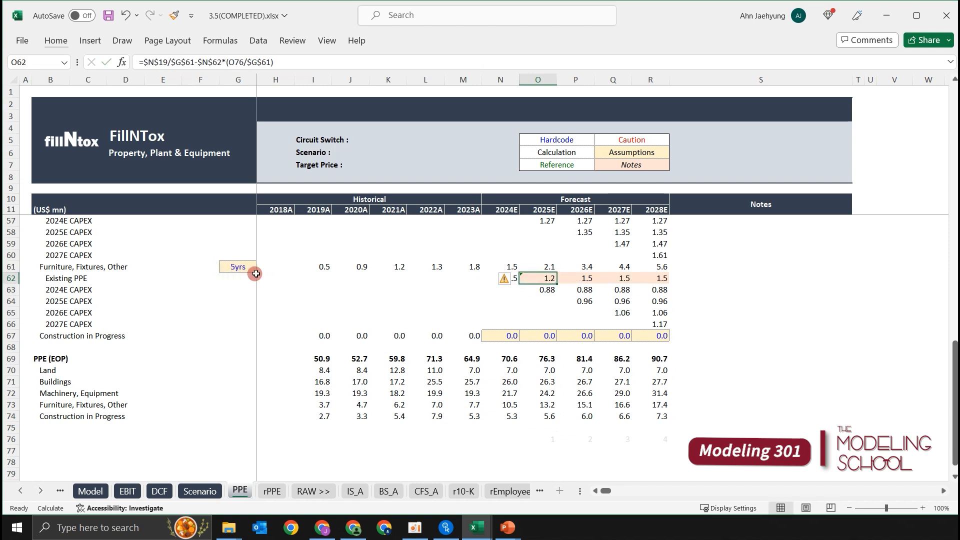
Fill the Furniture, Fixtures, Other Existing PPE formula from O62 across to R62.
key("shift+Right")
key("shift+Right")
key("shift+Right")
key("ctrl+r")
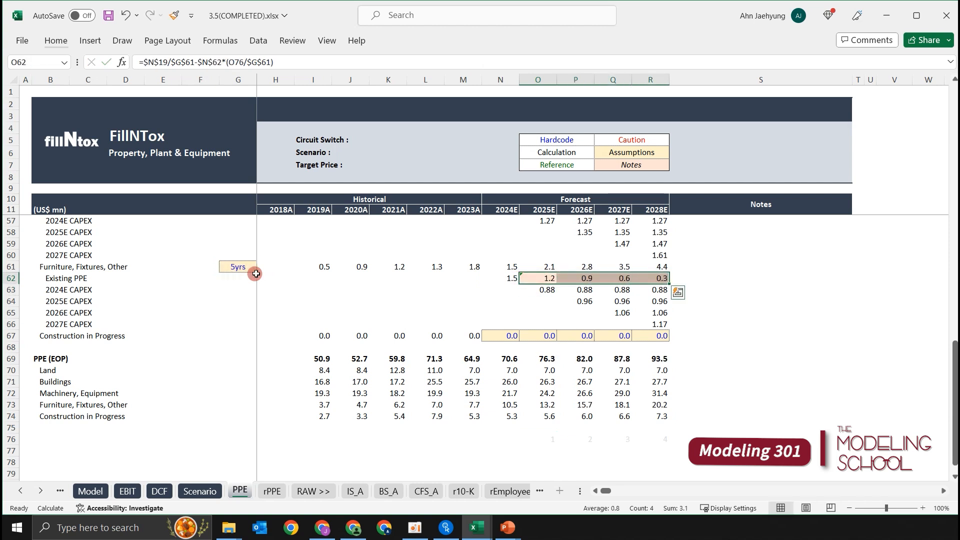
key("Up")
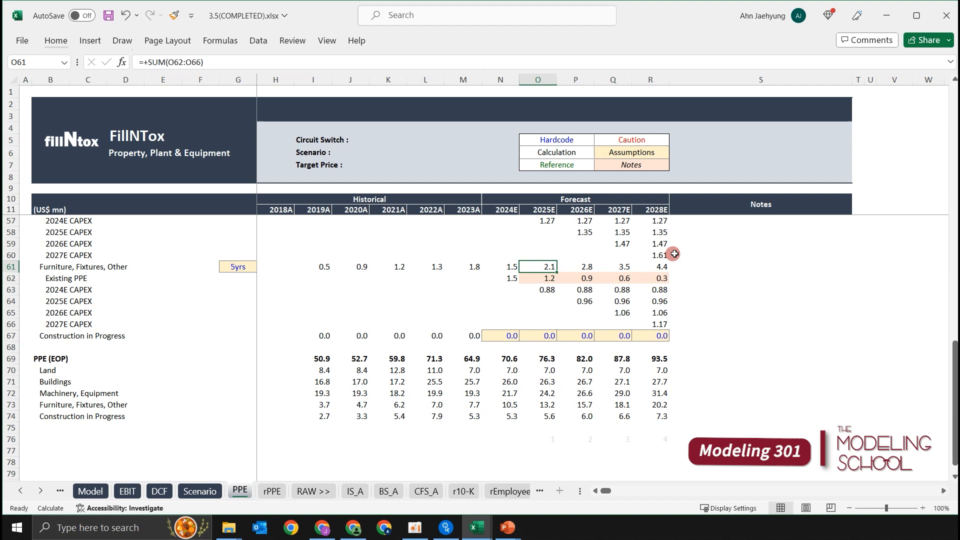
Review the Existing PPE rows for Machinery and Furniture alongside their useful lives and CAPEX depreciation rows.
left_click_drag(688, 254, 679, 290)
left_click(694, 302)
left_click(267, 270)
left_click(251, 271)
left_click(642, 286)
left_click(683, 287)
scroll(673, 283, "up", 2)
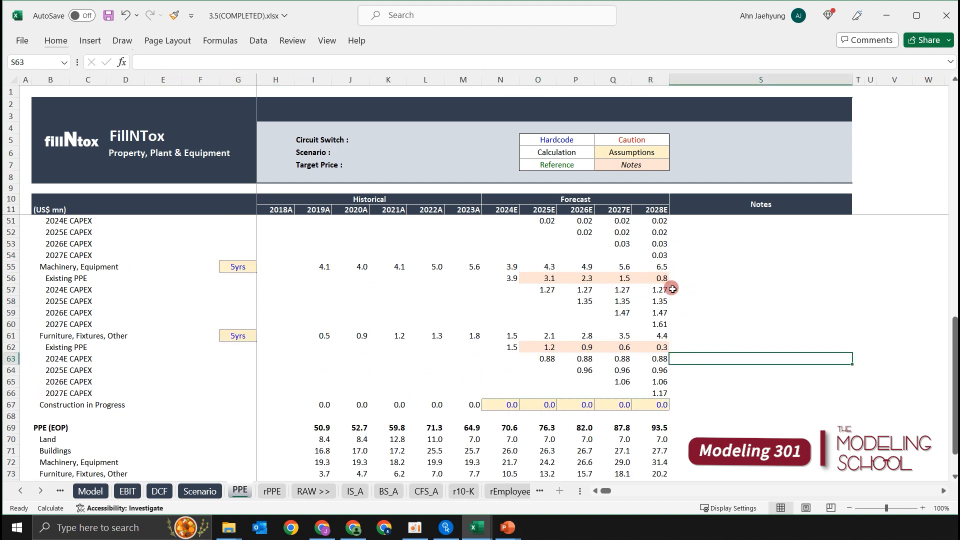
left_click(672, 290)
left_click(683, 356)
left_click(427, 349)
key("shift+space")
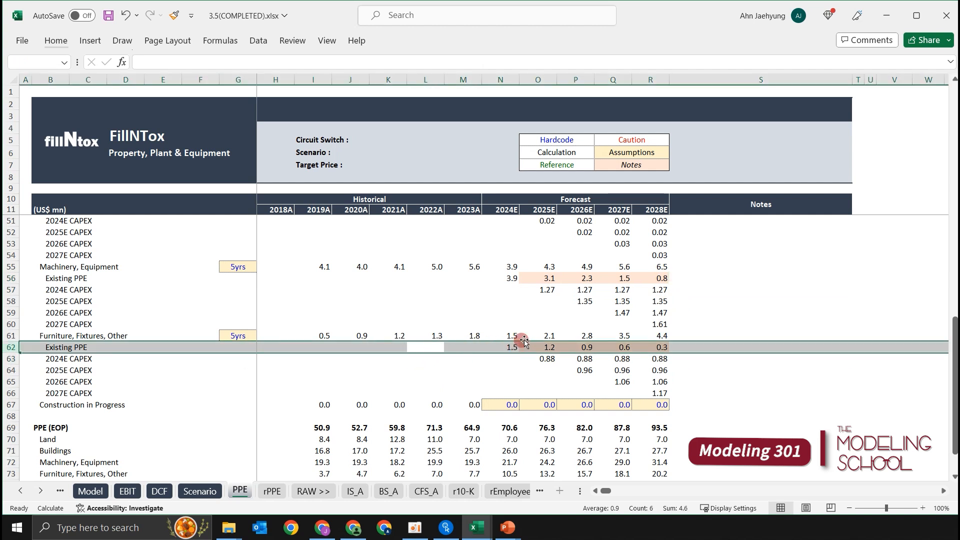
left_click(512, 346)
left_click(678, 346)
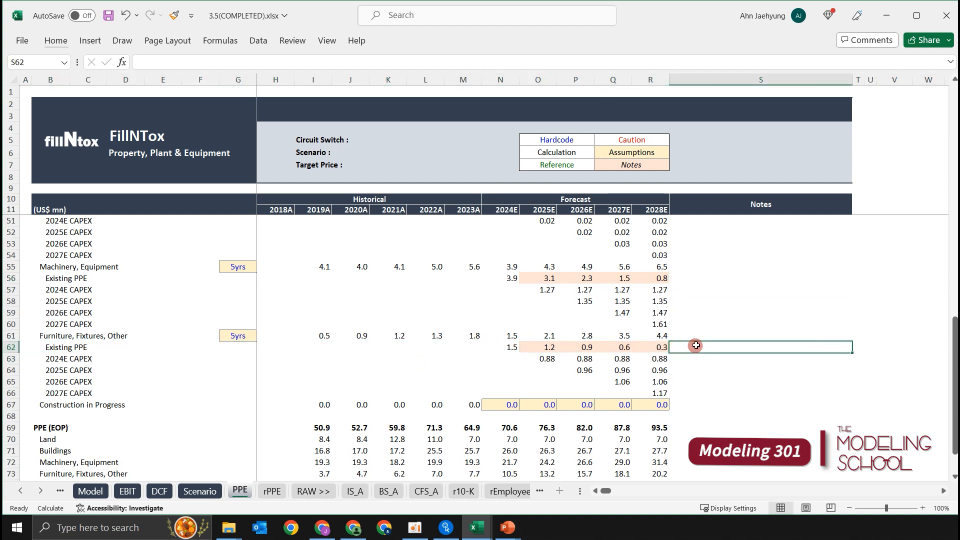
left_click(700, 276)
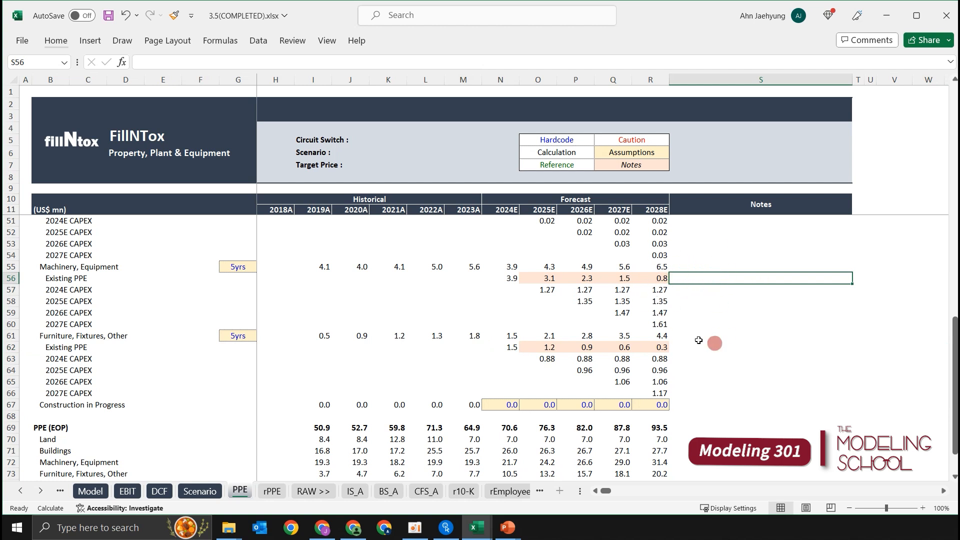
Remove the highlight fill from the forecast range O55:R64 covering both Existing PPE rows.
left_click(582, 336)
left_click(506, 277)
left_click(547, 266)
left_click_drag(547, 266, 650, 369)
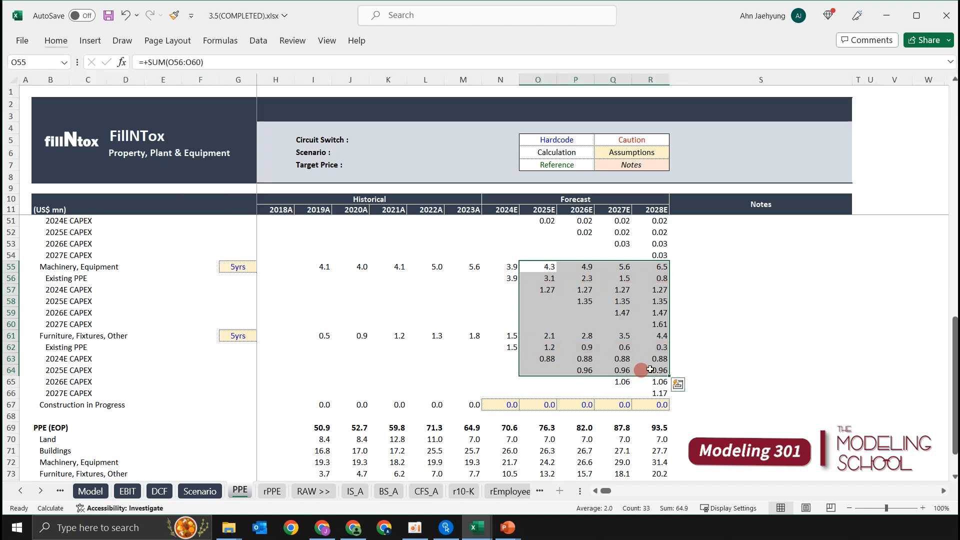
key("Up")
key("Up")
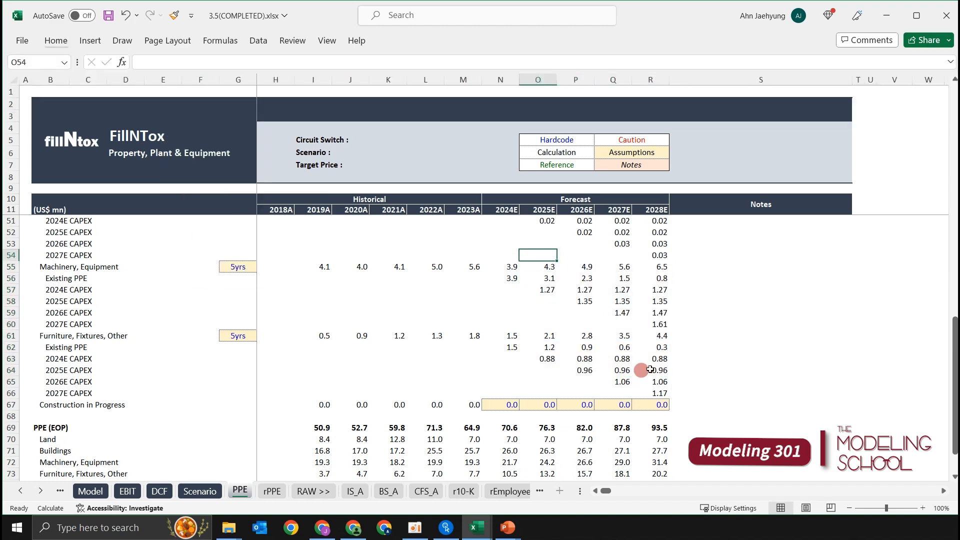
Review the depreciation schedule from Buildings to Construction in Progress and the PPE (EOP) block below it.
left_click(586, 326)
scroll(594, 339, "up", 1)
scroll(594, 339, "up", 2)
left_click(591, 345)
left_click(514, 344)
scroll(578, 313, "up", 4)
scroll(579, 313, "up", 5)
scroll(583, 313, "down", 11)
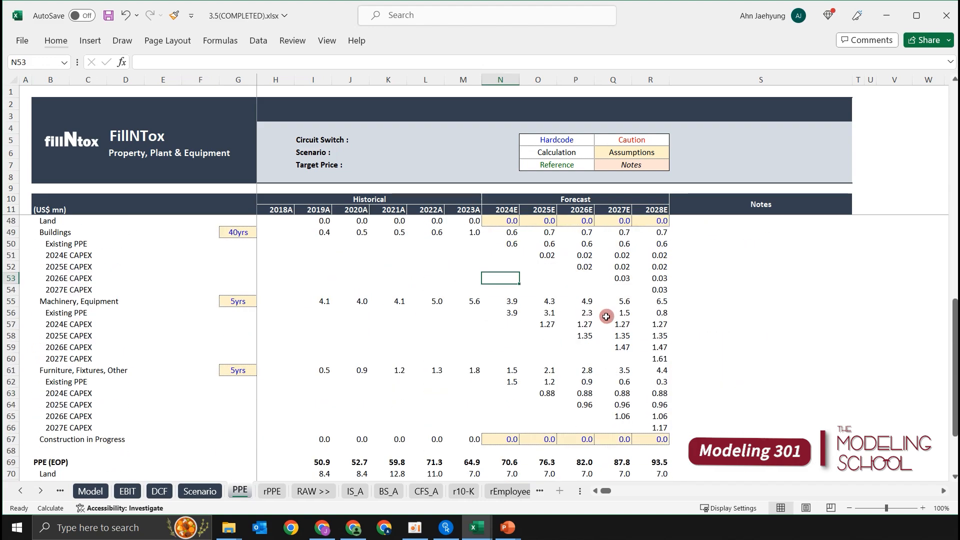
scroll(602, 315, "up", 2)
scroll(450, 345, "down", 4)
left_click(358, 404)
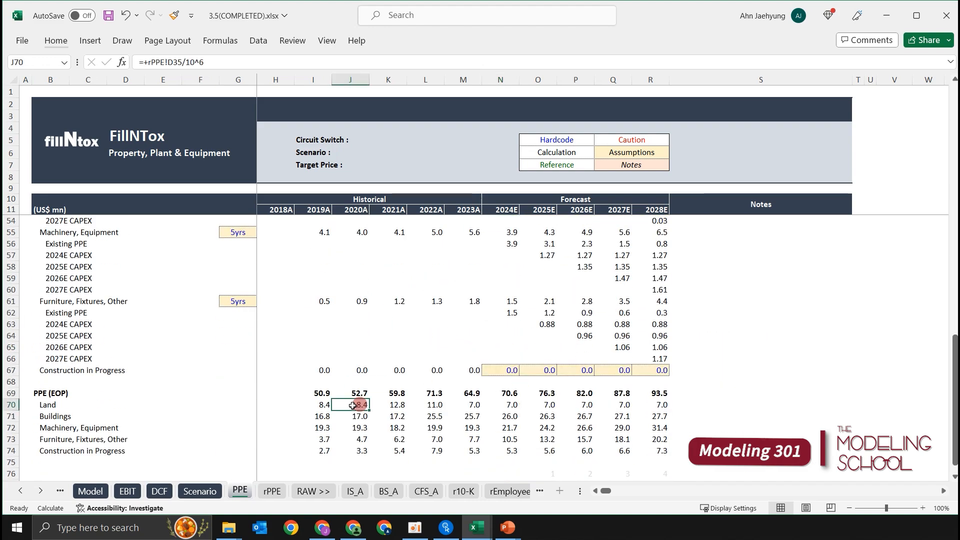
Return to the top of the PPE sheet and select cell A1.
scroll(560, 400, "up", 7)
scroll(533, 391, "up", 7)
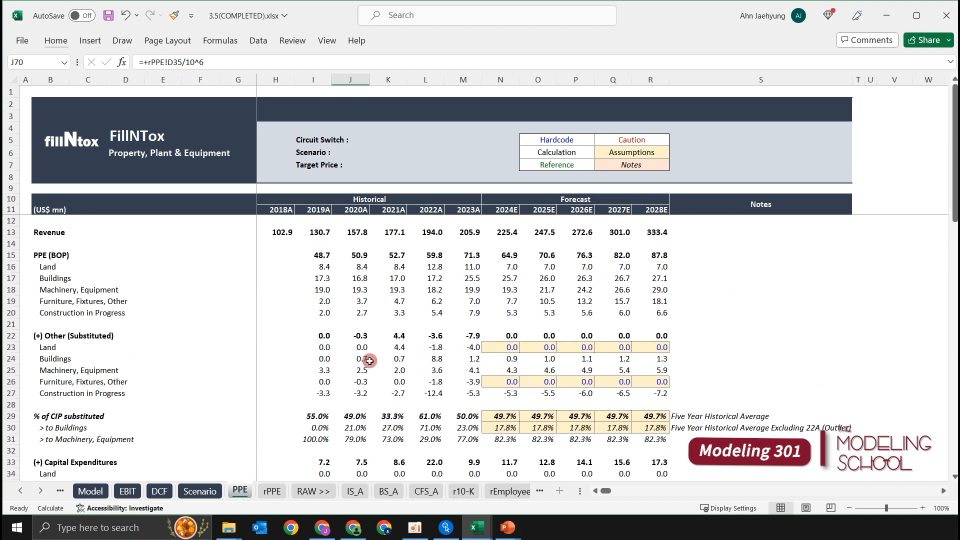
left_click(275, 303)
left_click(274, 271)
key("ctrl+Home")
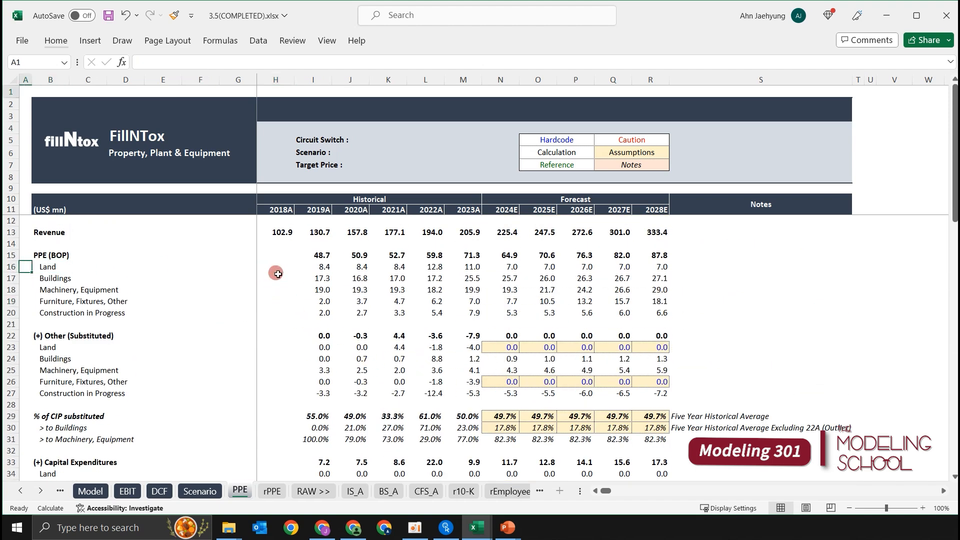